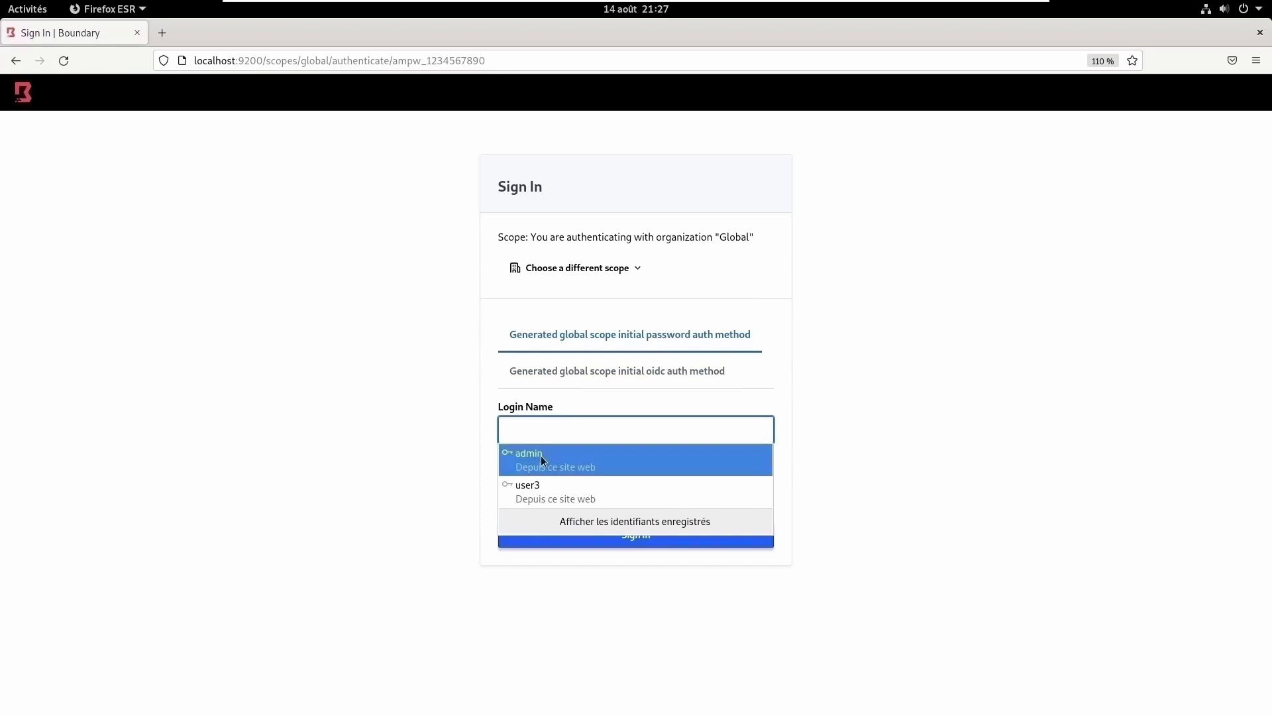
- Sign in to the Global scope with the saved admin login name and password and open ORGANIZATION_2
{"action": "left_click", "coordinate": [541, 455]}
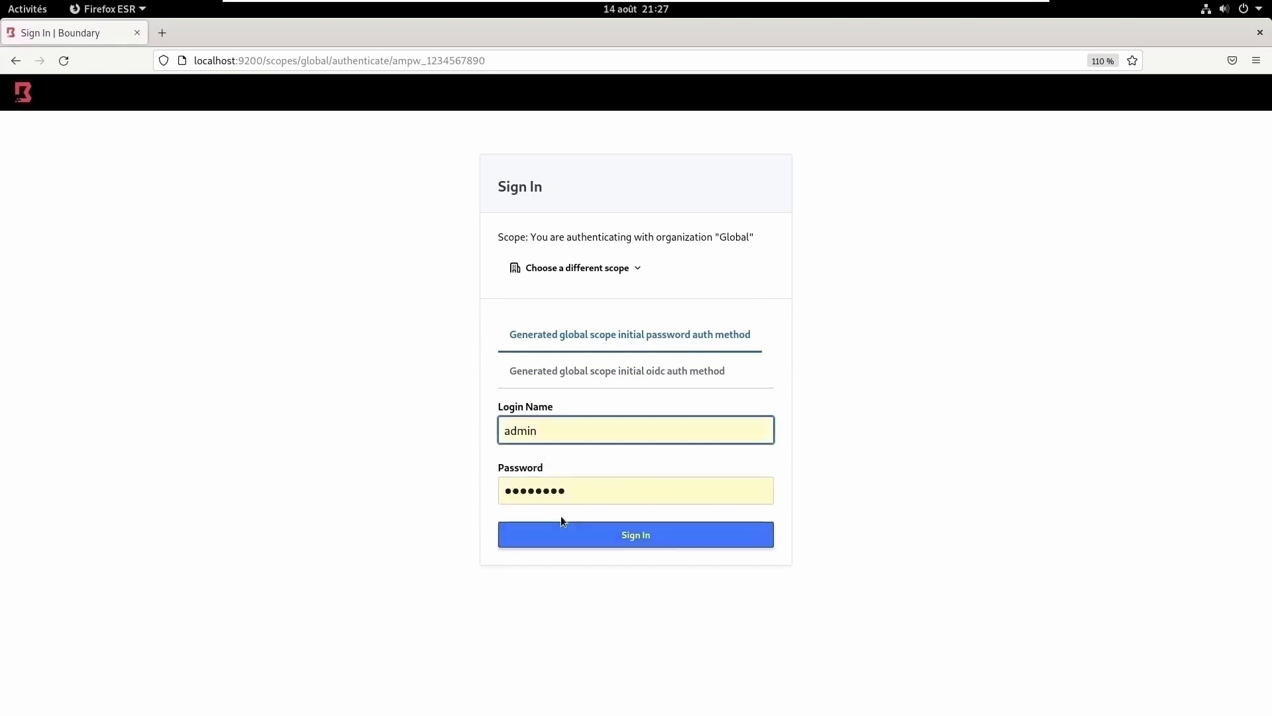
{"action": "left_click", "coordinate": [624, 538]}
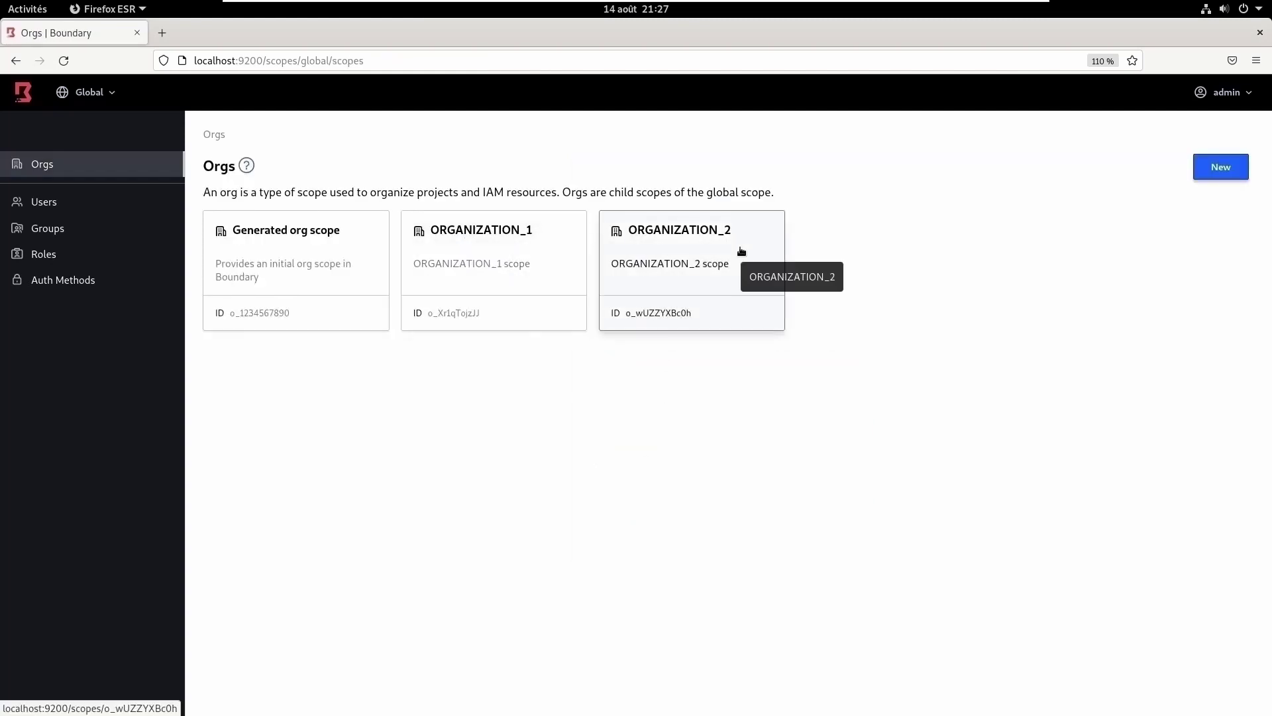
{"action": "left_click", "coordinate": [682, 249]}
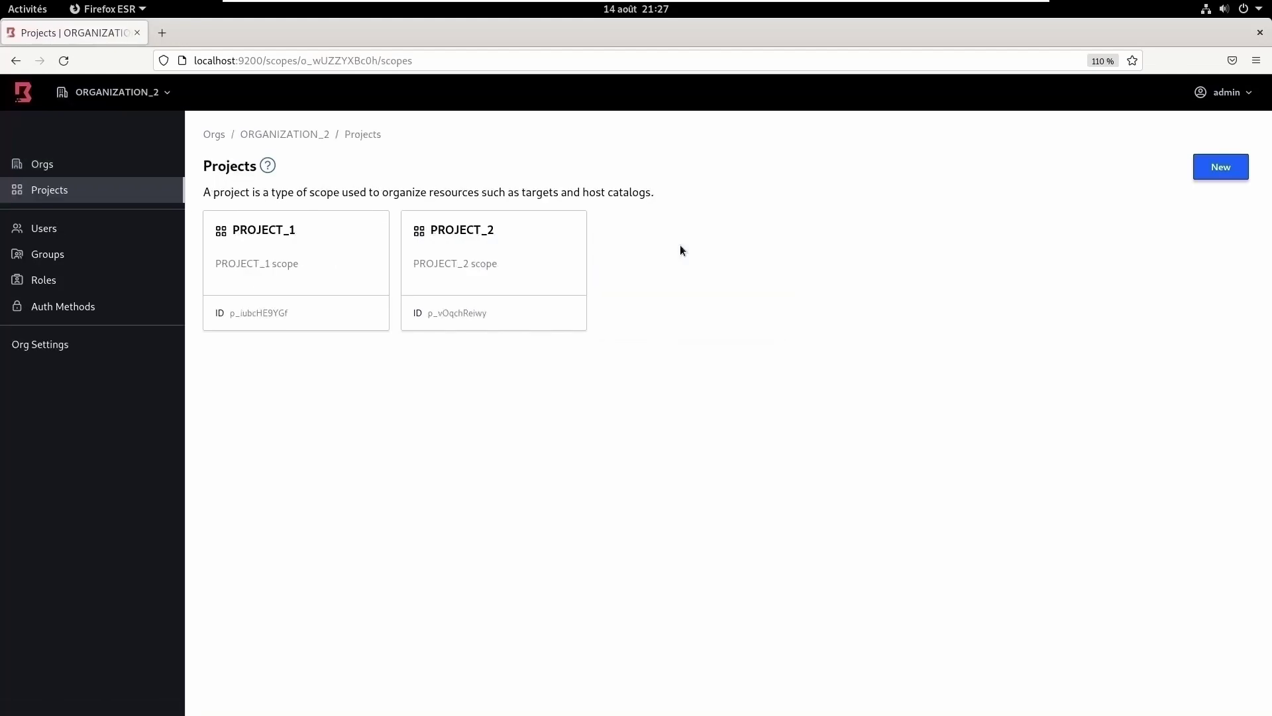
{"action": "left_click", "coordinate": [266, 247]}
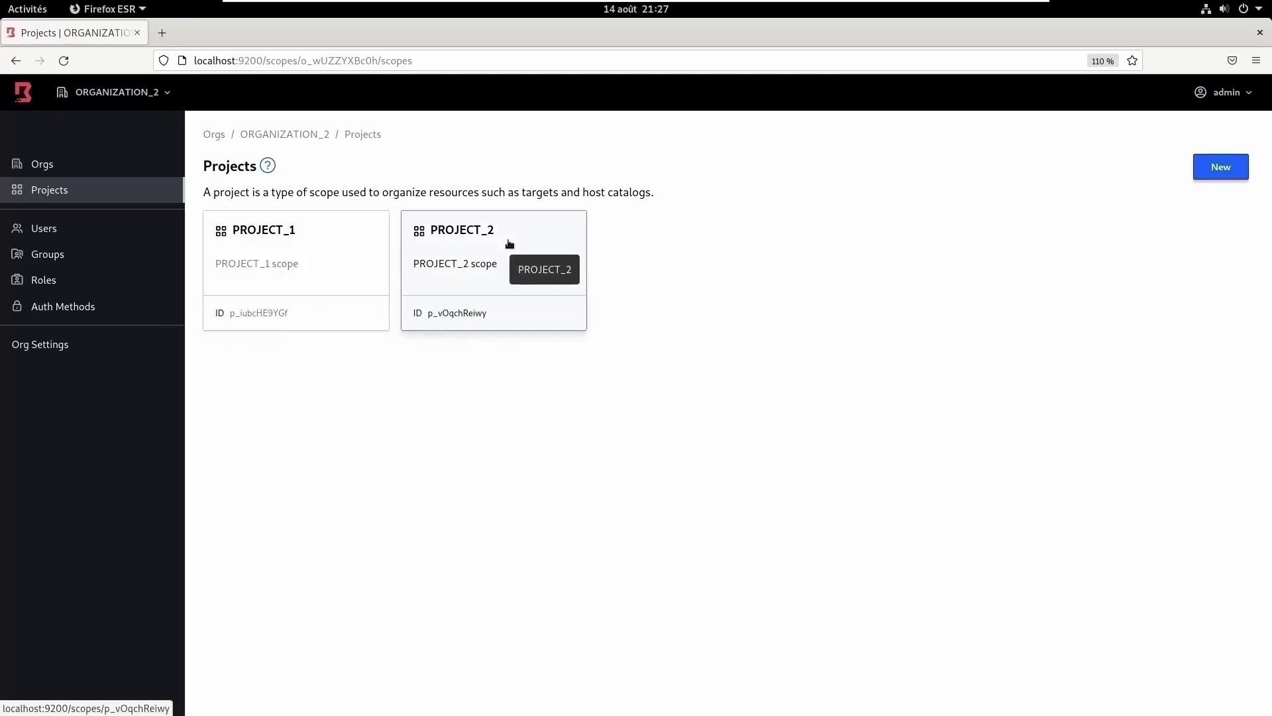
- Examine the settings and grant scopes of ROLE_1, ROLE_2 and ROLE_3 in ORGANIZATION_2
{"action": "left_click", "coordinate": [54, 283]}
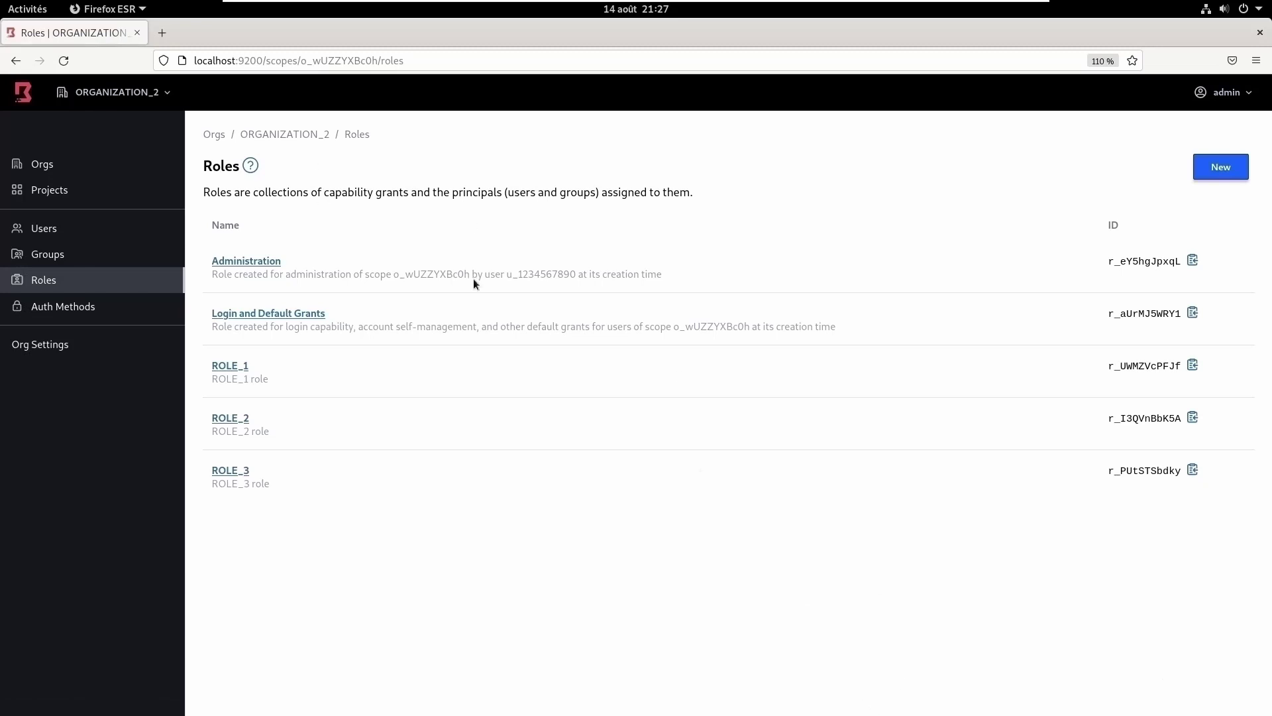
{"action": "left_click", "coordinate": [241, 367]}
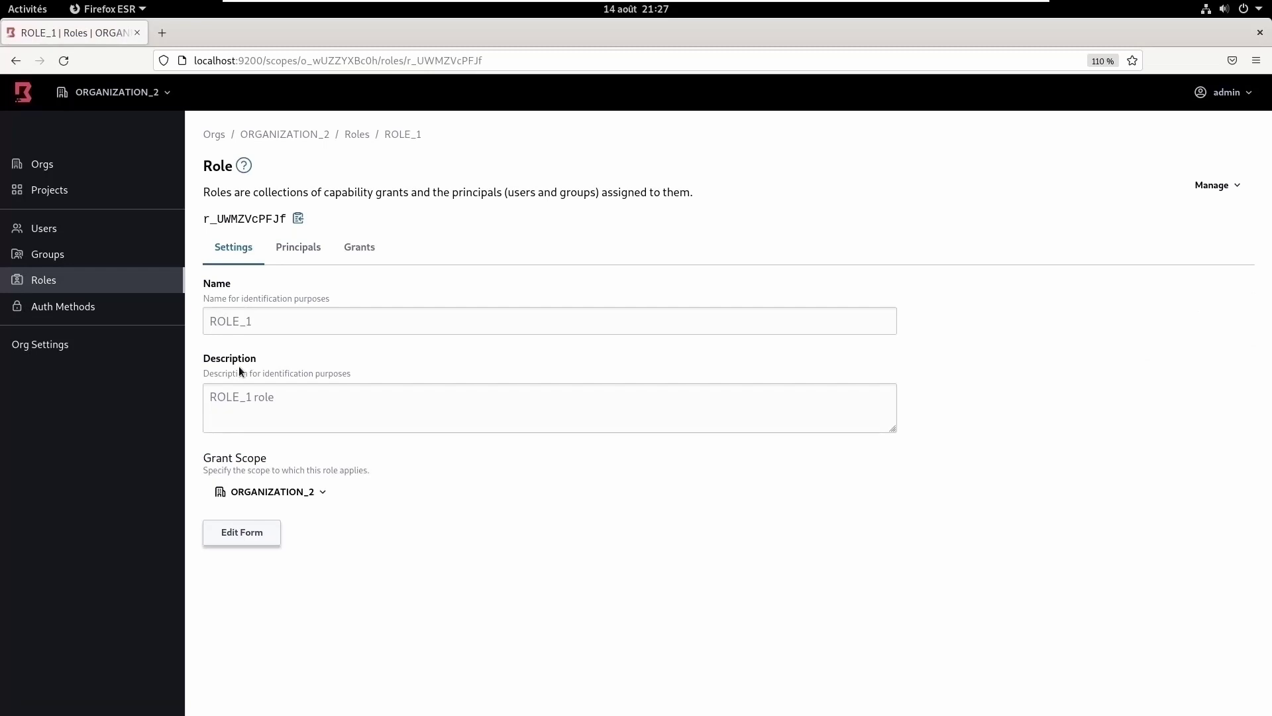
{"action": "left_click", "coordinate": [363, 135]}
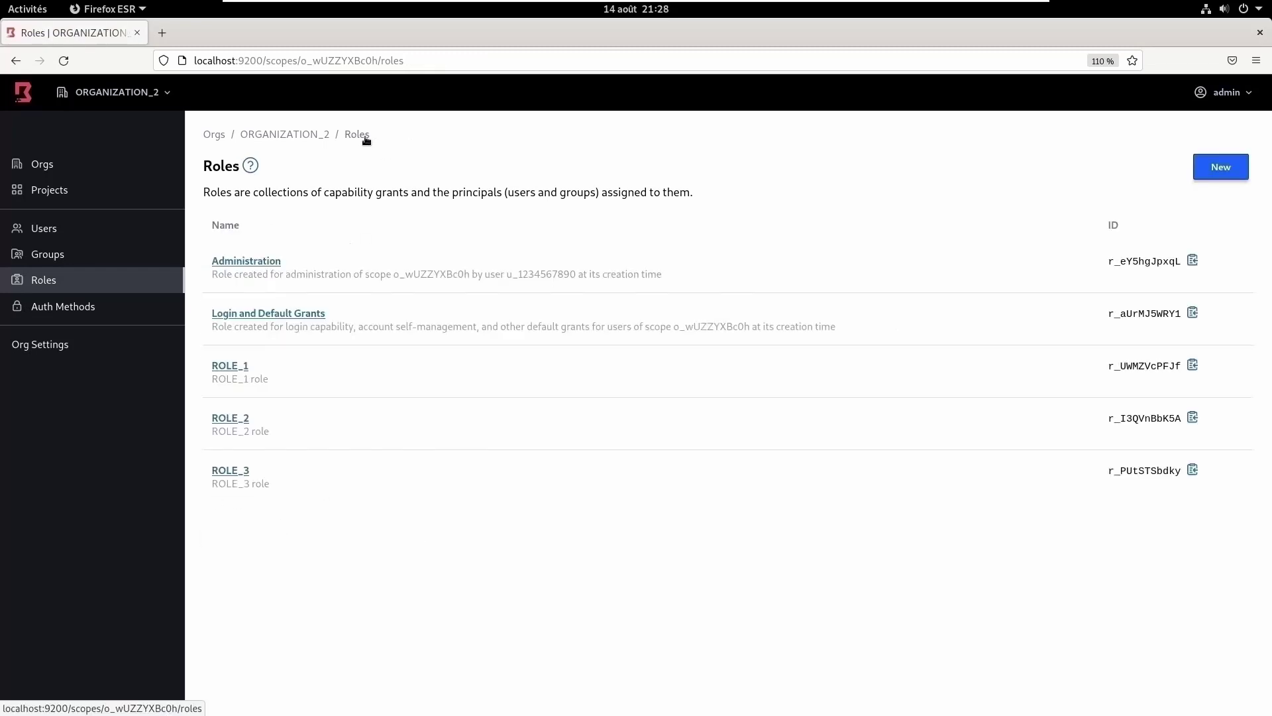
{"action": "left_click", "coordinate": [237, 418]}
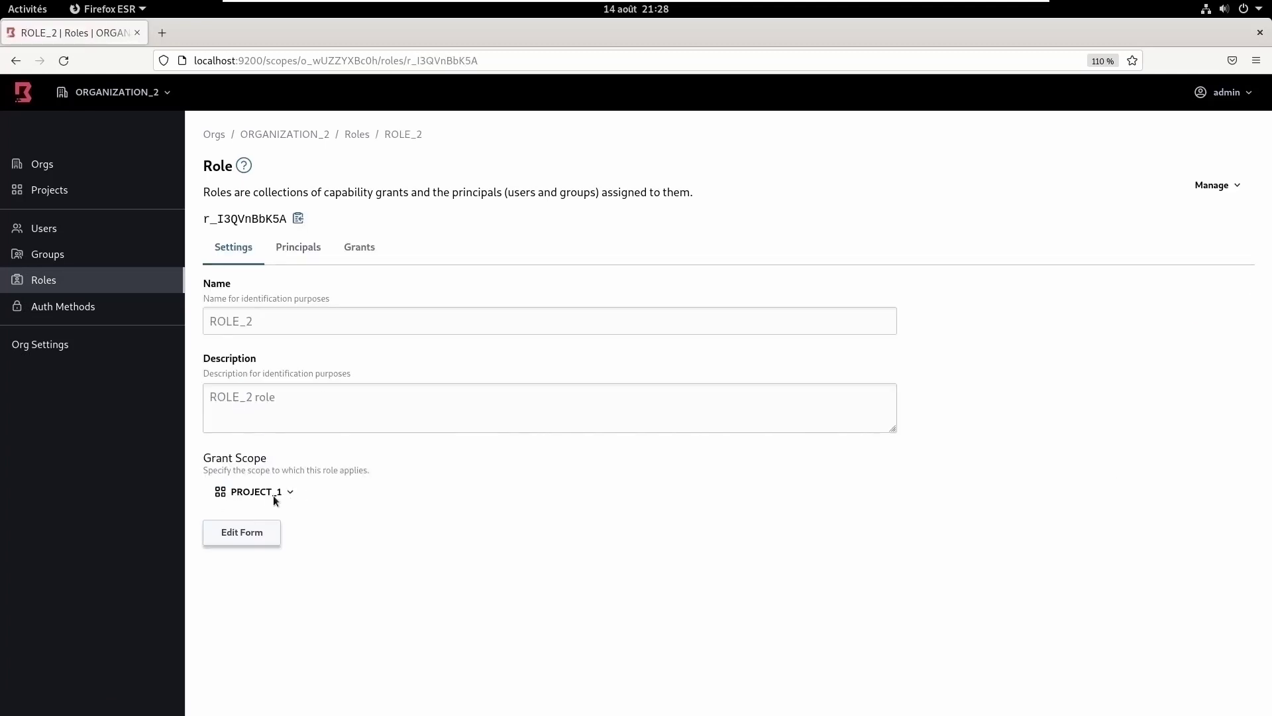
{"action": "left_click", "coordinate": [358, 135]}
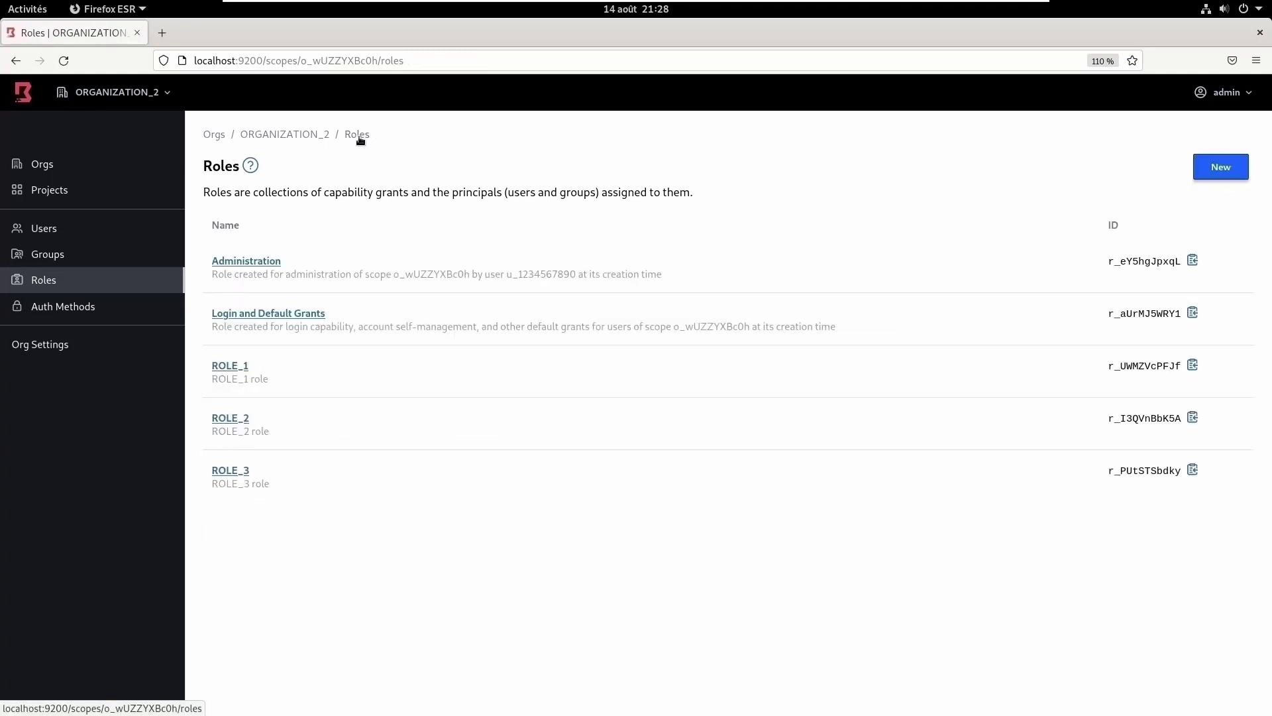
{"action": "left_click", "coordinate": [235, 474]}
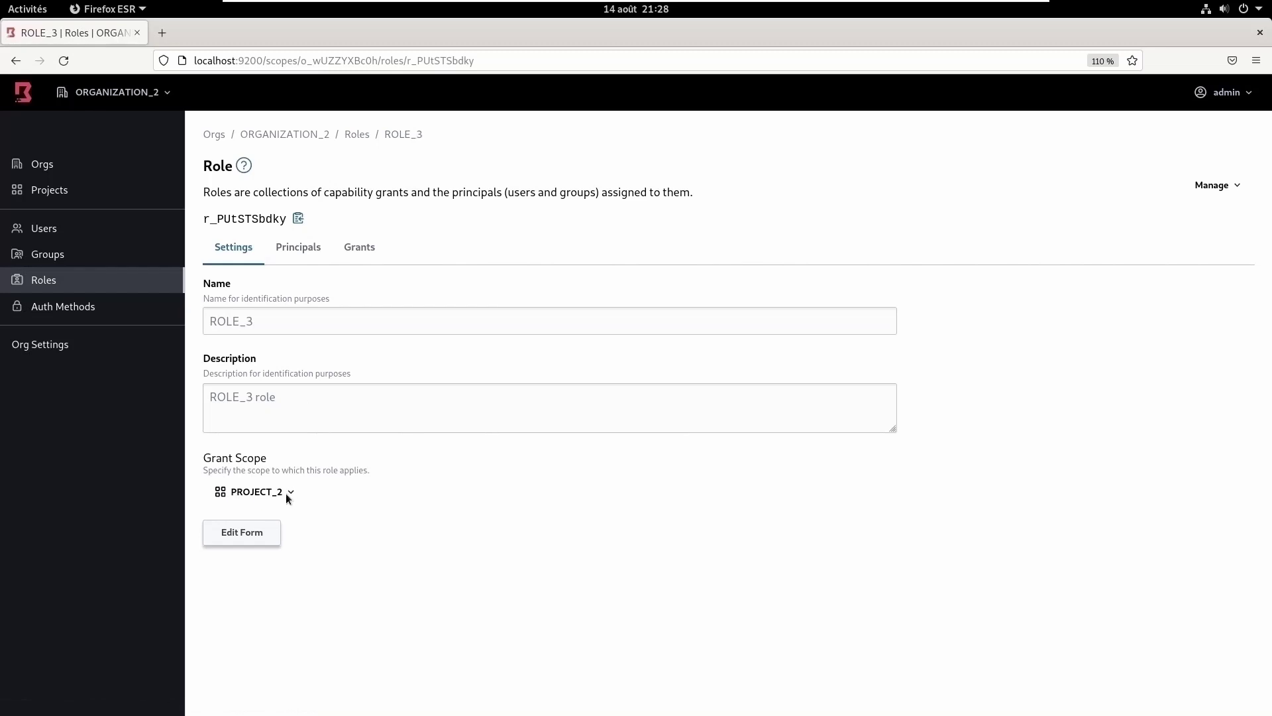
{"action": "left_click", "coordinate": [366, 136]}
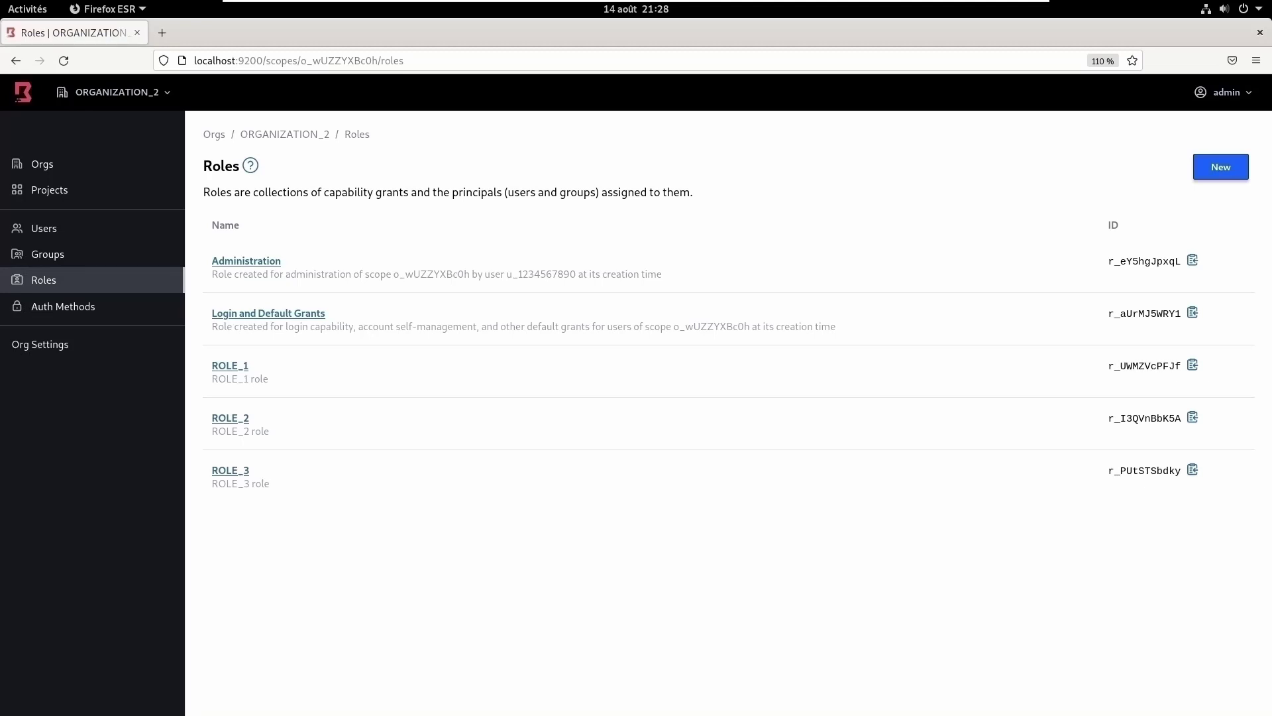
- Examine the settings, principals and grants of ROLE_2
{"action": "left_click", "coordinate": [229, 420]}
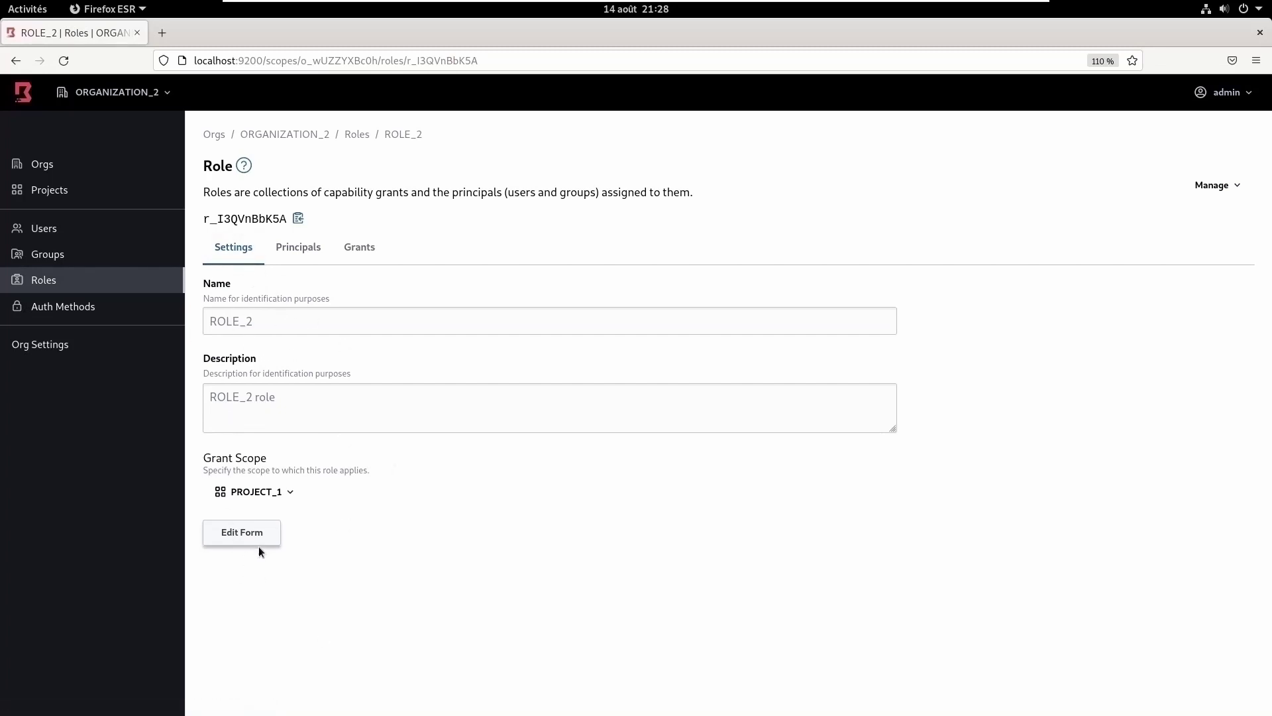
{"action": "left_click", "coordinate": [300, 247]}
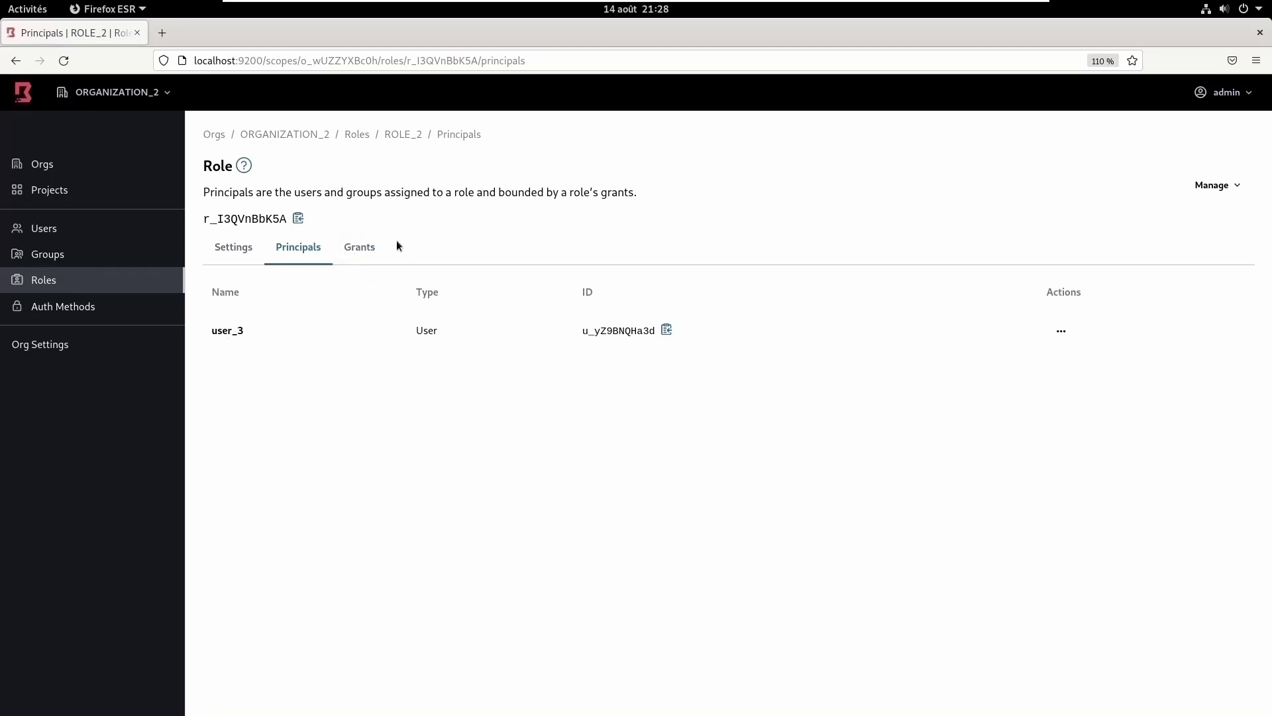
{"action": "left_click", "coordinate": [359, 247]}
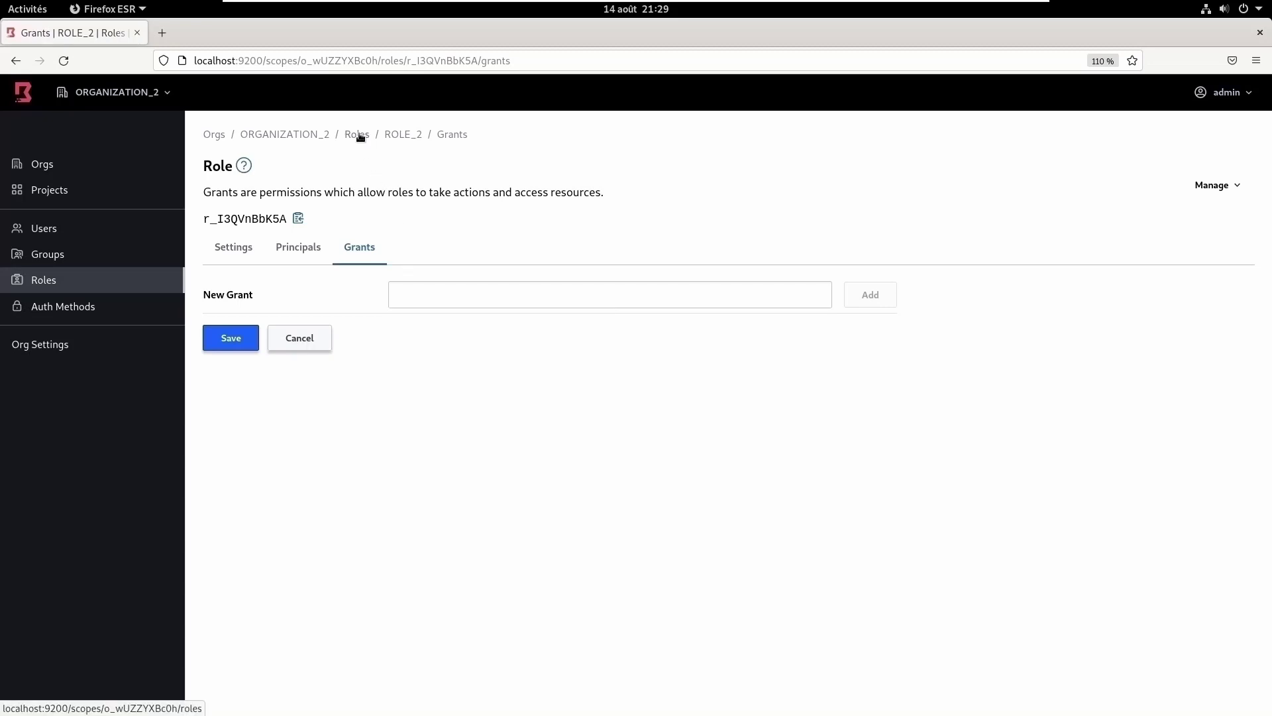
- Open the list of targets of PROJECT_1 in ORGANIZATION_2
{"action": "left_click", "coordinate": [316, 135]}
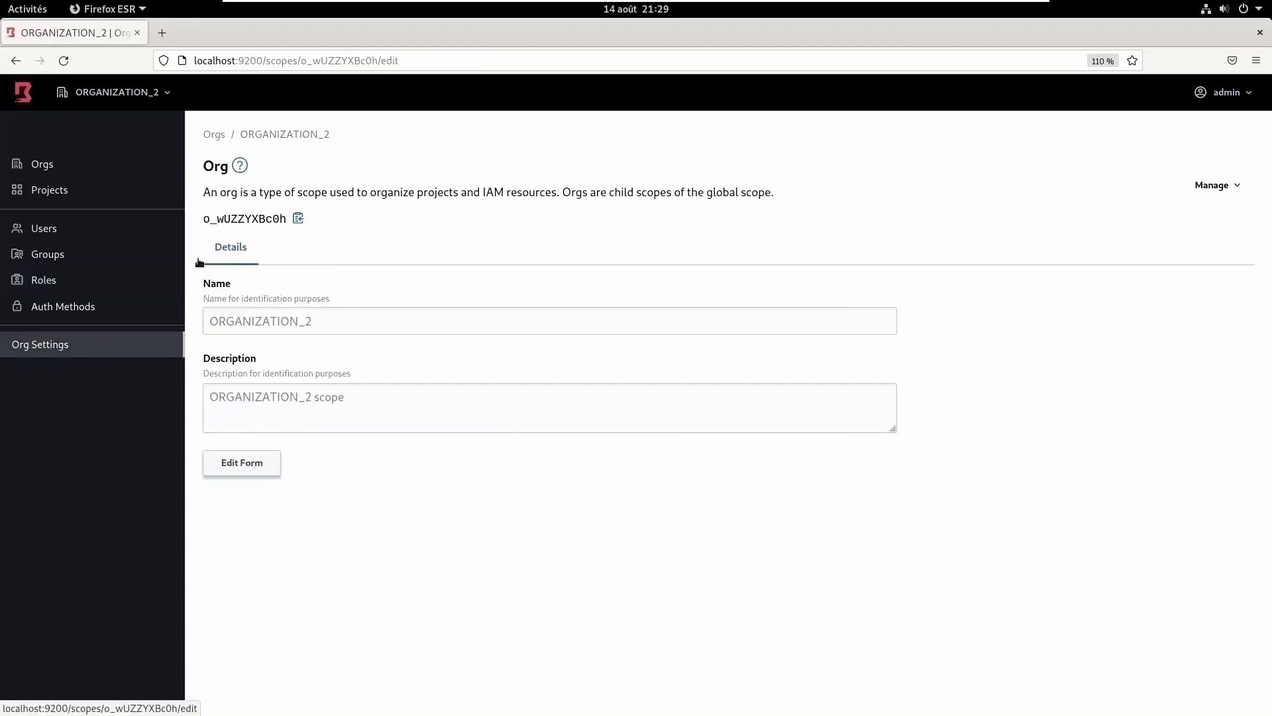
{"action": "left_click", "coordinate": [59, 190]}
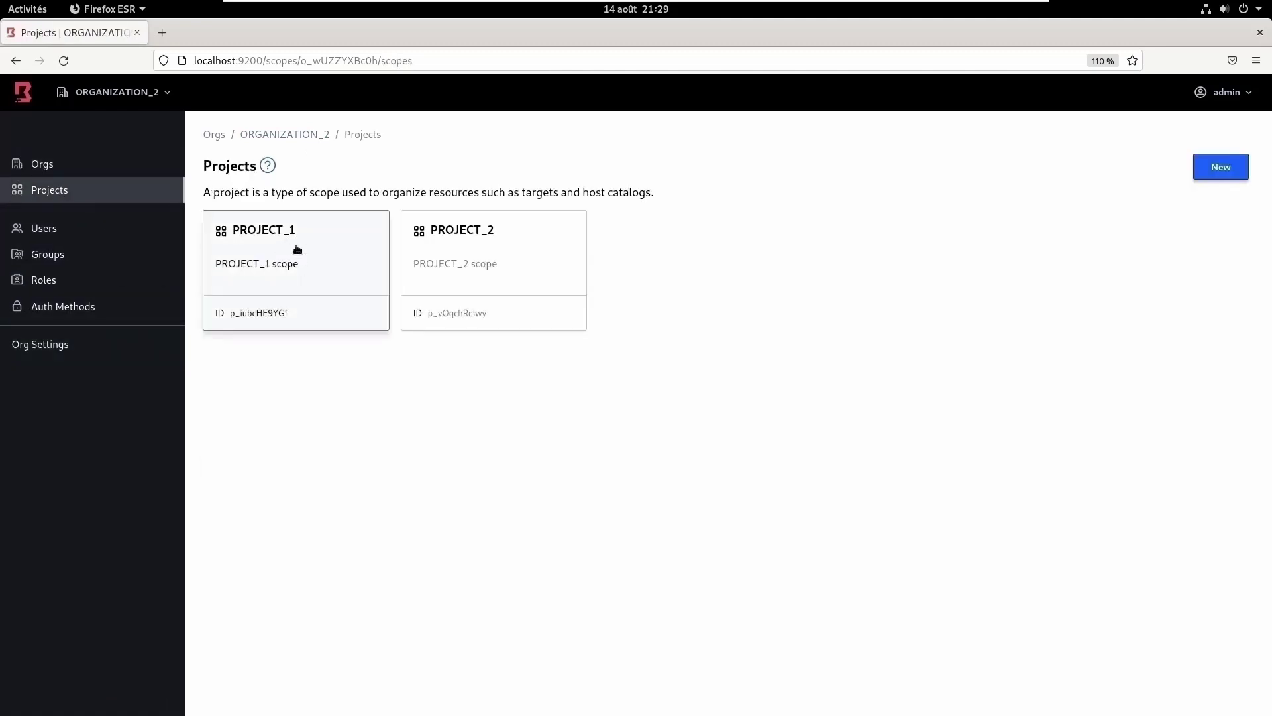
{"action": "left_click", "coordinate": [296, 249]}
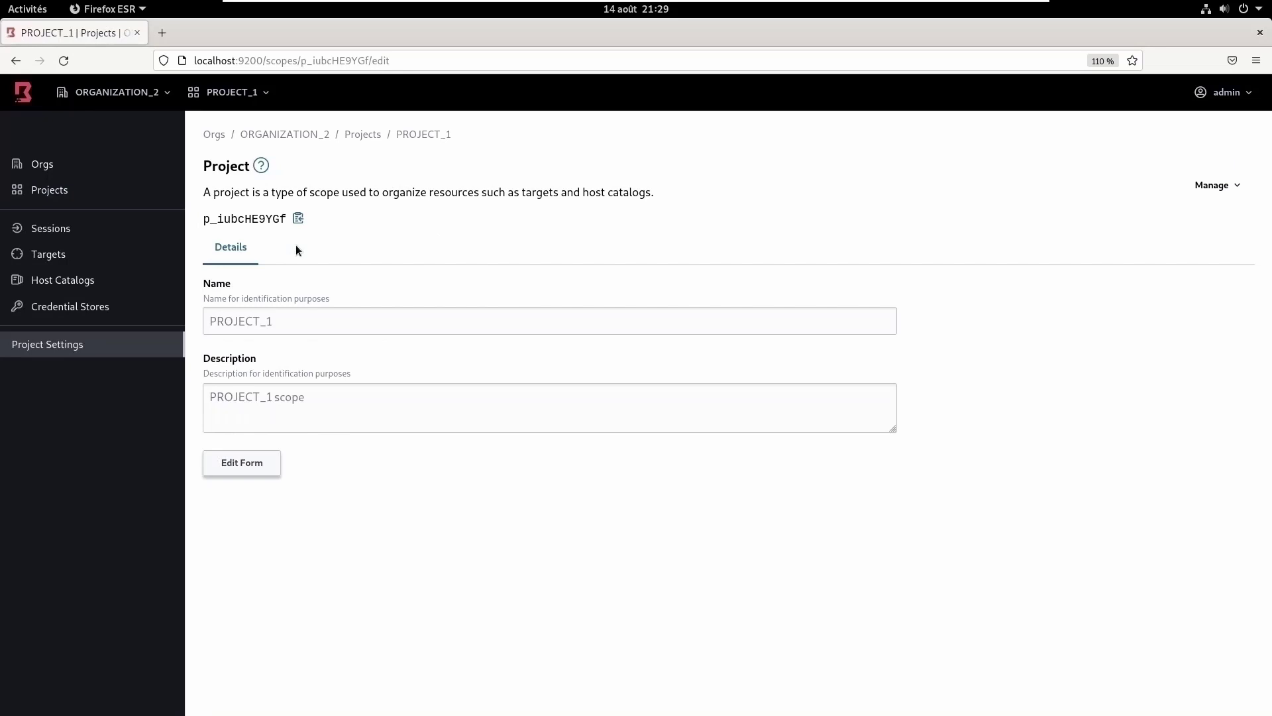
{"action": "left_click", "coordinate": [49, 254]}
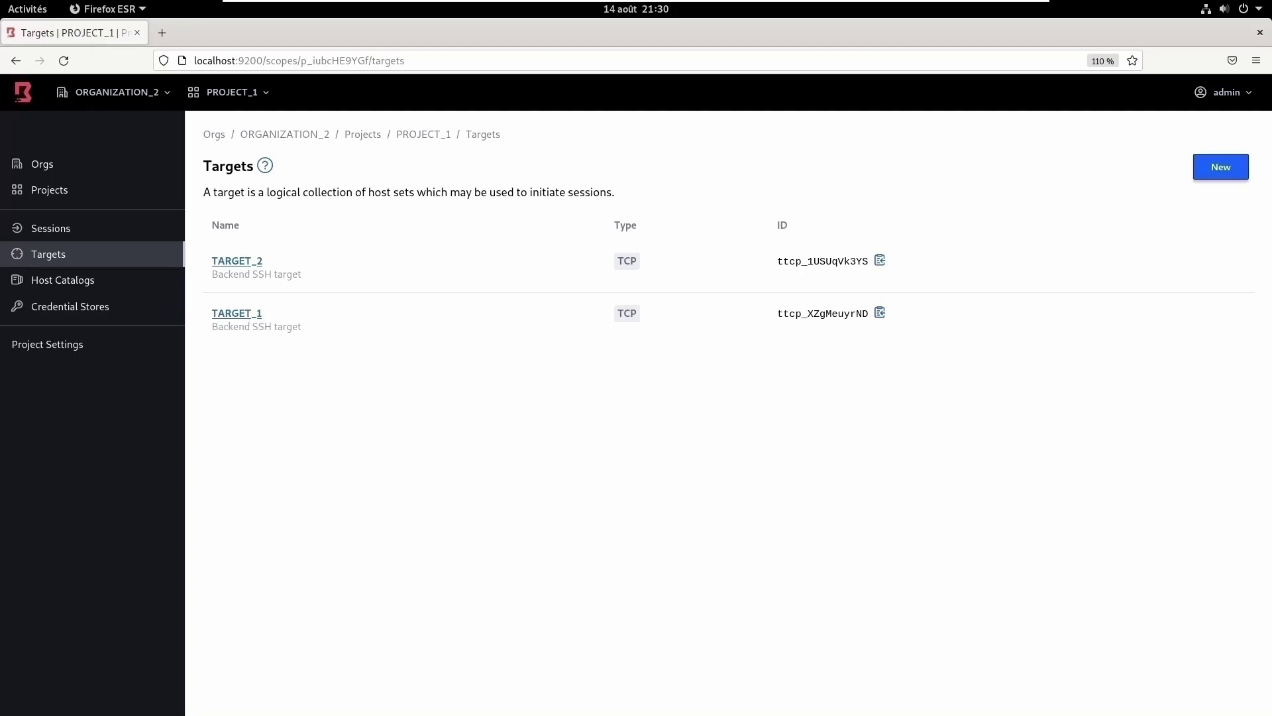
- Copy the ID of TARGET_1 and keep it in the address field of a new browser tab without loading it
{"action": "left_click", "coordinate": [879, 313]}
{"action": "left_click", "coordinate": [163, 35]}
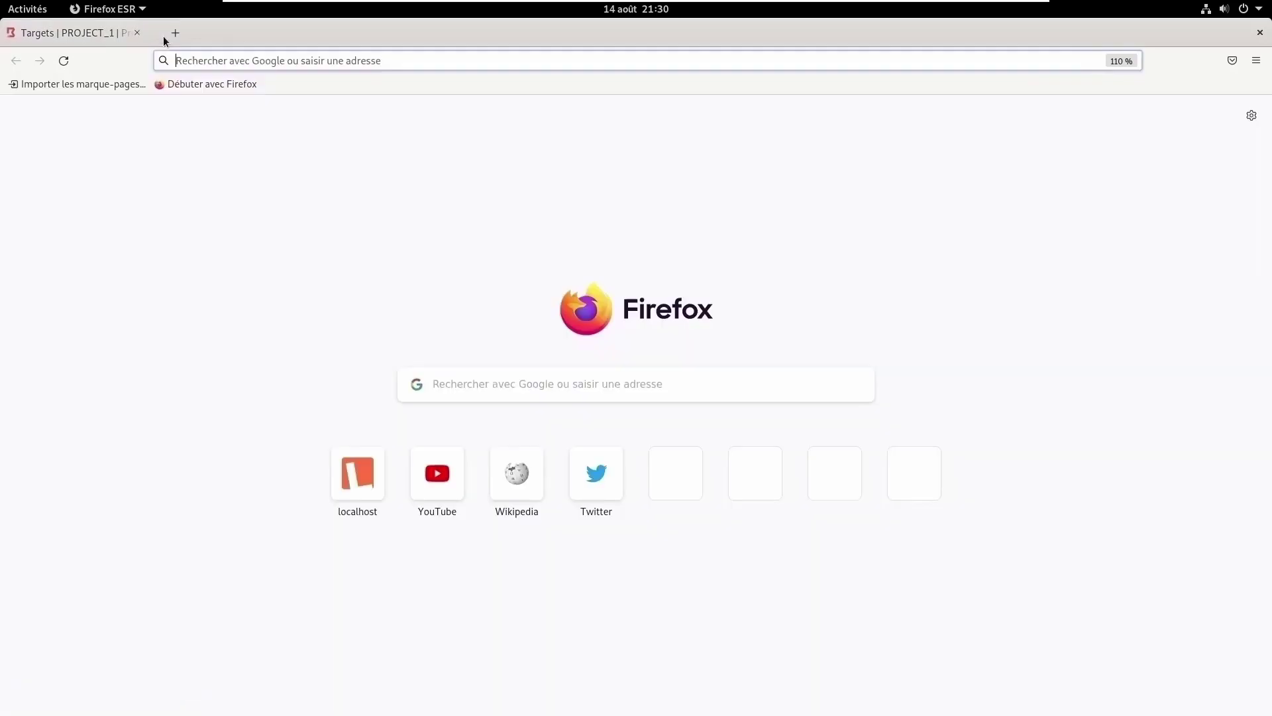
{"action": "left_click", "coordinate": [219, 62]}
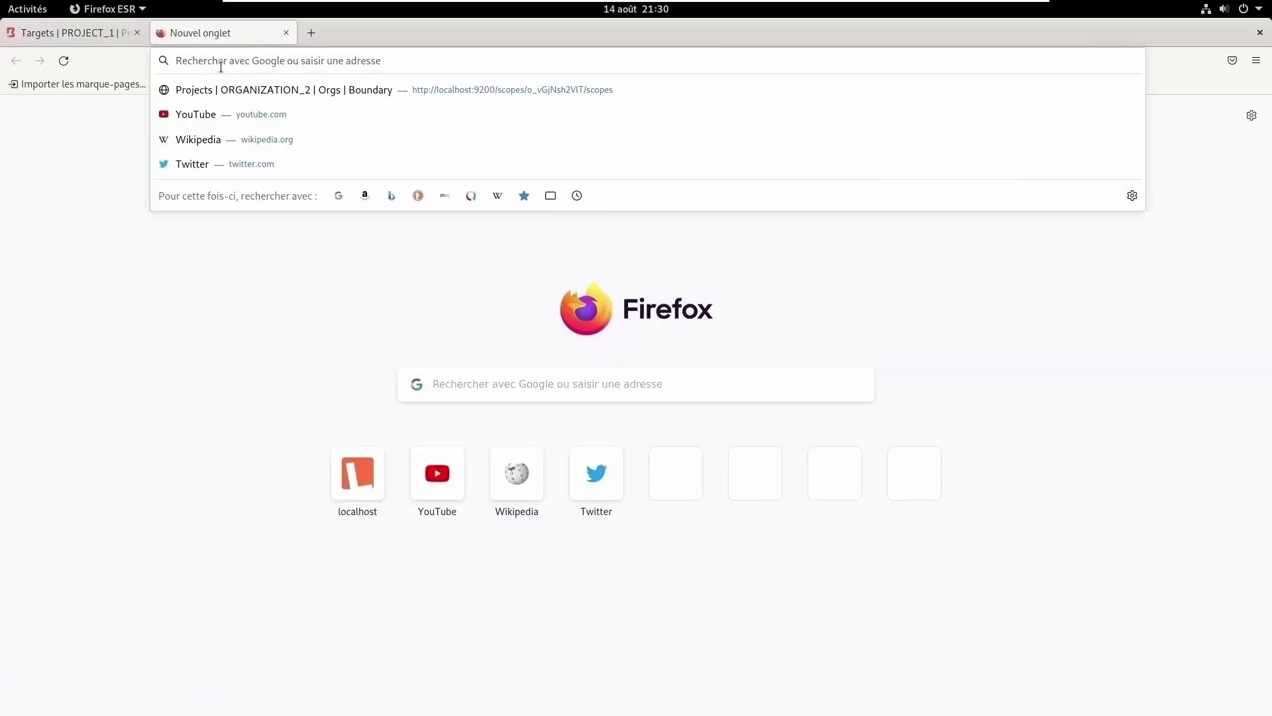
{"action": "key", "text": "ctrl+v"}
{"action": "left_click", "coordinate": [208, 232]}
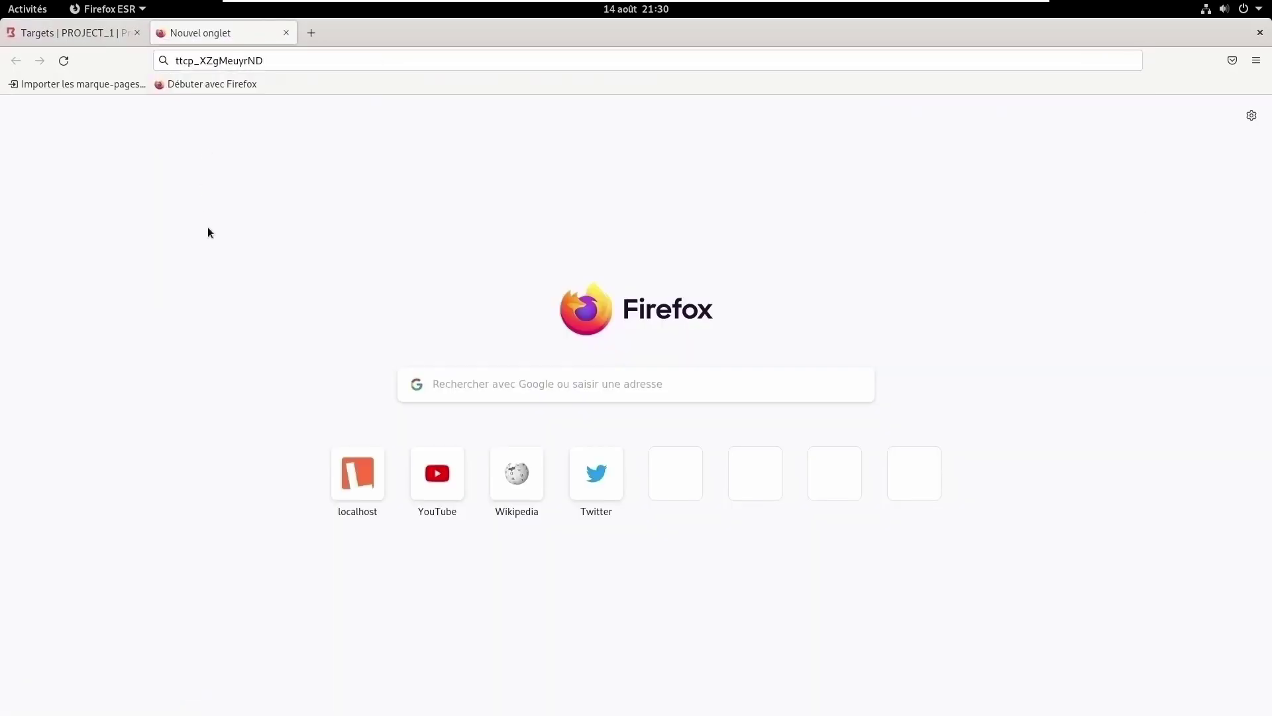
- Add the grant "type=target;actions=list" to ROLE_2 of ORGANIZATION_2
{"action": "left_click", "coordinate": [97, 34]}
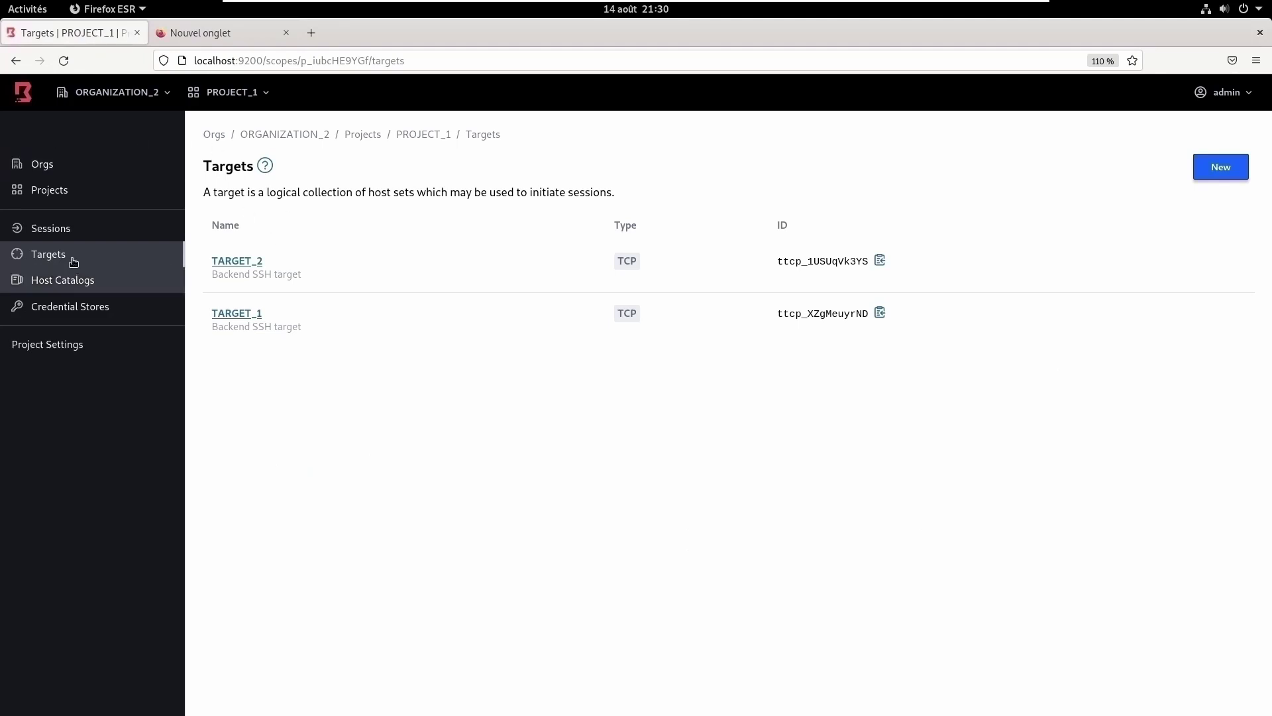
{"action": "left_click", "coordinate": [370, 135]}
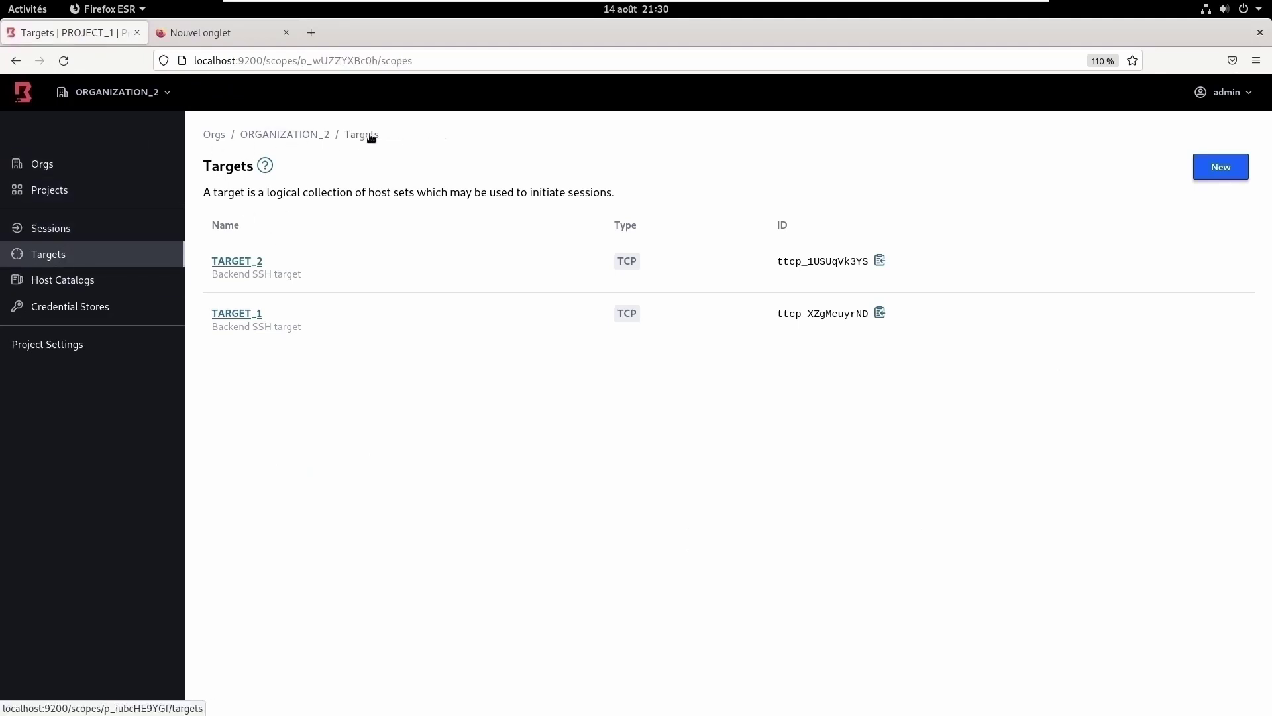
{"action": "left_click", "coordinate": [318, 135]}
{"action": "left_click", "coordinate": [53, 278]}
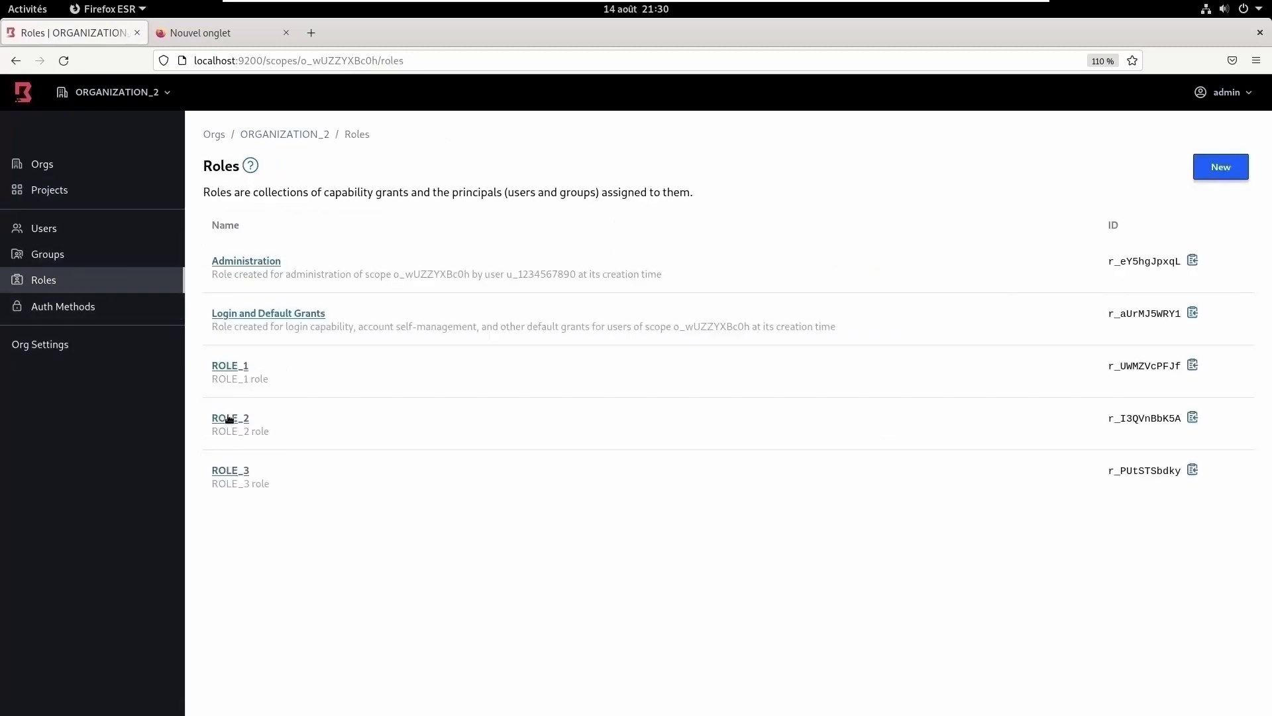
{"action": "left_click", "coordinate": [229, 418]}
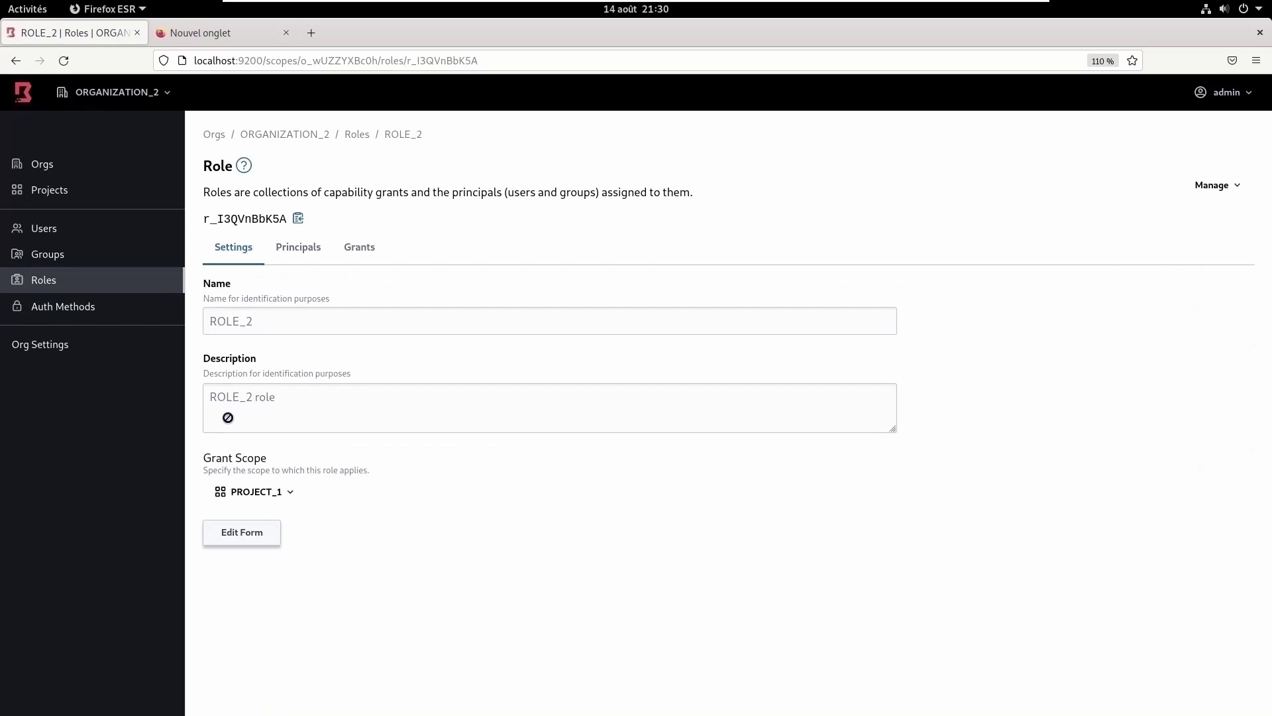
{"action": "left_click", "coordinate": [359, 251]}
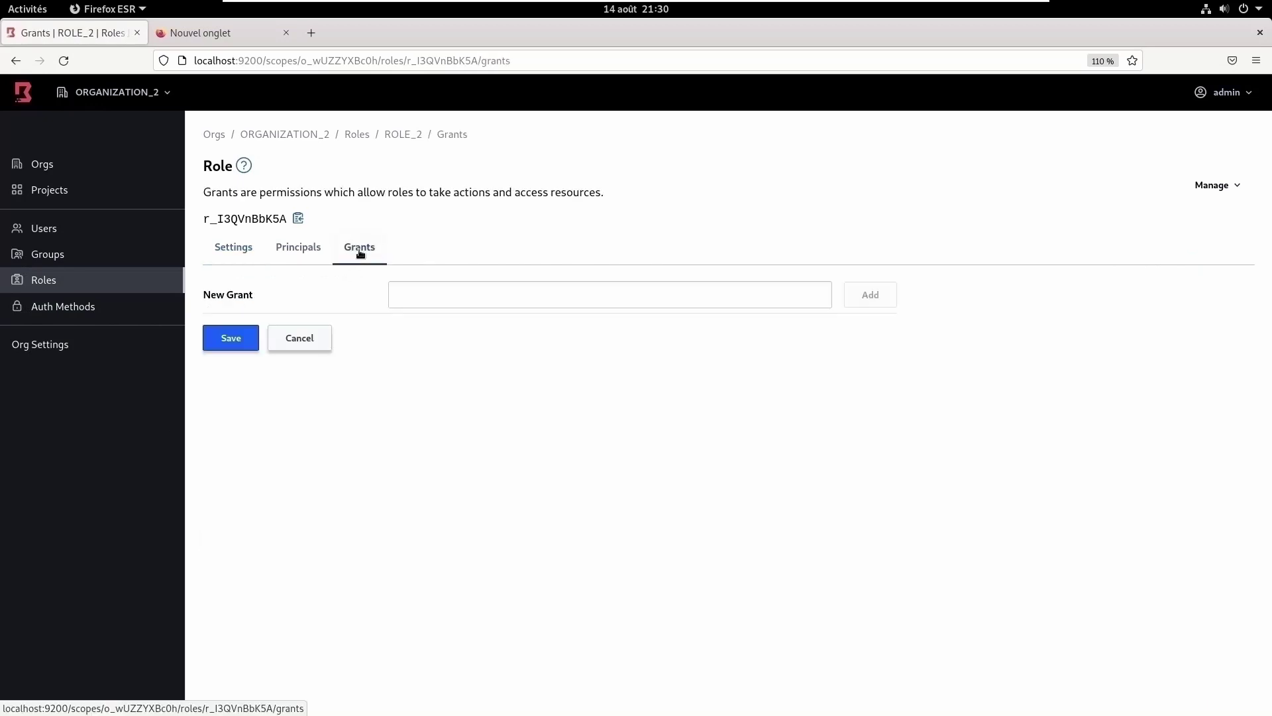
{"action": "left_click", "coordinate": [431, 291]}
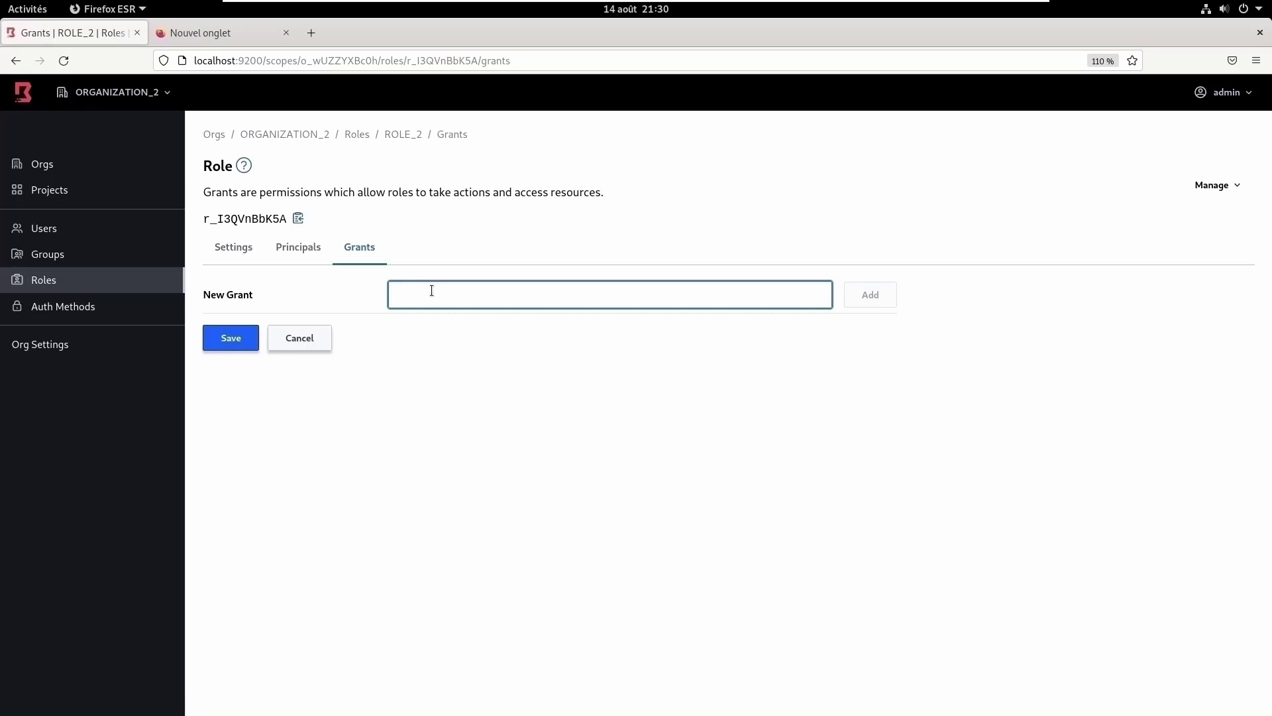
{"action": "type", "text": "type=target;actions"}
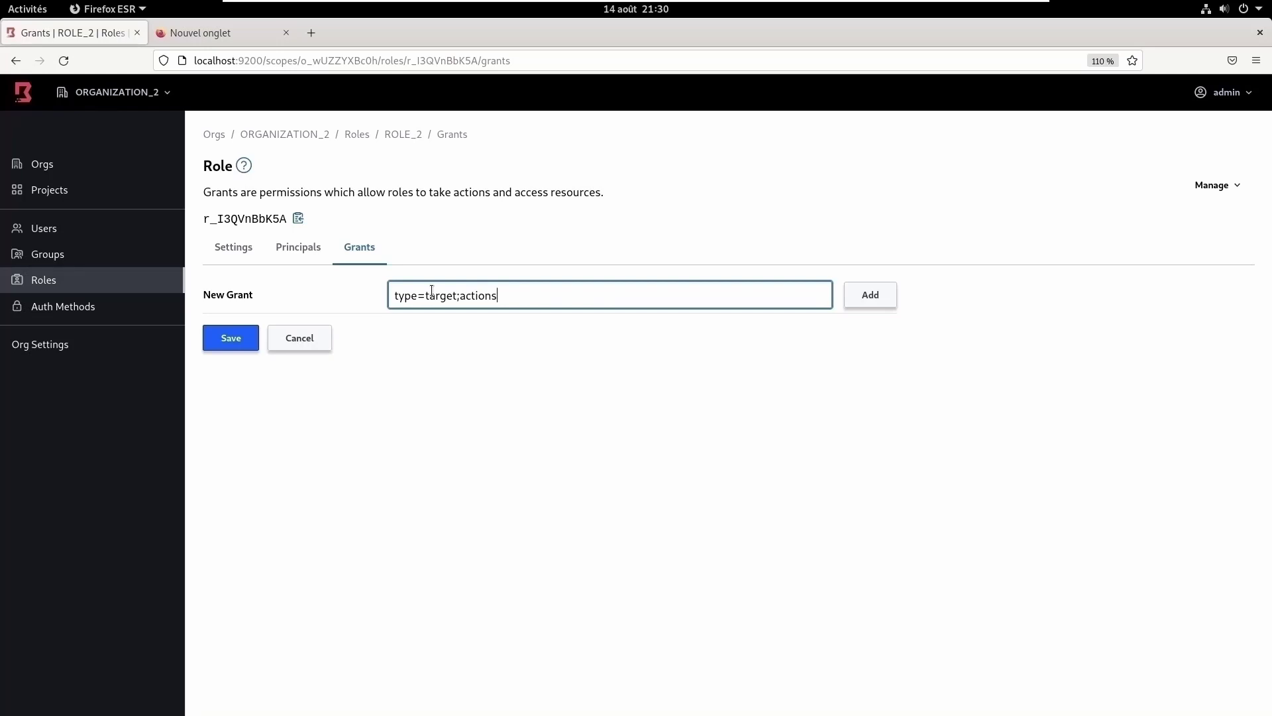
{"action": "type", "text": "=list"}
{"action": "left_click", "coordinate": [868, 297]}
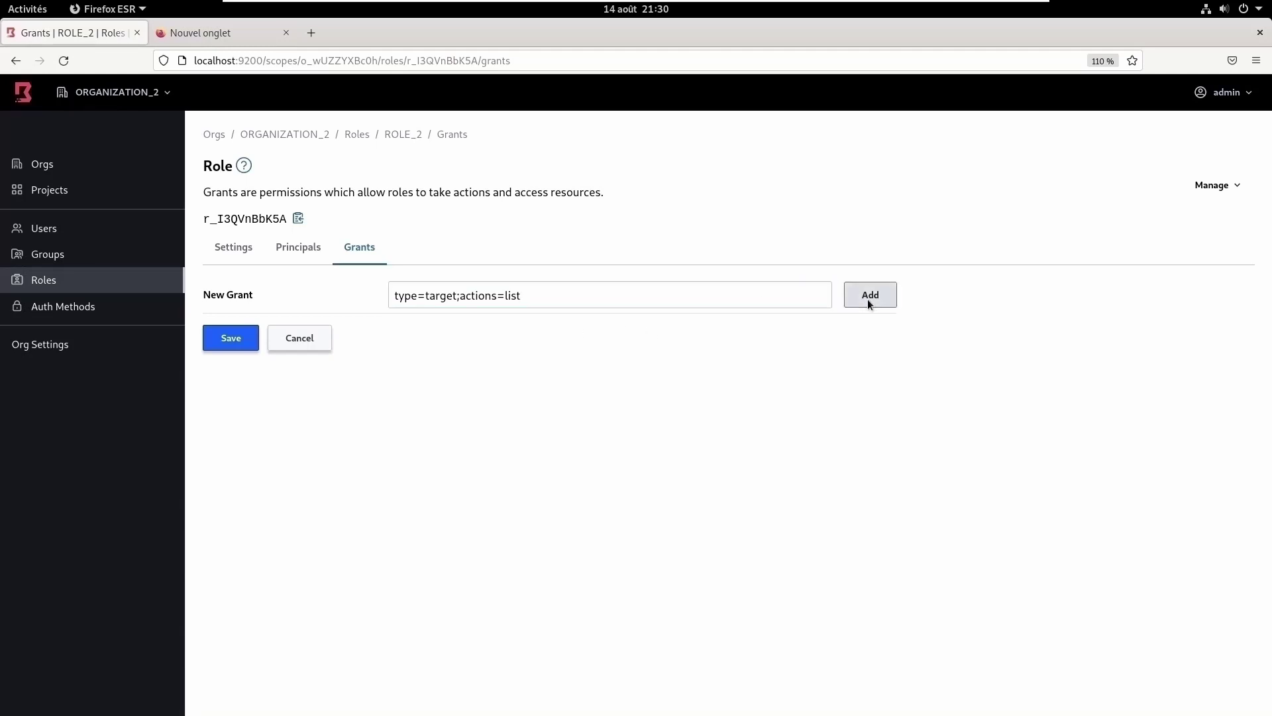
- Add the grant "id=ttcp_XZgMeuyrND;actions=read,authorize-session" to ROLE_2 using the kept TARGET_1 ID, and save the role's grants
{"action": "left_click", "coordinate": [448, 294]}
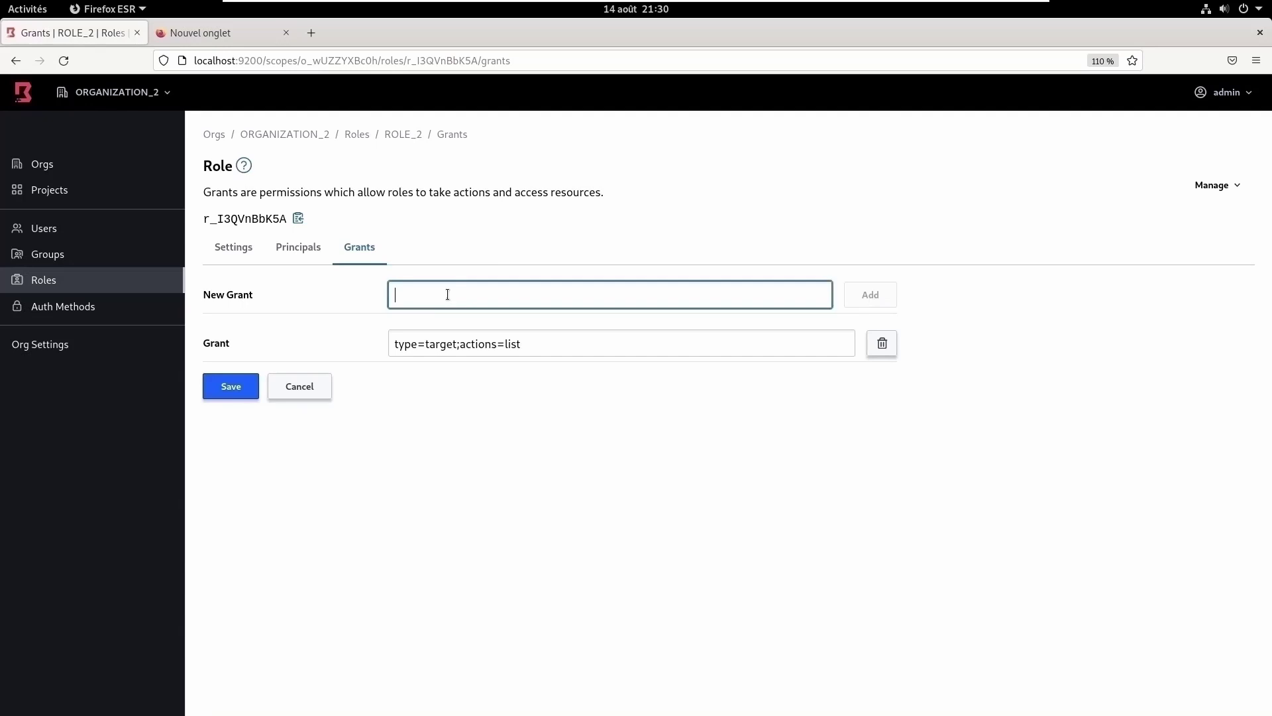
{"action": "type", "text": "id="}
{"action": "left_click", "coordinate": [212, 37]}
{"action": "left_click", "coordinate": [227, 61]}
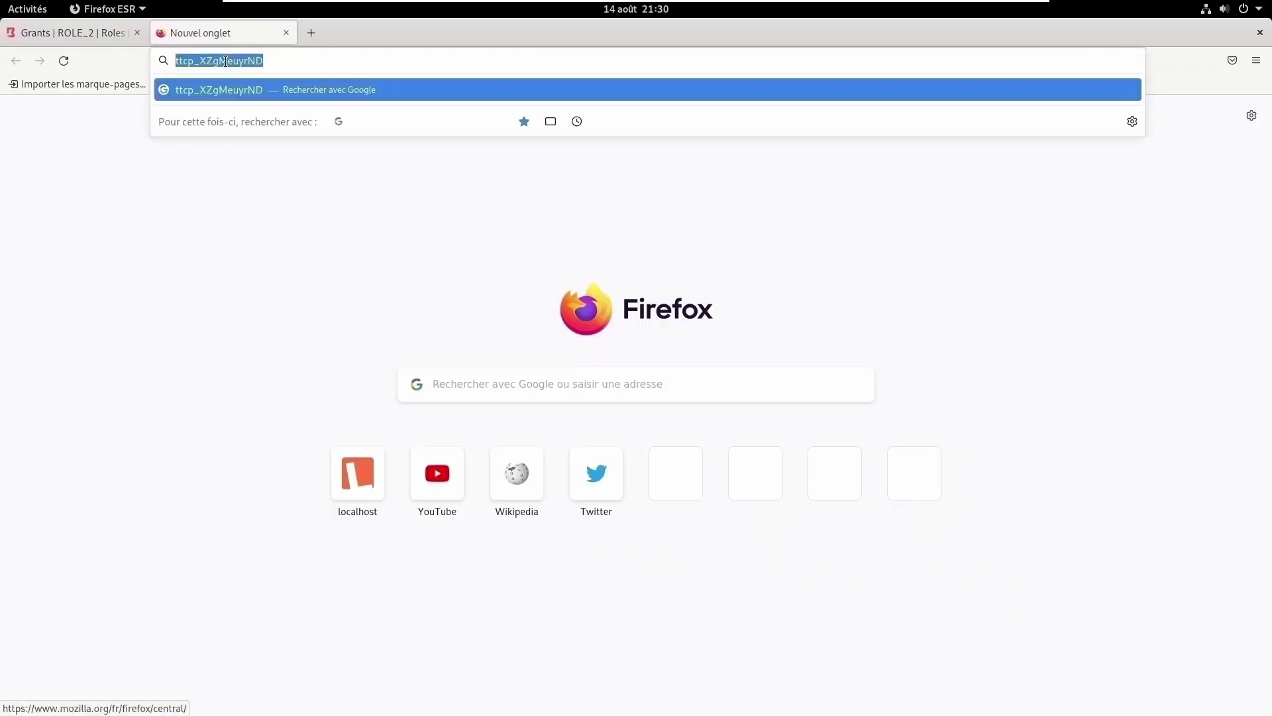
{"action": "left_click", "coordinate": [117, 34]}
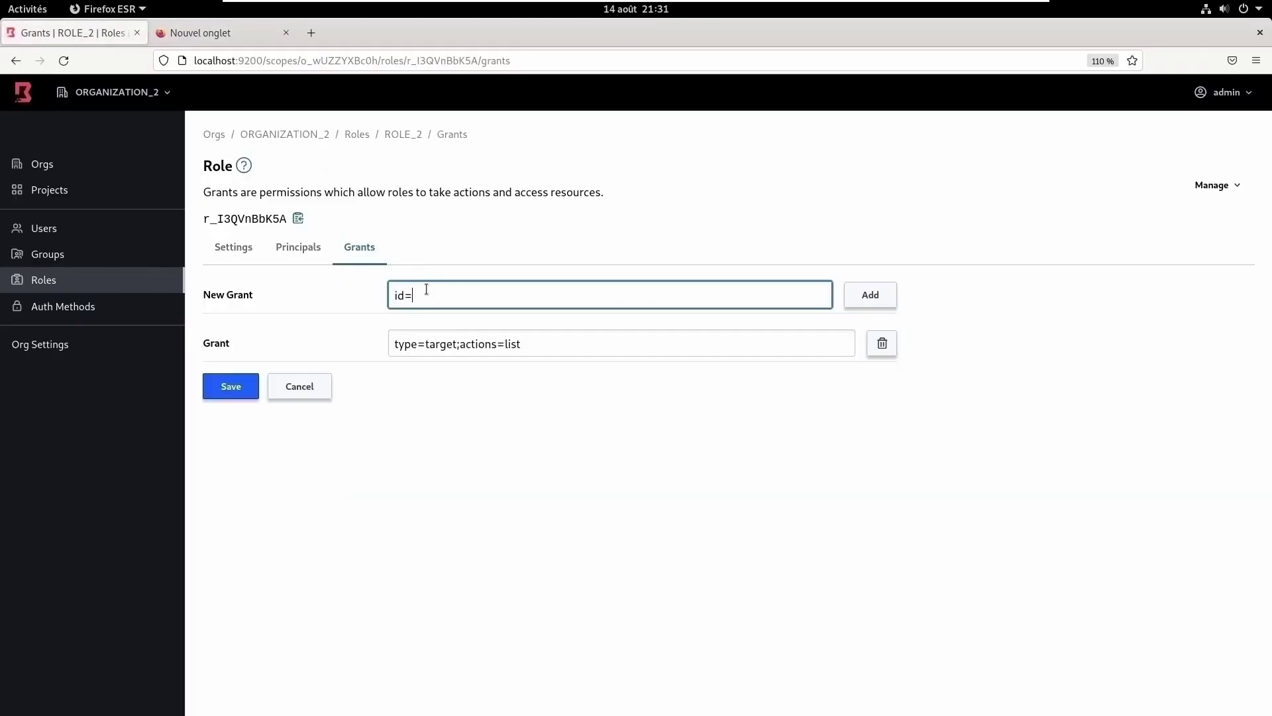
{"action": "key", "text": "ctrl+v"}
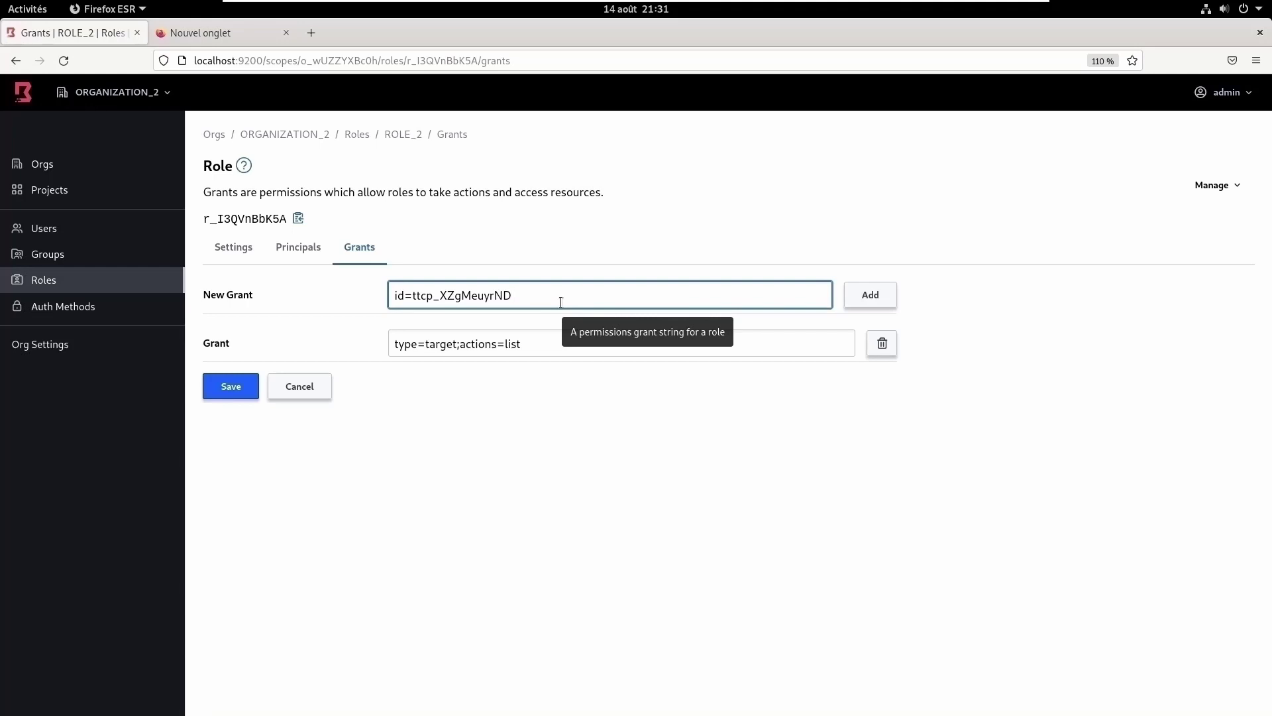
{"action": "type", "text": ";"}
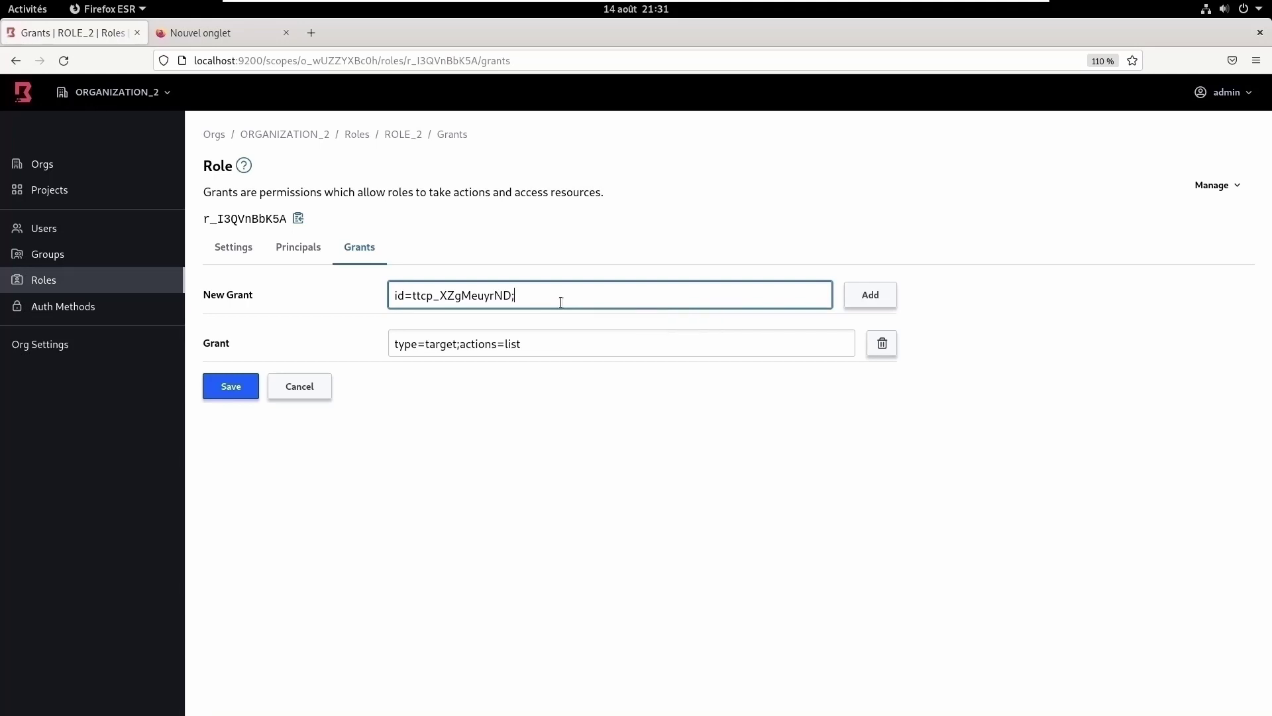
{"action": "type", "text": "actions"}
{"action": "type", "text": "=read,authorize-sessios"}
{"action": "key", "text": "BackSpace"}
{"action": "type", "text": "n"}
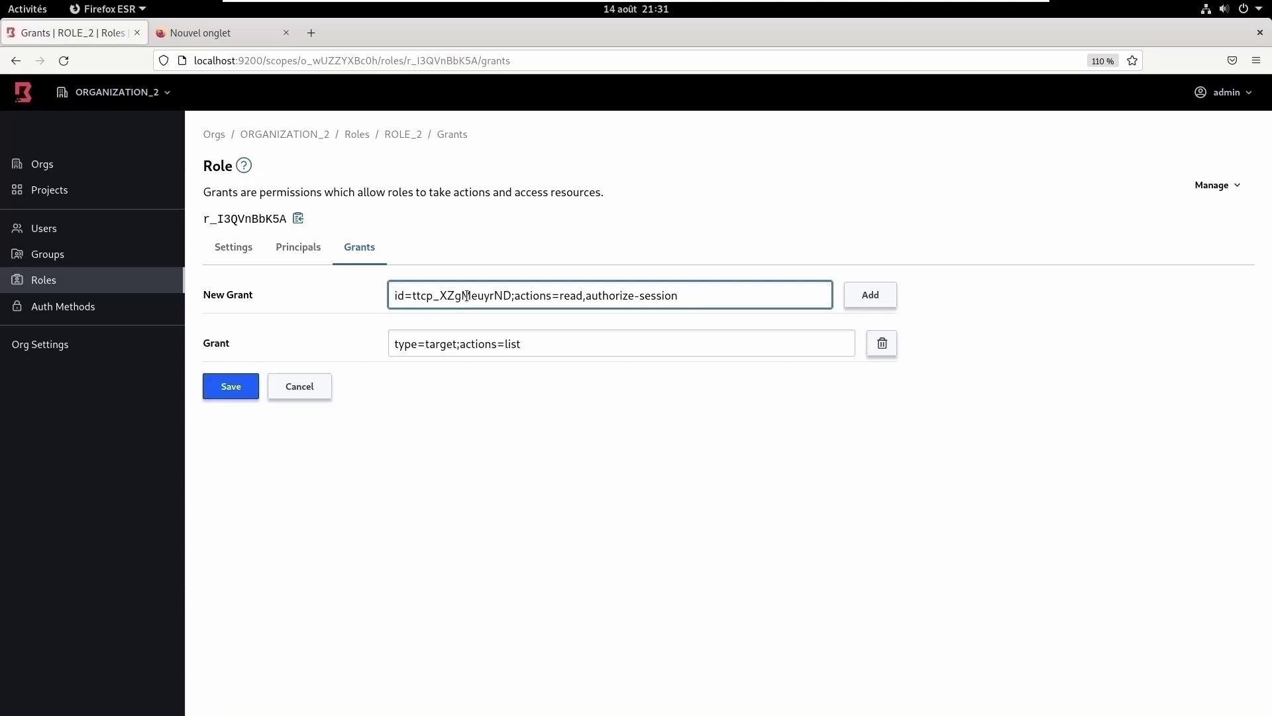
{"action": "left_click", "coordinate": [887, 296]}
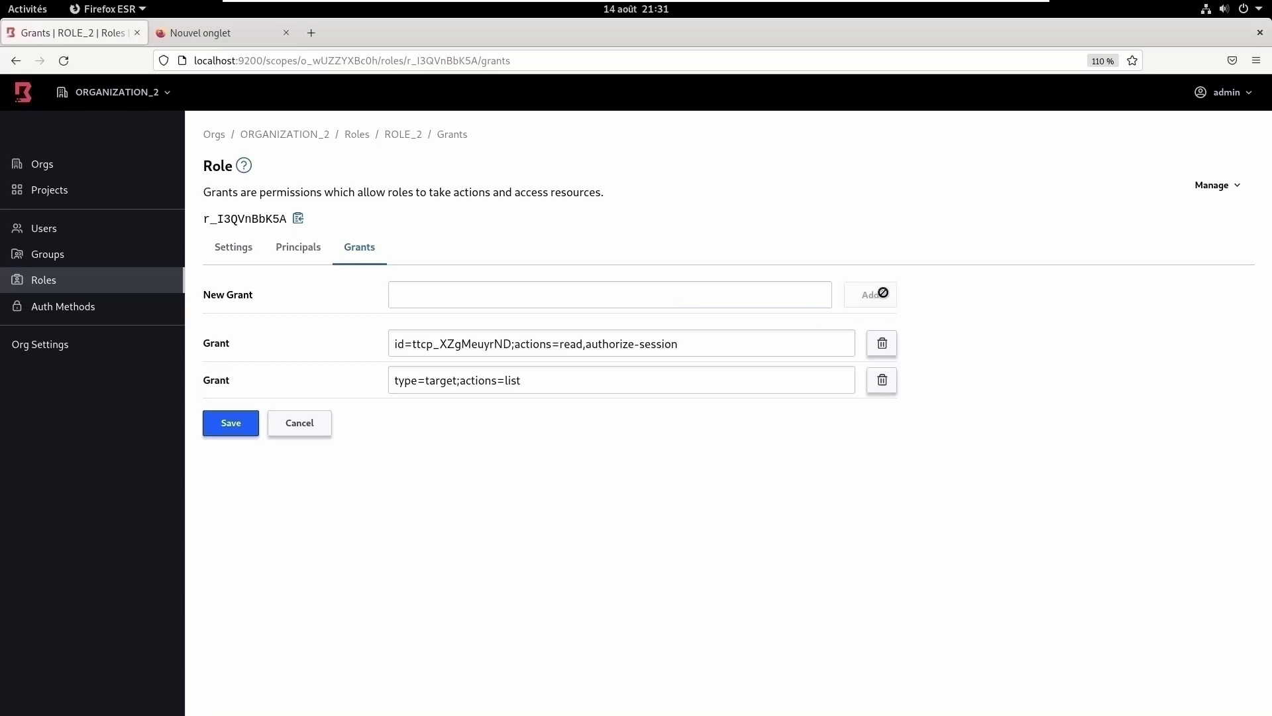
{"action": "left_click", "coordinate": [246, 424]}
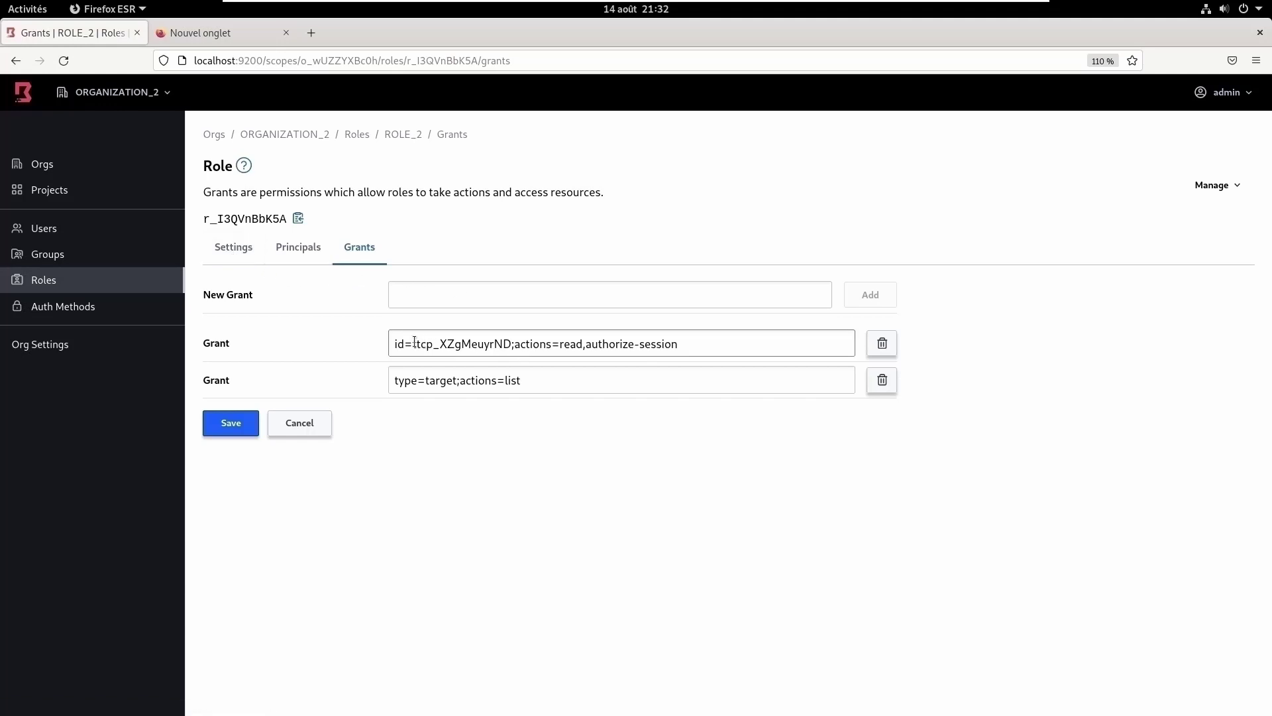
{"action": "left_click_drag", "start_coordinate": [415, 343], "coordinate": [512, 344]}
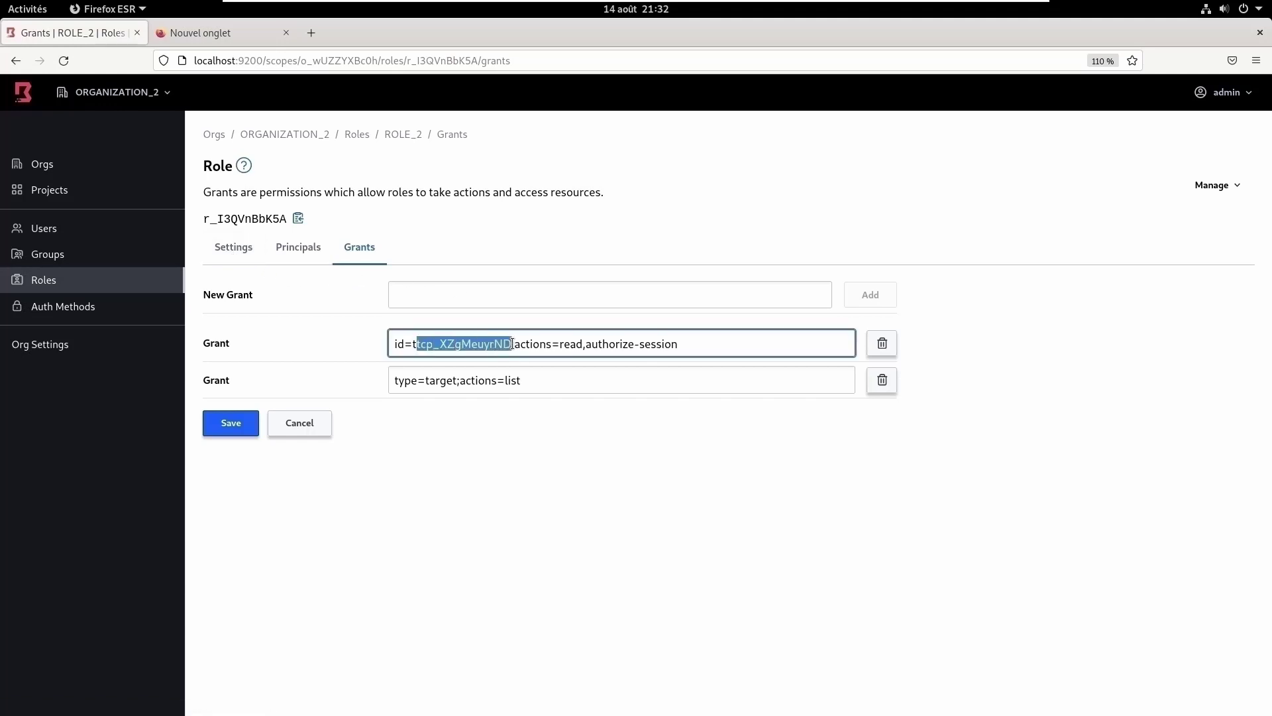
{"action": "left_click", "coordinate": [413, 344]}
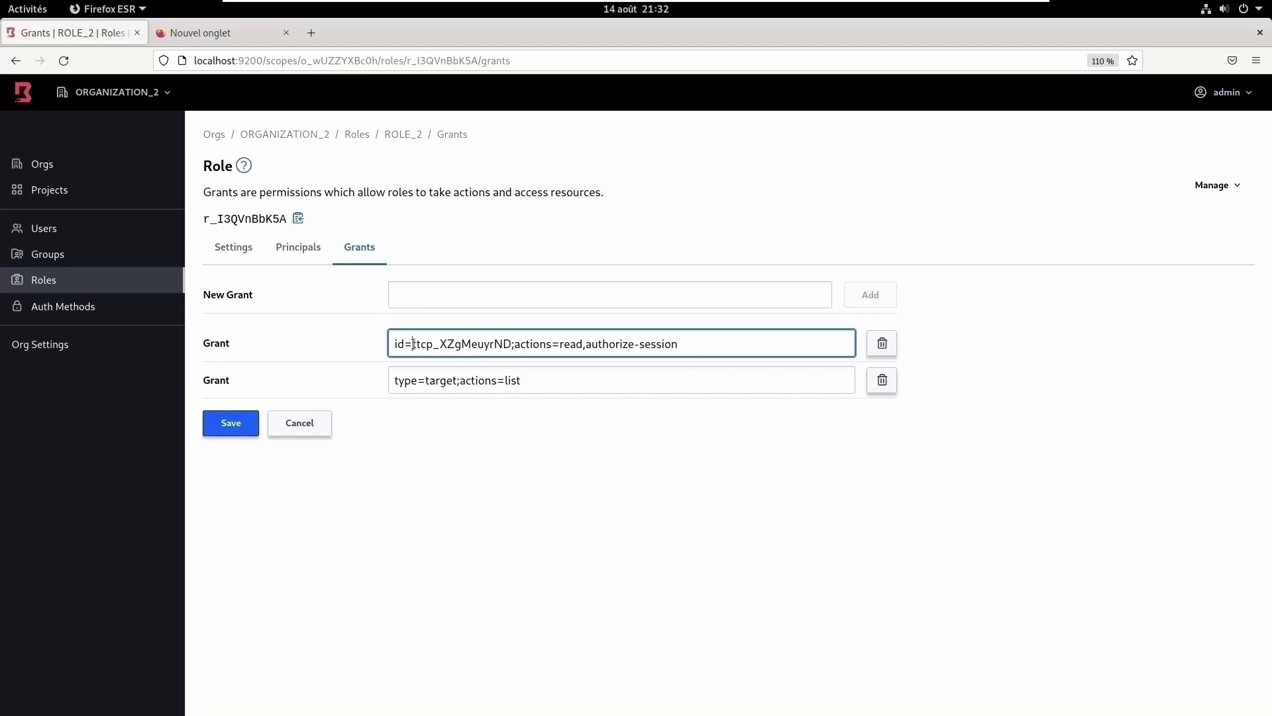
{"action": "left_click_drag", "start_coordinate": [413, 344], "coordinate": [514, 345]}
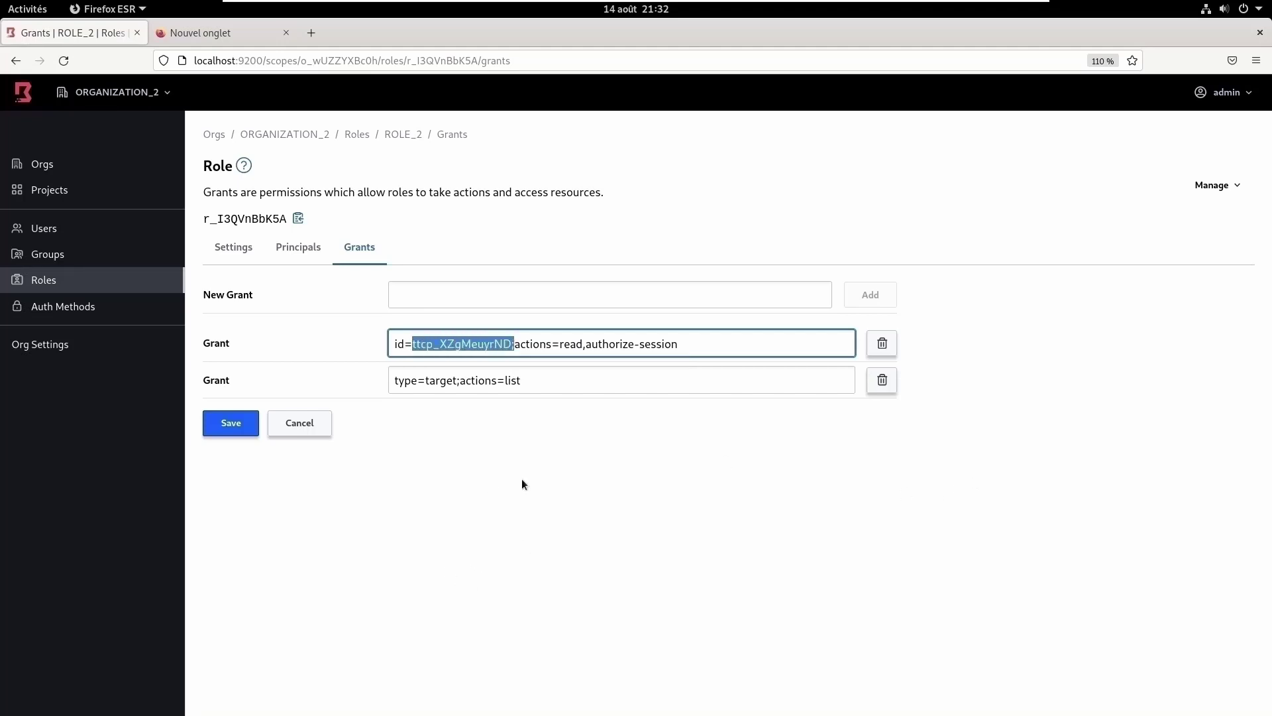
{"action": "key", "text": "Return"}
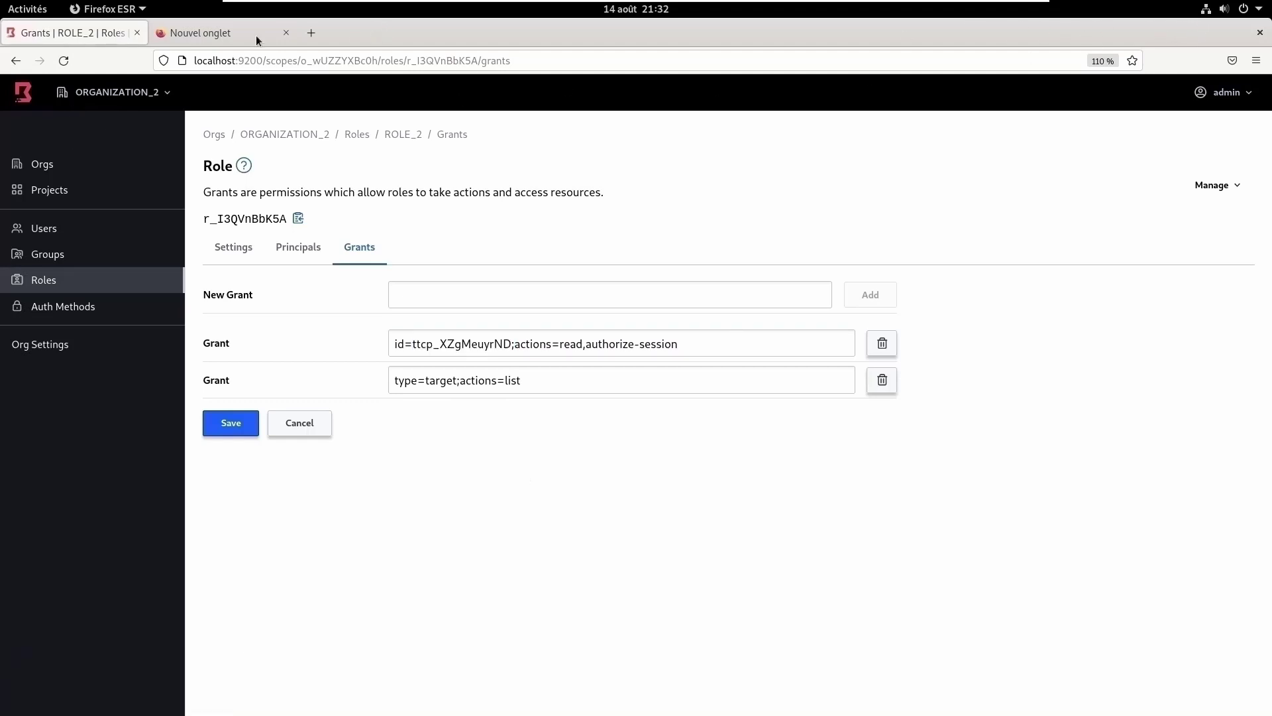
- Switch to the terminal, enlarge its window and enter "sudo boundary authenticate password -auth-method-id=" without running it
{"action": "left_click", "coordinate": [27, 9]}
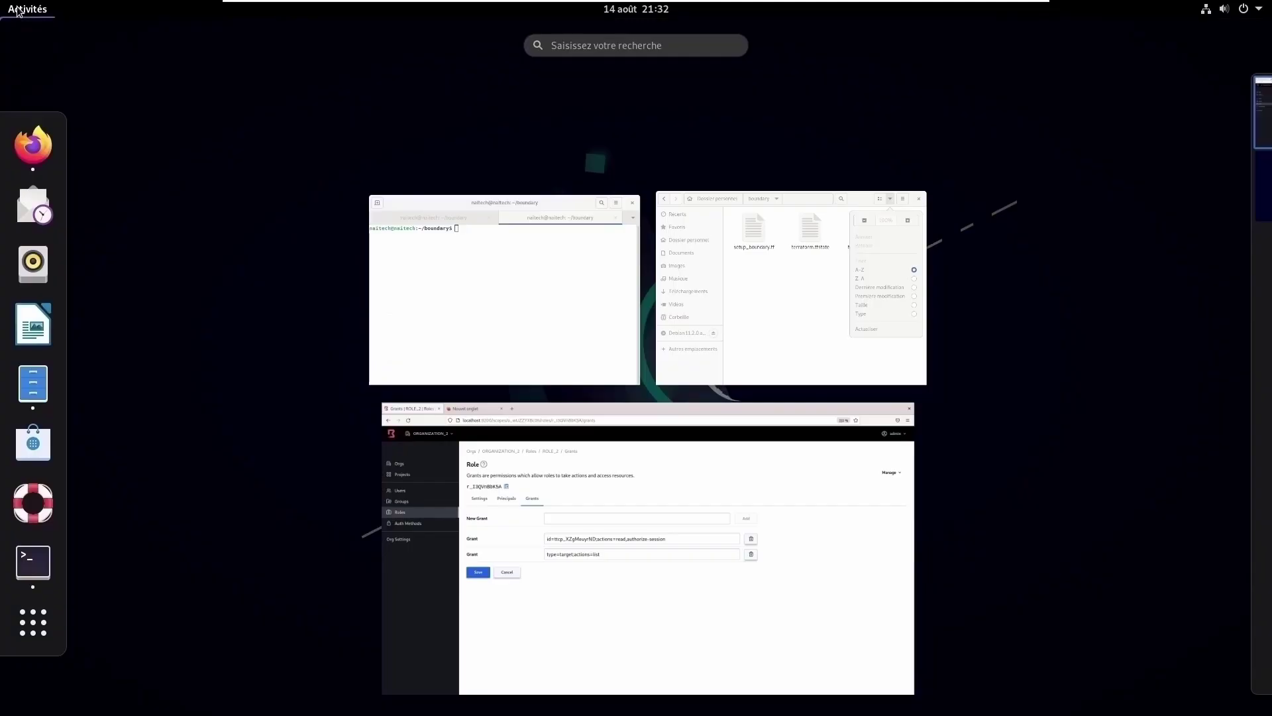
{"action": "left_click", "coordinate": [512, 269]}
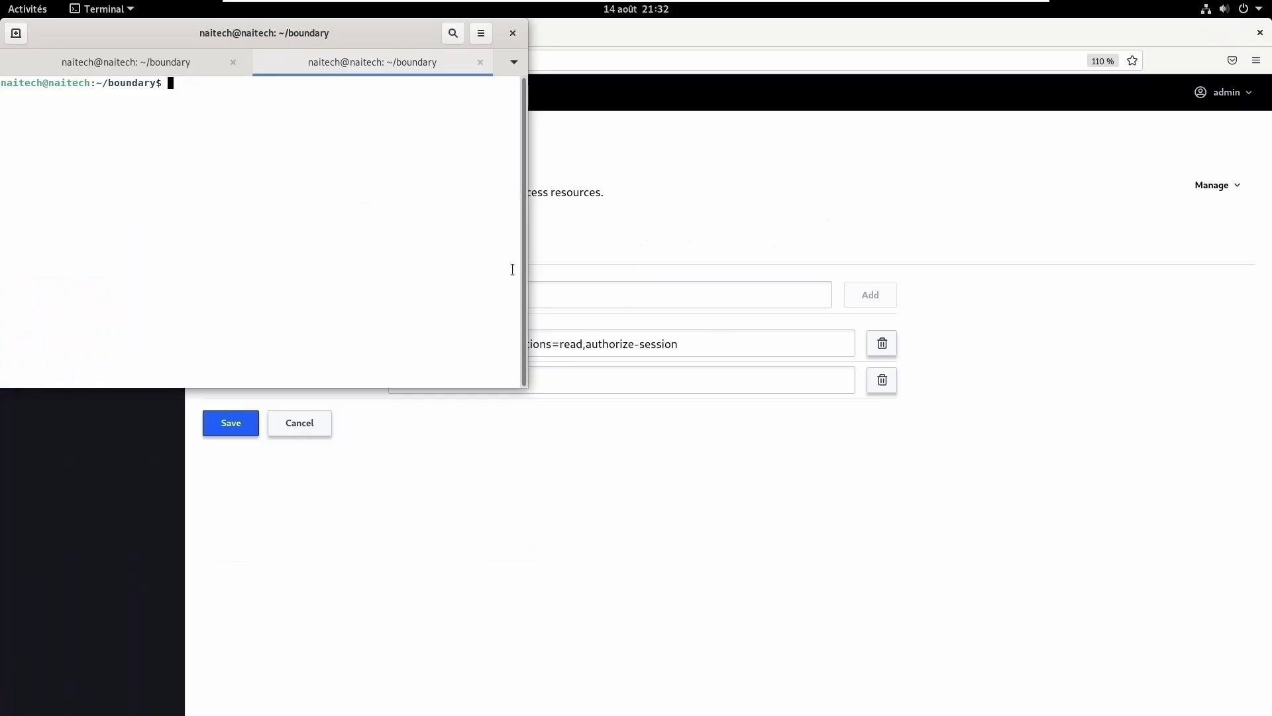
{"action": "left_click_drag", "start_coordinate": [525, 387], "coordinate": [1244, 636]}
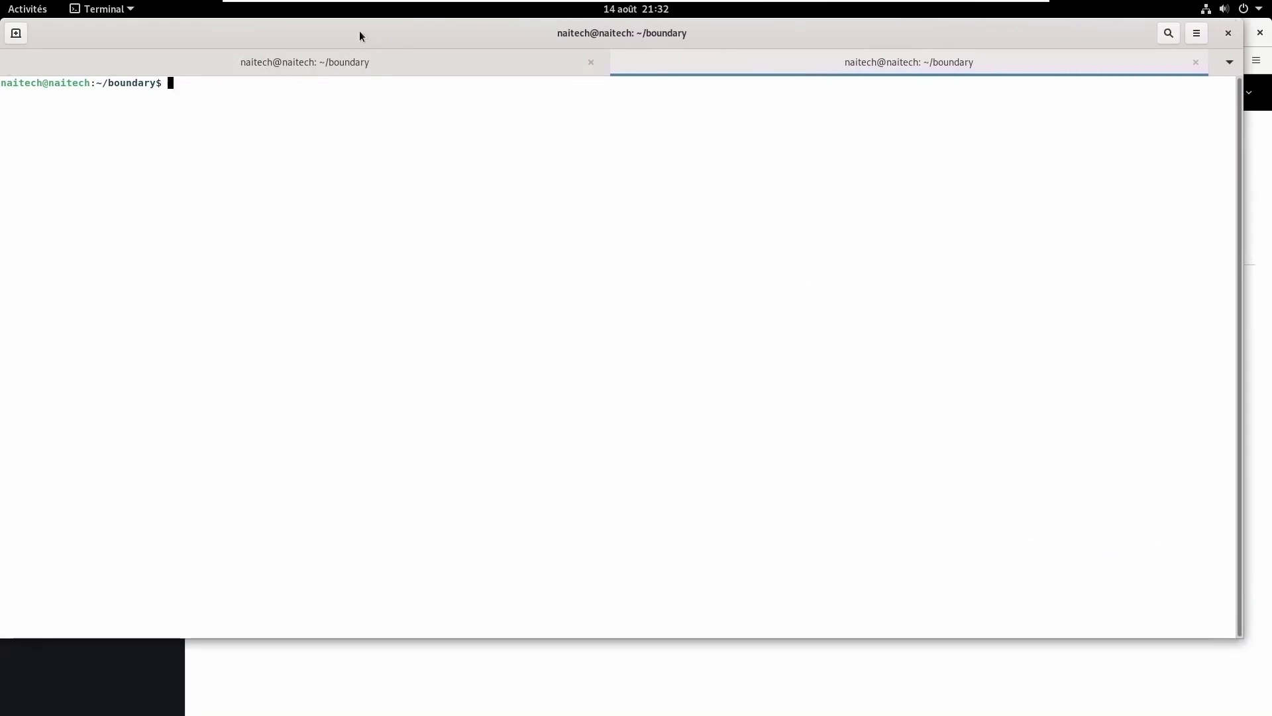
{"action": "left_click_drag", "start_coordinate": [361, 33], "coordinate": [391, 102]}
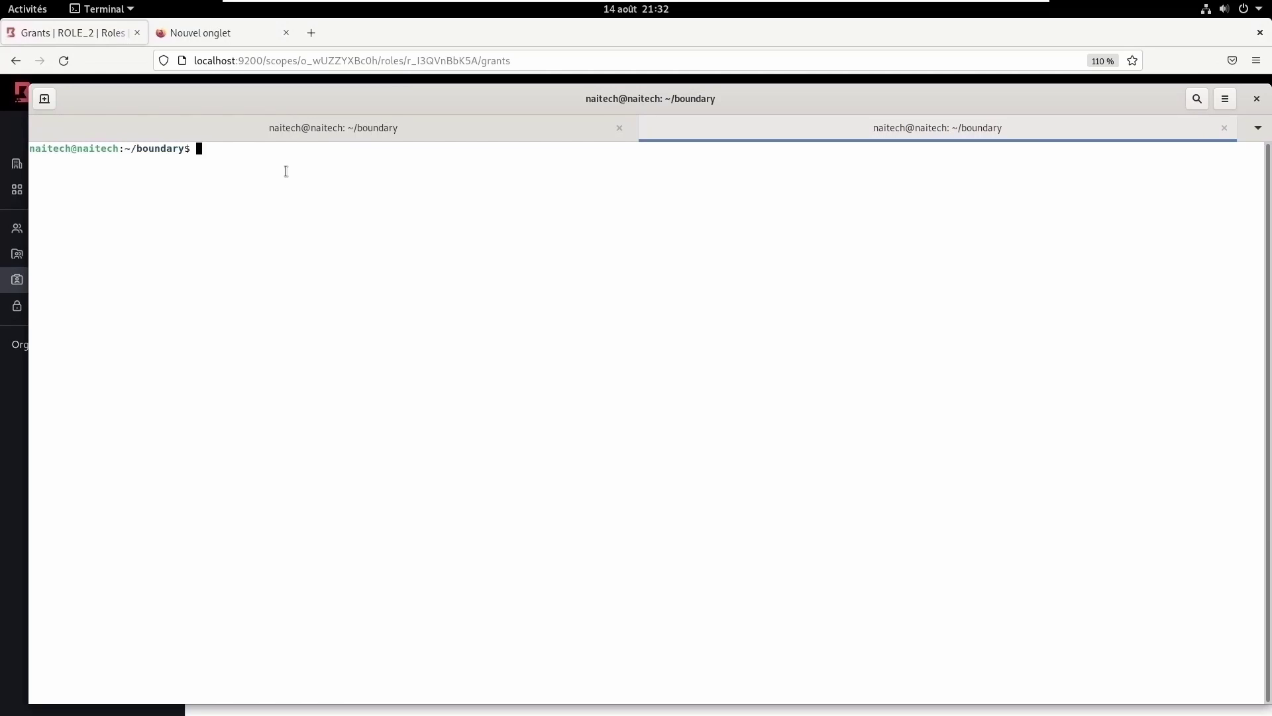
{"action": "type", "text": "sudo boundary authenticate"}
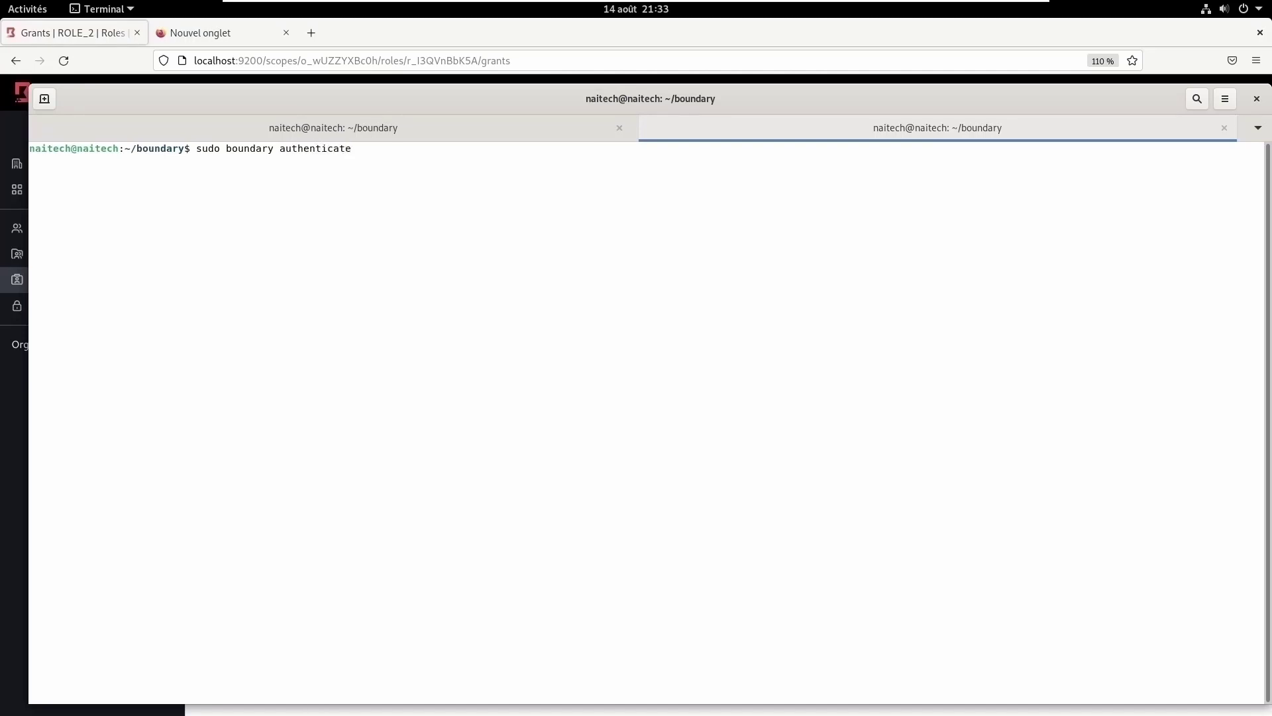
{"action": "type", "text": " password -auth-method-id="}
- Switch to Firefox and copy the ID of AUTH_METHOD_1 from the auth methods of ORGANIZATION_2
{"action": "left_click", "coordinate": [208, 32]}
{"action": "left_click", "coordinate": [108, 33]}
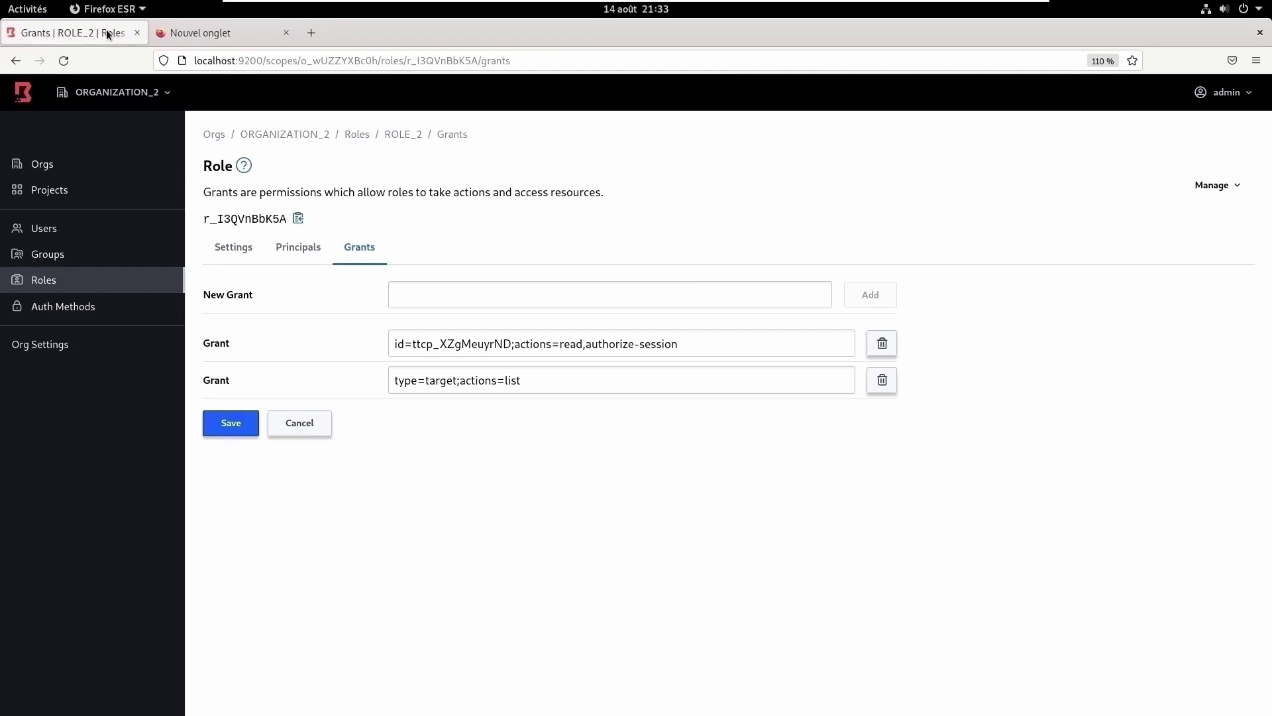
{"action": "left_click", "coordinate": [309, 136]}
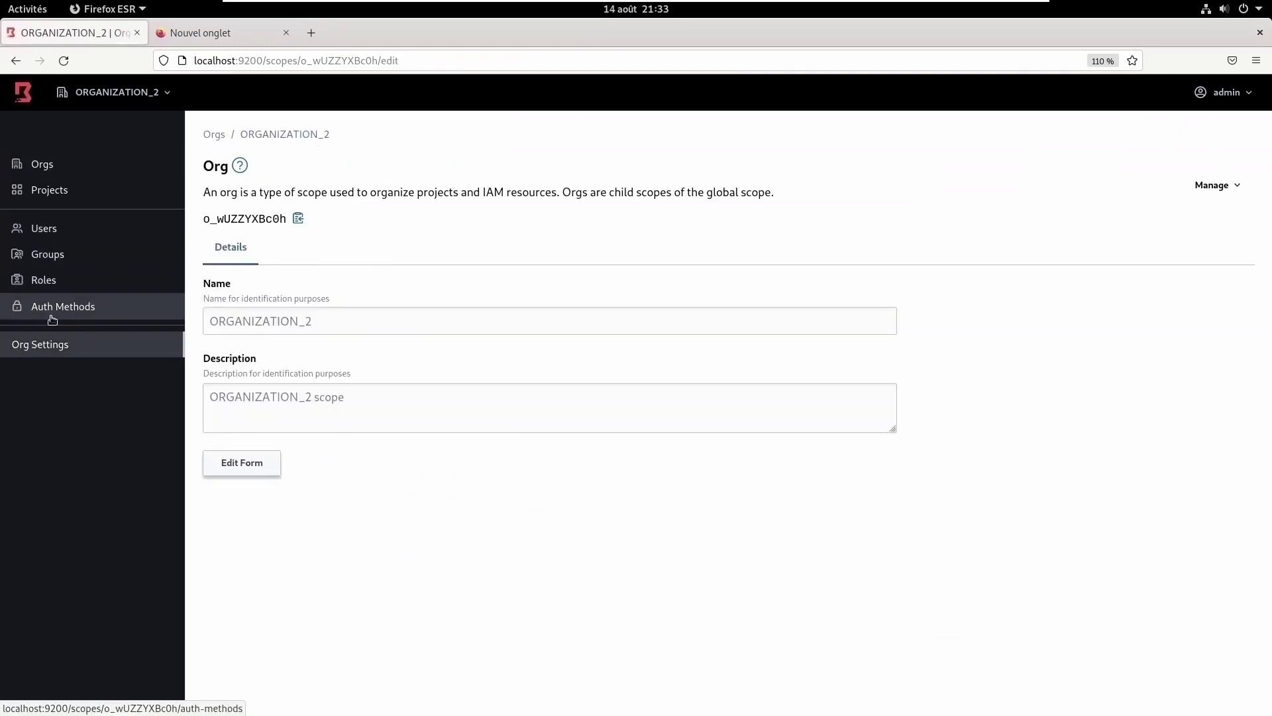
{"action": "left_click", "coordinate": [73, 311]}
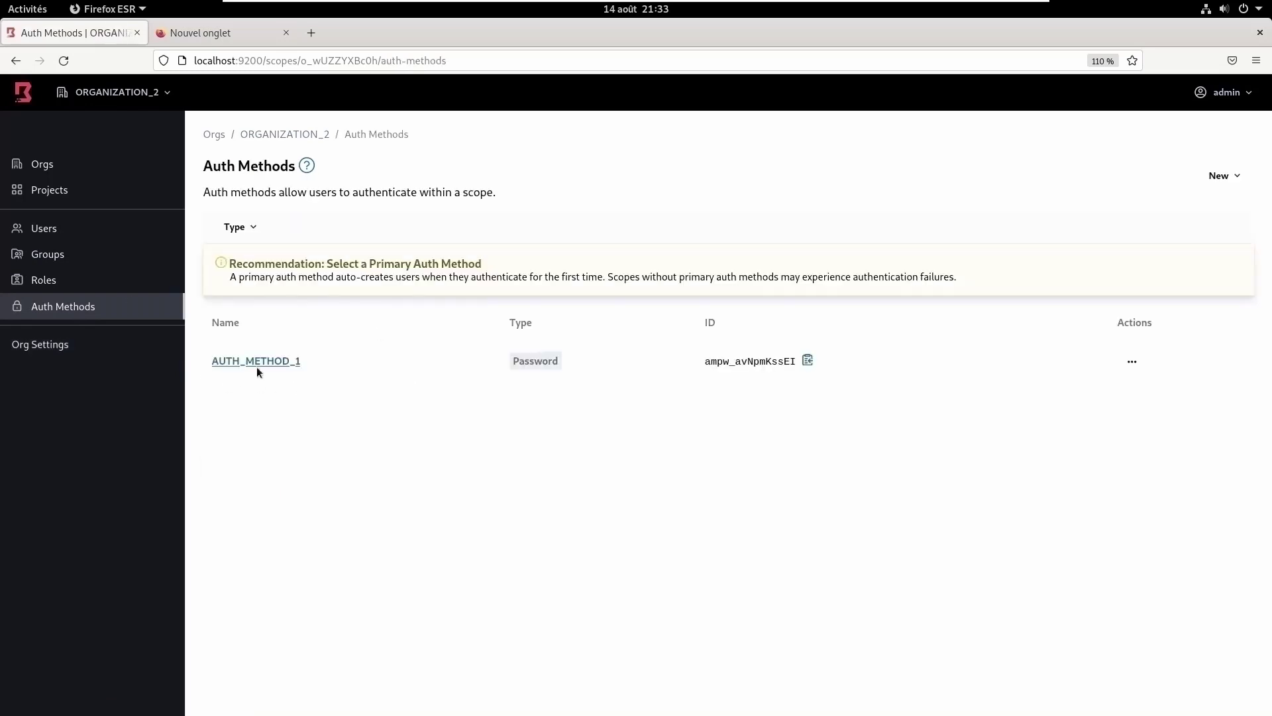
{"action": "left_click", "coordinate": [808, 361]}
- Return to the terminal and insert the copied AUTH_METHOD_1 ID as the value of -auth-method-id
{"action": "left_click", "coordinate": [27, 9]}
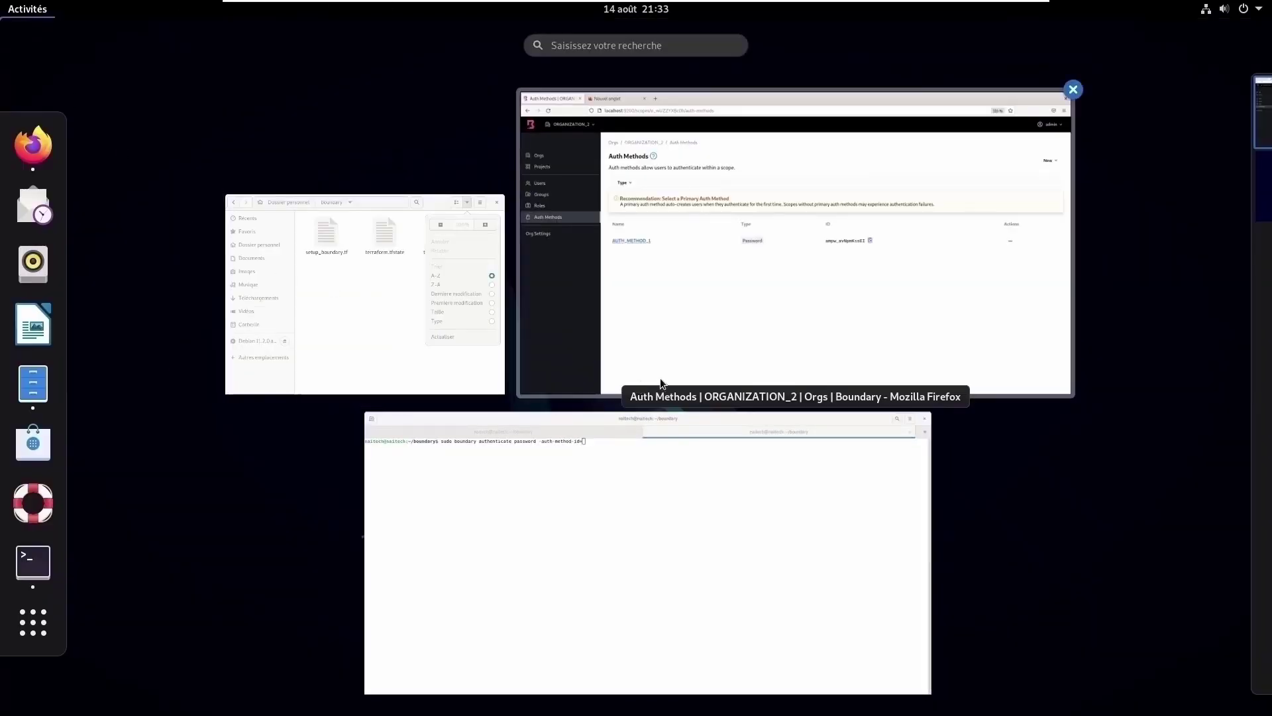
{"action": "left_click", "coordinate": [625, 490]}
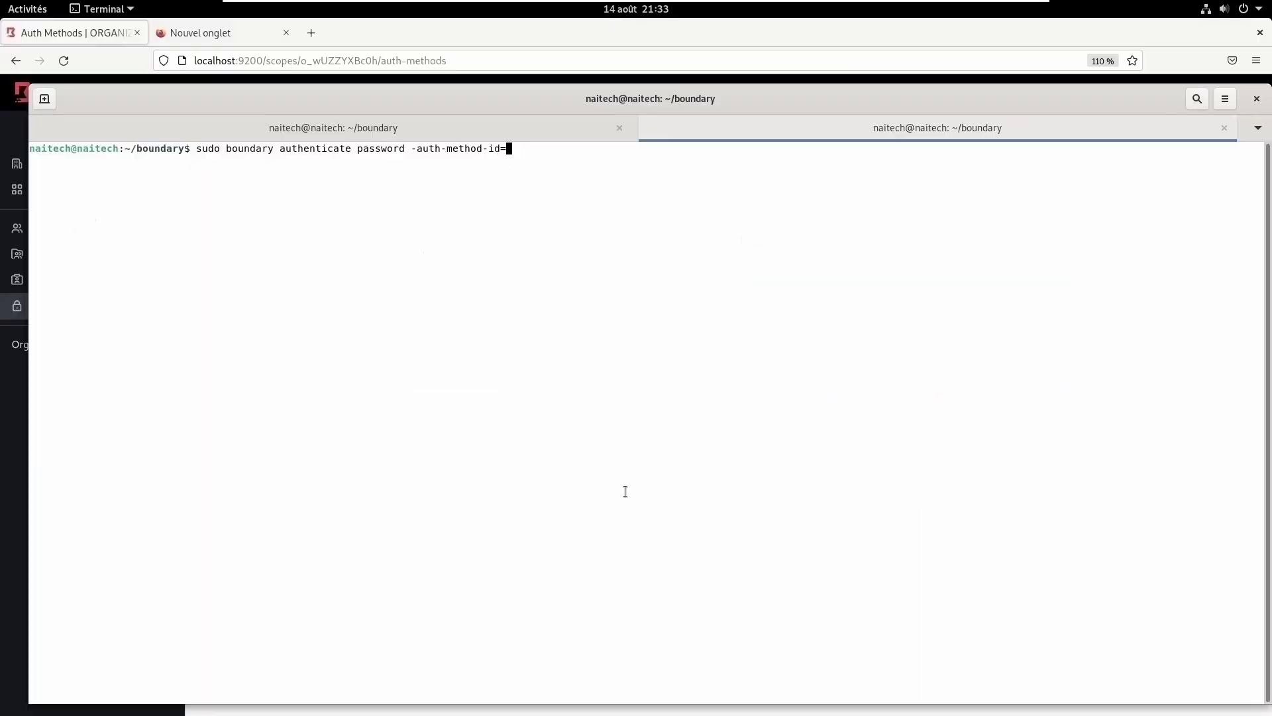
{"action": "right_click", "coordinate": [518, 152]}
{"action": "left_click", "coordinate": [568, 197]}
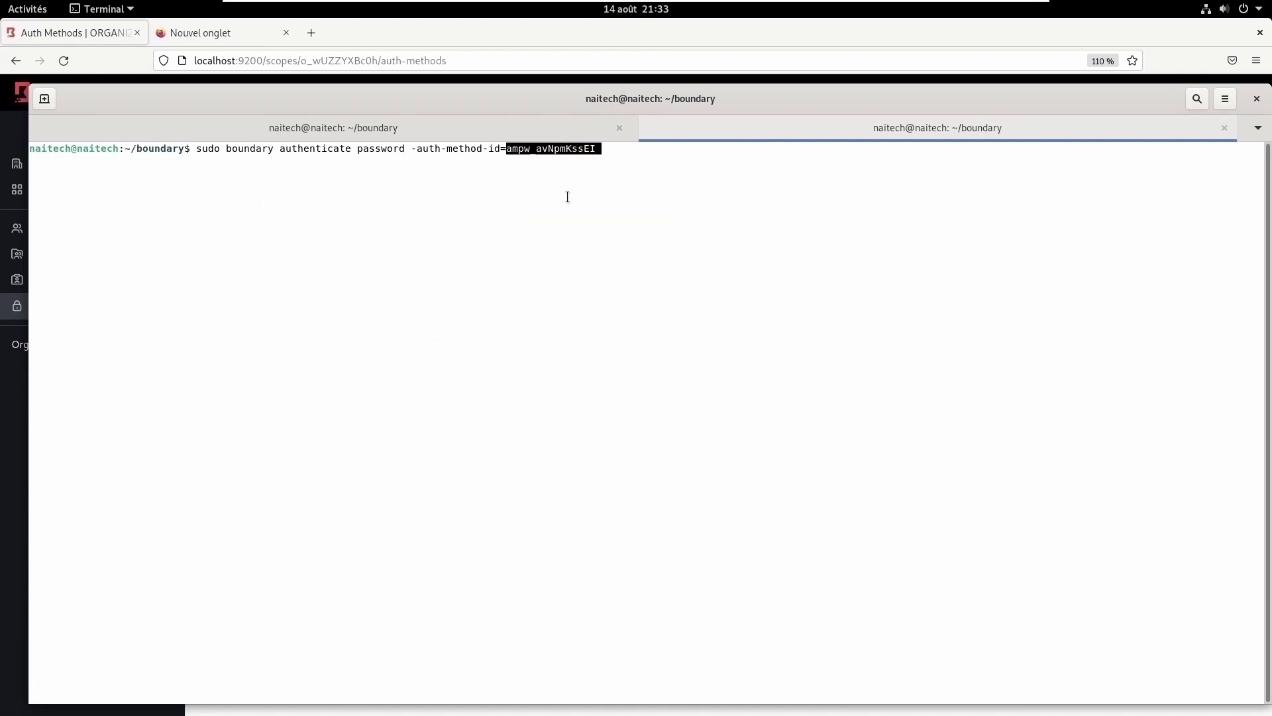
{"action": "key", "text": "End"}
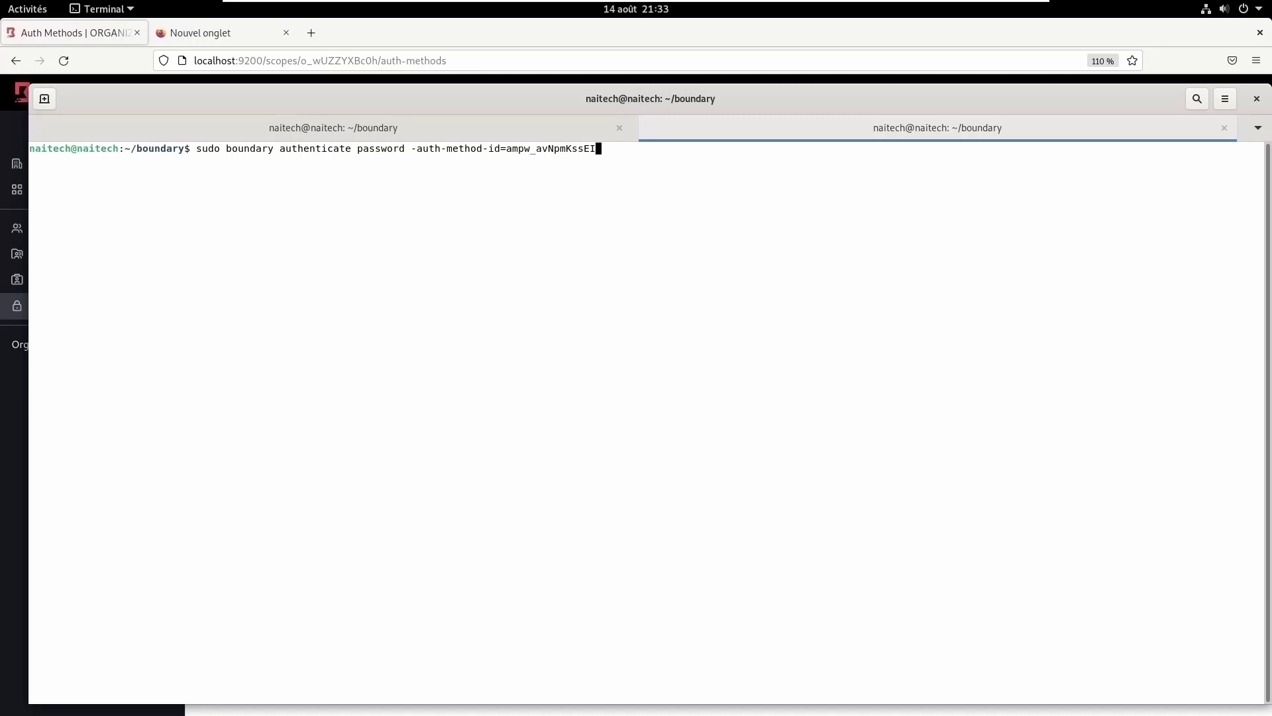
- Complete the command with login name user3, the account password and "-keyring-type=none", and run it, entering the sudo password
{"action": "type", "text": "-lo"}
{"action": "type", "text": "gin"}
{"action": "type", "text": "-na"}
{"action": "type", "text": "me=u"}
{"action": "type", "text": "ser3"}
{"action": "type", "text": " -passw"}
{"action": "type", "text": "ord=pa"}
{"action": "type", "text": "ss"}
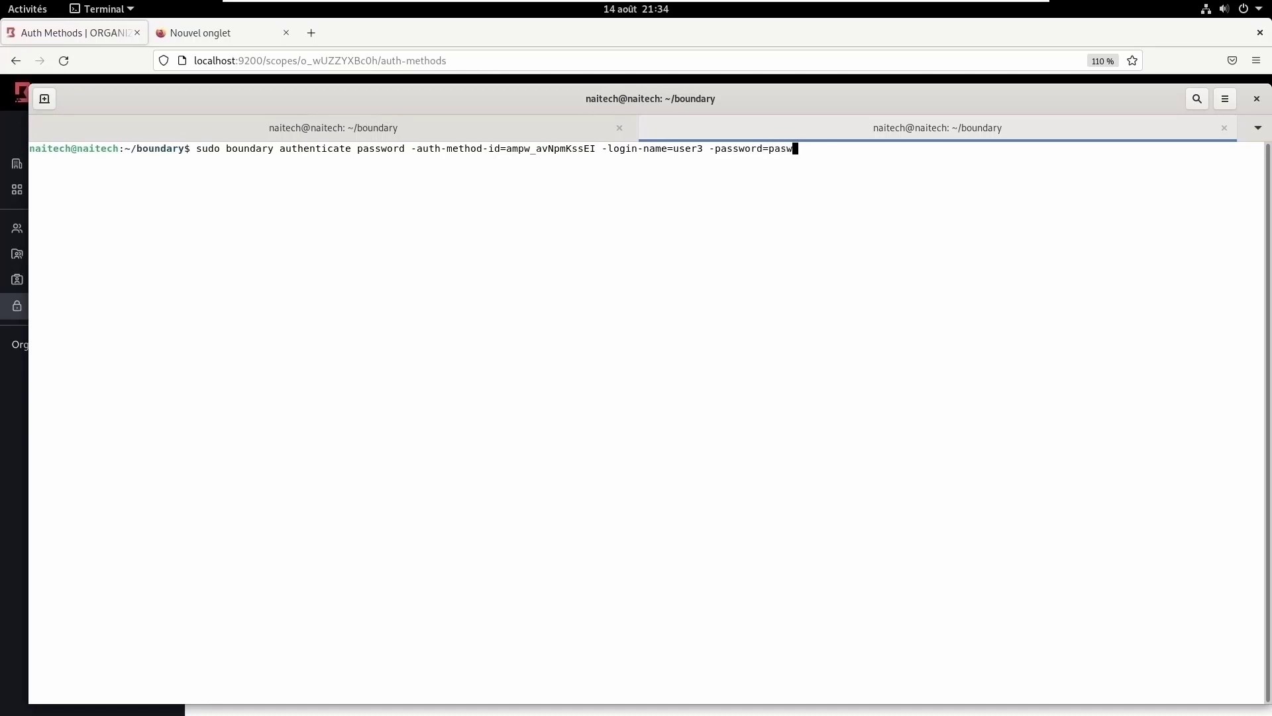
{"action": "type", "text": "word -keyring-type=none"}
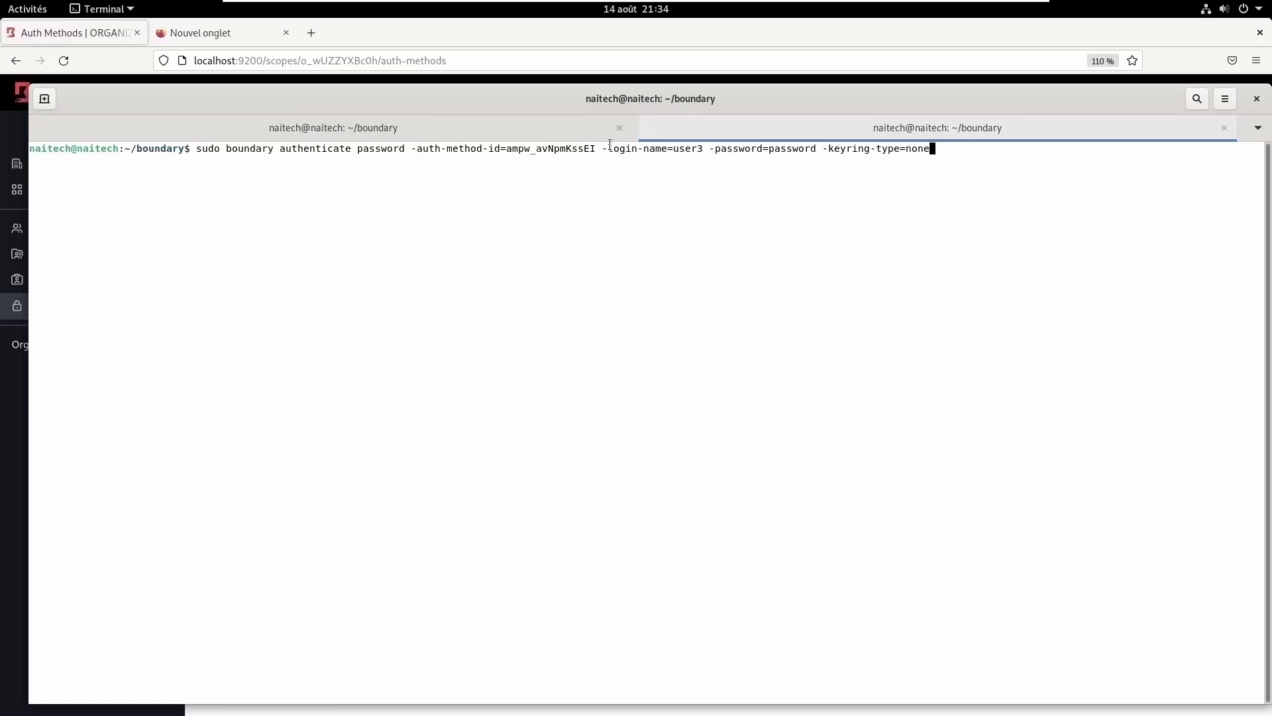
{"action": "key", "text": "Return"}
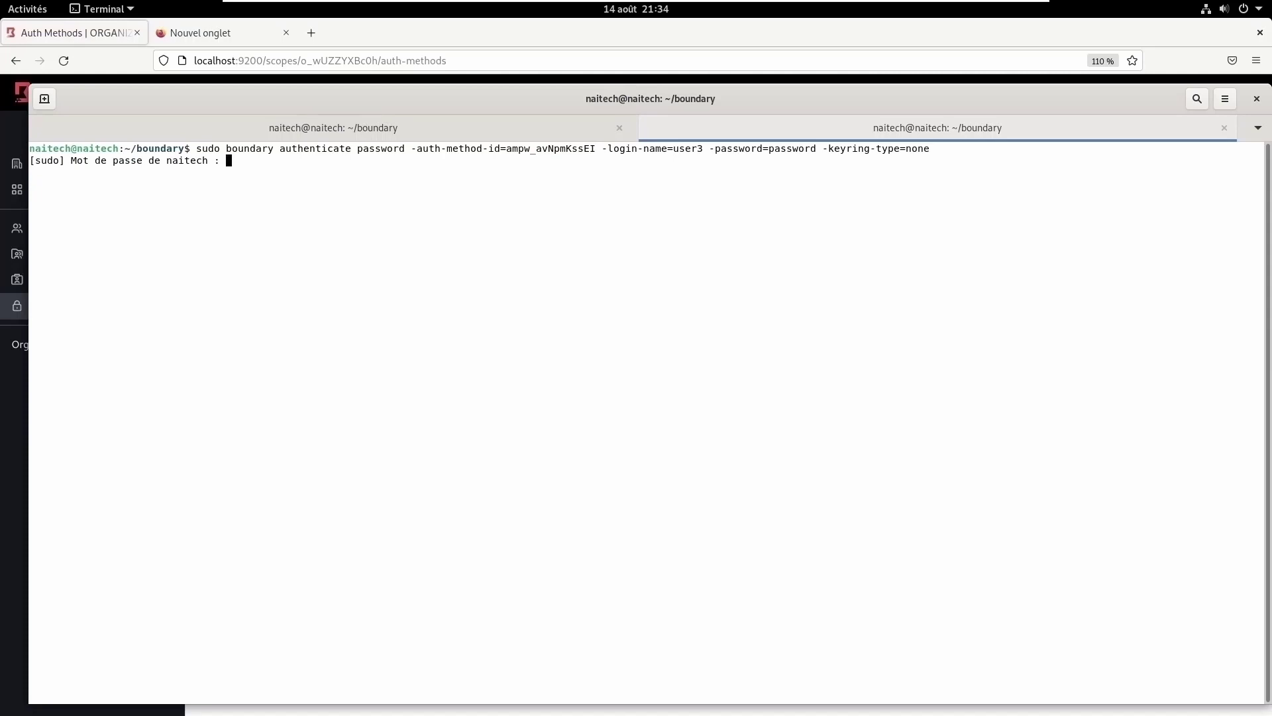
{"action": "key", "text": "Return"}
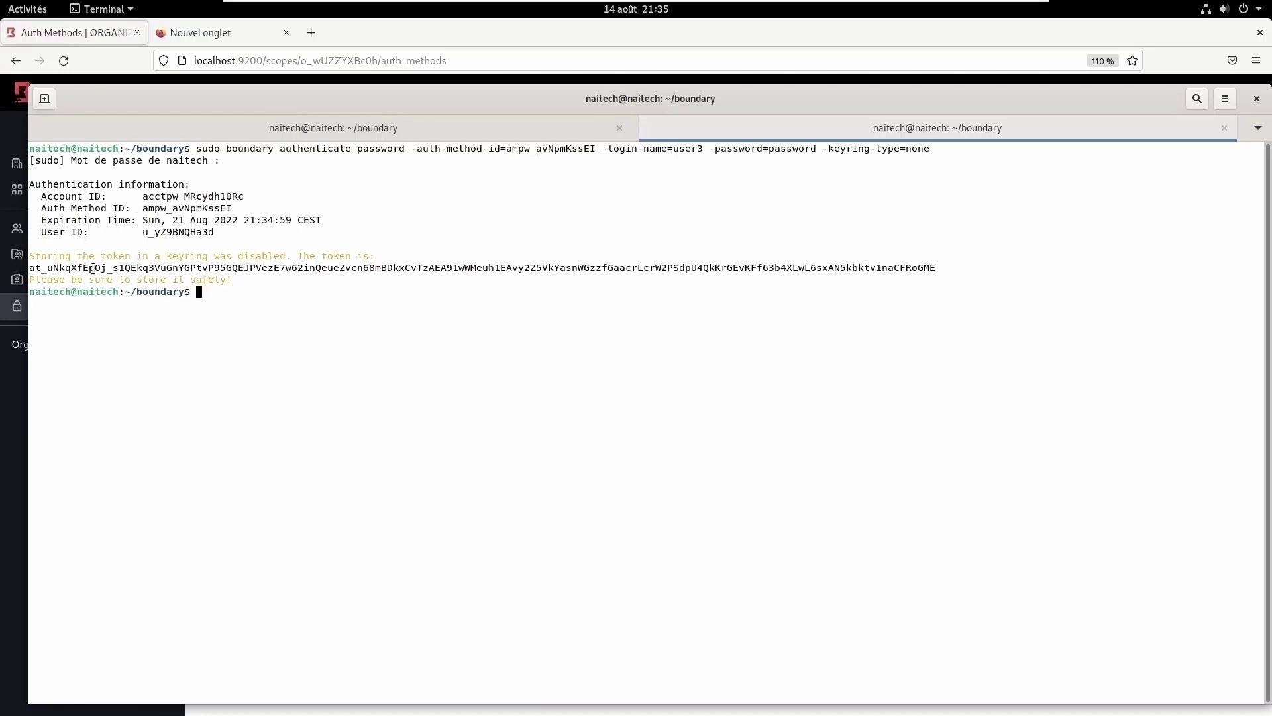
- Copy the returned authentication token and export it as the BOUNDARY_TOKEN environment variable
{"action": "double_click", "coordinate": [53, 266]}
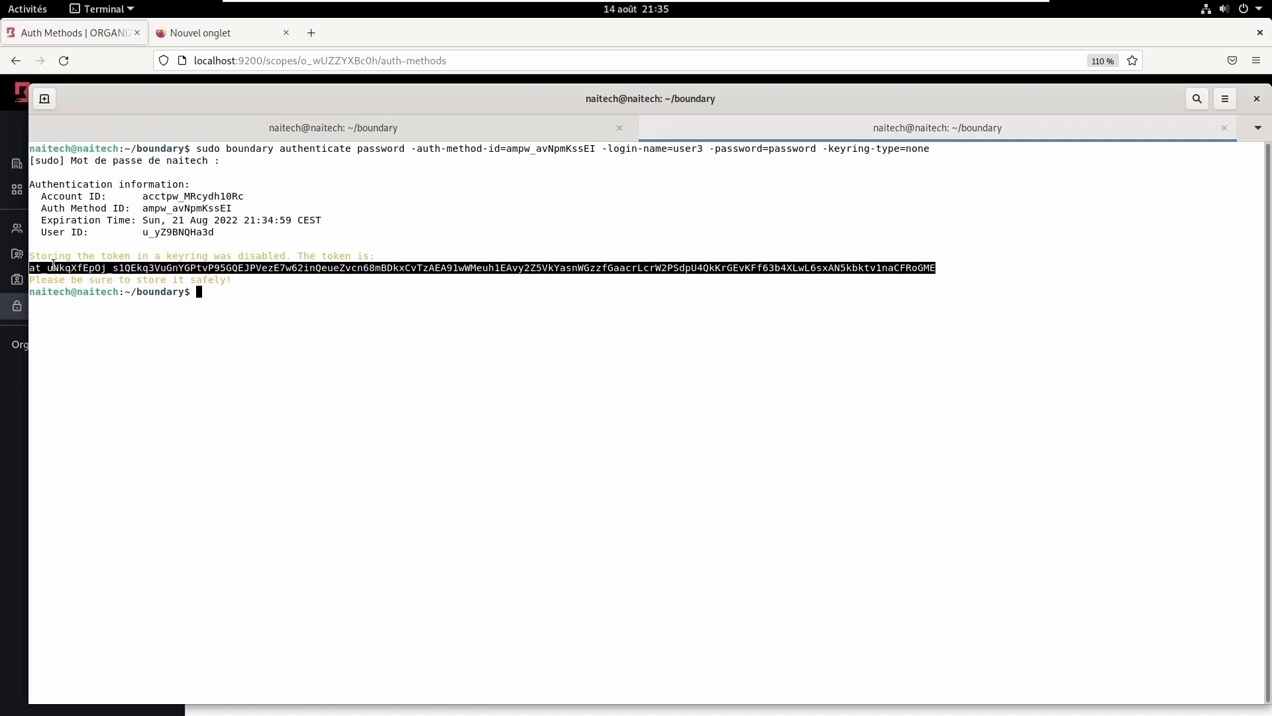
{"action": "right_click", "coordinate": [90, 267]}
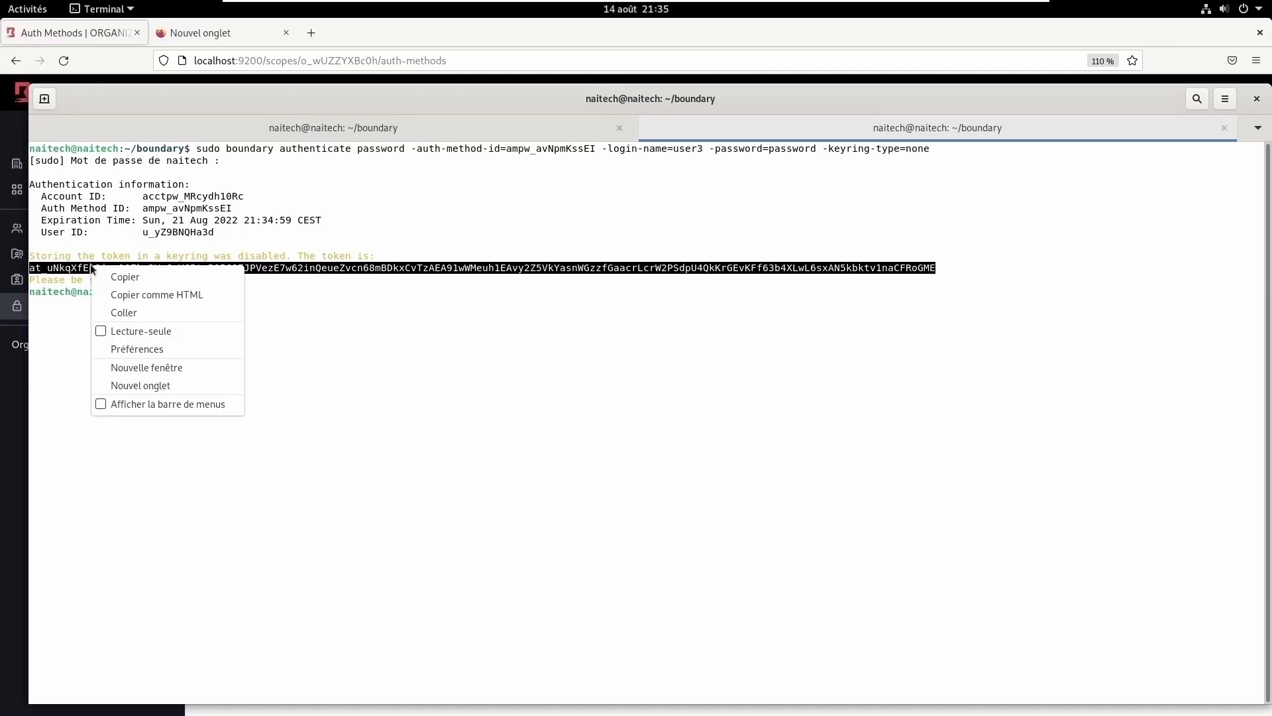
{"action": "left_click", "coordinate": [150, 277]}
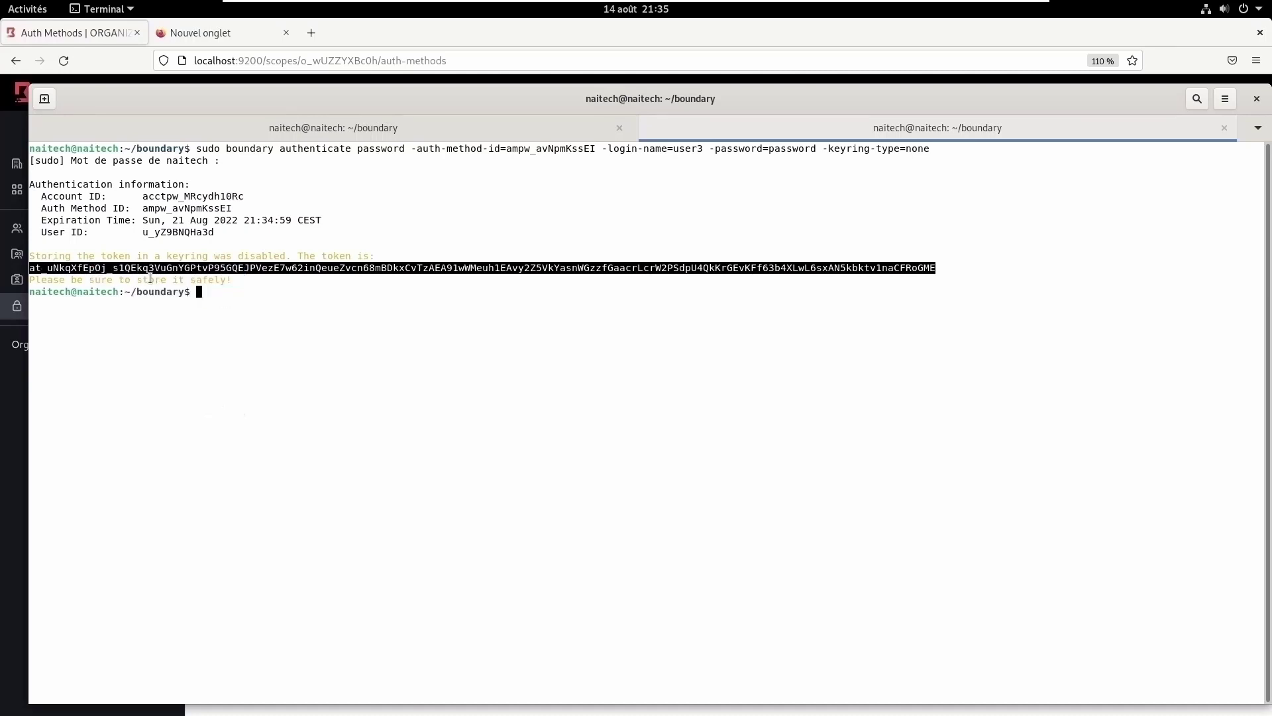
{"action": "left_click", "coordinate": [222, 296]}
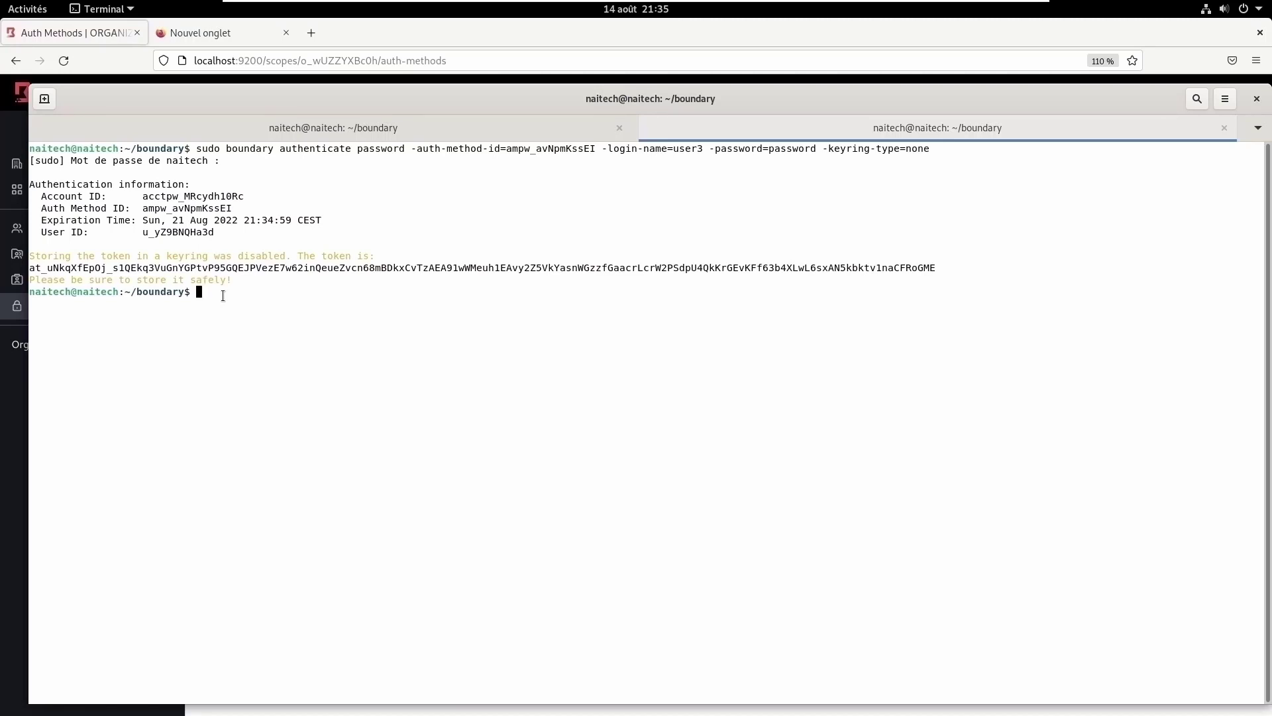
{"action": "type", "text": "export BOUNDARY_TOKEN="}
{"action": "right_click", "coordinate": [347, 292]}
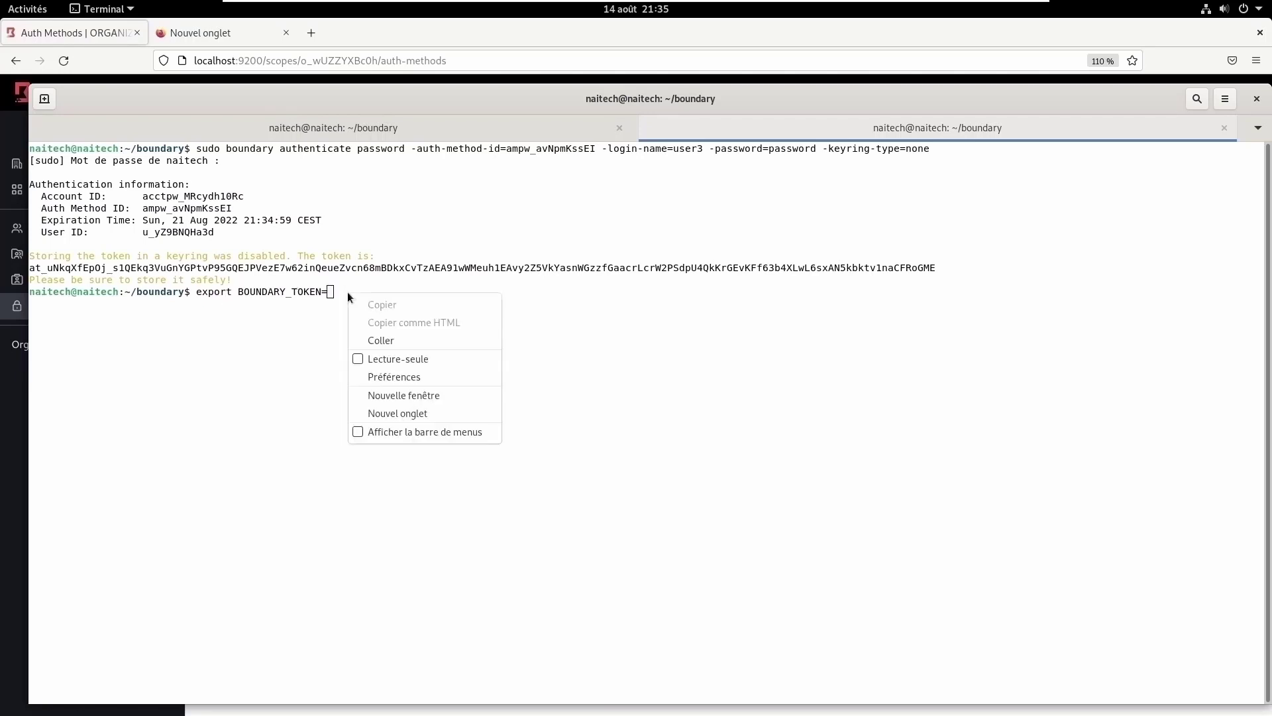
{"action": "left_click", "coordinate": [390, 341]}
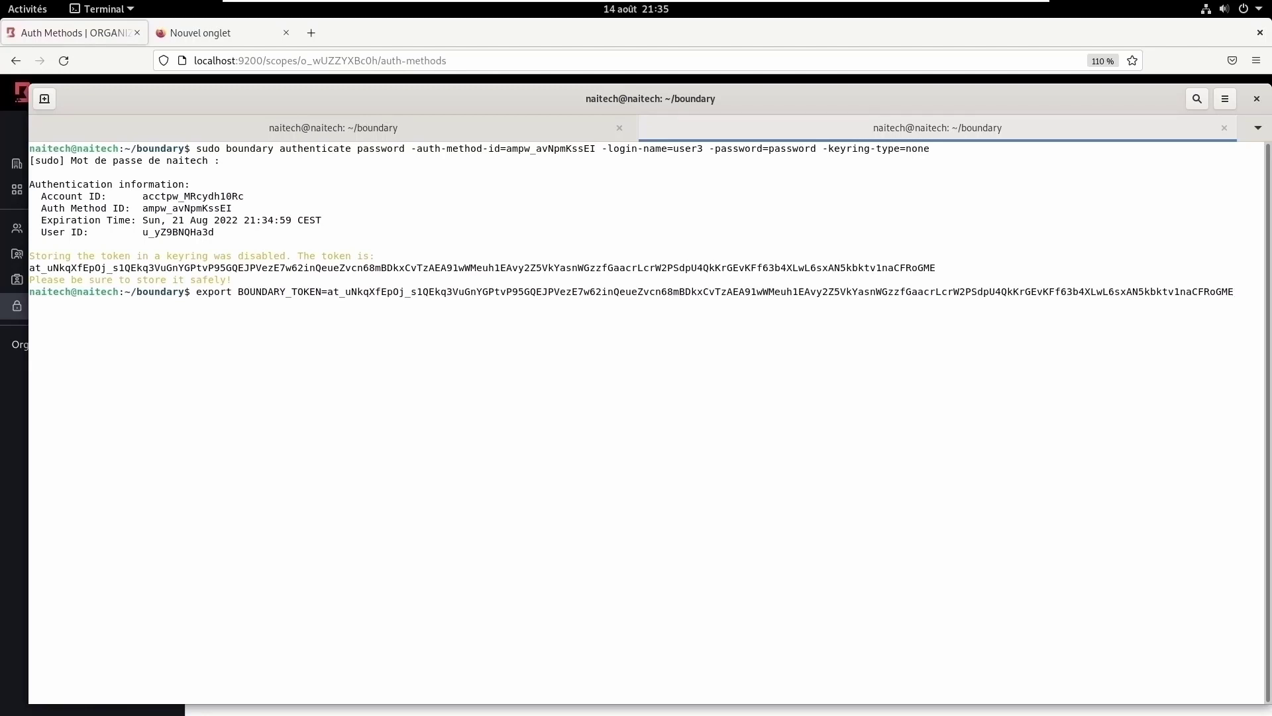
{"action": "key", "text": "Return"}
{"action": "key", "text": "Return"}
{"action": "key", "text": "Return"}
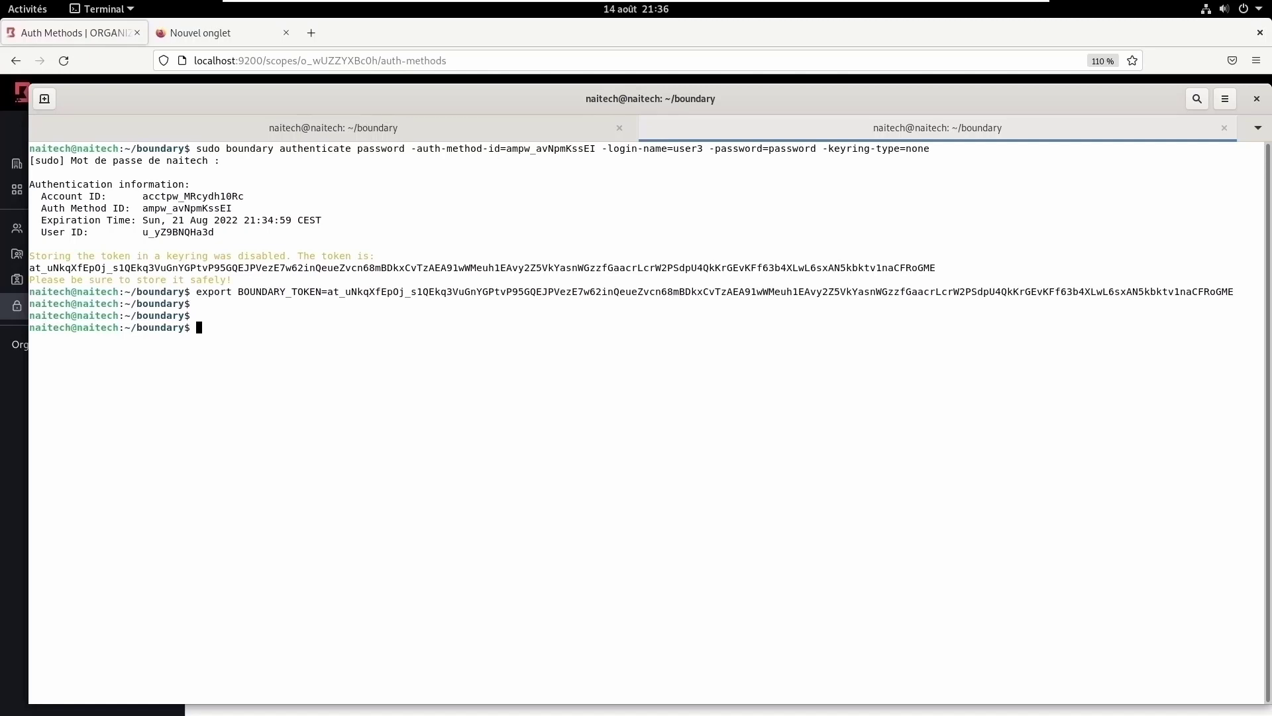
{"action": "type", "text": "boundary connec"}
{"action": "key", "text": "ctrl+w"}
{"action": "key", "text": "ctrl+w"}
- Switch to Firefox and open the hosts of HOST_CATALOG_1 in PROJECT_1 of ORGANIZATION_2
{"action": "left_click", "coordinate": [12, 121]}
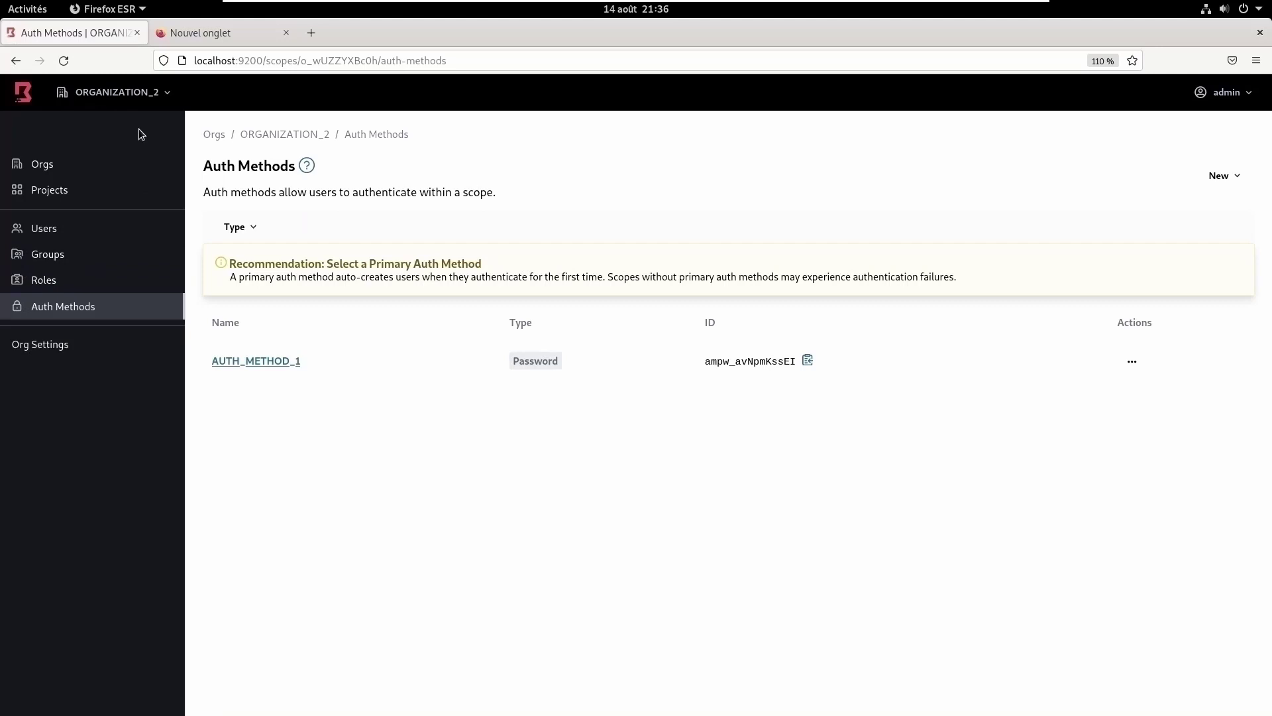
{"action": "left_click", "coordinate": [295, 135]}
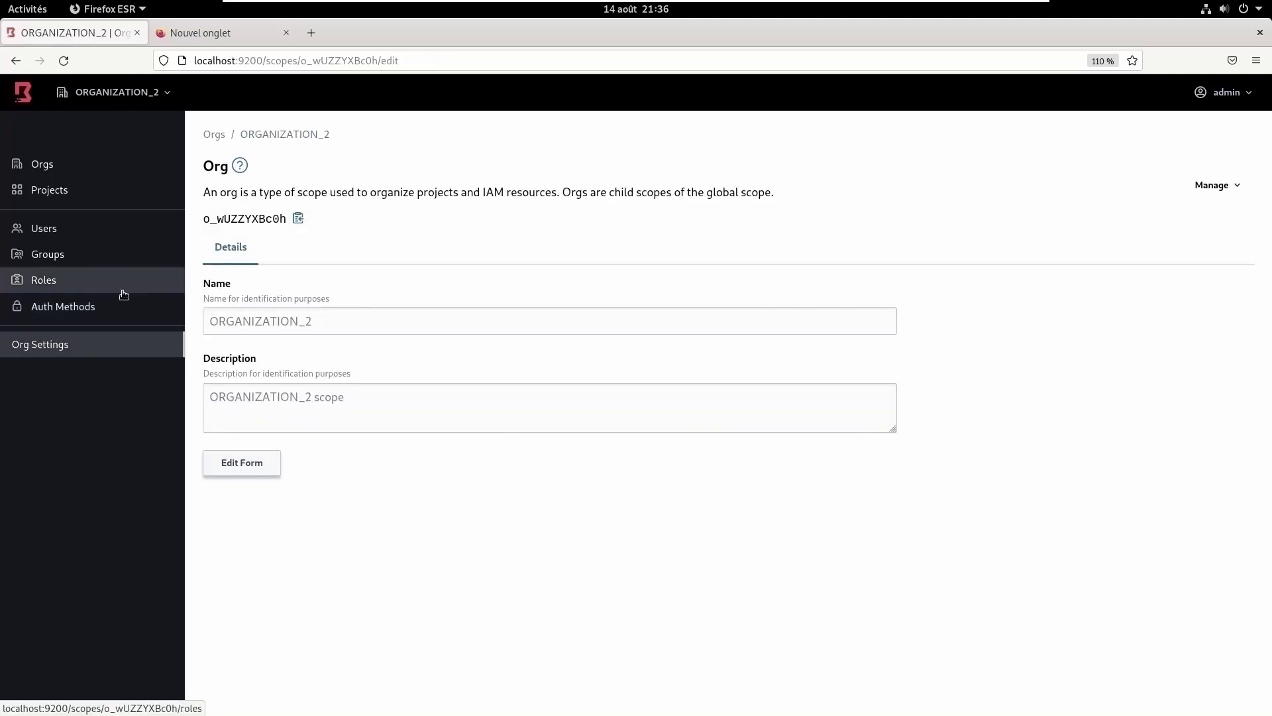
{"action": "left_click", "coordinate": [59, 192]}
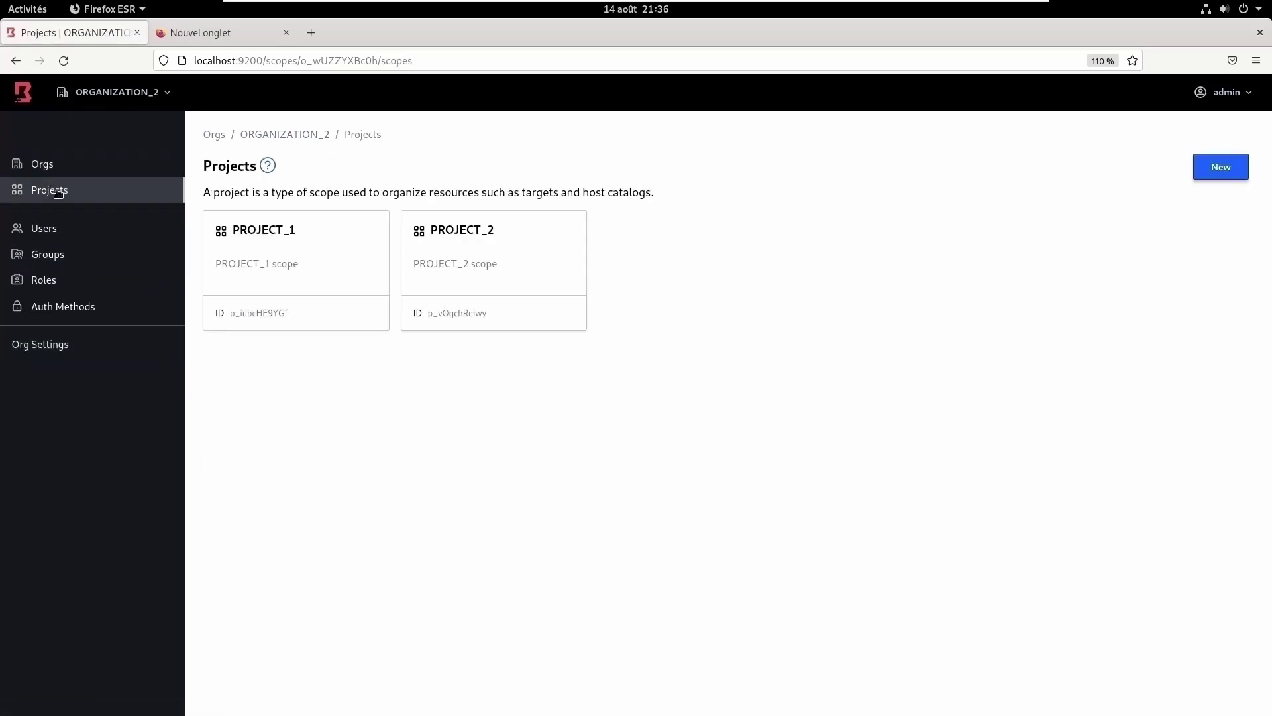
{"action": "left_click", "coordinate": [306, 251]}
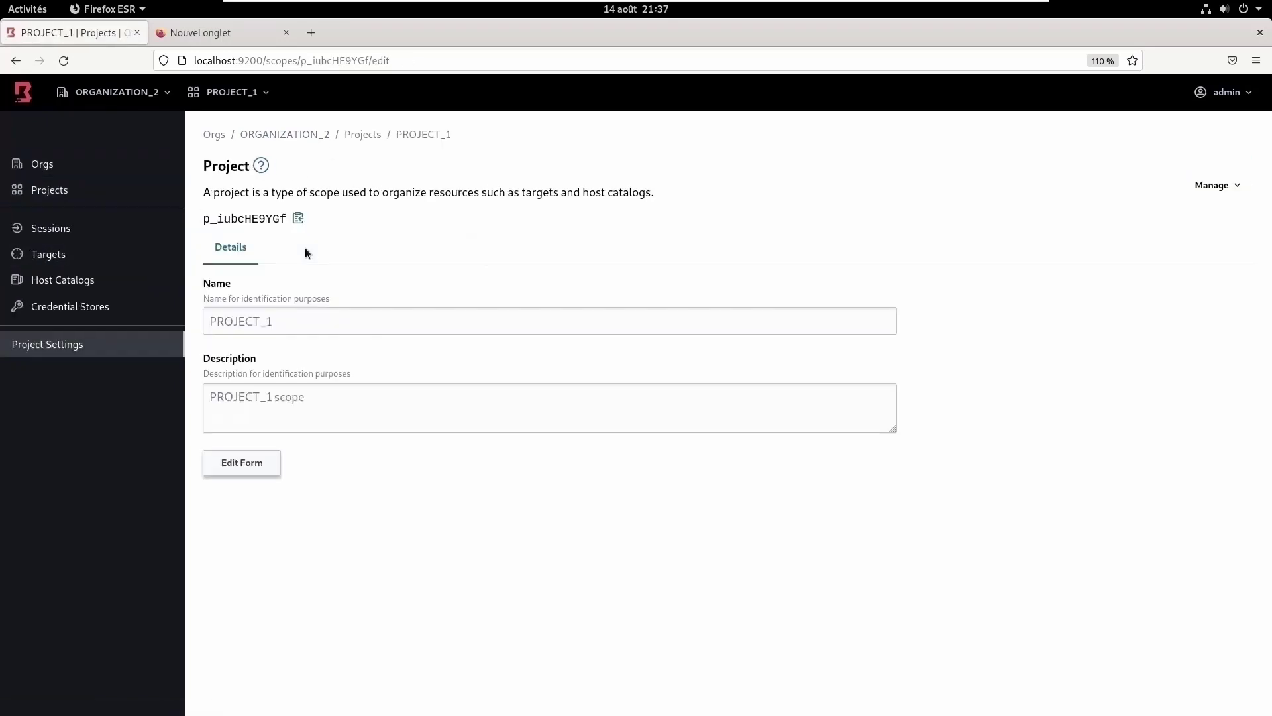
{"action": "left_click", "coordinate": [66, 281]}
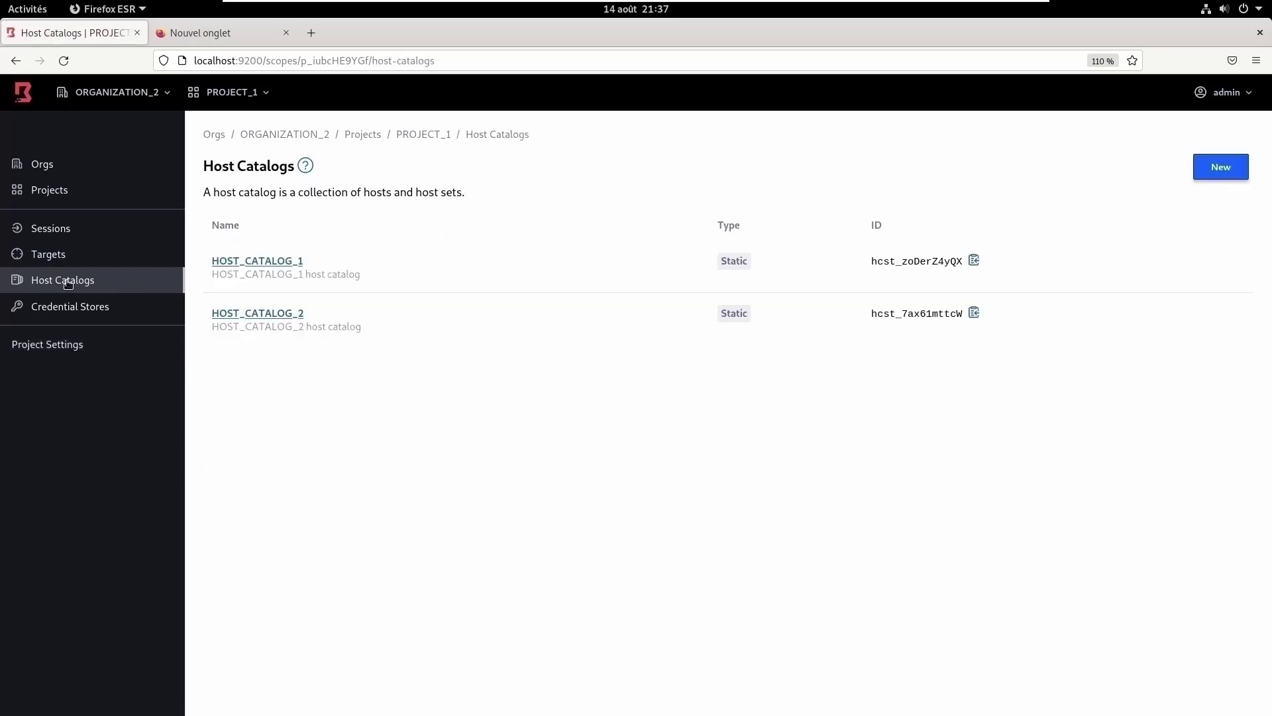
{"action": "left_click", "coordinate": [274, 262]}
{"action": "left_click", "coordinate": [283, 249]}
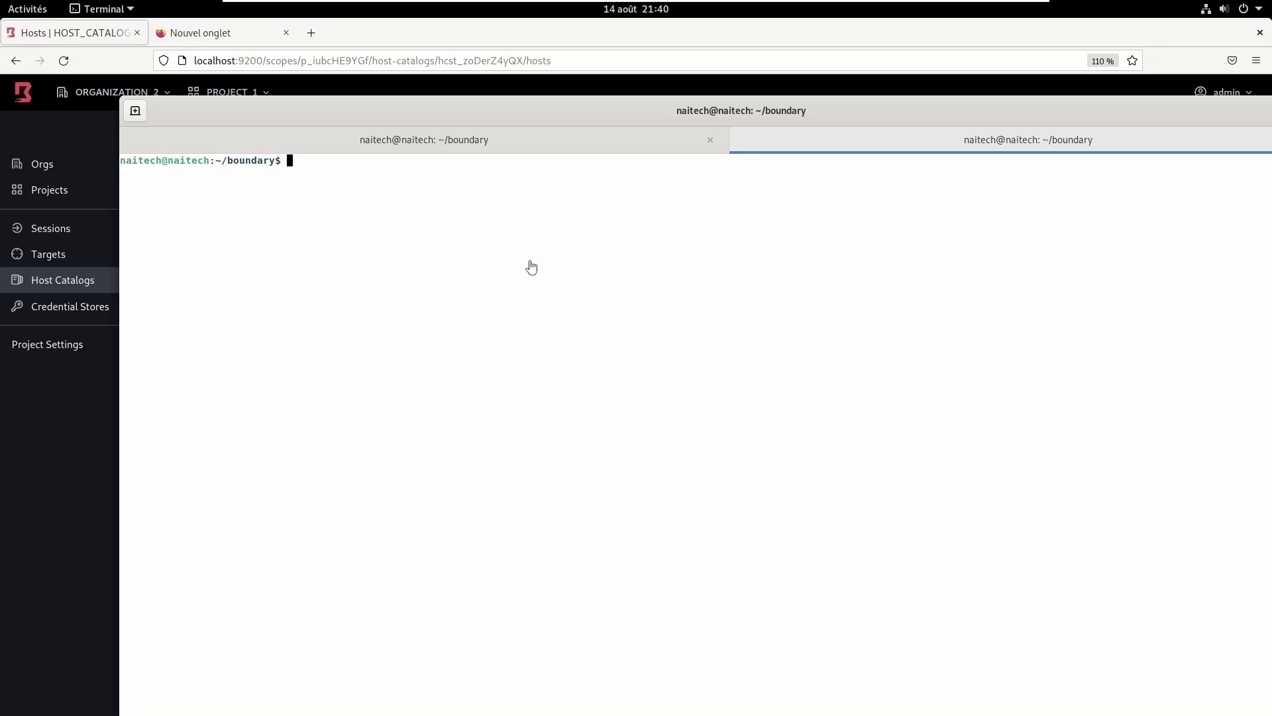
- Test in the terminal whether 192.168.1.24 is reachable with ping, and stop it after a few replies
{"action": "type", "text": "ping 192.168.1.24"}
{"action": "key", "text": "Return"}
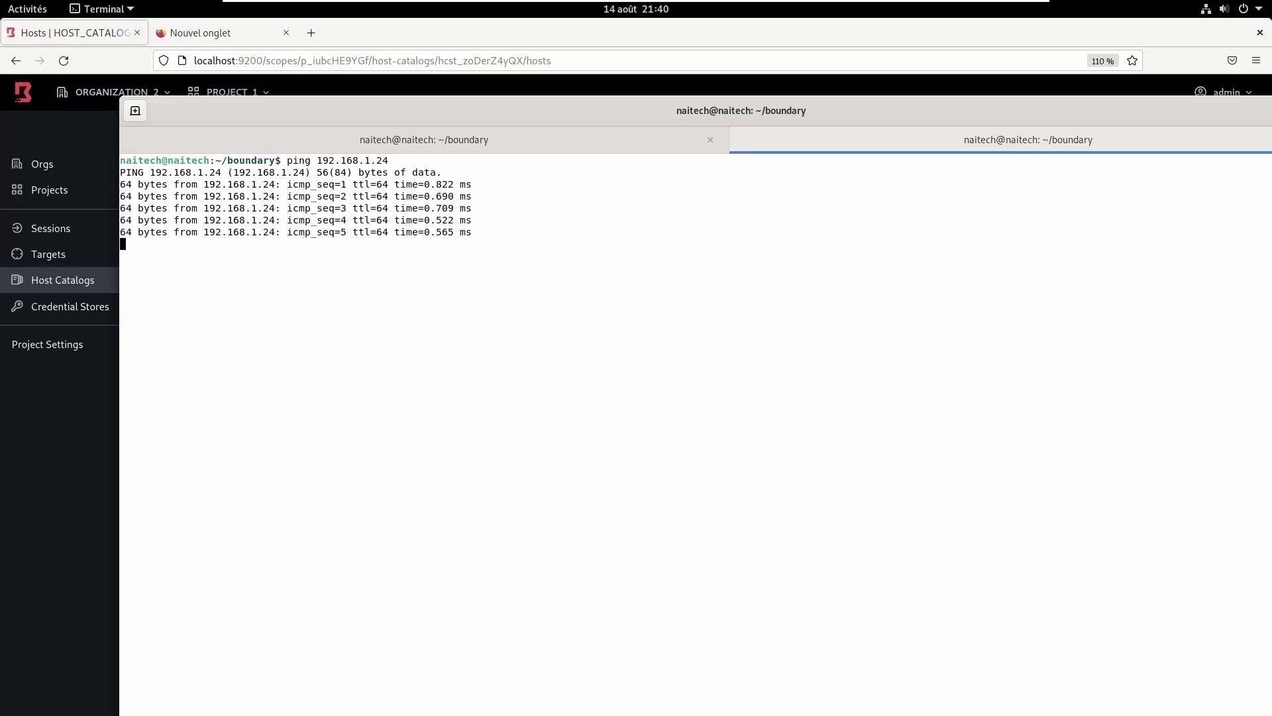
{"action": "key", "text": "ctrl+c"}
{"action": "key", "text": "Return"}
{"action": "key", "text": "Return"}
{"action": "key", "text": "Return"}
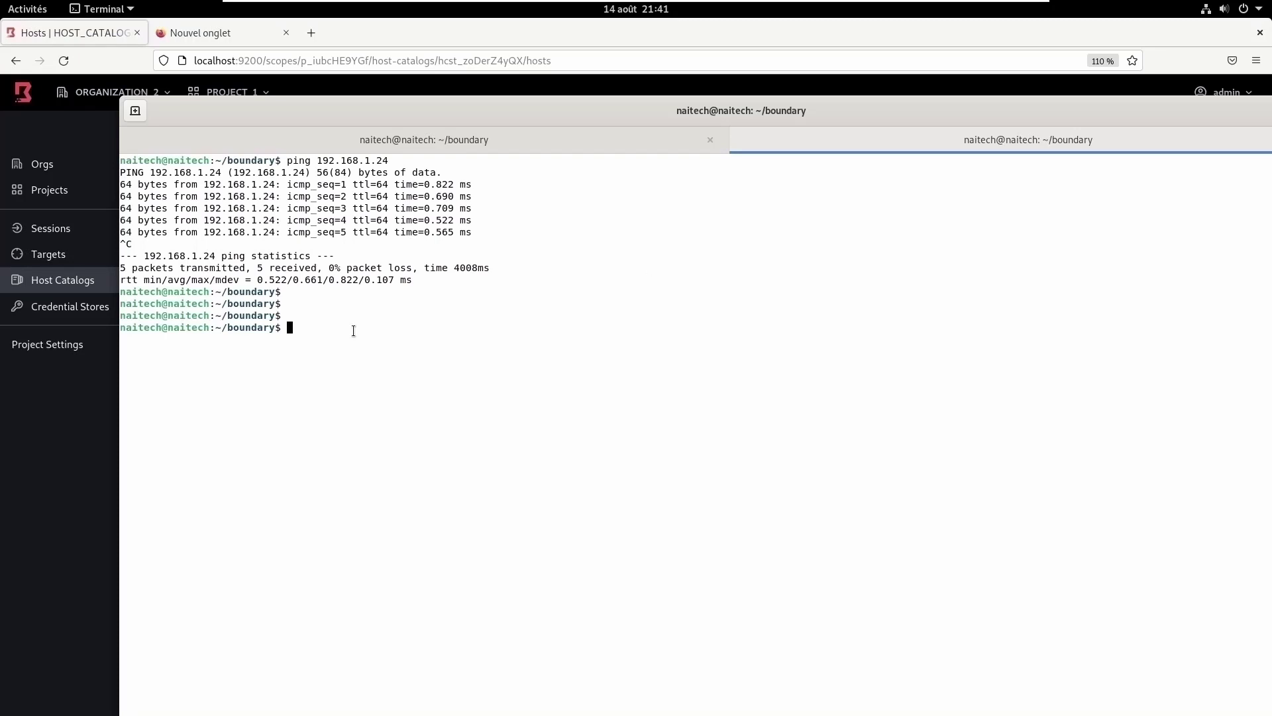
- Begin the command "boundary connect ssh -target-id=" and copy the target ID kept in the address field of Firefox's blank second page
{"action": "type", "text": "boundary connect ssh "}
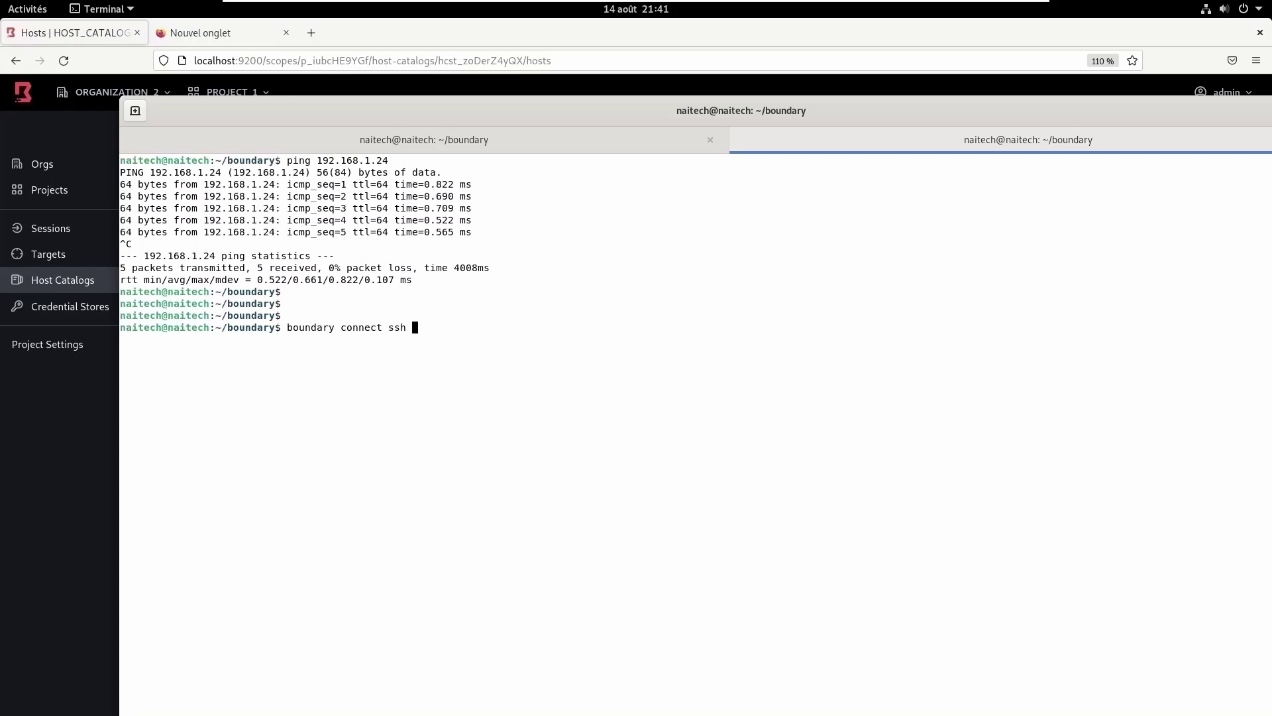
{"action": "type", "text": "-target-id="}
{"action": "left_click", "coordinate": [192, 31]}
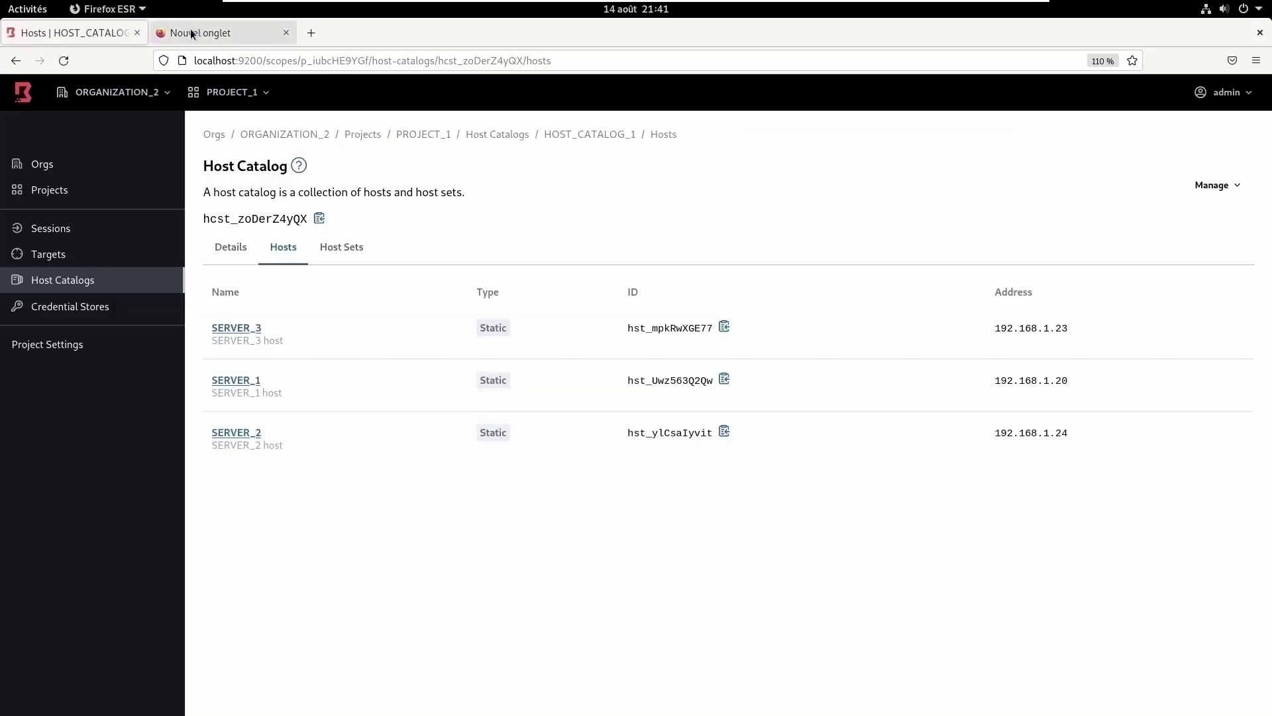
{"action": "double_click", "coordinate": [241, 61]}
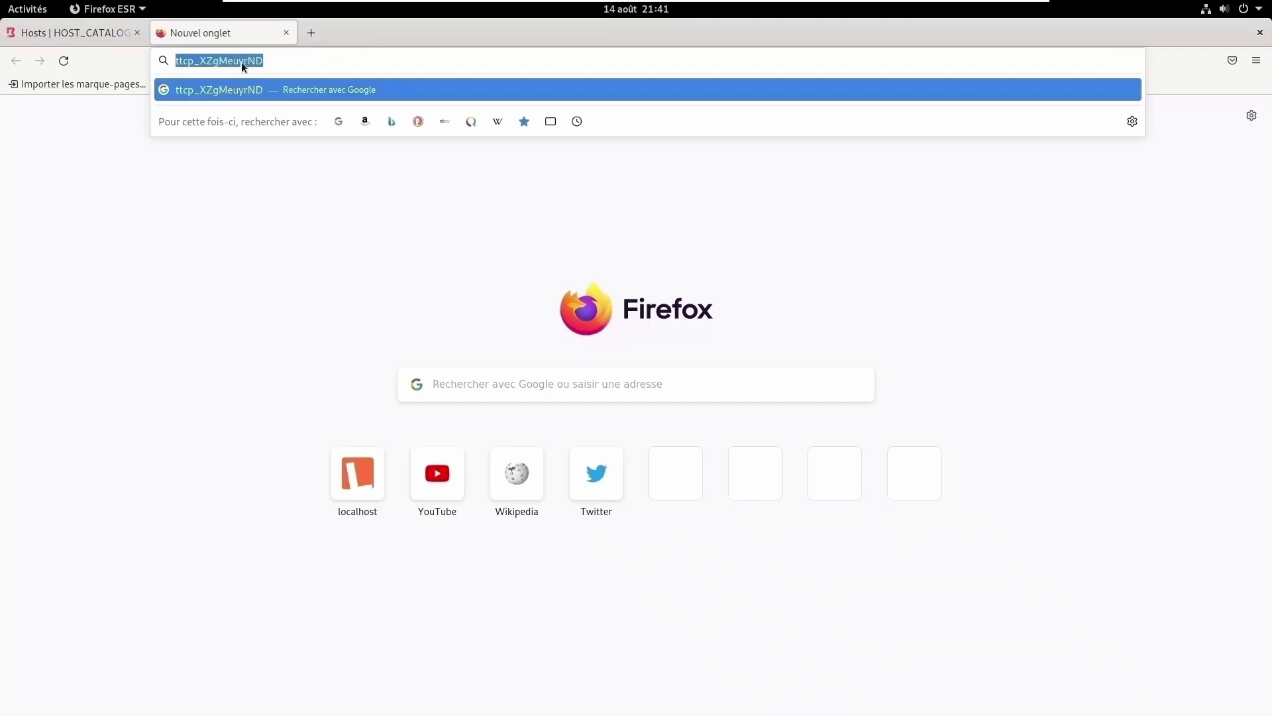
{"action": "right_click", "coordinate": [242, 62]}
{"action": "left_click", "coordinate": [284, 129]}
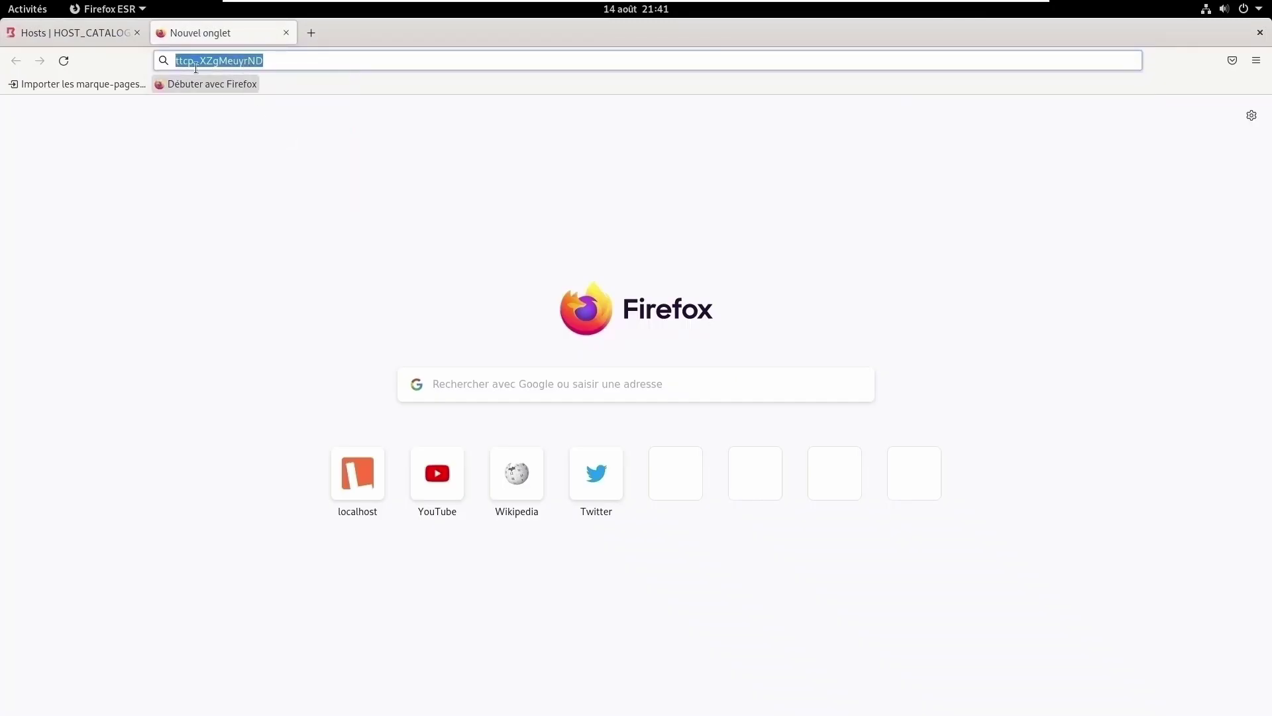
{"action": "left_click", "coordinate": [114, 32]}
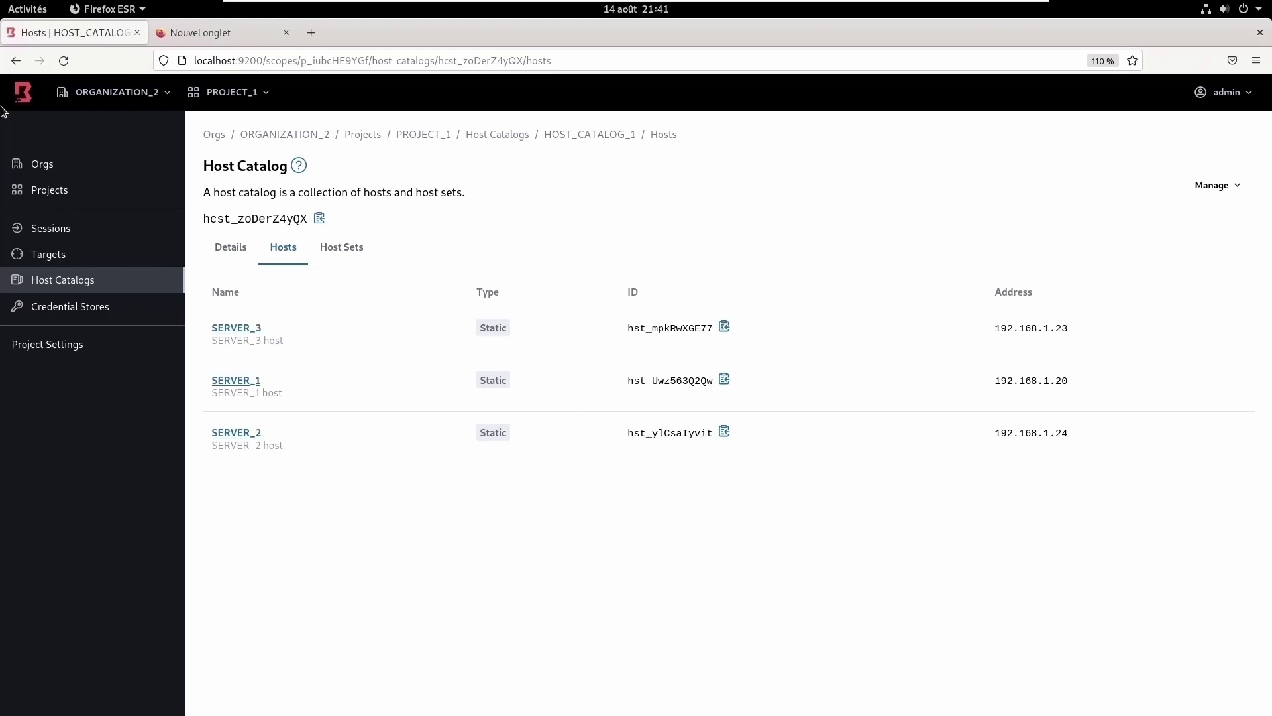
- Return to the terminal, insert the copied target ID and append "-host-id=" to the command
{"action": "left_click", "coordinate": [26, 9]}
{"action": "left_click", "coordinate": [615, 563]}
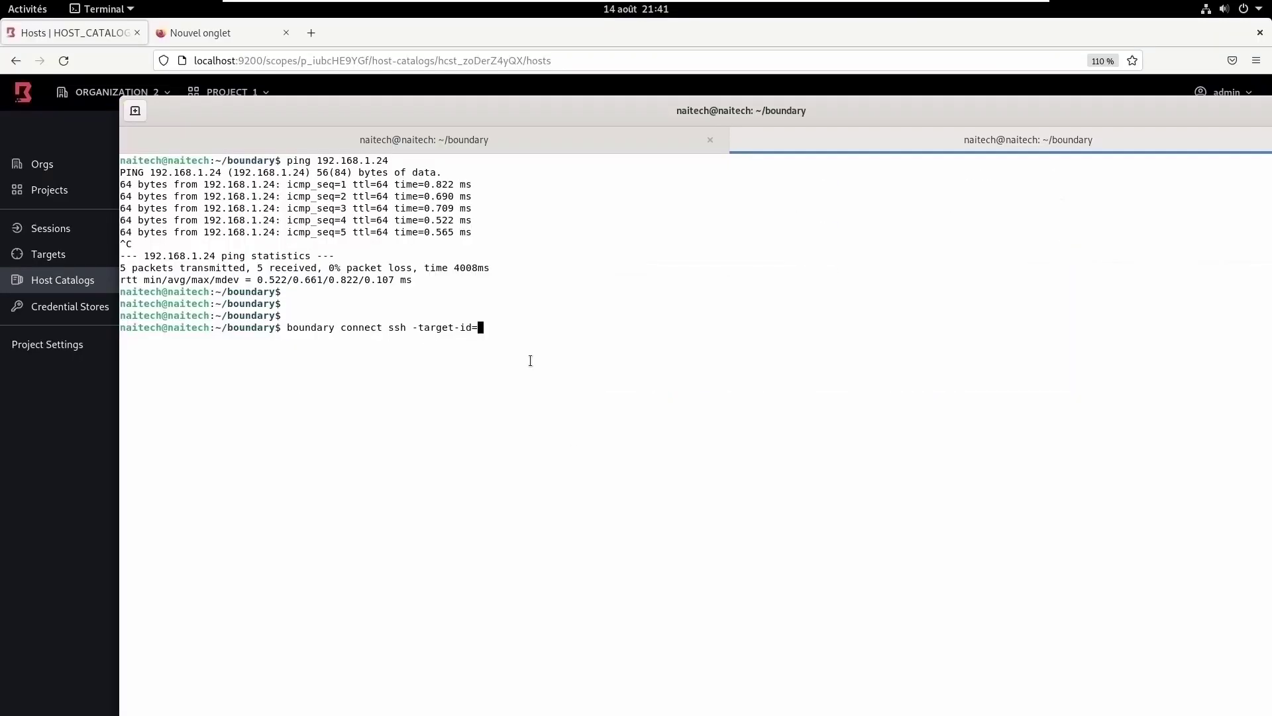
{"action": "right_click", "coordinate": [491, 326]}
{"action": "left_click", "coordinate": [526, 372]}
{"action": "type", "text": "-host"}
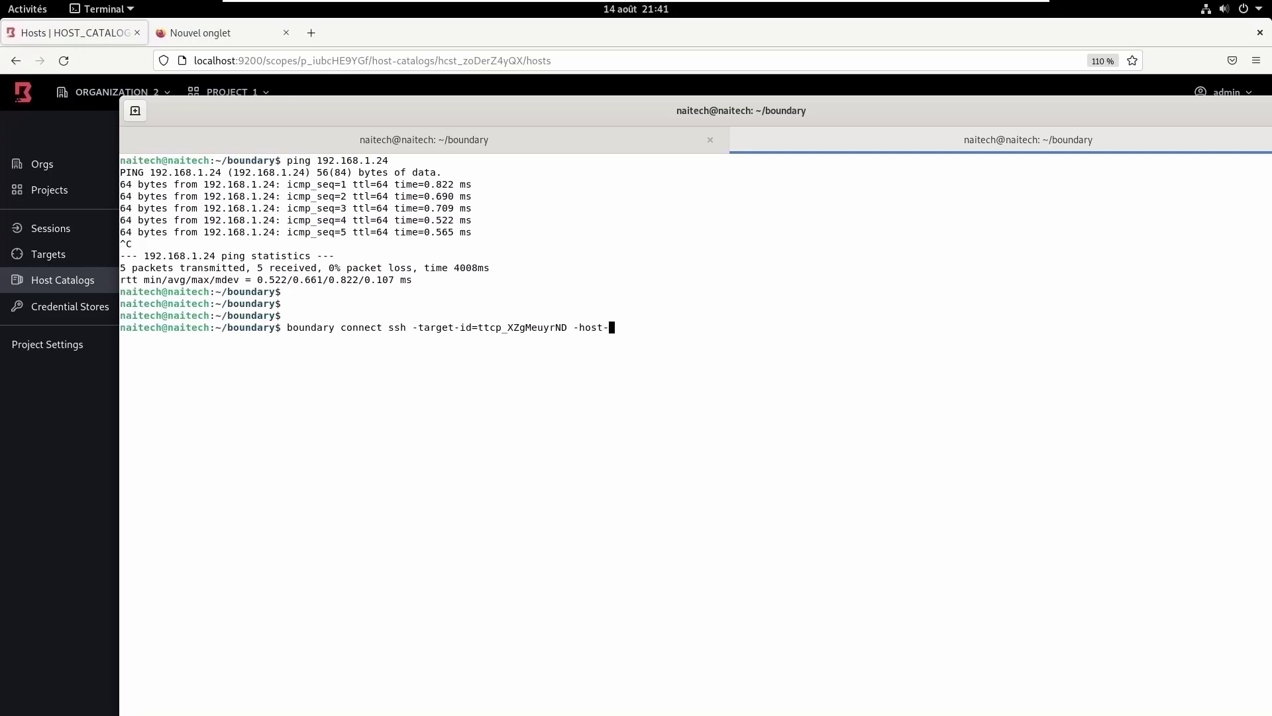
{"action": "type", "text": "-id="}
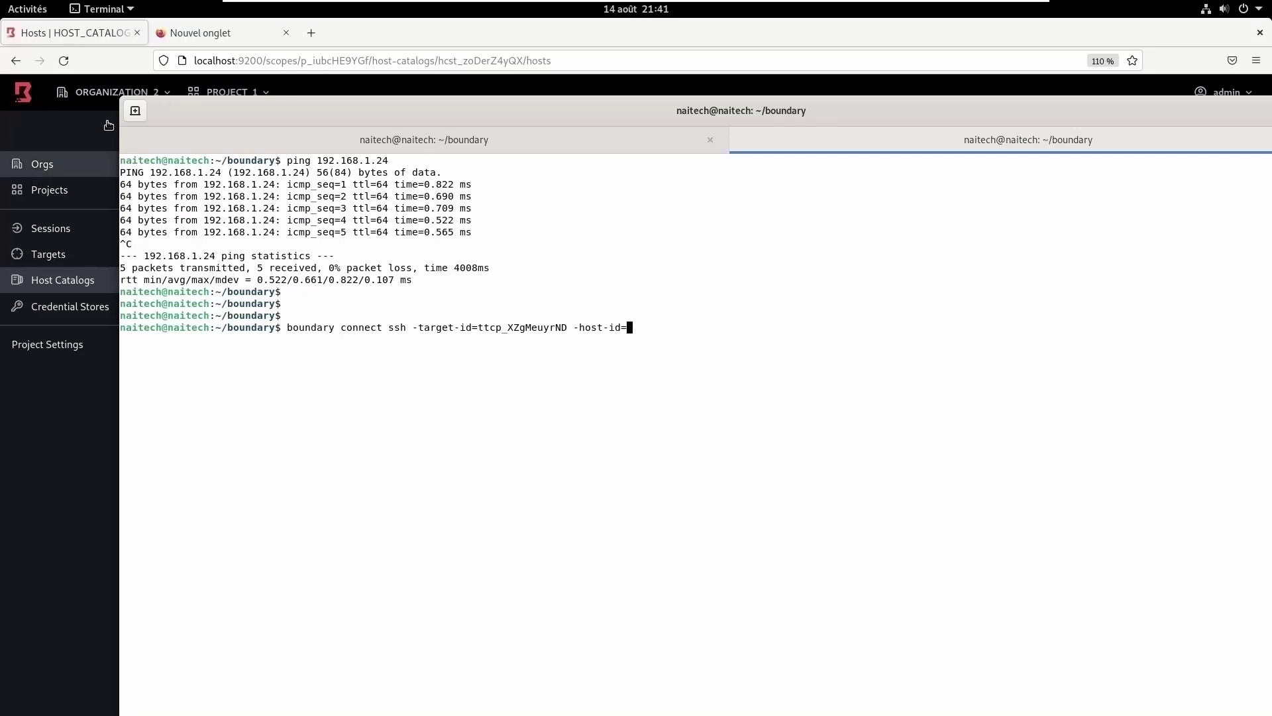
- Copy the ID of host SERVER_2 in Firefox and insert it in the terminal as the -host-id value
{"action": "left_click", "coordinate": [118, 38]}
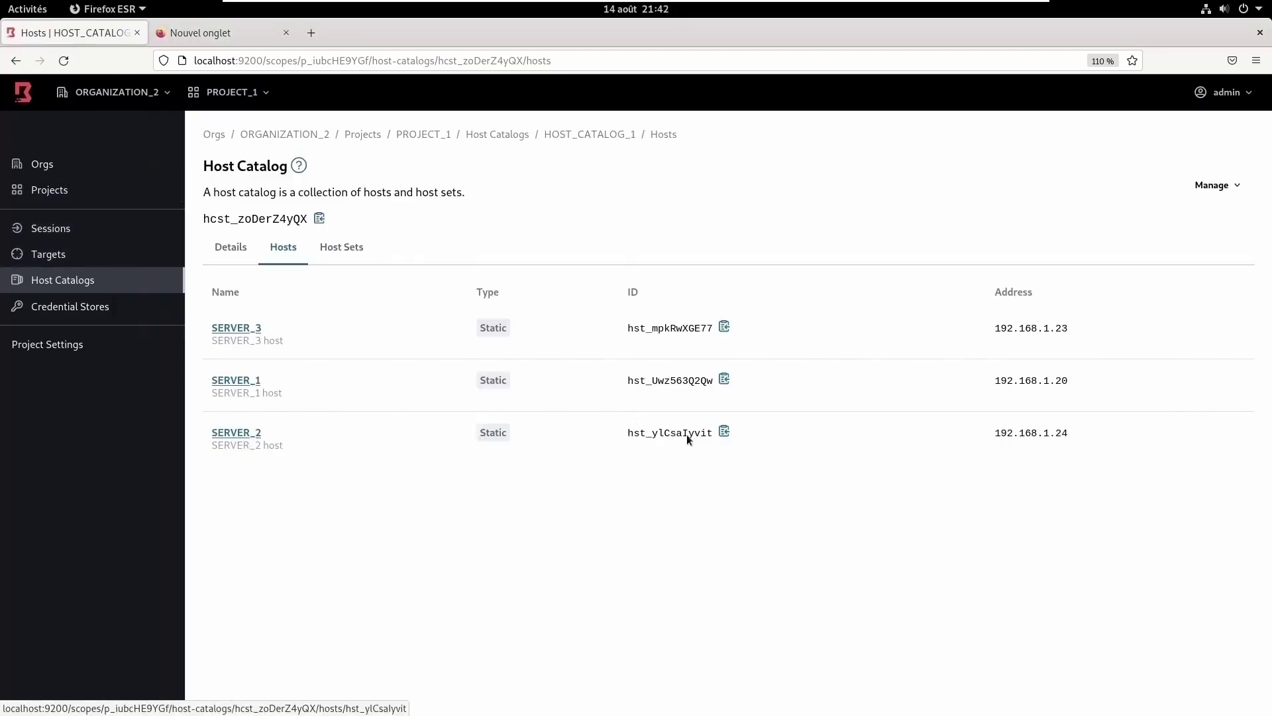
{"action": "left_click", "coordinate": [724, 433]}
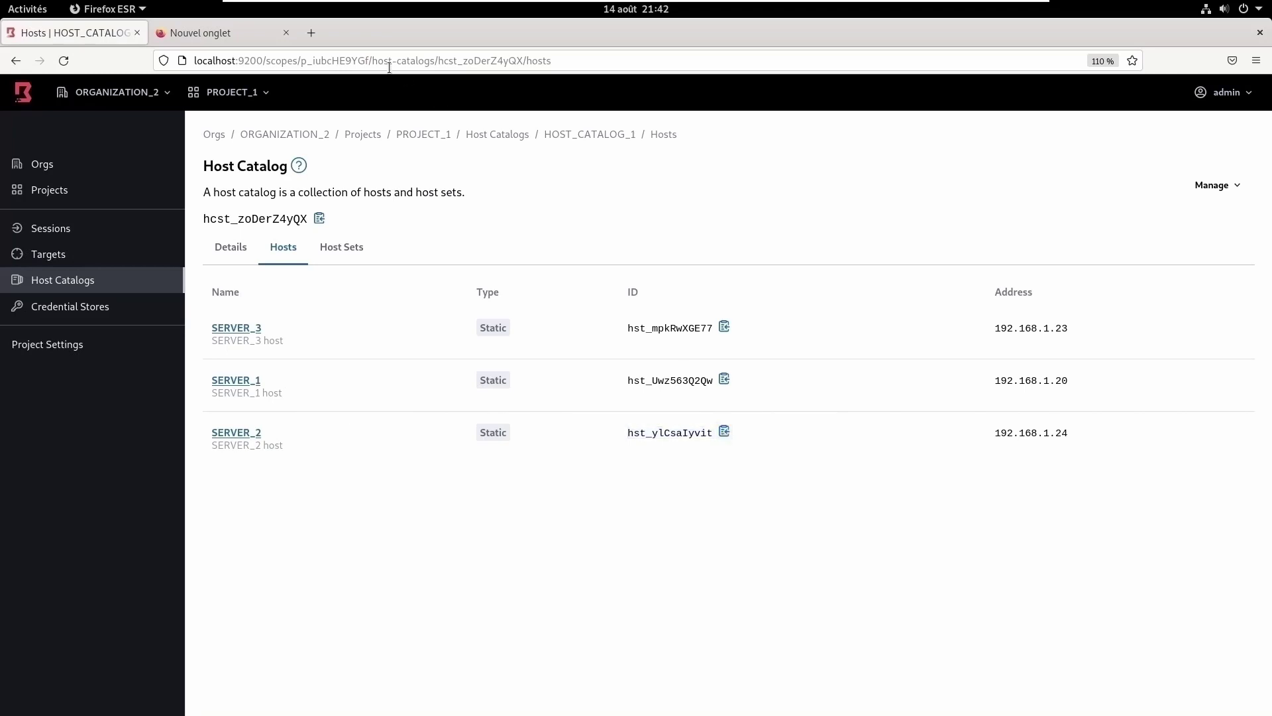
{"action": "left_click", "coordinate": [29, 15]}
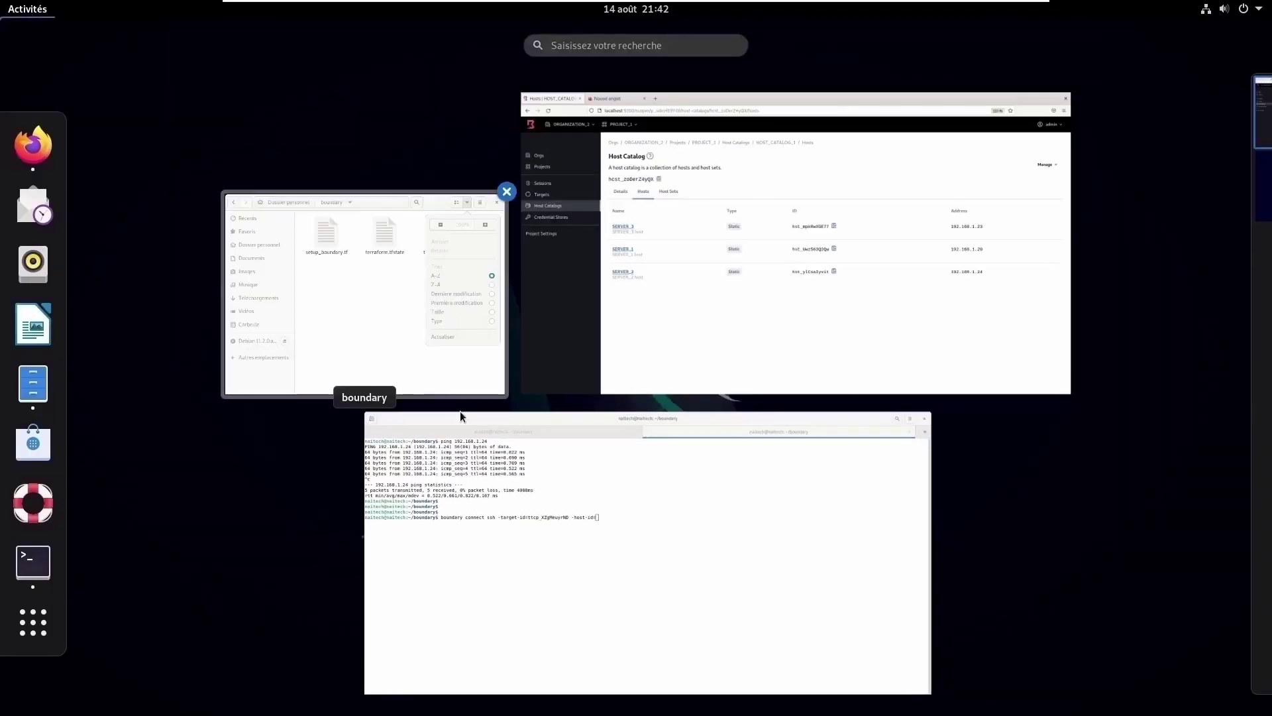
{"action": "left_click", "coordinate": [493, 463]}
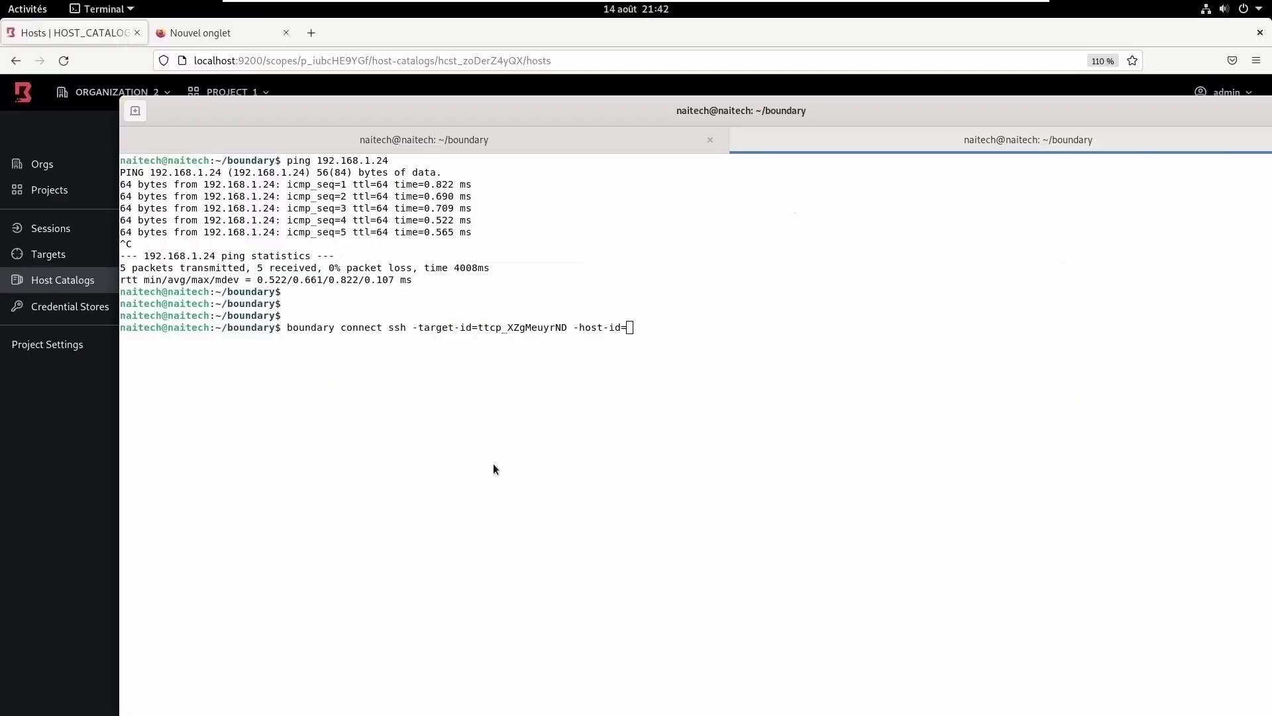
{"action": "right_click", "coordinate": [642, 329]}
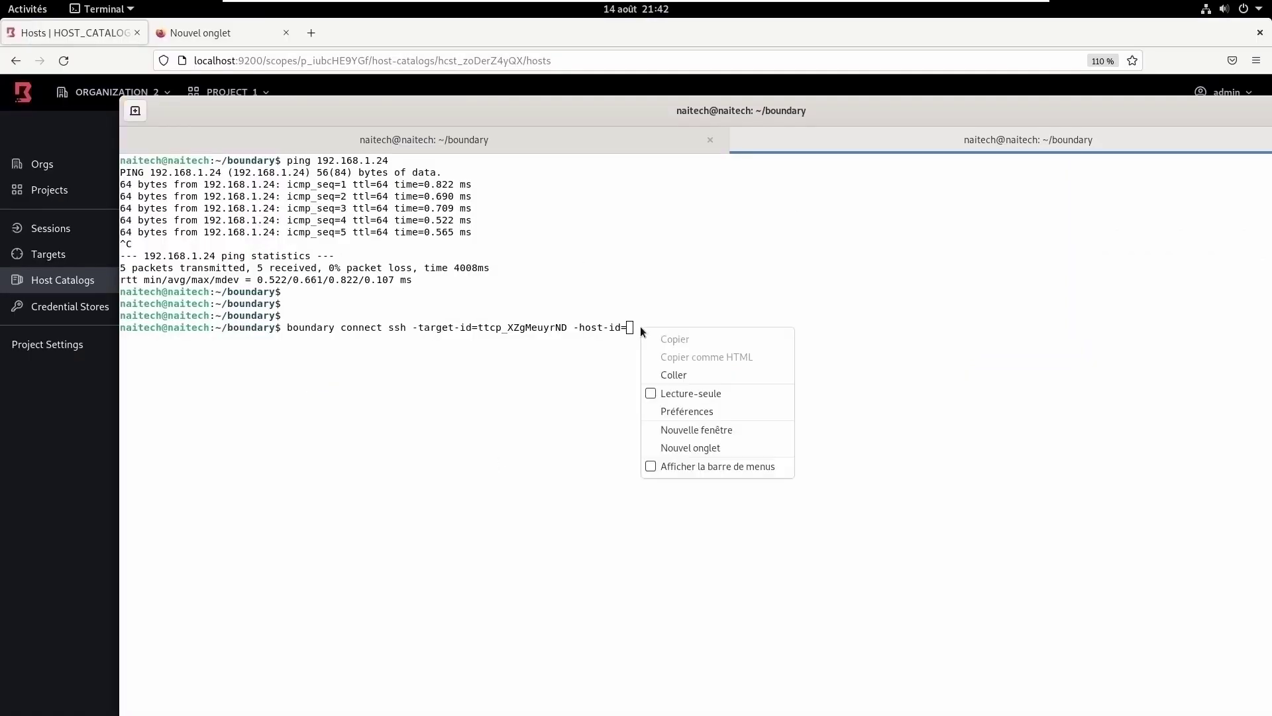
{"action": "left_click", "coordinate": [686, 371]}
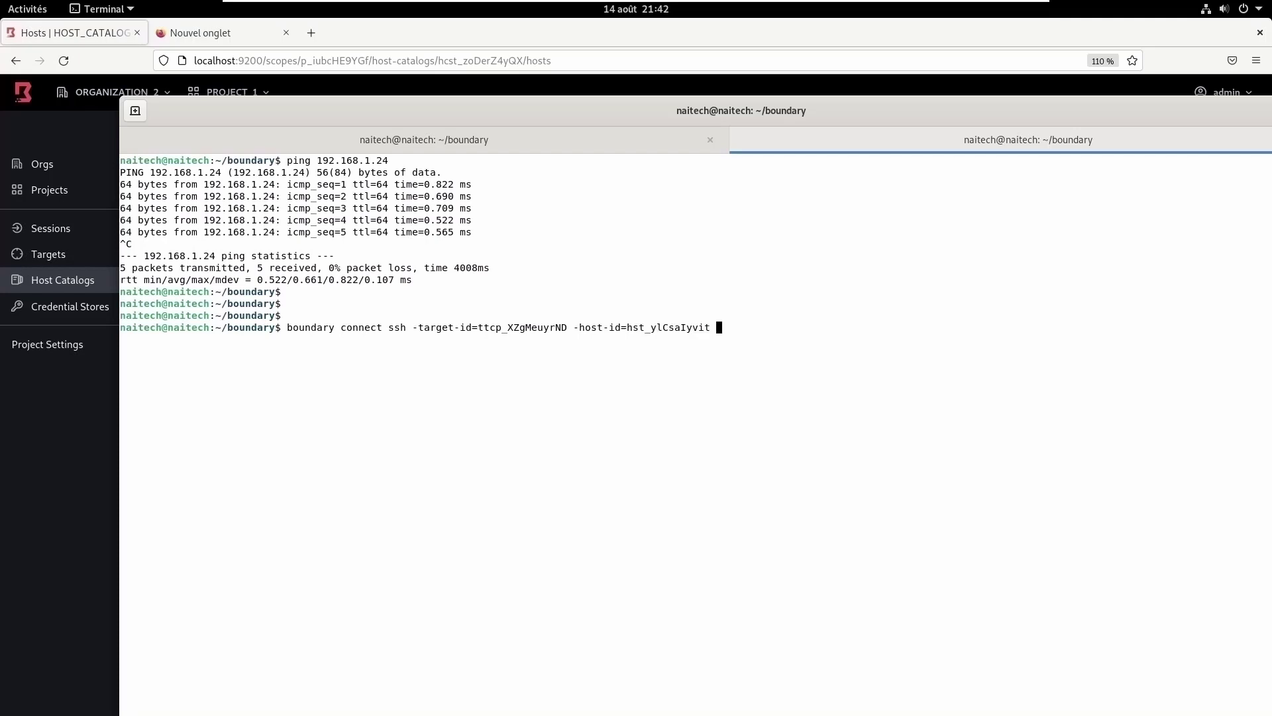
- Complete the command with "-- -l aitech", run it and enter the SSH account password
{"action": "type", "text": "-- -l"}
{"action": "type", "text": "aitech"}
{"action": "key", "text": "Return"}
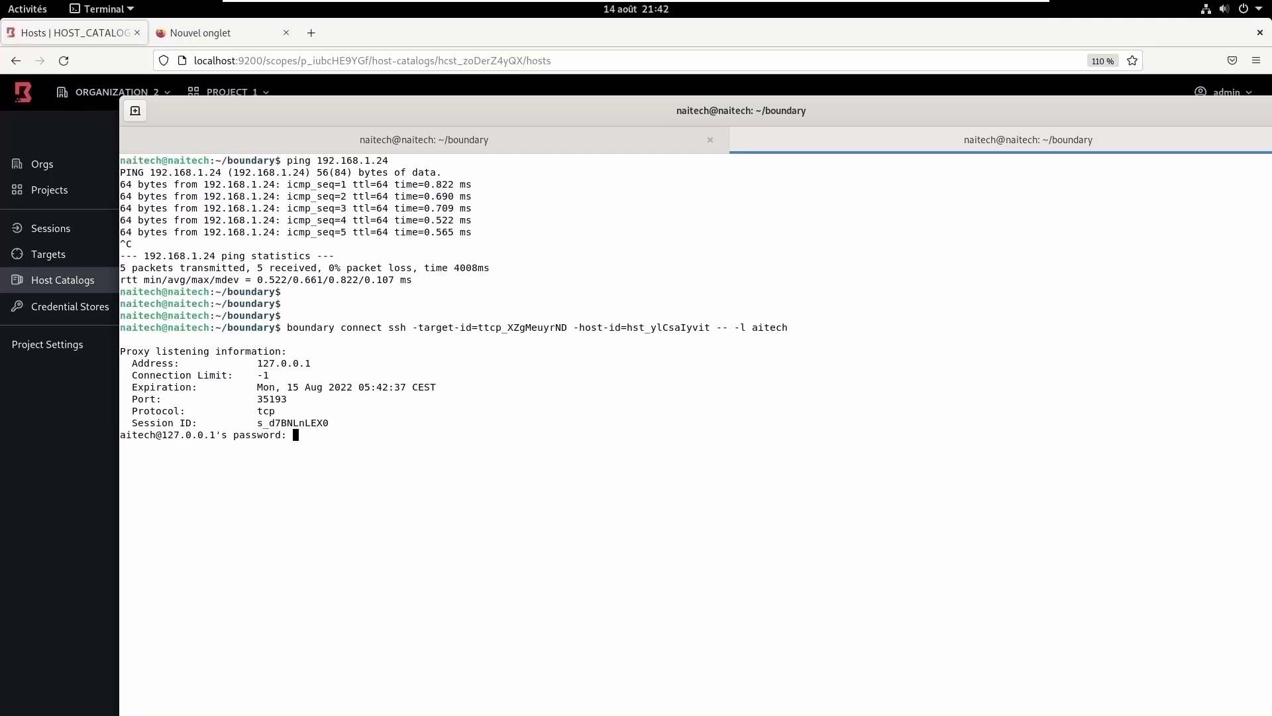
{"action": "key", "text": "Return"}
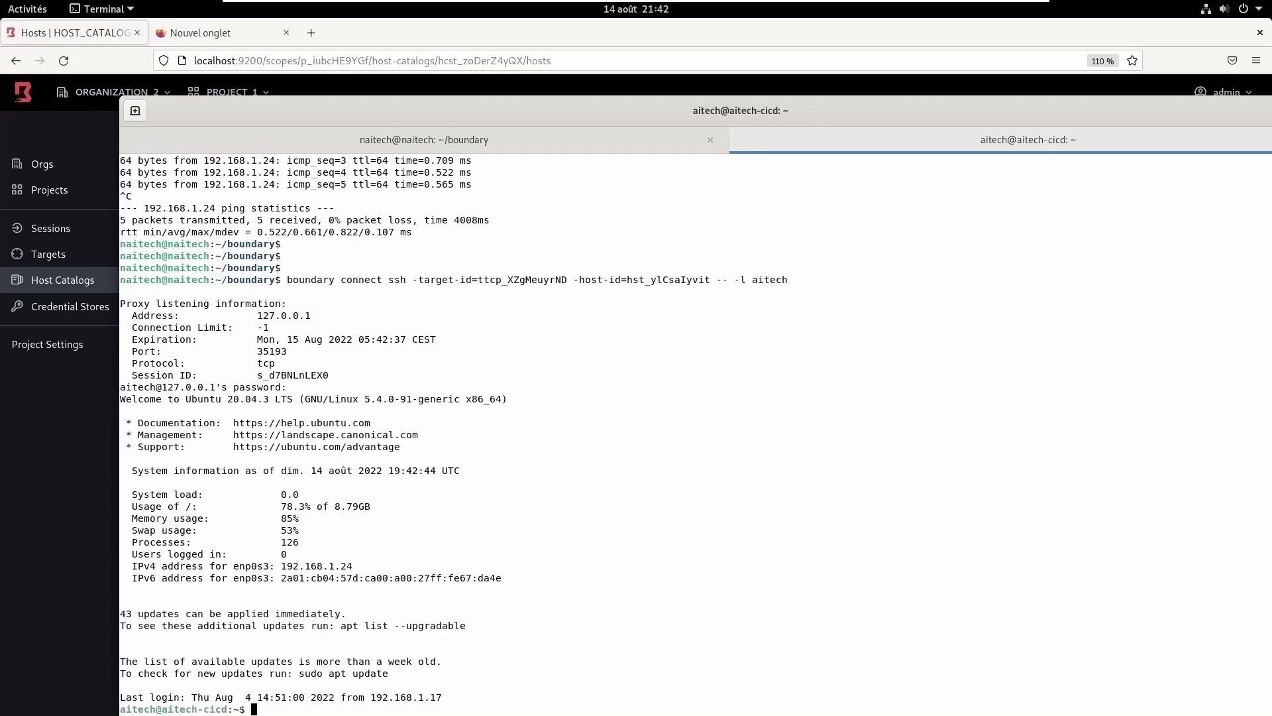
- Clear the terminal screen of the remote SSH session and add a few blank prompt lines
{"action": "key", "text": "Return"}
{"action": "key", "text": "Return"}
{"action": "key", "text": "Return"}
{"action": "key", "text": "Return"}
{"action": "key", "text": "Return"}
{"action": "key", "text": "Return"}
{"action": "key", "text": "Return"}
{"action": "key", "text": "Return"}
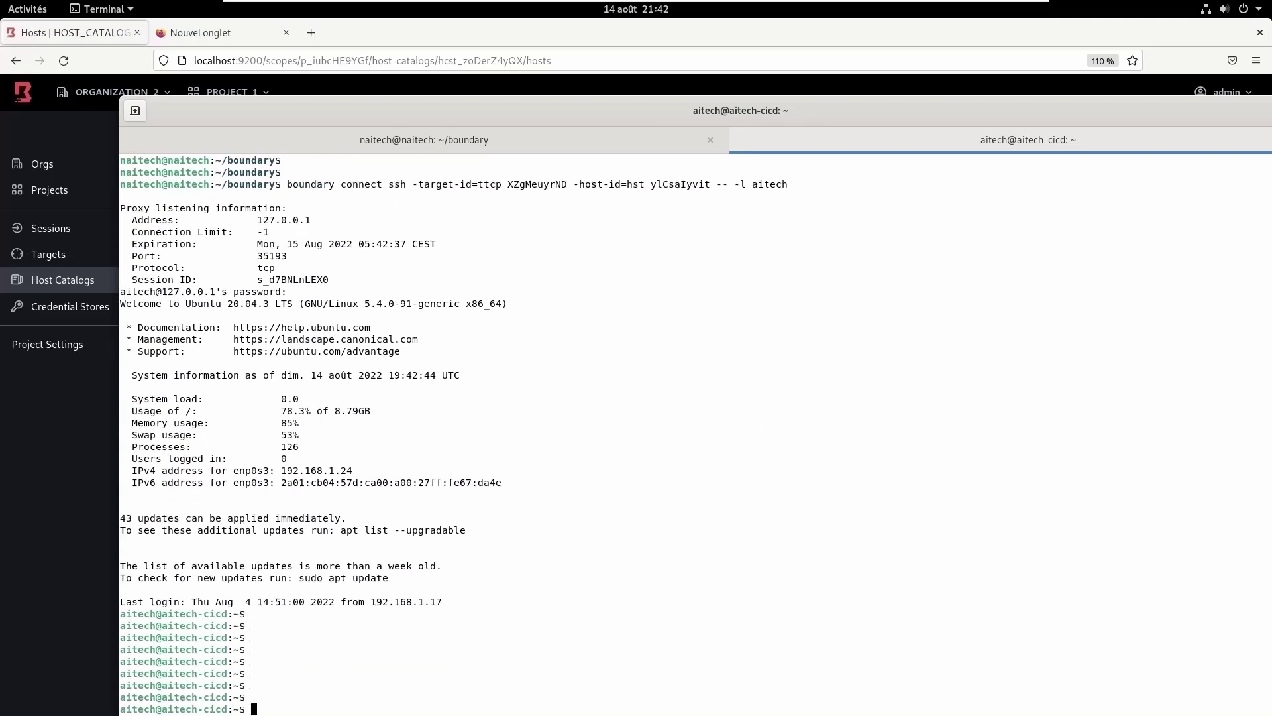
{"action": "type", "text": "clear"}
{"action": "key", "text": "Return"}
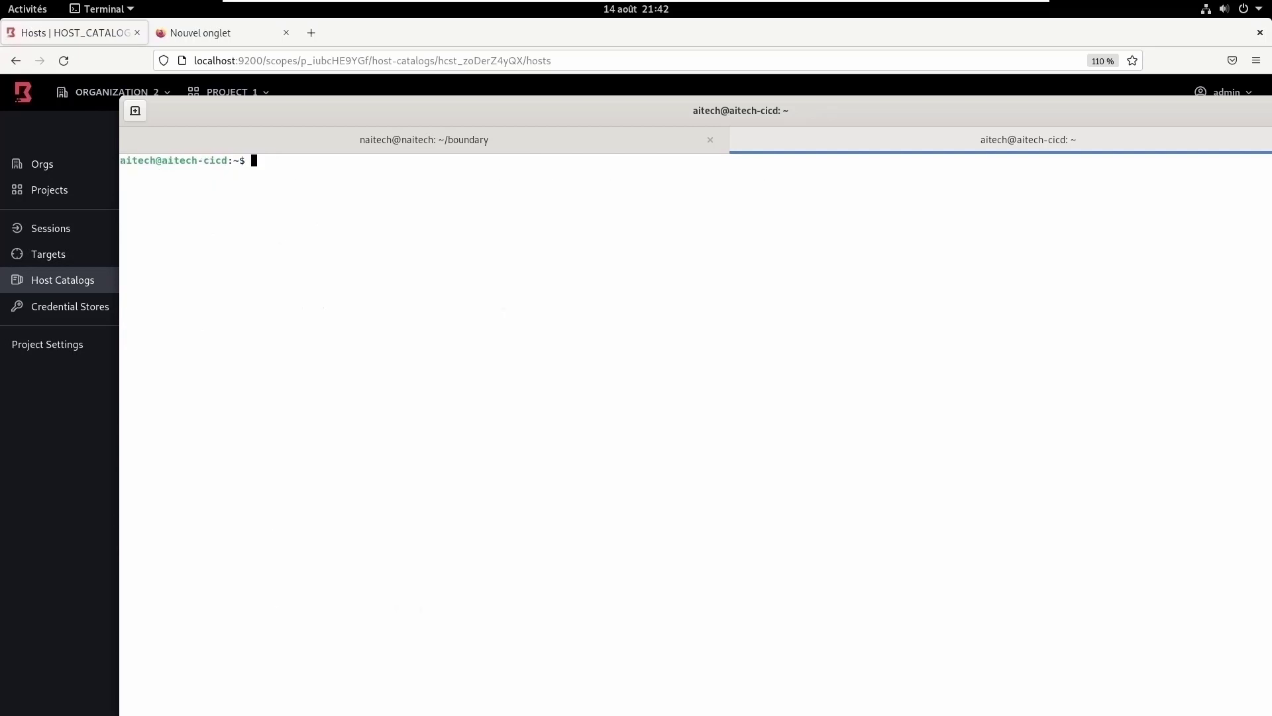
{"action": "key", "text": "Return"}
{"action": "key", "text": "Return"}
{"action": "key", "text": "Return"}
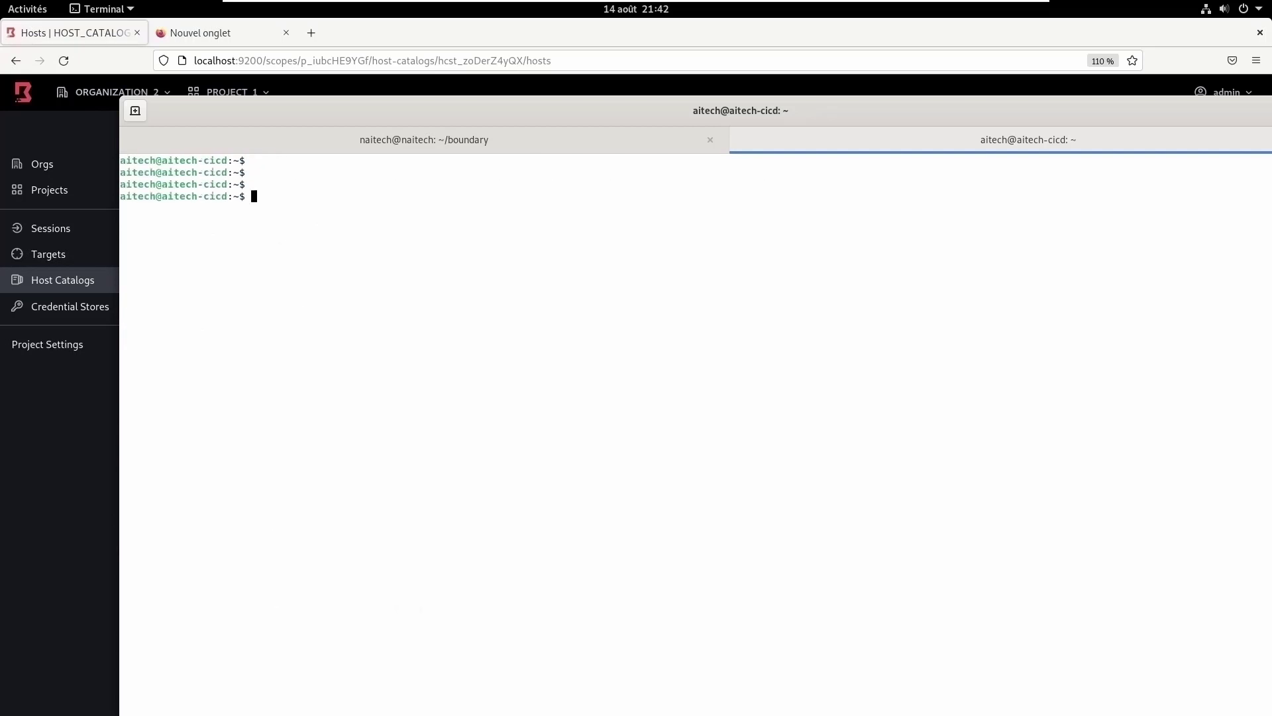
- Check the remote host's IP addresses with "ip a" and print its working directory with "pwd"
{"action": "type", "text": "ip a"}
{"action": "key", "text": "Return"}
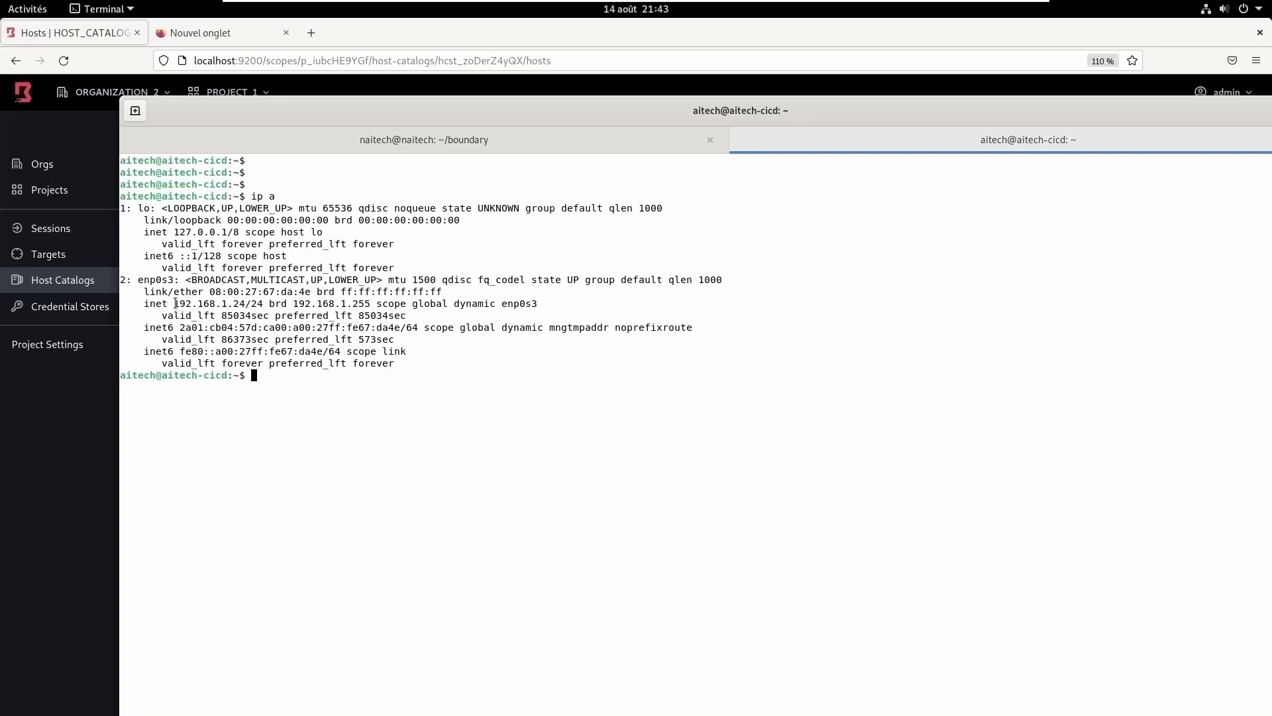
{"action": "left_click_drag", "start_coordinate": [174, 303], "coordinate": [246, 303]}
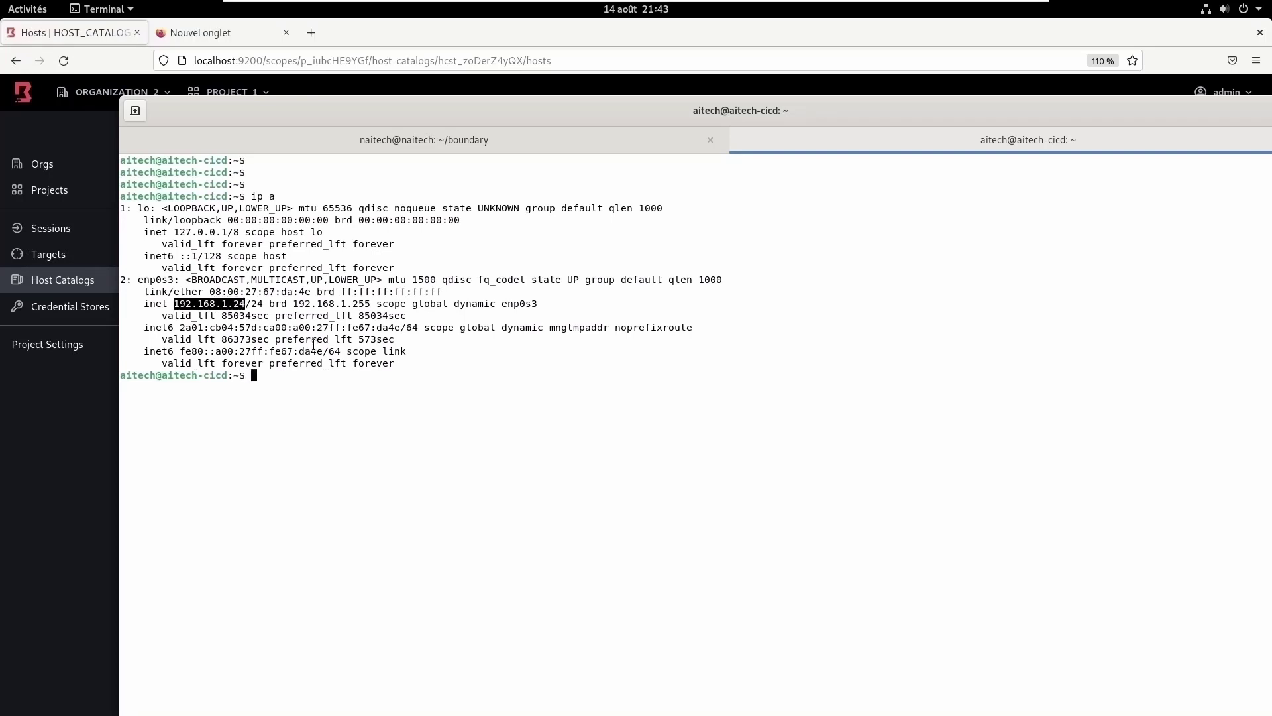
{"action": "left_click", "coordinate": [297, 372]}
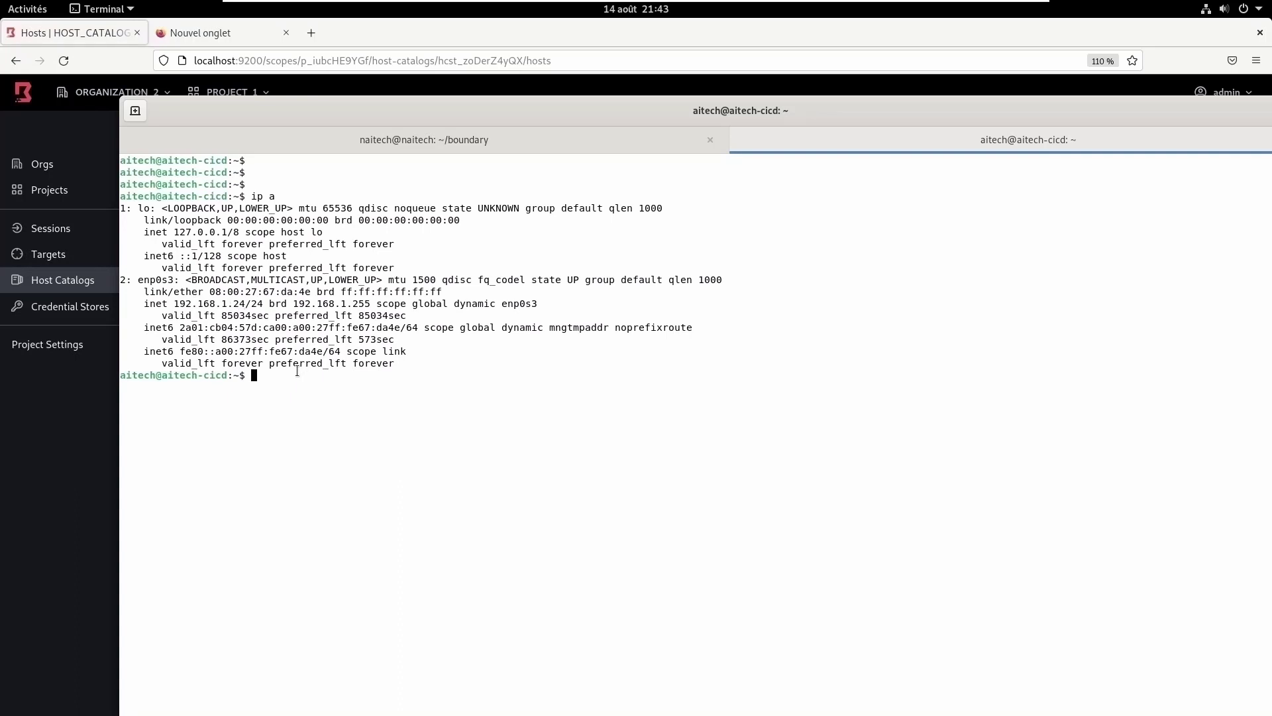
{"action": "type", "text": "pwd"}
{"action": "key", "text": "Return"}
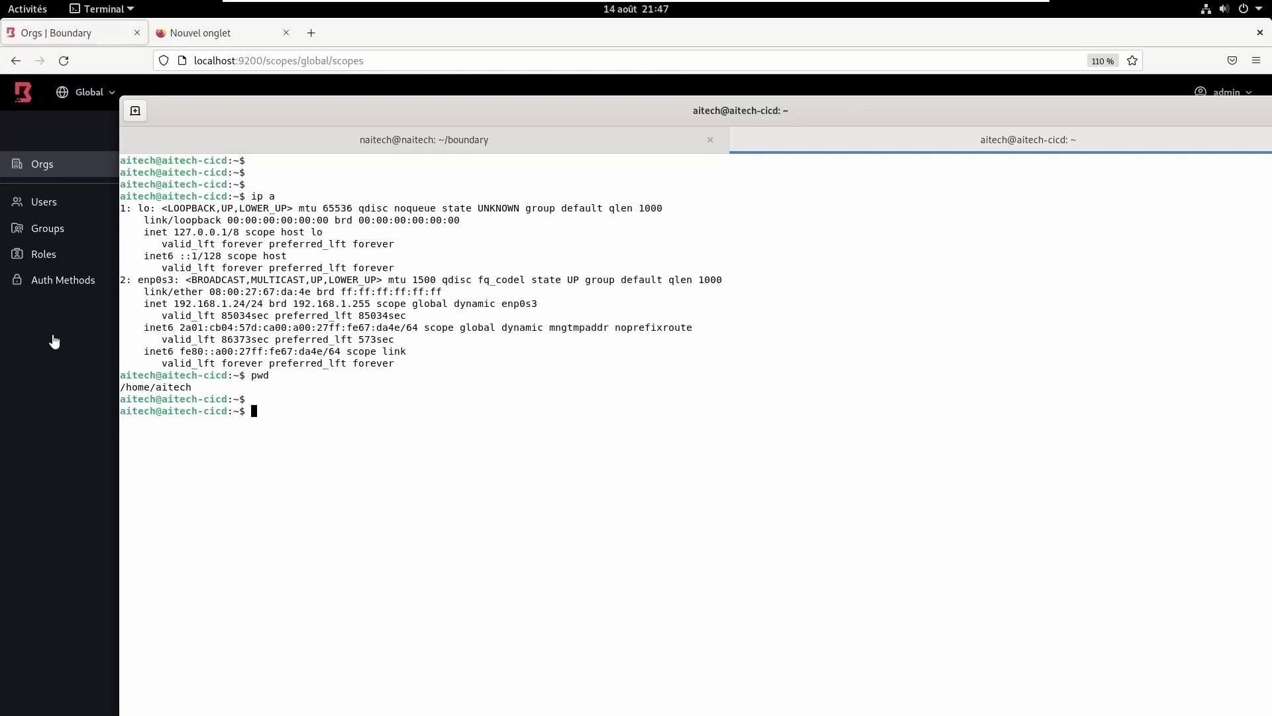
- Switch to Firefox and view the sessions of PROJECT_1 in ORGANIZATION_2
{"action": "left_click", "coordinate": [61, 135]}
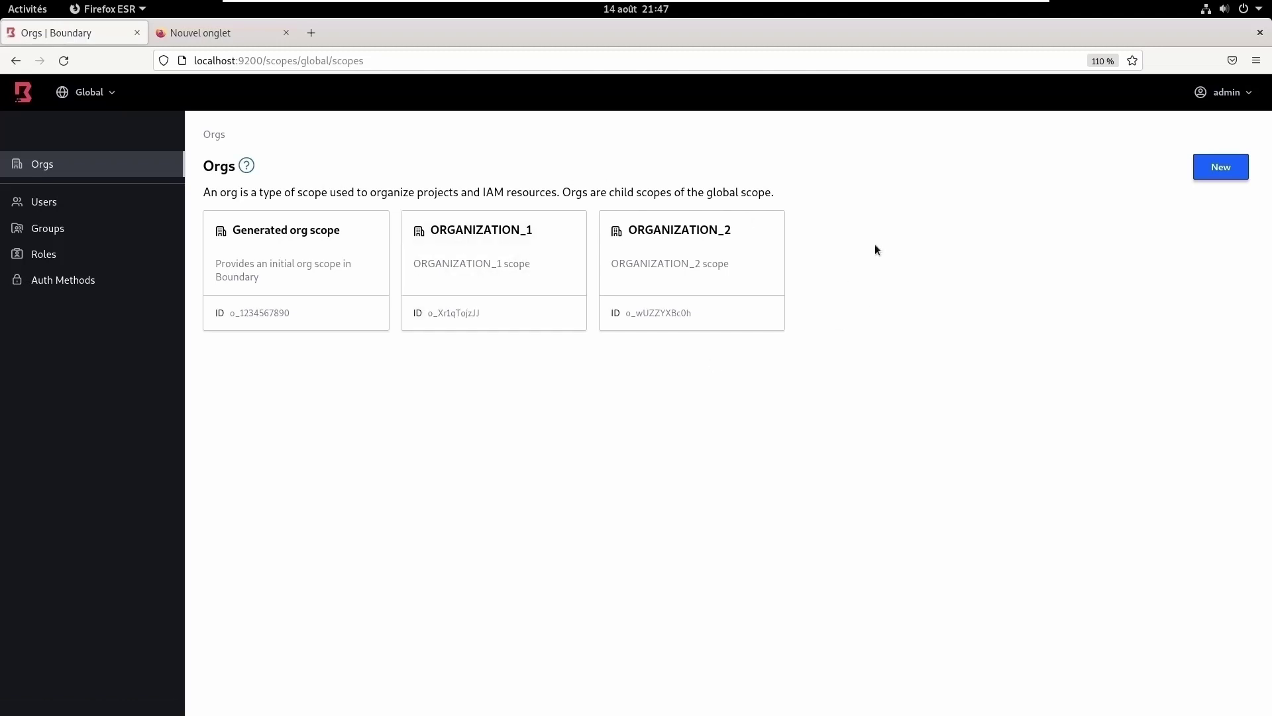
{"action": "left_click", "coordinate": [709, 238]}
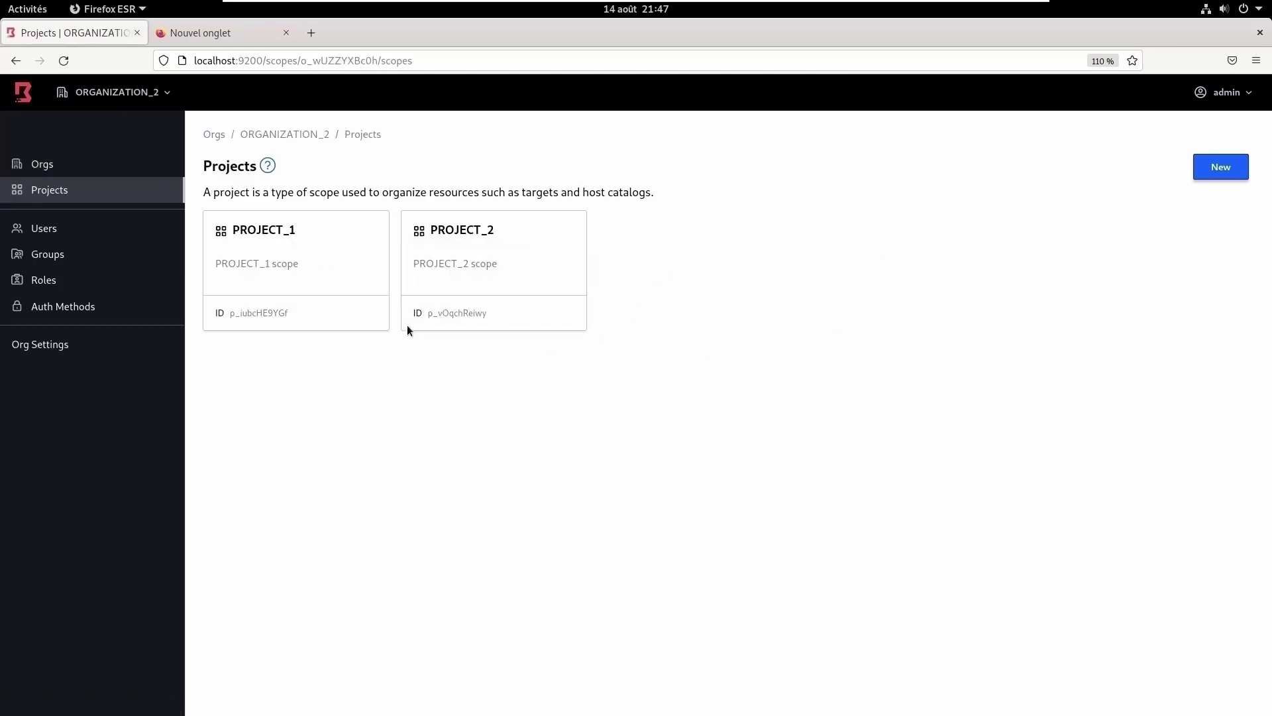
{"action": "left_click", "coordinate": [269, 242]}
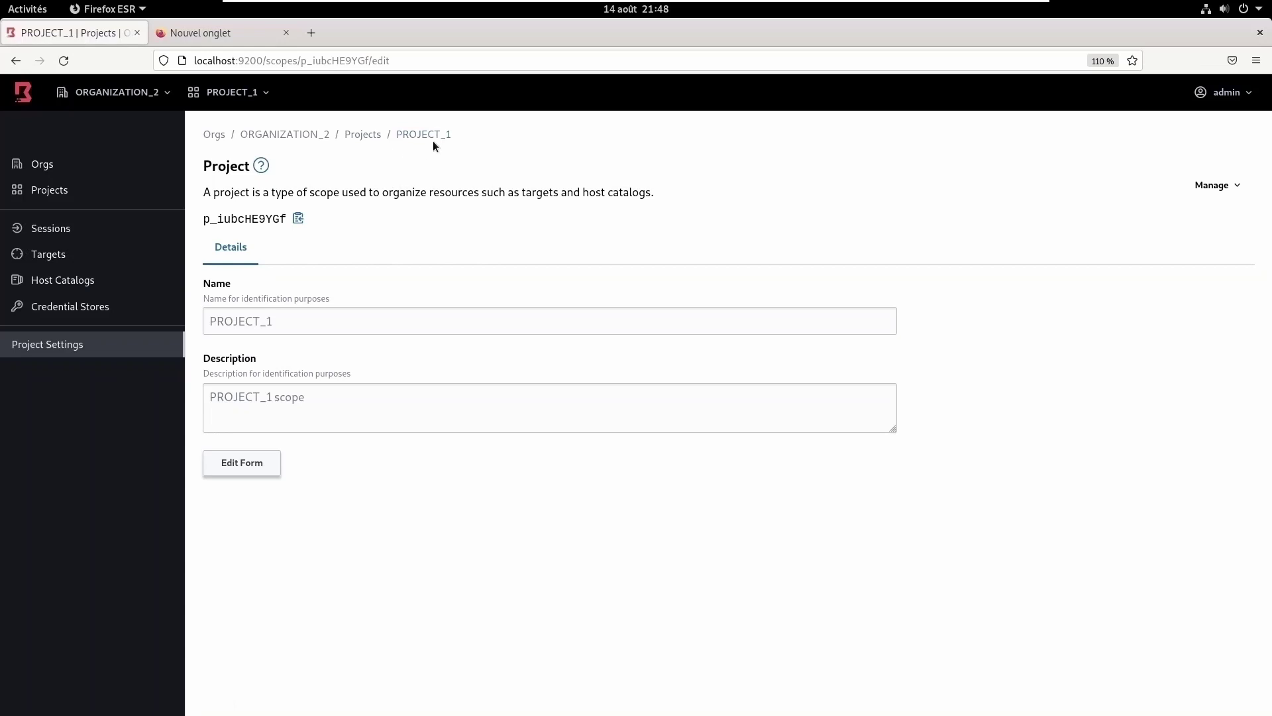
{"action": "left_click", "coordinate": [55, 231]}
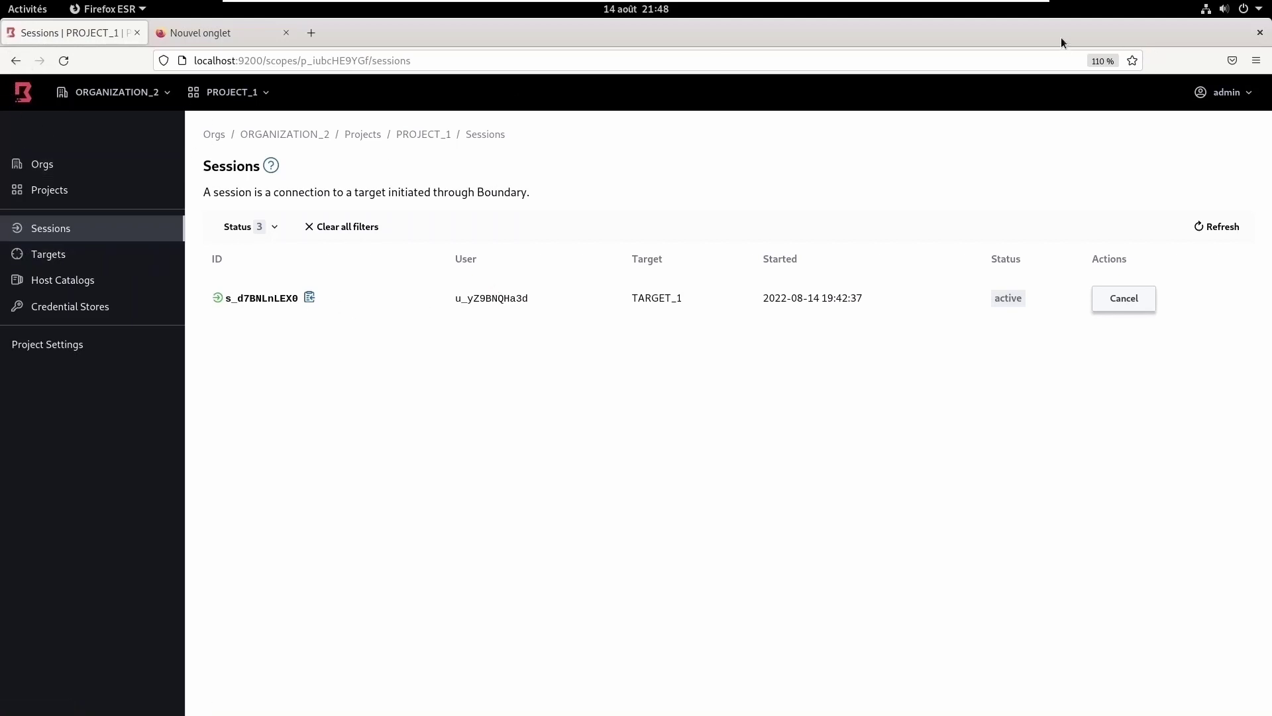
- Arrange the reduced Firefox sessions window and the terminal window side by side on the desktop
{"action": "key", "text": "super+Down"}
{"action": "left_click_drag", "start_coordinate": [896, 173], "coordinate": [462, 118]}
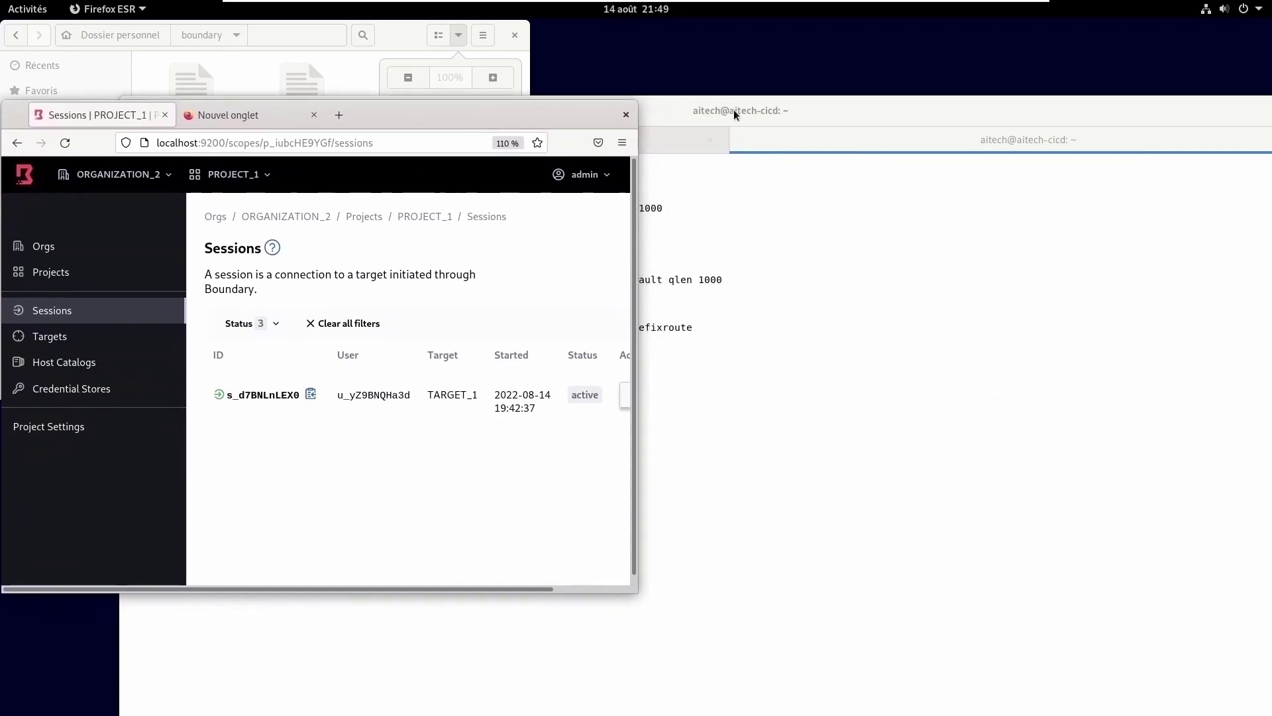
{"action": "left_click", "coordinate": [734, 110]}
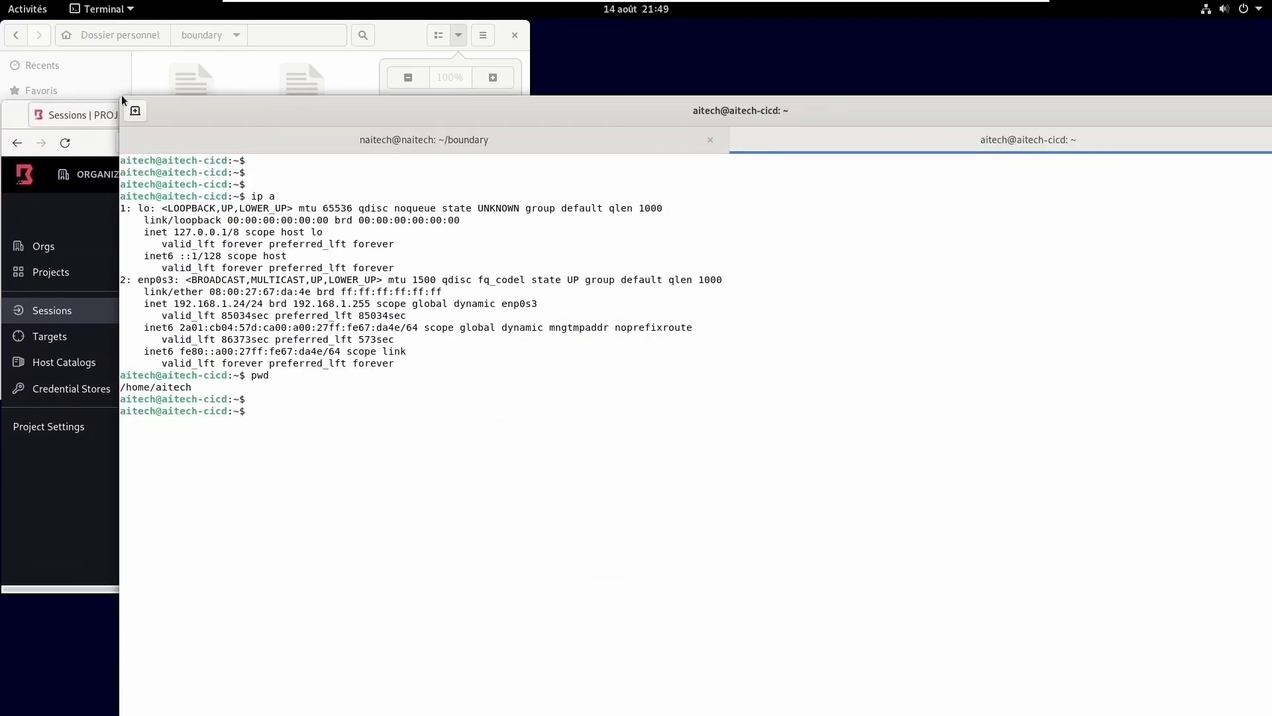
{"action": "left_click_drag", "start_coordinate": [121, 96], "coordinate": [646, 75]}
{"action": "left_click", "coordinate": [343, 444]}
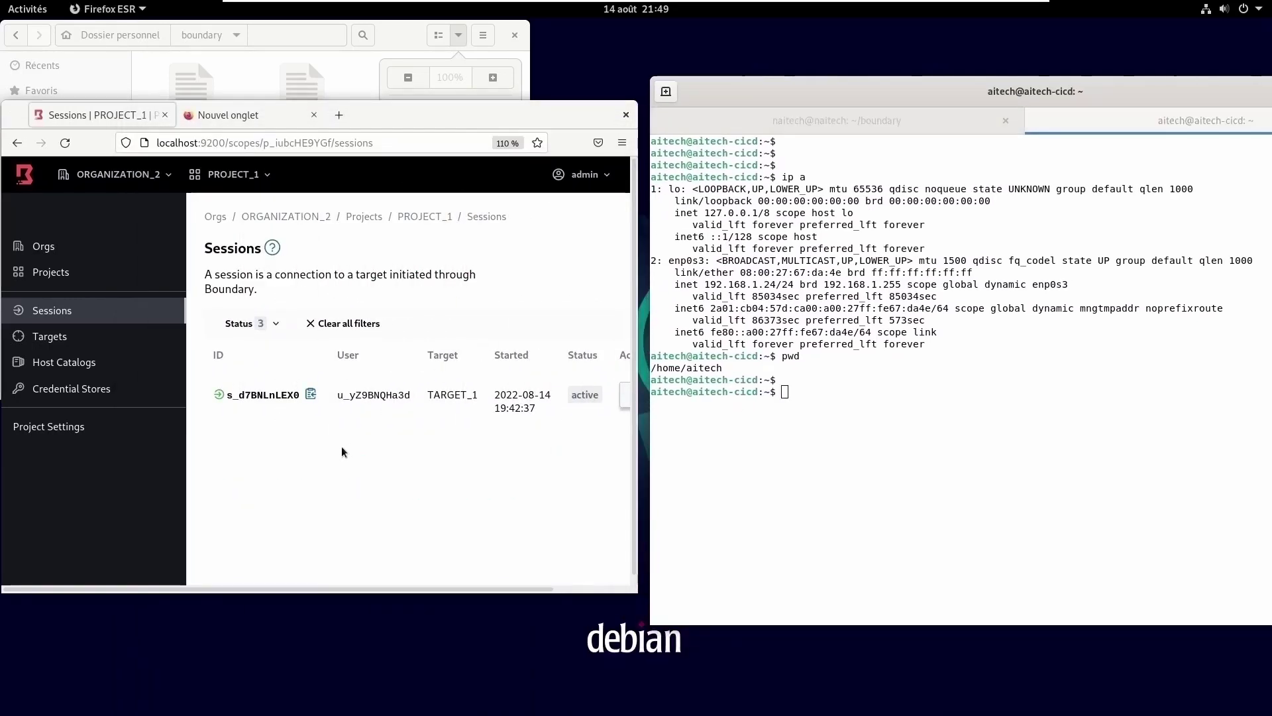
- Cancel the active TARGET_1 session in Firefox and highlight the connection closure lines in the terminal
{"action": "left_click_drag", "start_coordinate": [245, 587], "coordinate": [399, 584]}
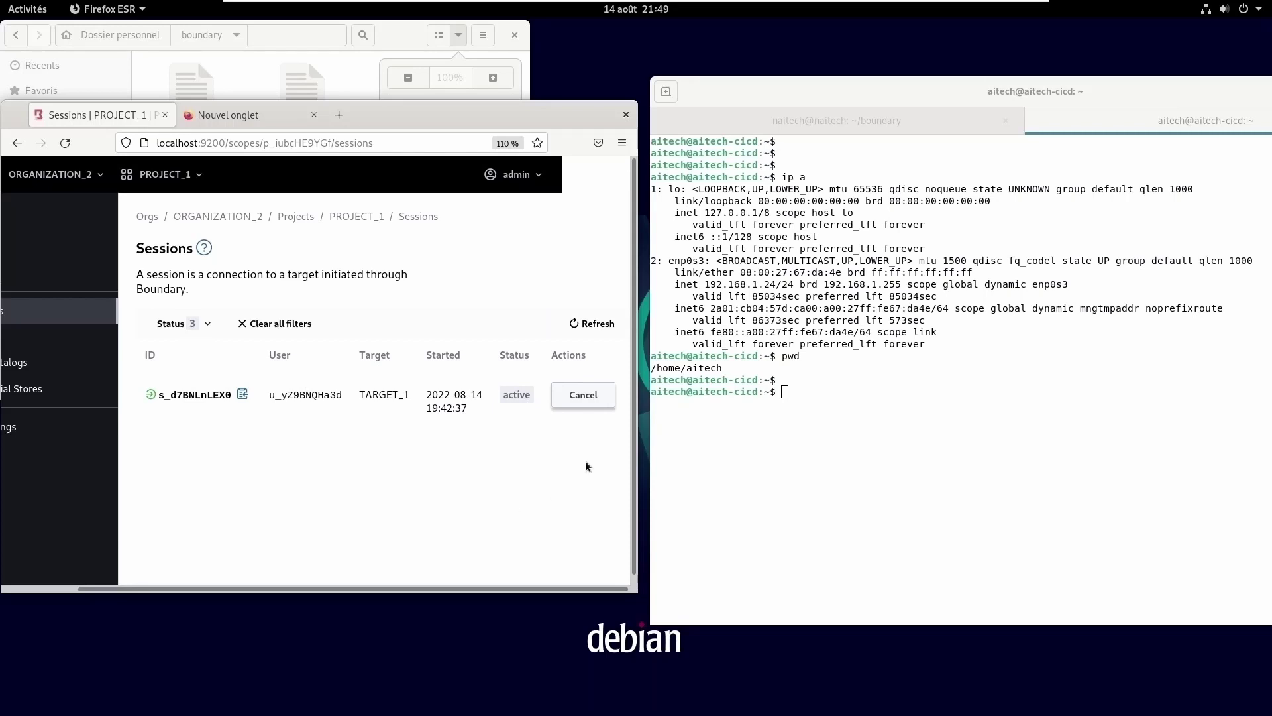
{"action": "left_click", "coordinate": [583, 396]}
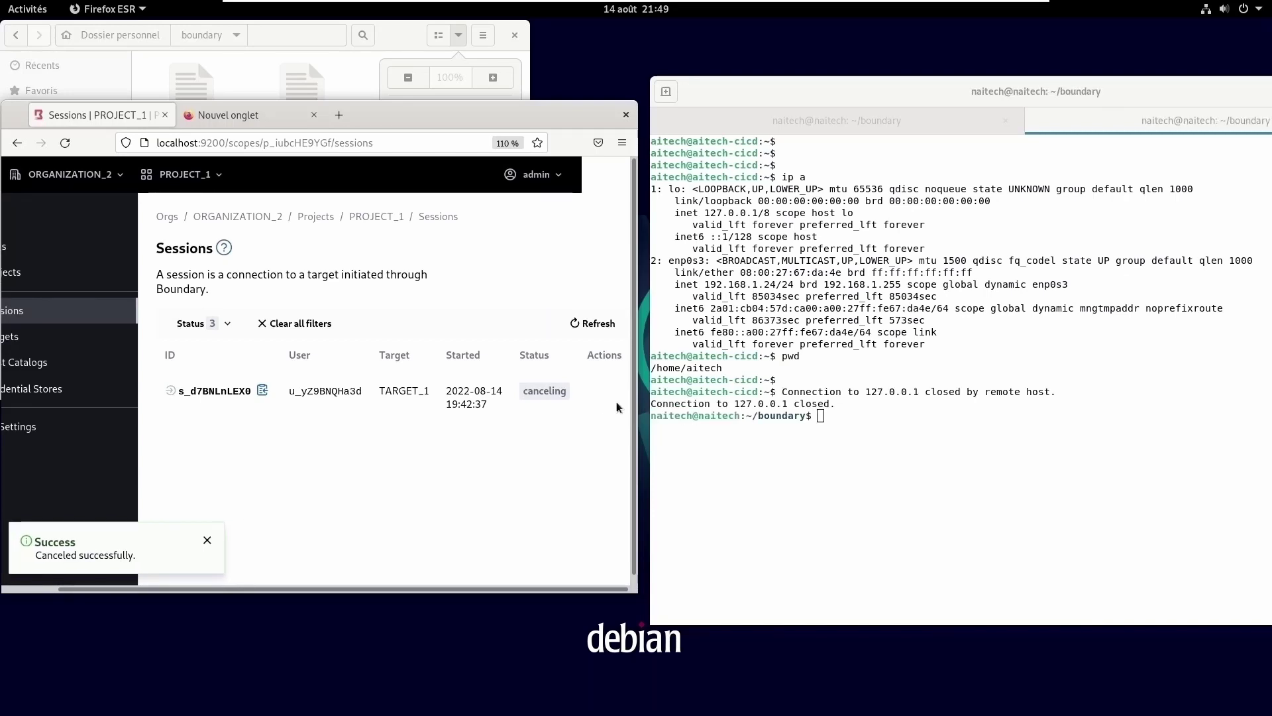
{"action": "left_click_drag", "start_coordinate": [785, 392], "coordinate": [836, 404]}
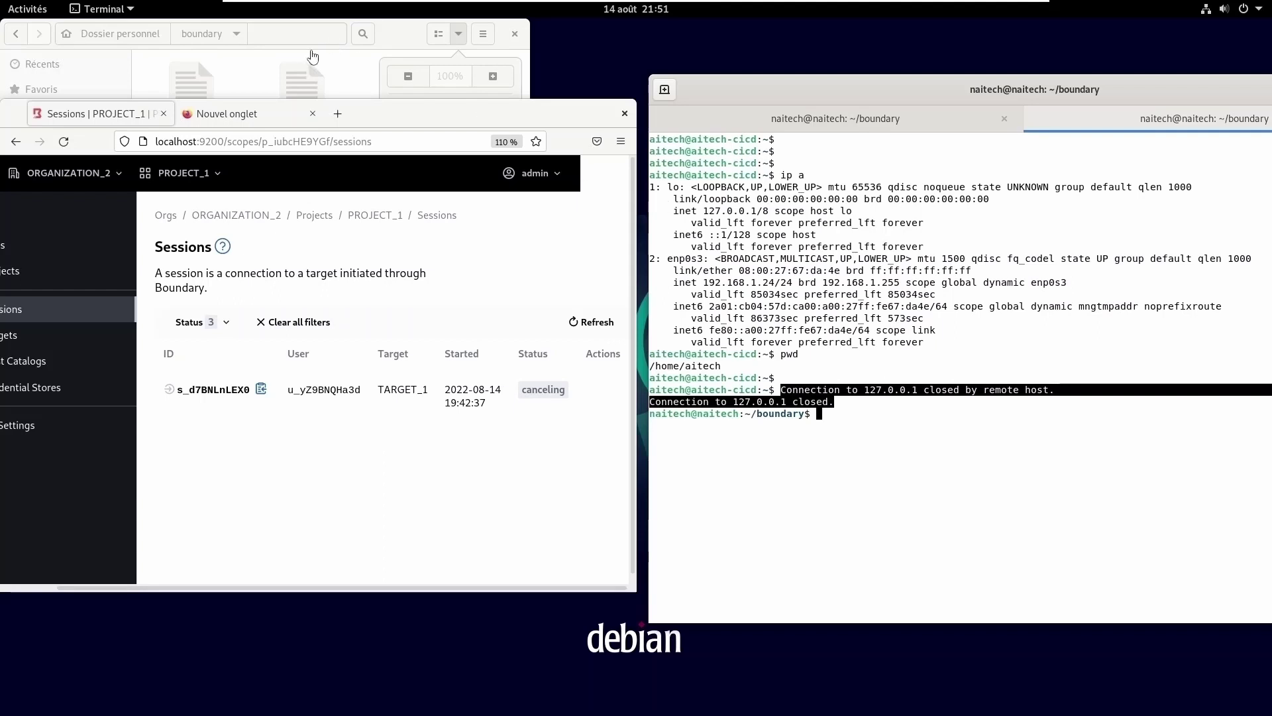
- Maximize the Firefox window, then bring the terminal in front of it, centred and enlarged
{"action": "left_click", "coordinate": [507, 111]}
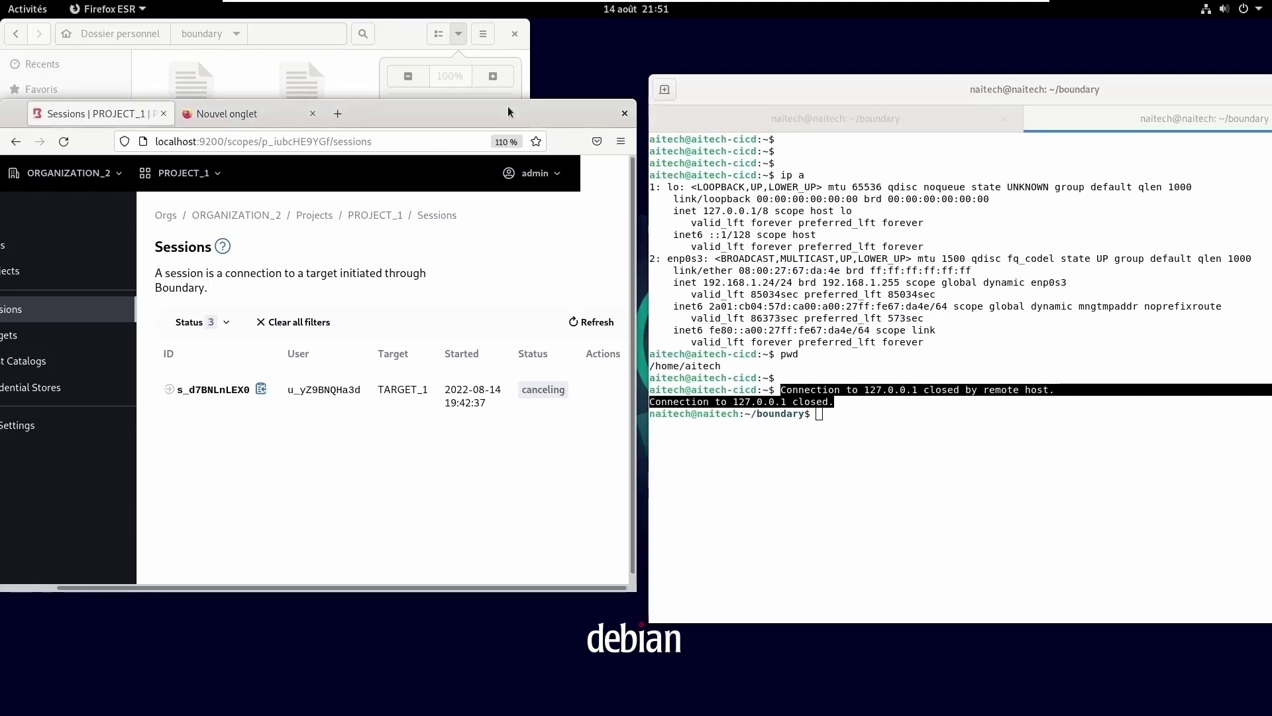
{"action": "left_click_drag", "start_coordinate": [419, 113], "coordinate": [511, 114]}
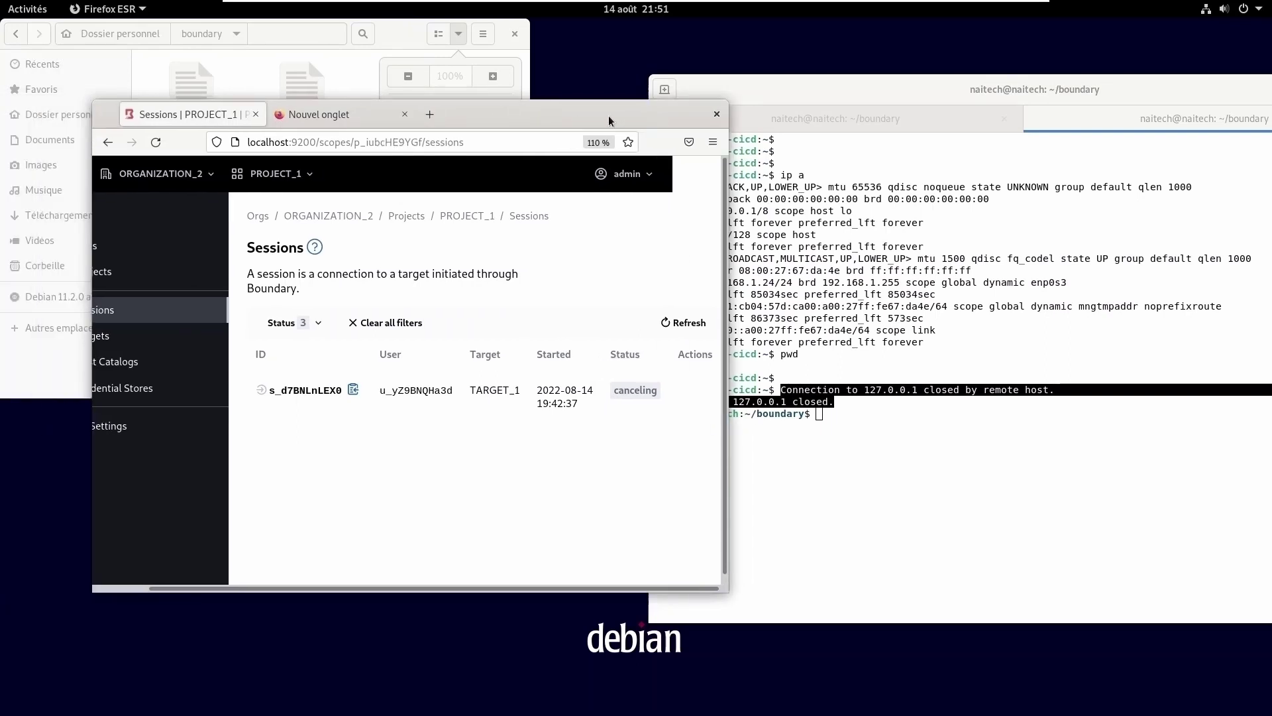
{"action": "double_click", "coordinate": [552, 118]}
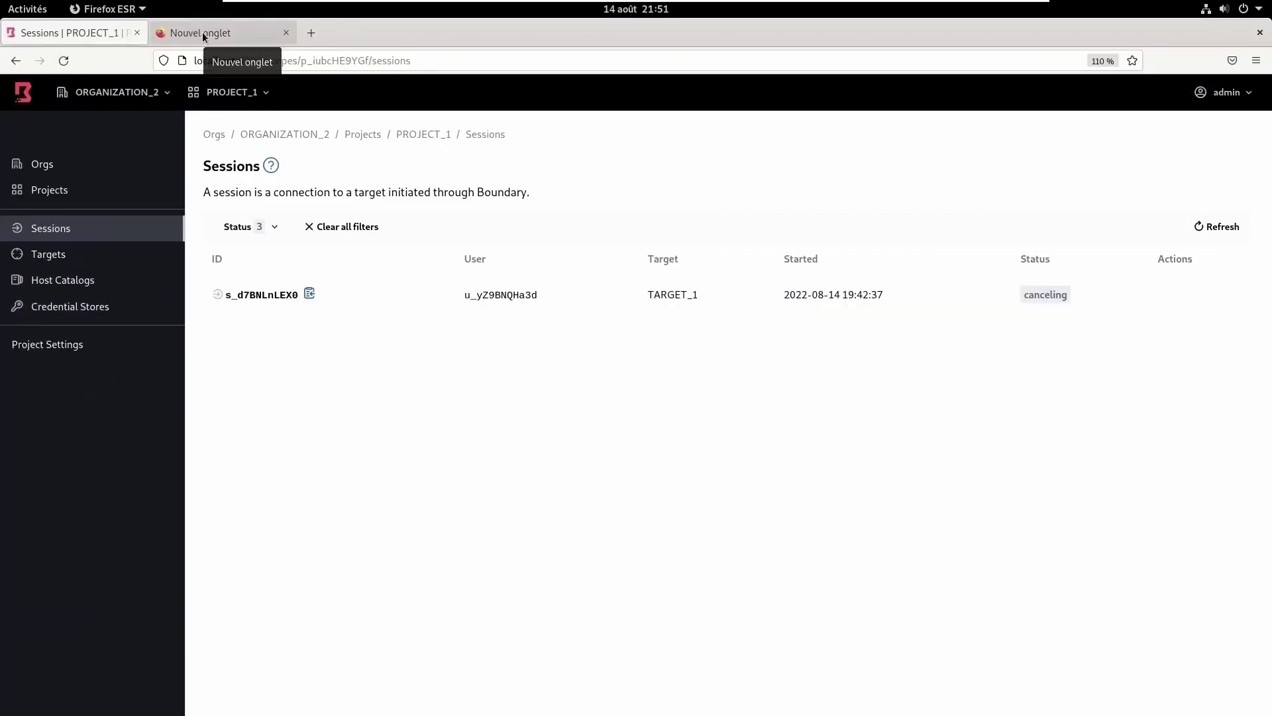
{"action": "left_click", "coordinate": [16, 8]}
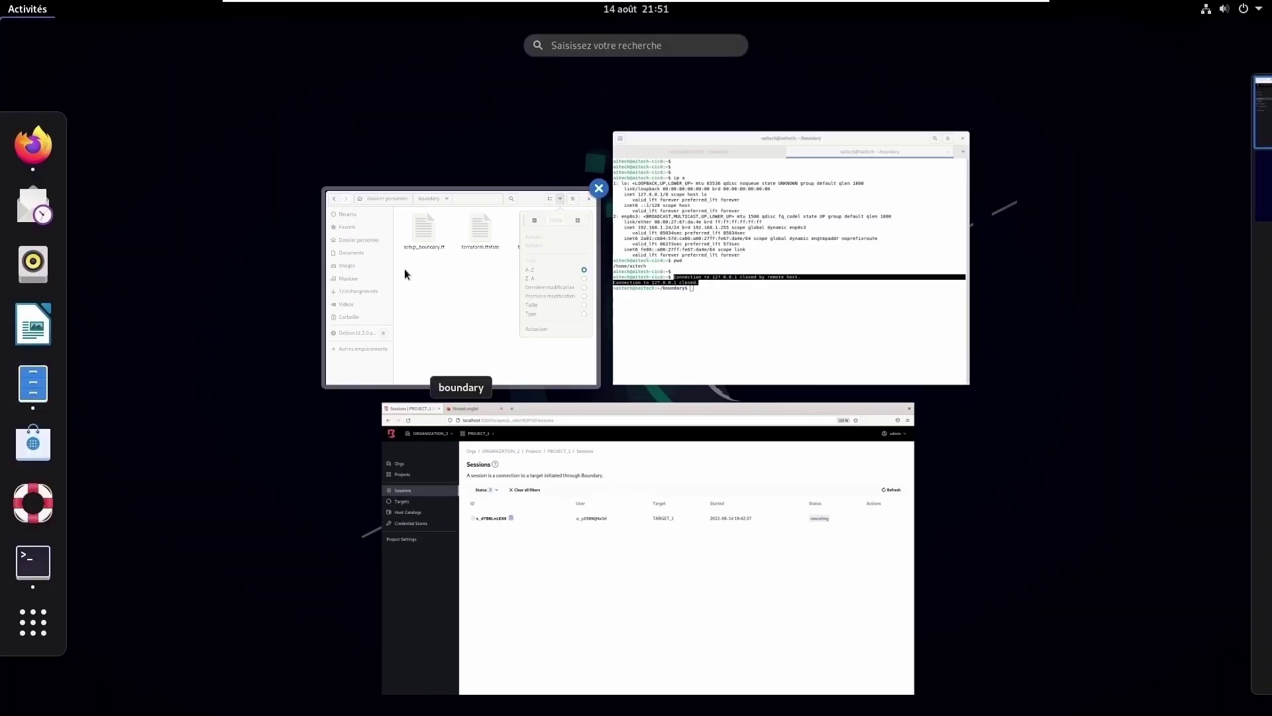
{"action": "left_click", "coordinate": [716, 256]}
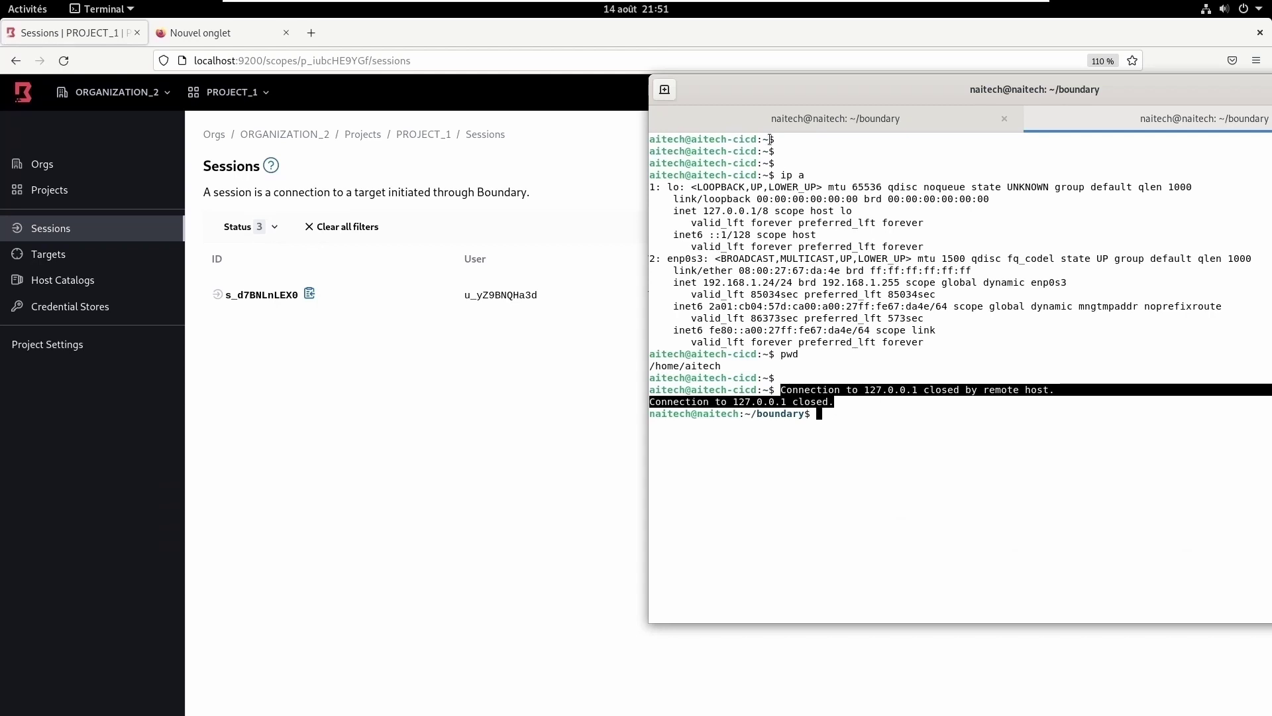
{"action": "left_click_drag", "start_coordinate": [761, 86], "coordinate": [306, 88]}
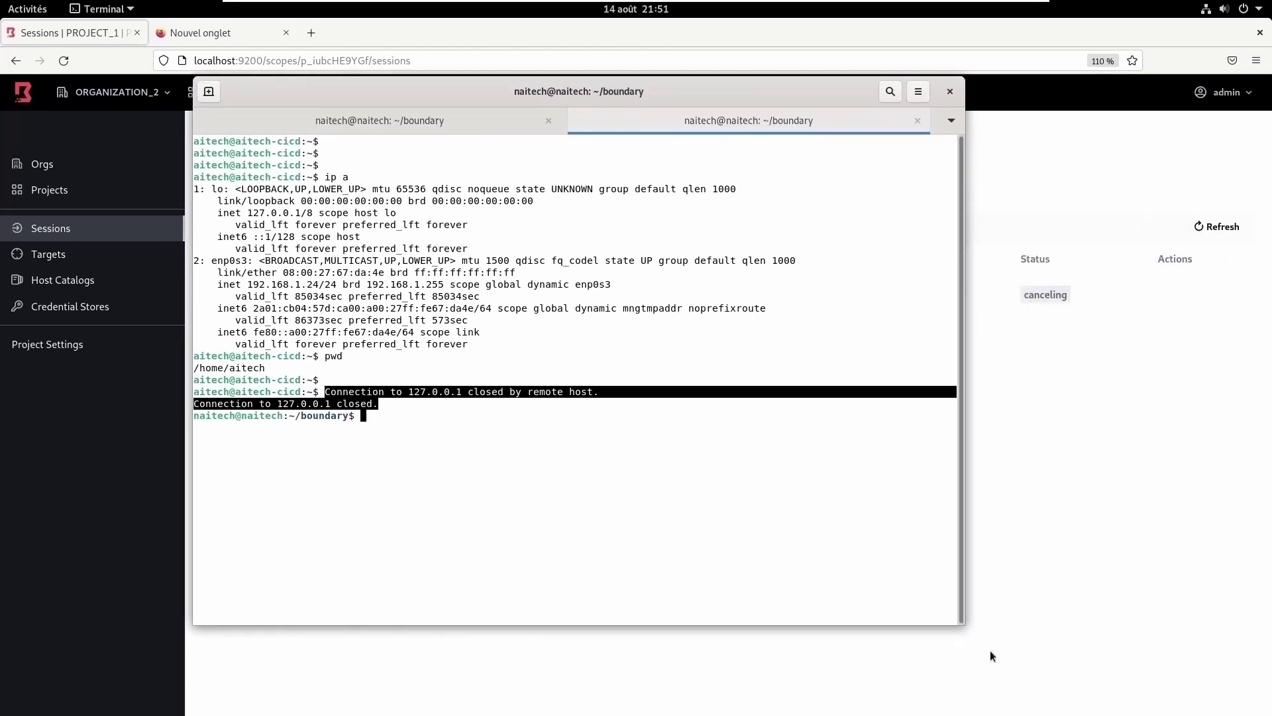
{"action": "left_click_drag", "start_coordinate": [964, 627], "coordinate": [1114, 685]}
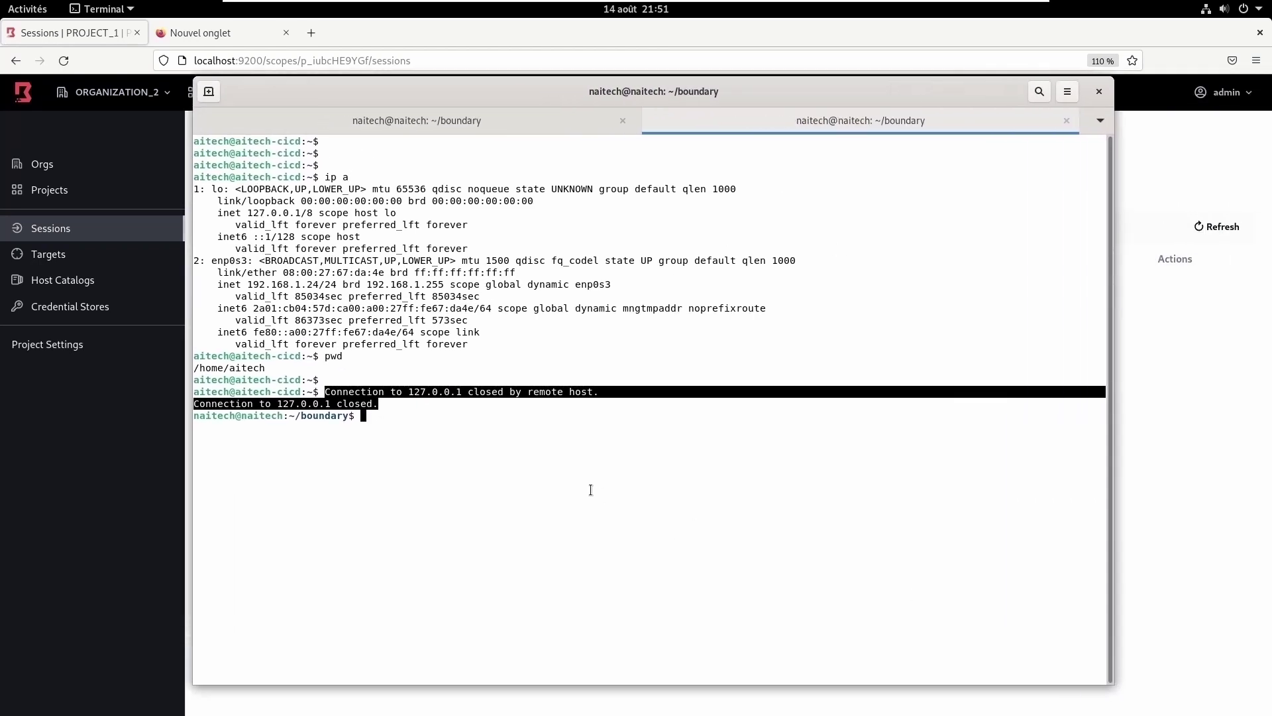
- Enter the previous "boundary connect ssh" command at the local prompt without running it and erase its -target-id value
{"action": "left_click", "coordinate": [511, 443]}
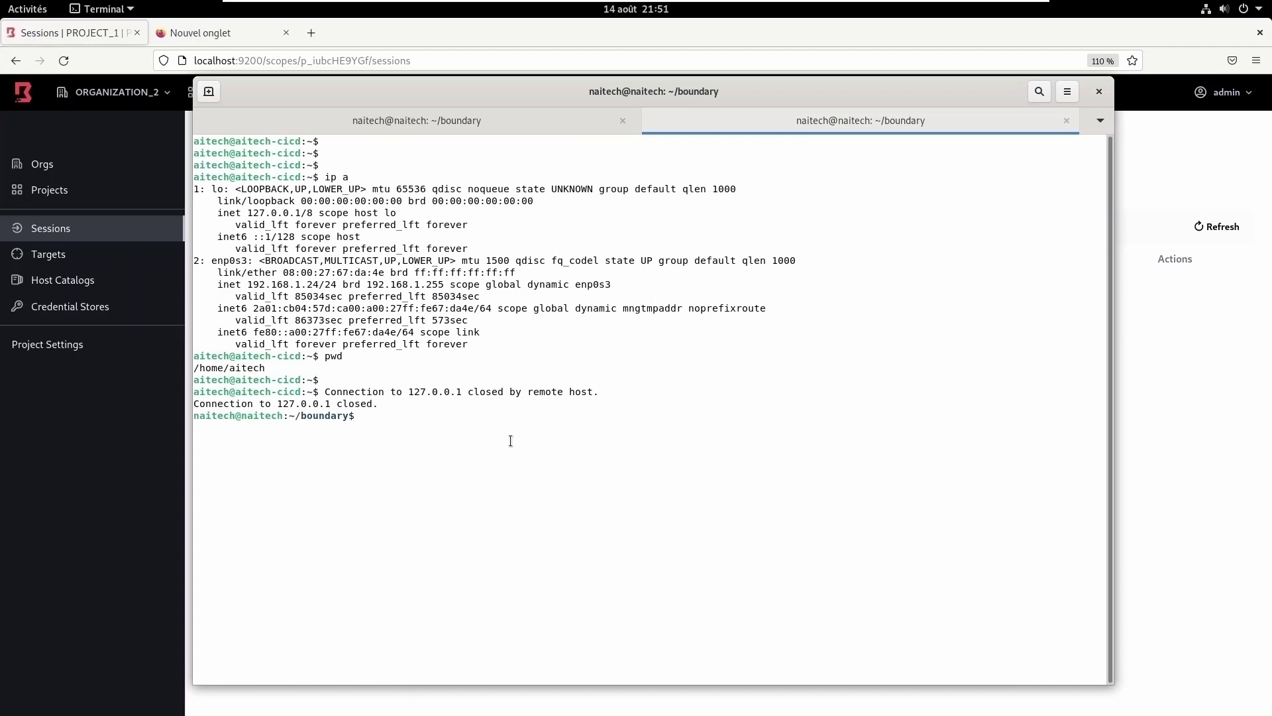
{"action": "type", "text": "boundary connect ssh -target-id=ttcp_XZgMeuyrND -host-id=hst_ylCsaIyvit -- -l aitech"}
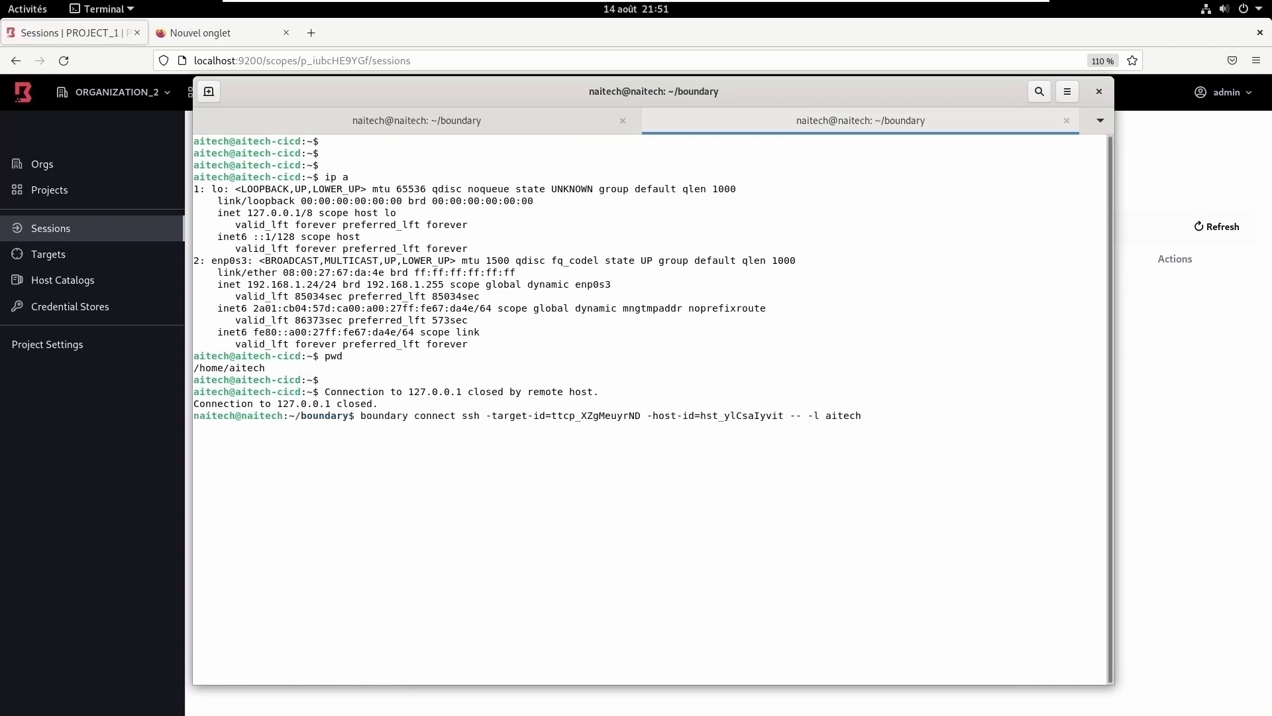
{"action": "key", "text": "Left"}
{"action": "key", "text": "Left"}
{"action": "key", "text": "Left"}
{"action": "key", "text": "Left"}
{"action": "key", "text": "Left"}
{"action": "key", "text": "Left"}
{"action": "key", "text": "Left"}
{"action": "key", "text": "Left"}
{"action": "key", "text": "Left"}
{"action": "key", "text": "Left"}
{"action": "key", "text": "Left"}
{"action": "key", "text": "Left"}
{"action": "key", "text": "Left"}
{"action": "key", "text": "Left"}
{"action": "key", "text": "Left"}
{"action": "key", "text": "Left"}
{"action": "key", "text": "Left"}
{"action": "key", "text": "Left"}
{"action": "key", "text": "Left"}
{"action": "key", "text": "Left"}
{"action": "key", "text": "Left"}
{"action": "key", "text": "Left"}
{"action": "key", "text": "BackSpace"}
{"action": "key", "text": "BackSpace"}
{"action": "key", "text": "BackSpace"}
{"action": "key", "text": "BackSpace"}
{"action": "key", "text": "BackSpace"}
{"action": "key", "text": "BackSpace"}
{"action": "key", "text": "BackSpace"}
{"action": "key", "text": "BackSpace"}
{"action": "key", "text": "BackSpace"}
{"action": "key", "text": "BackSpace"}
{"action": "key", "text": "BackSpace"}
{"action": "key", "text": "BackSpace"}
{"action": "key", "text": "BackSpace"}
{"action": "key", "text": "BackSpace"}
{"action": "key", "text": "BackSpace"}
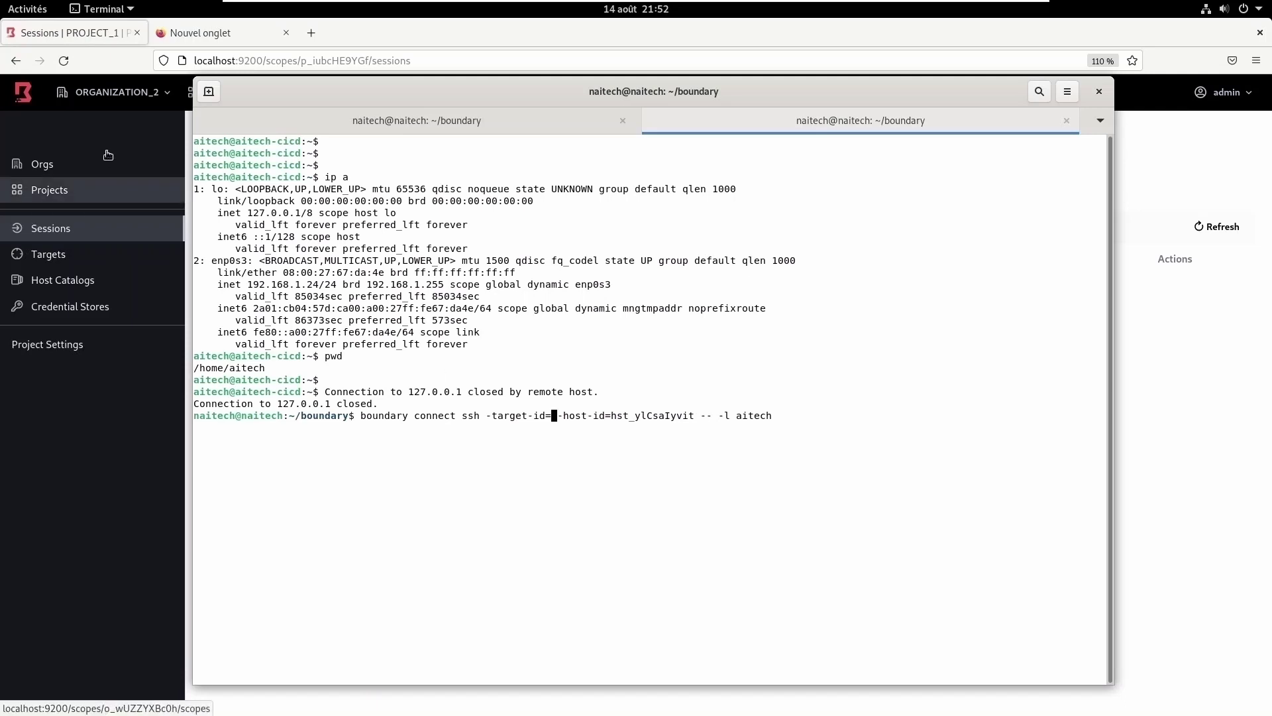
- Switch to Firefox and copy the ID of TARGET_3 in PROJECT_2 of ORGANIZATION_2
{"action": "left_click", "coordinate": [84, 164]}
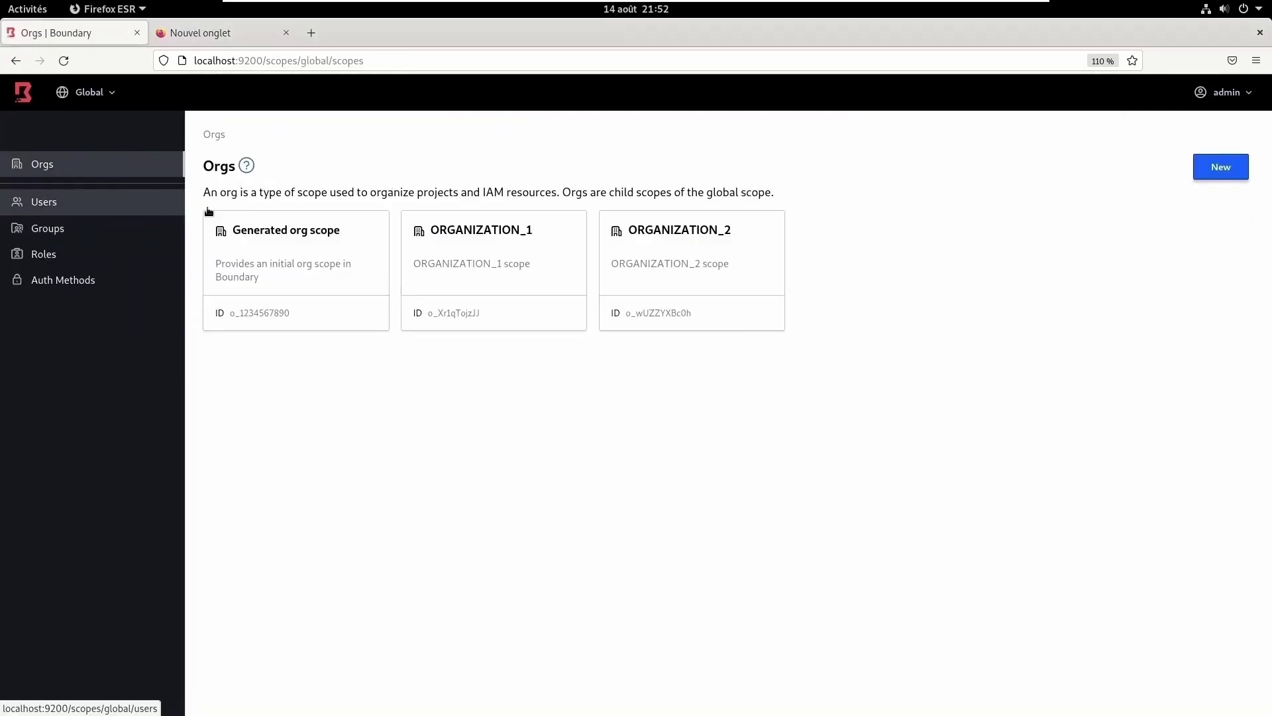
{"action": "left_click", "coordinate": [667, 244]}
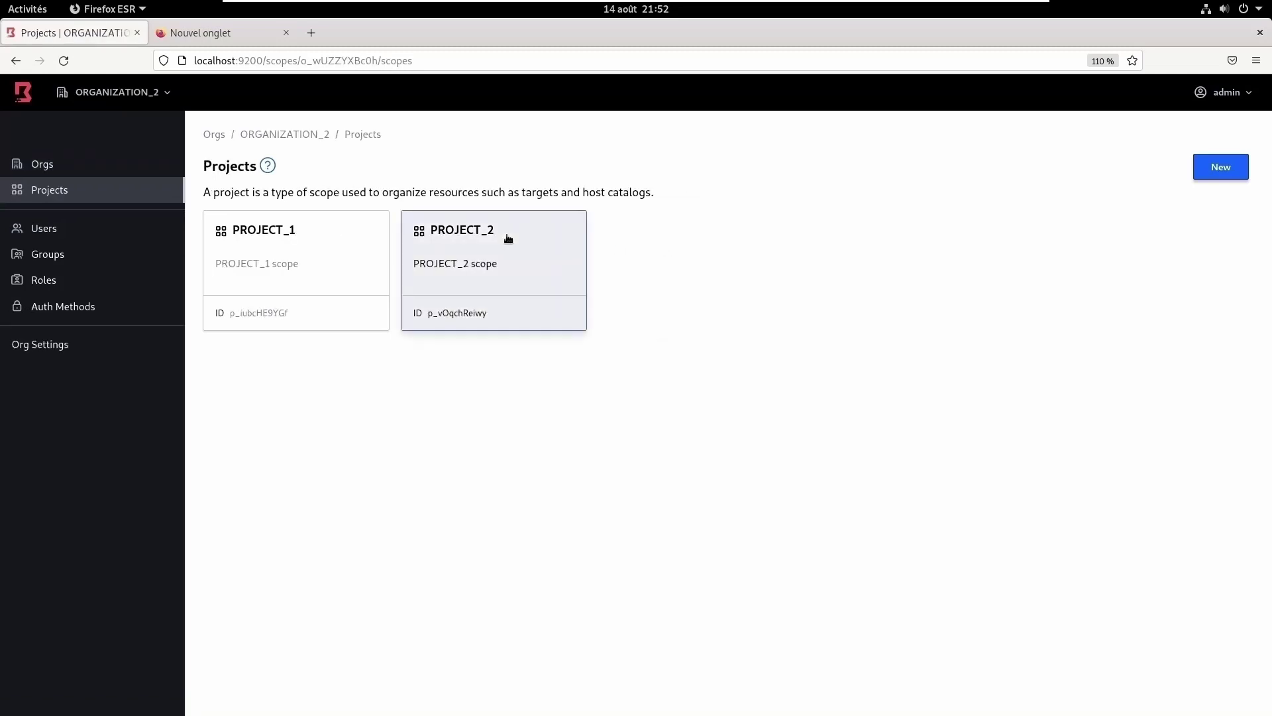
{"action": "left_click", "coordinate": [506, 236]}
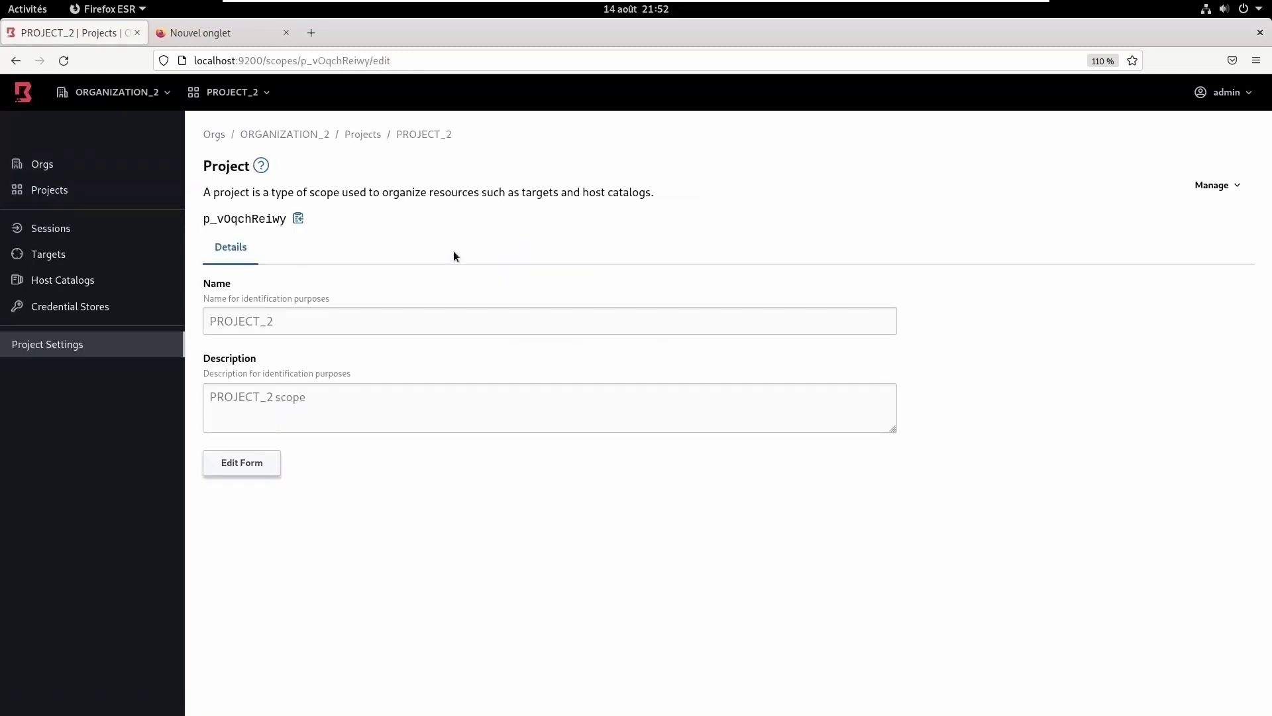
{"action": "left_click", "coordinate": [78, 265]}
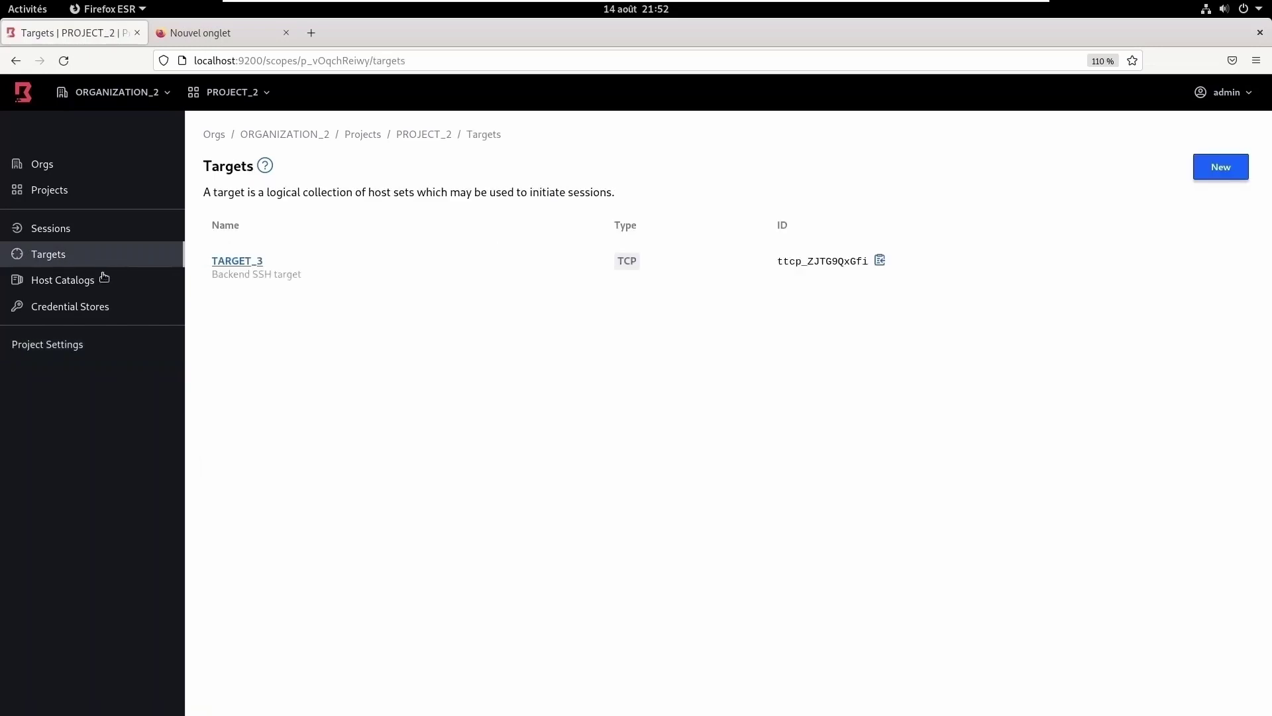
{"action": "left_click", "coordinate": [880, 259]}
- Return to the terminal and paste the TARGET_3 ID ttcp_ZJTG9QxGfi as the command's -target-id value
{"action": "left_click", "coordinate": [28, 8]}
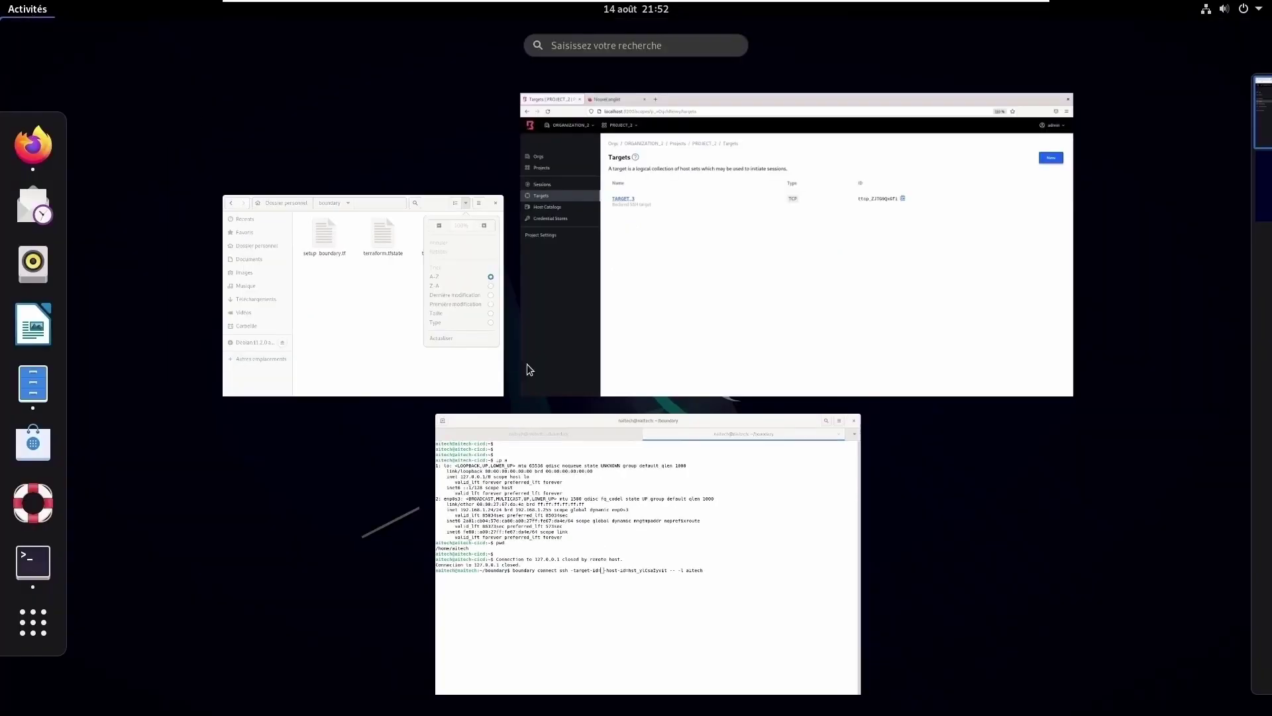
{"action": "left_click", "coordinate": [650, 559]}
{"action": "right_click", "coordinate": [555, 419]}
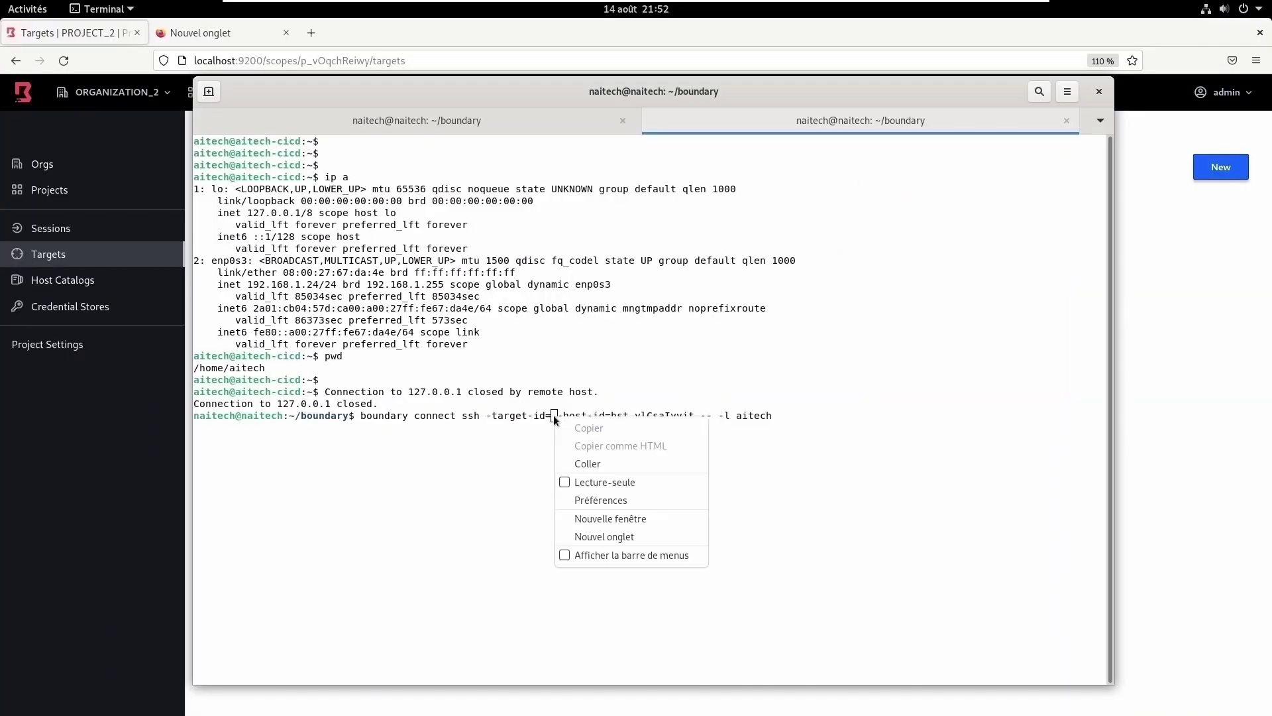
{"action": "left_click", "coordinate": [555, 418]}
{"action": "right_click", "coordinate": [552, 418]}
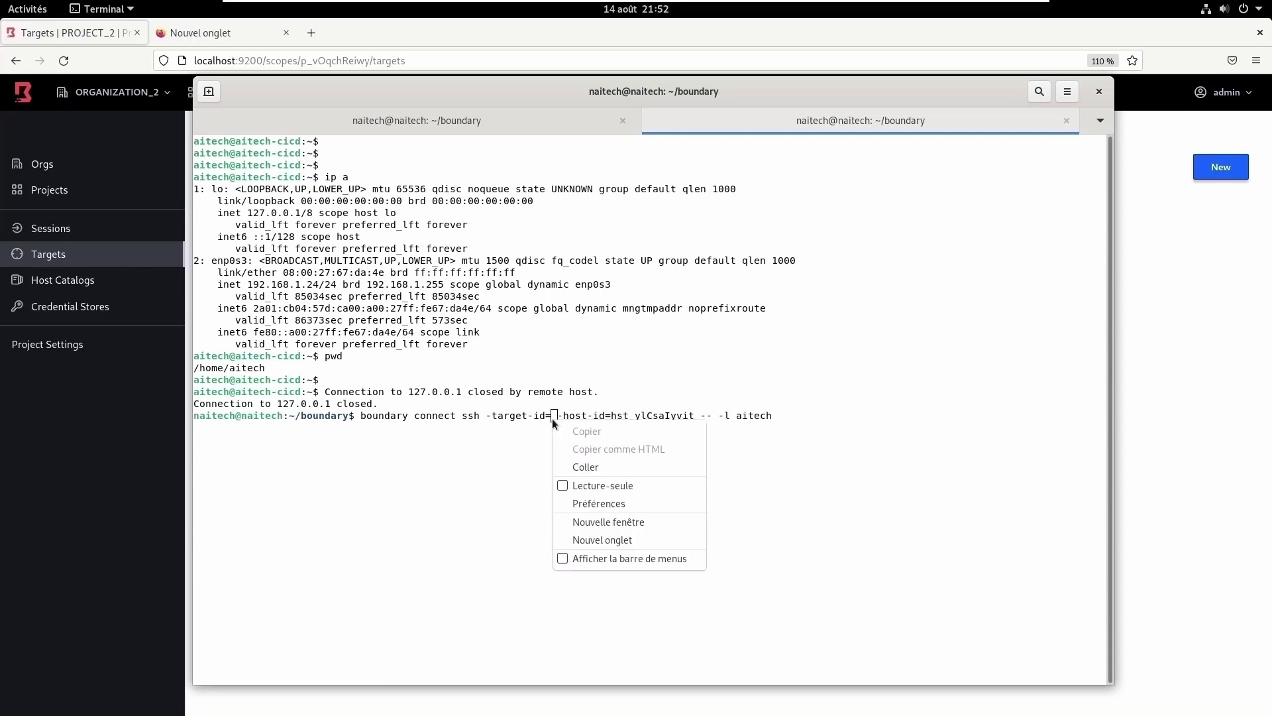
{"action": "left_click", "coordinate": [594, 466]}
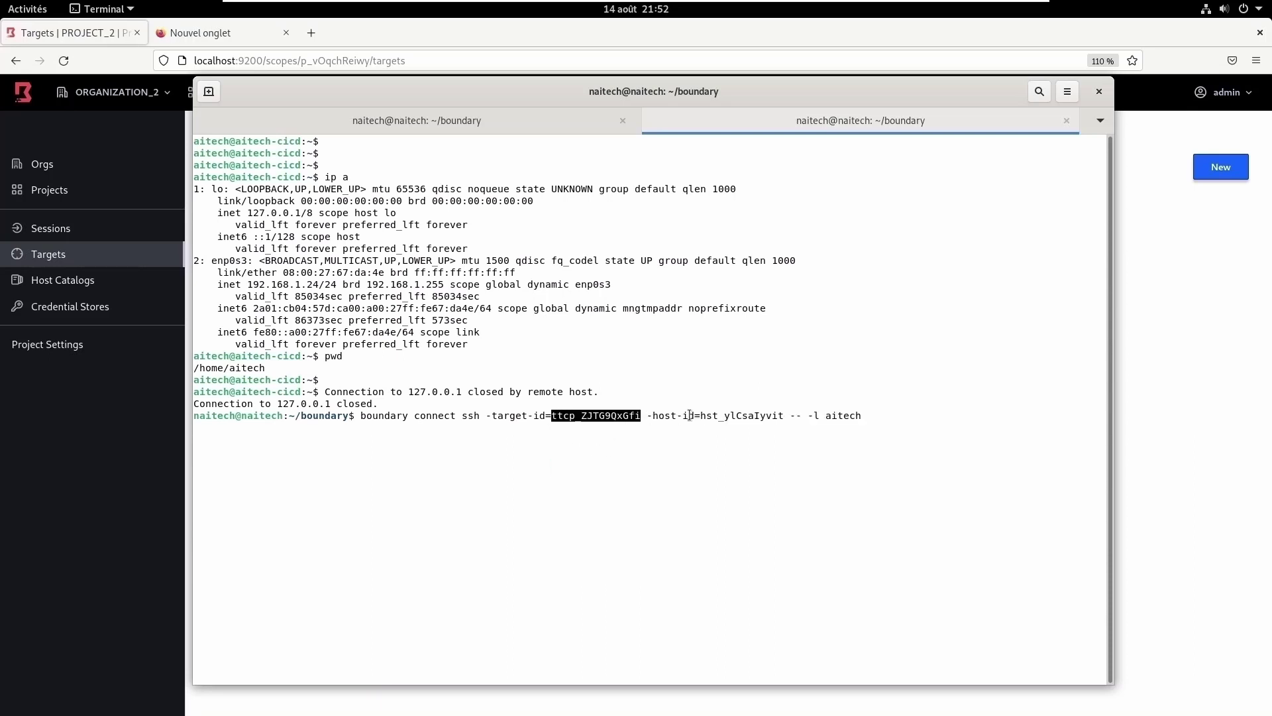
{"action": "key", "text": "Escape"}
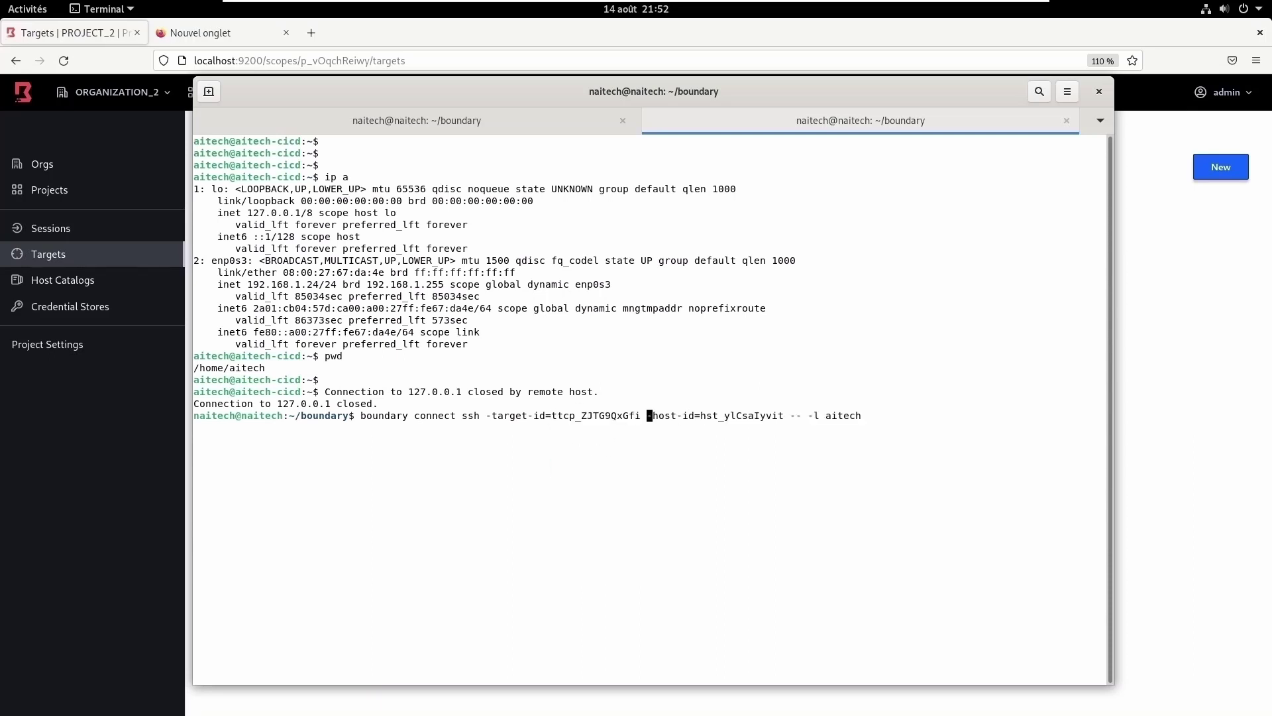
- Place the text cursor at the start of the command's -host-id value and move the terminal window lower
{"action": "key", "text": "Right"}
{"action": "key", "text": "Right"}
{"action": "key", "text": "Right"}
{"action": "key", "text": "Right"}
{"action": "key", "text": "Right"}
{"action": "key", "text": "Right"}
{"action": "key", "text": "Right"}
{"action": "key", "text": "Right"}
{"action": "key", "text": "Right"}
{"action": "key", "text": "Right"}
{"action": "left_click_drag", "start_coordinate": [969, 93], "coordinate": [1003, 334]}
- Switch to Firefox and copy the ID of host SERVER_5 from HOST_CATALOG_3 in PROJECT_2
{"action": "left_click", "coordinate": [412, 264]}
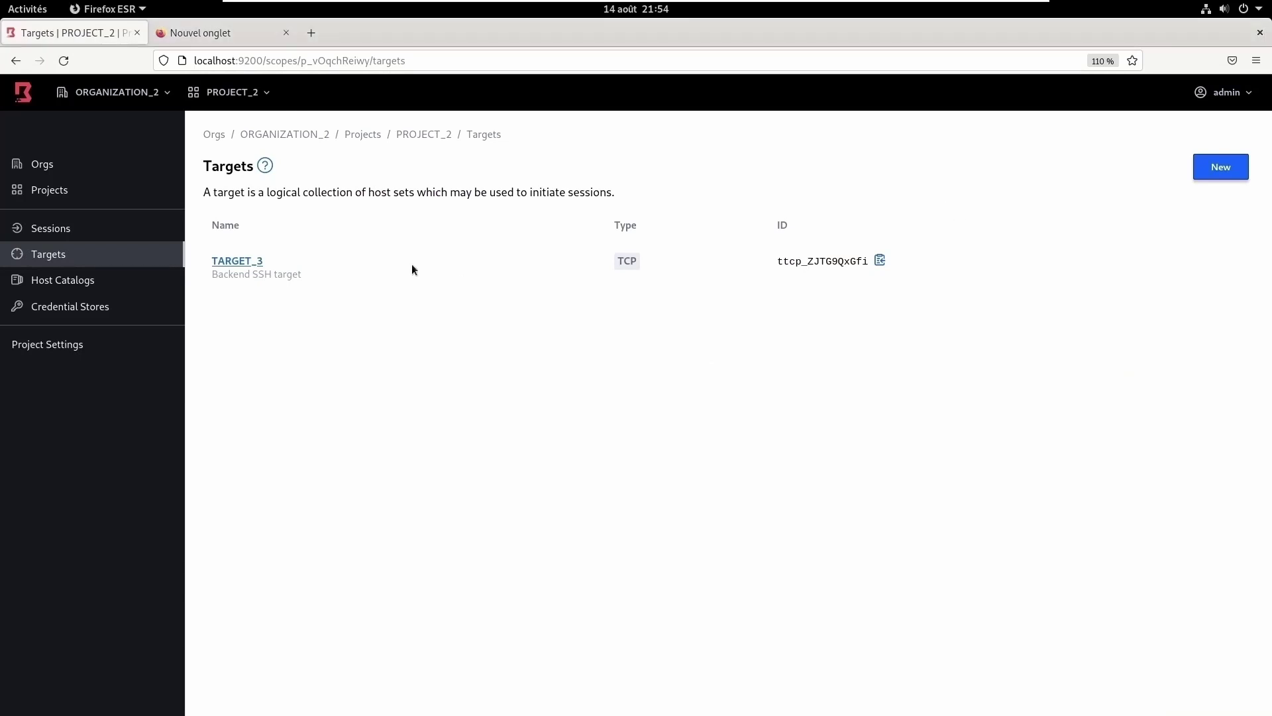
{"action": "left_click", "coordinate": [82, 282]}
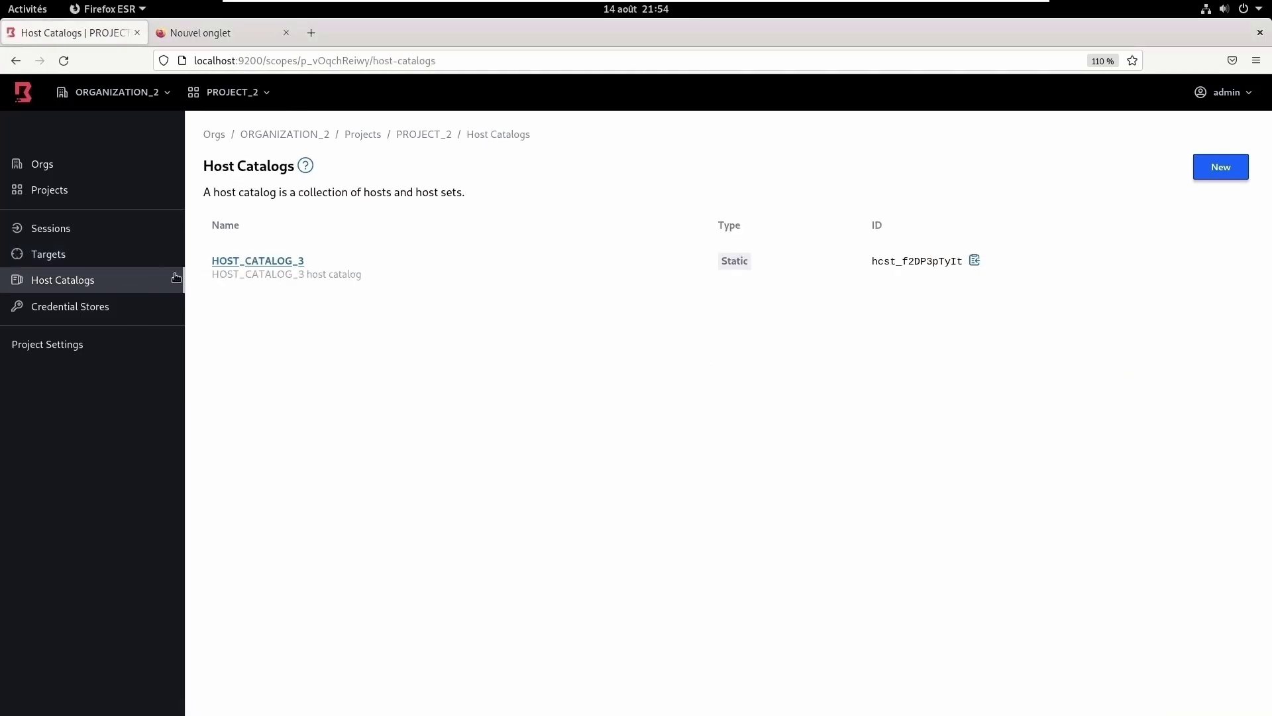
{"action": "left_click", "coordinate": [279, 264]}
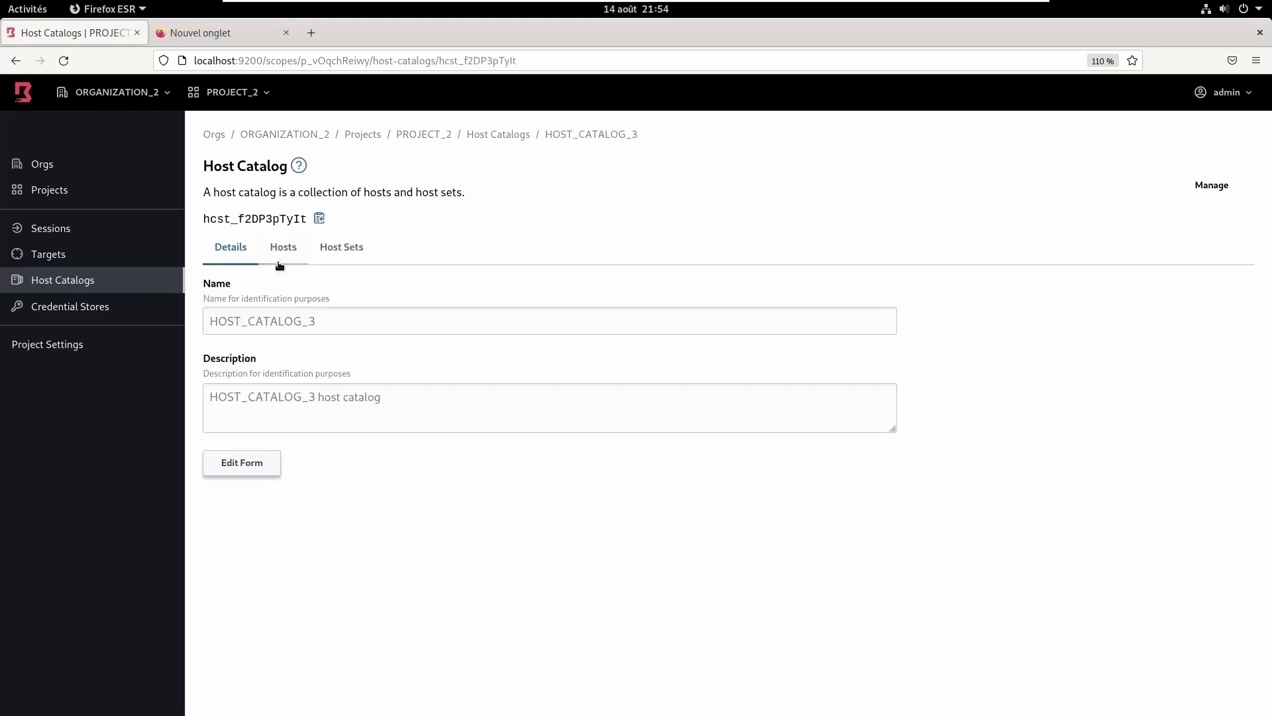
{"action": "left_click", "coordinate": [283, 249]}
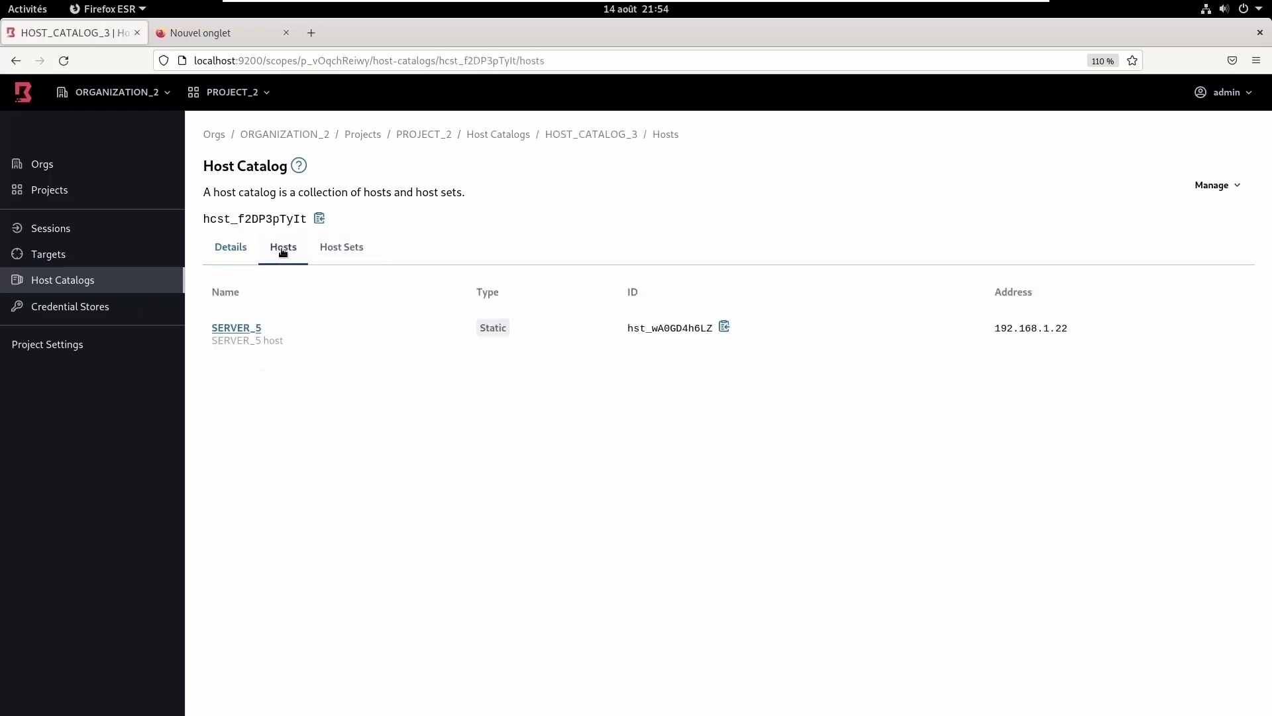
{"action": "left_click", "coordinate": [724, 327]}
- Return to the terminal and replace the command's -host-id value with the copied SERVER_5 ID hst_wA0GD4h6LZ
{"action": "key", "text": "alt+Tab"}
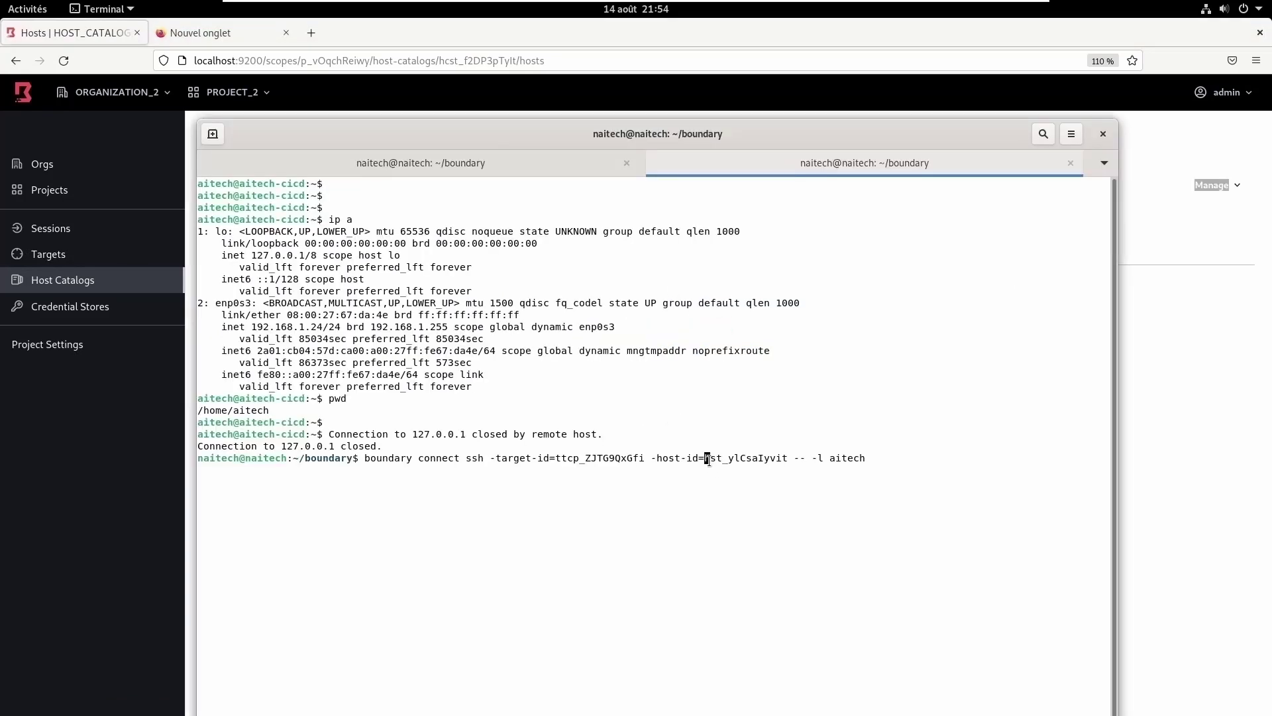
{"action": "key", "text": "Delete"}
{"action": "key", "text": "Delete"}
{"action": "key", "text": "Delete"}
{"action": "key", "text": "Delete"}
{"action": "key", "text": "Delete"}
{"action": "key", "text": "Delete"}
{"action": "key", "text": "Delete"}
{"action": "key", "text": "Delete"}
{"action": "key", "text": "Delete"}
{"action": "key", "text": "Delete"}
{"action": "key", "text": "Delete"}
{"action": "key", "text": "Delete"}
{"action": "key", "text": "Delete"}
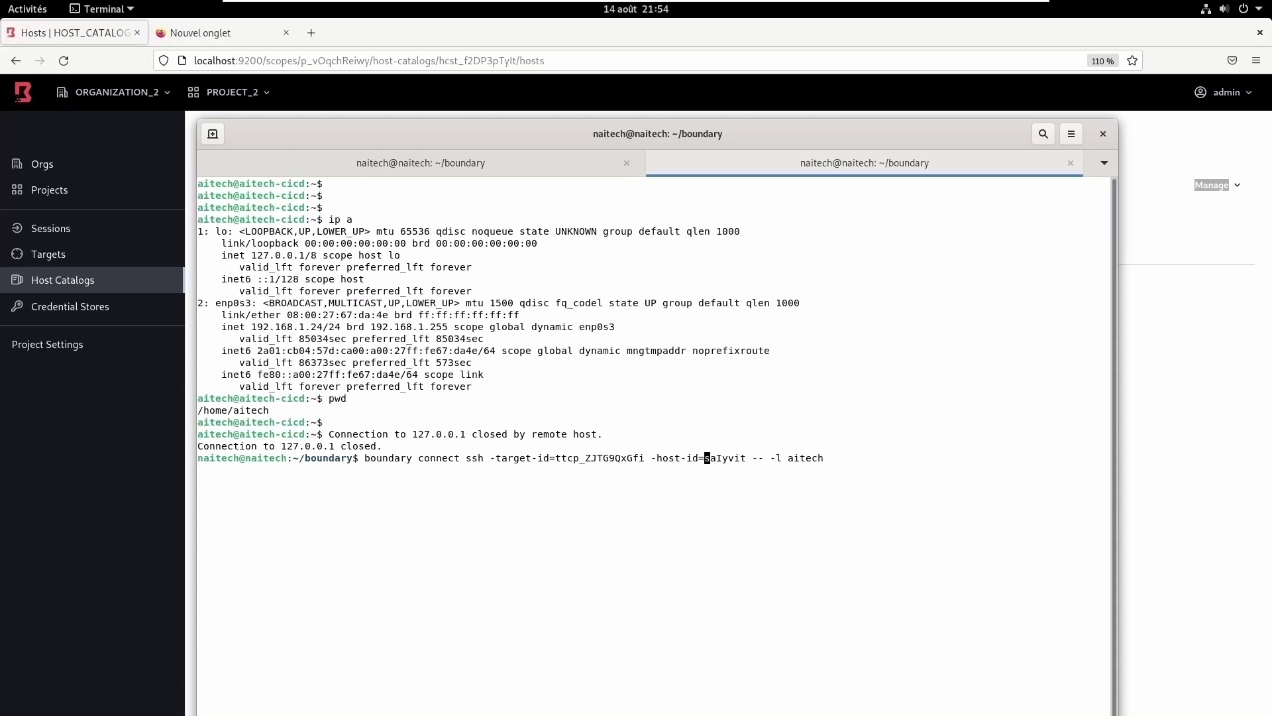
{"action": "key", "text": "Delete"}
{"action": "right_click", "coordinate": [706, 462]}
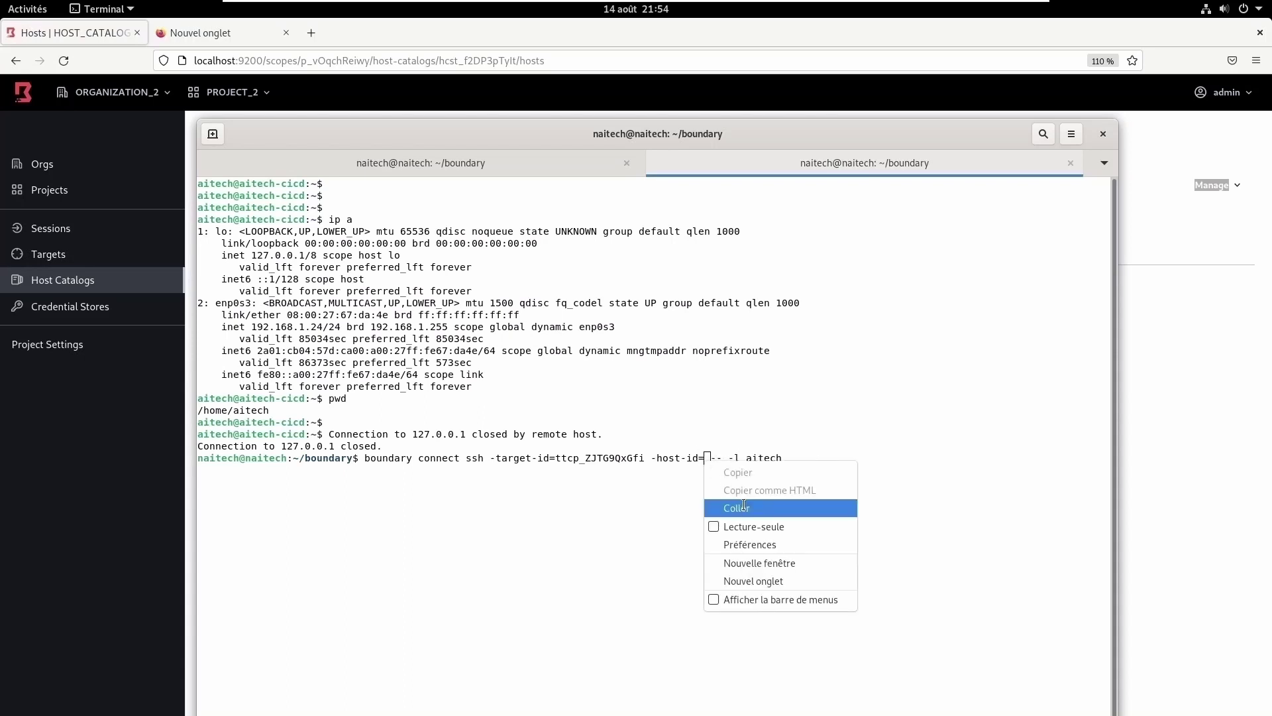
{"action": "left_click", "coordinate": [741, 505]}
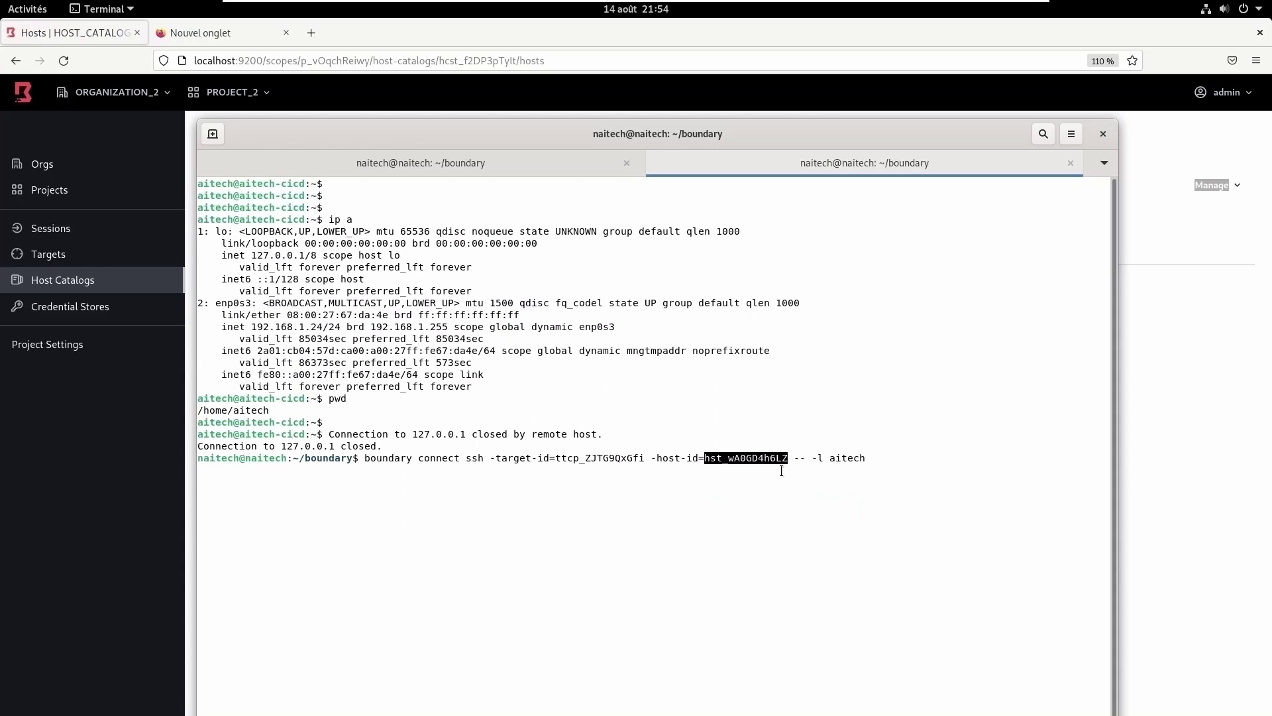
{"action": "key", "text": "Right"}
{"action": "key", "text": "Left"}
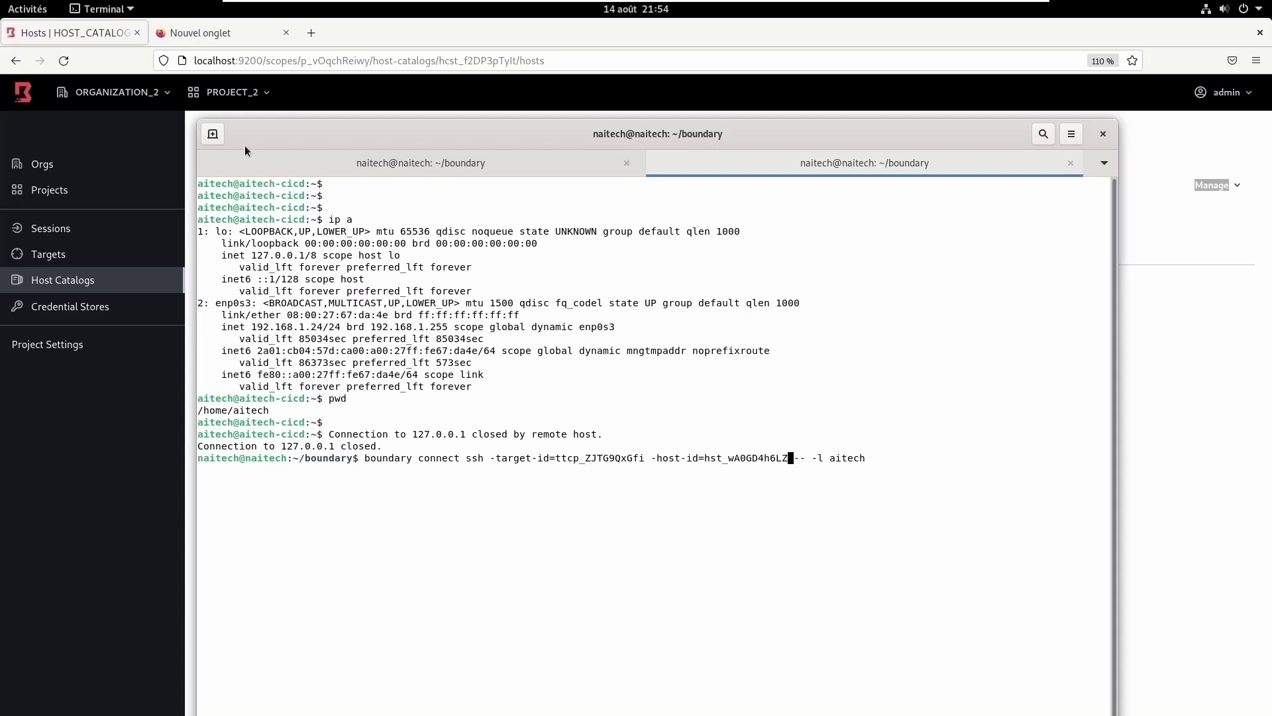
- Open a new terminal tab, switch to Firefox and check SERVER_5's address in HOST_CATALOG_3
{"action": "left_click", "coordinate": [212, 134]}
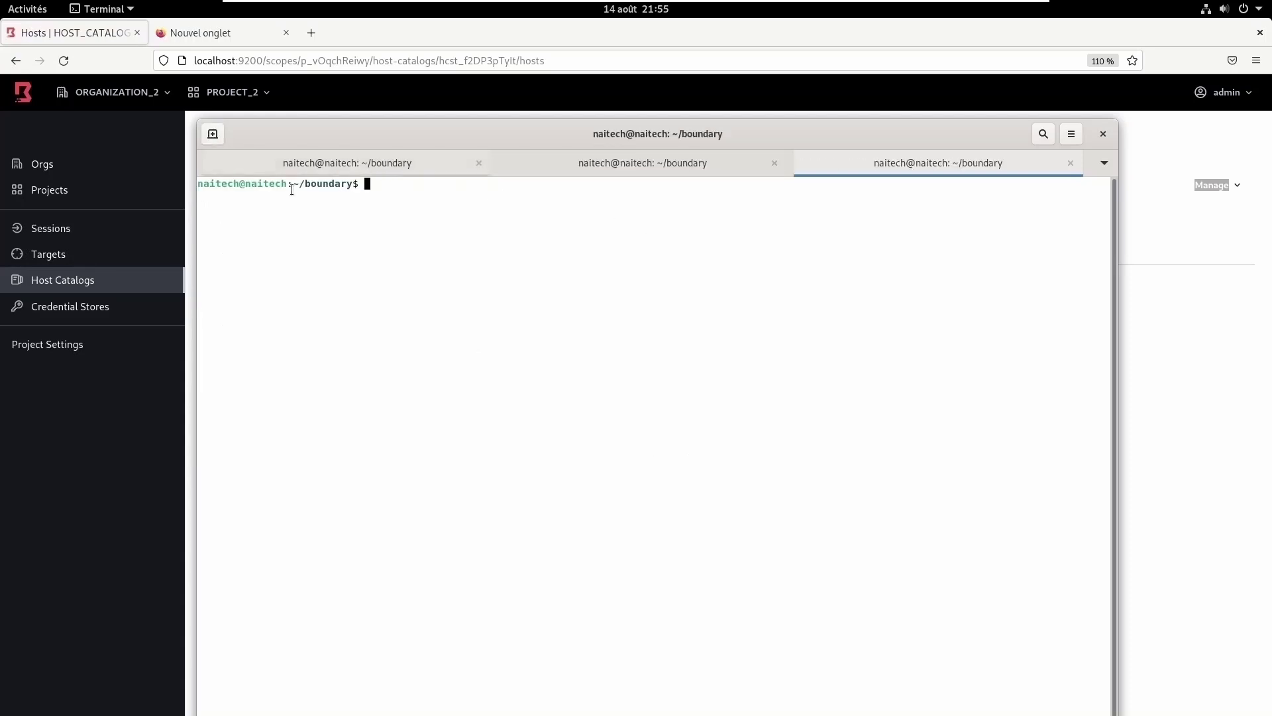
{"action": "left_click", "coordinate": [77, 424]}
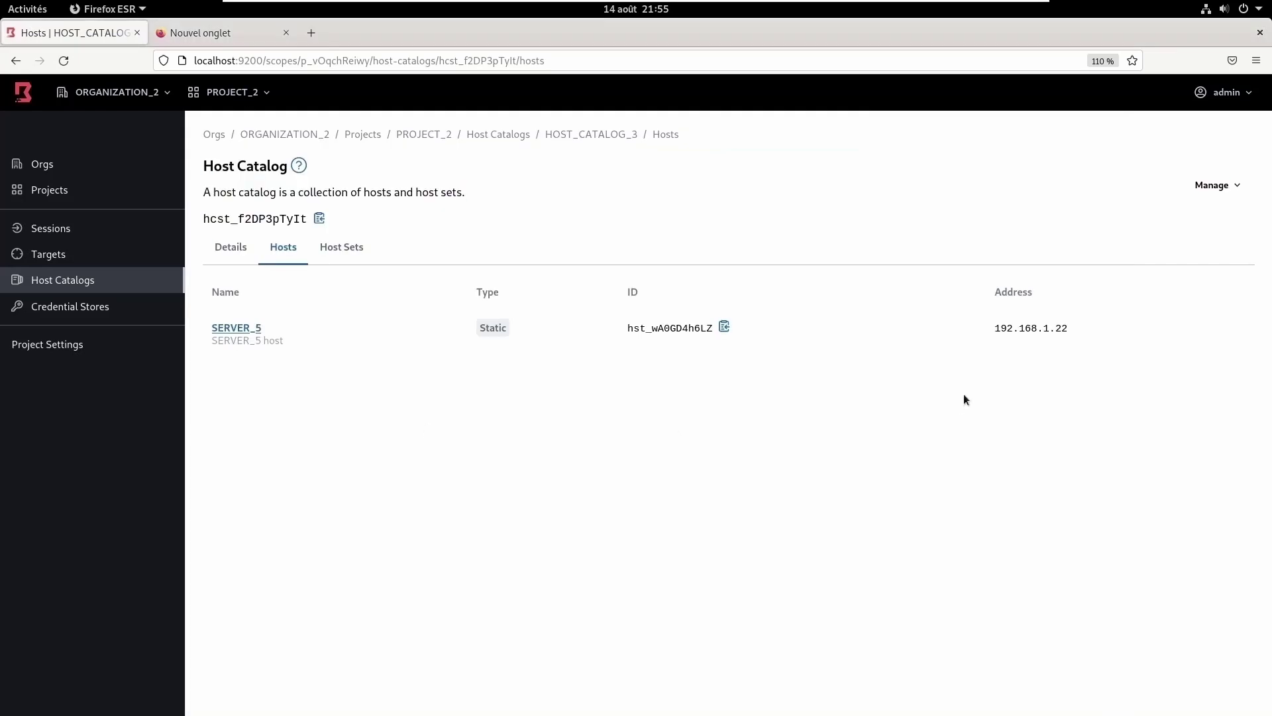
{"action": "left_click_drag", "start_coordinate": [994, 329], "coordinate": [1014, 329]}
- Return to the terminal, move its window clear of the host address, ping 192.168.1.22 and stop the ping after a few replies
{"action": "left_click", "coordinate": [28, 12]}
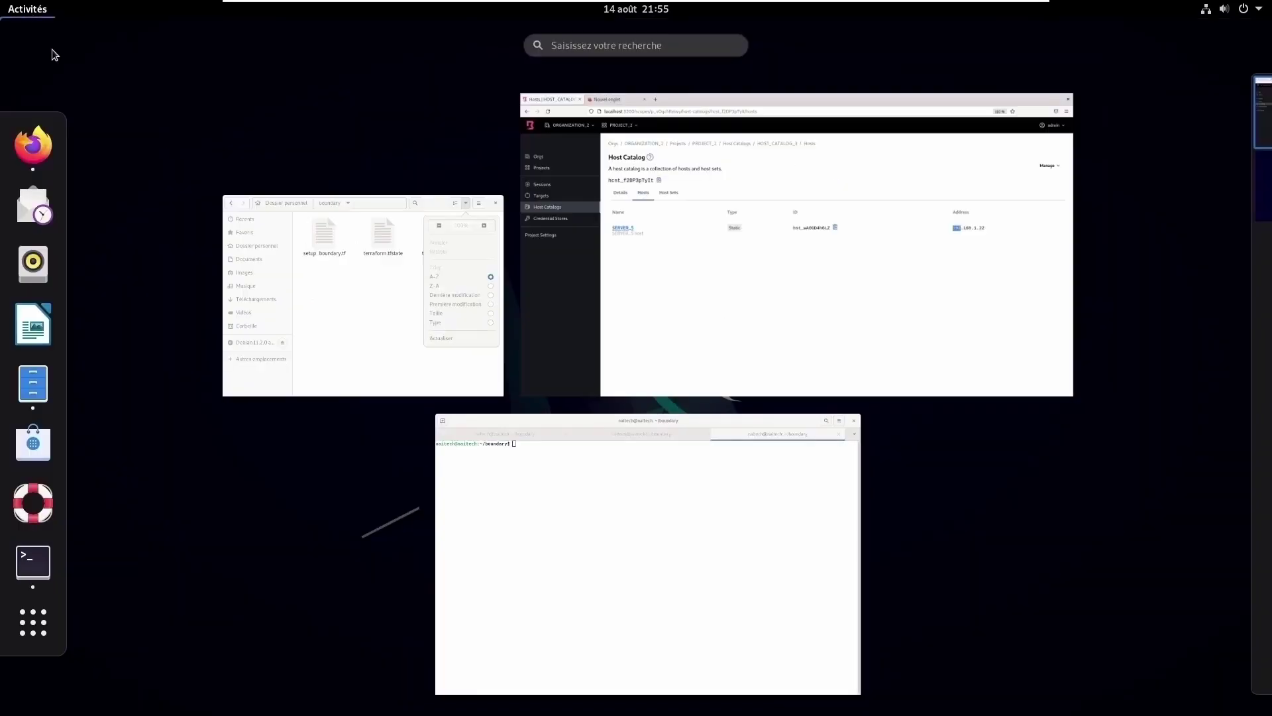
{"action": "left_click", "coordinate": [546, 492]}
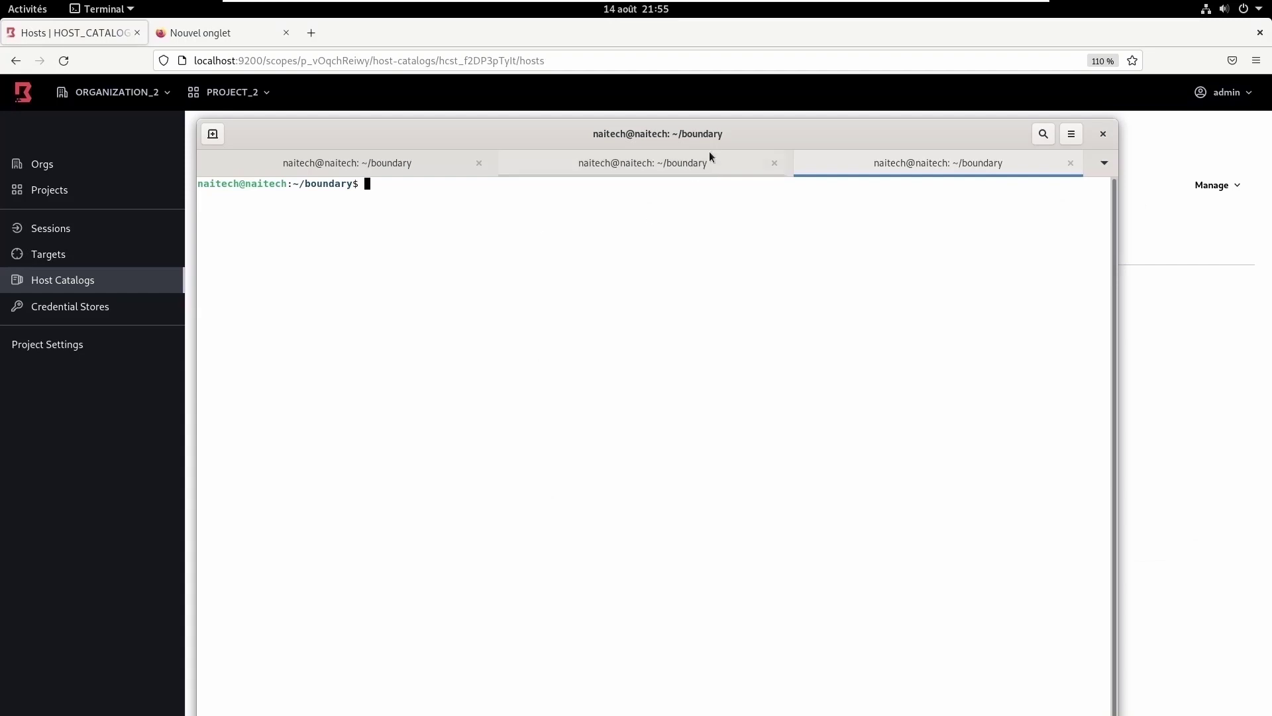
{"action": "left_click_drag", "start_coordinate": [764, 132], "coordinate": [619, 121]}
{"action": "type", "text": "p"}
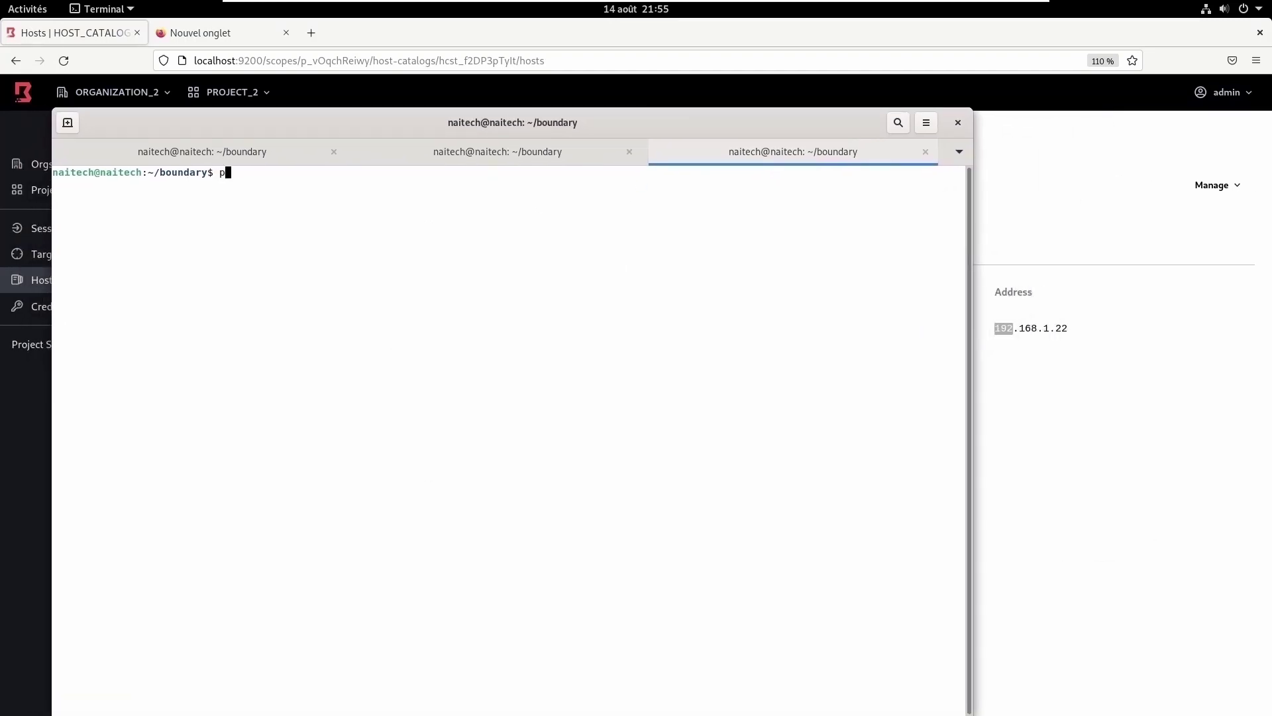
{"action": "type", "text": "ing 192.168.1.22"}
{"action": "key", "text": "Return"}
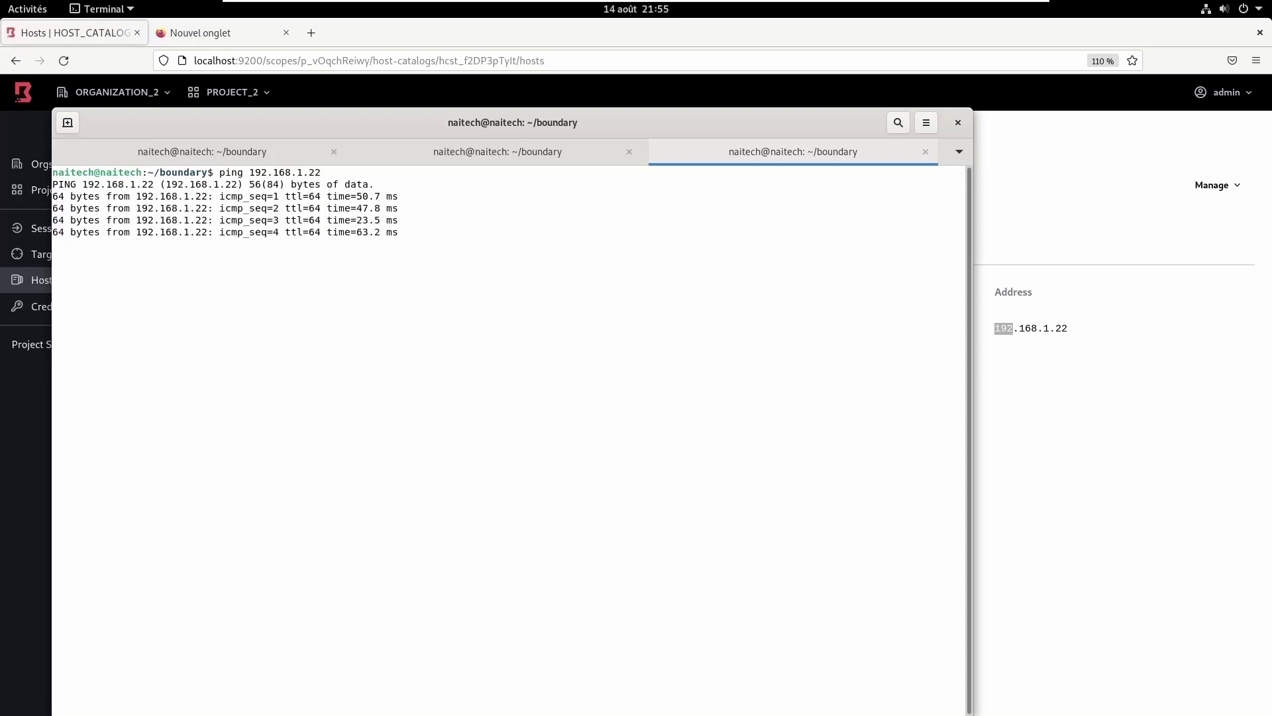
{"action": "key", "text": "ctrl+c"}
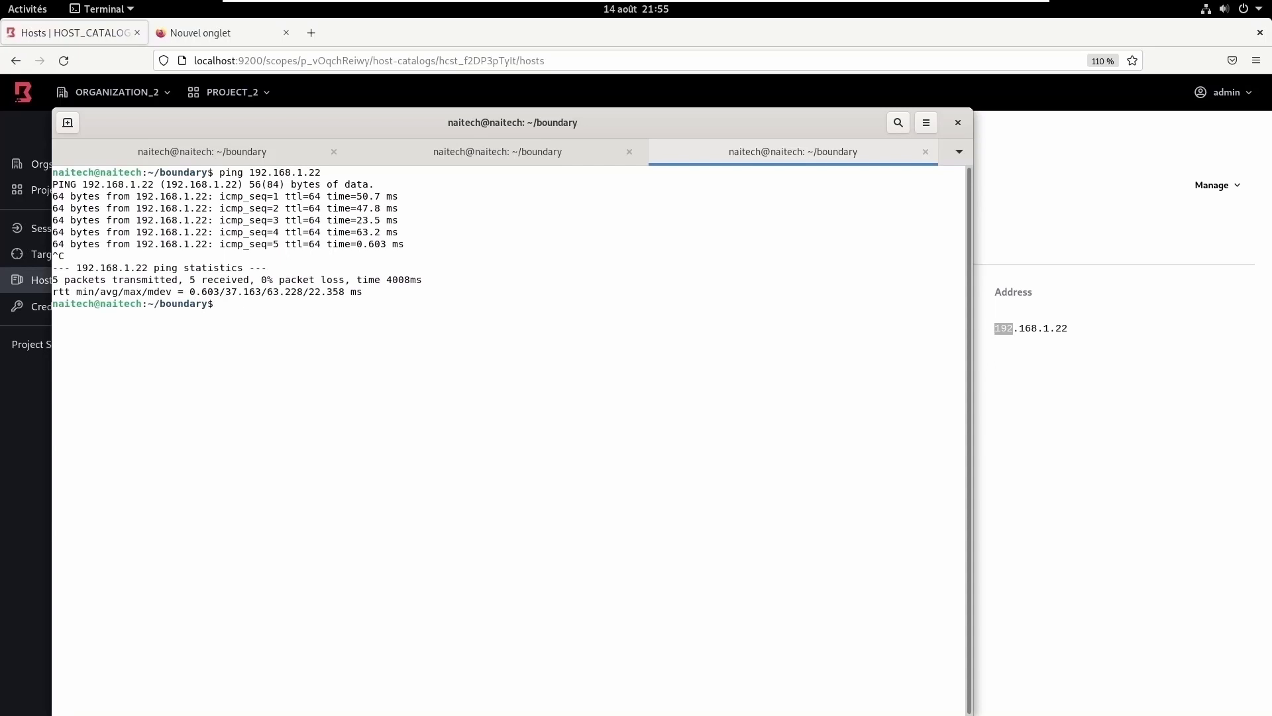
- Return to the prepared boundary connect ssh command for TARGET_3 and SERVER_5, and run it as user aitech
{"action": "left_click", "coordinate": [573, 148]}
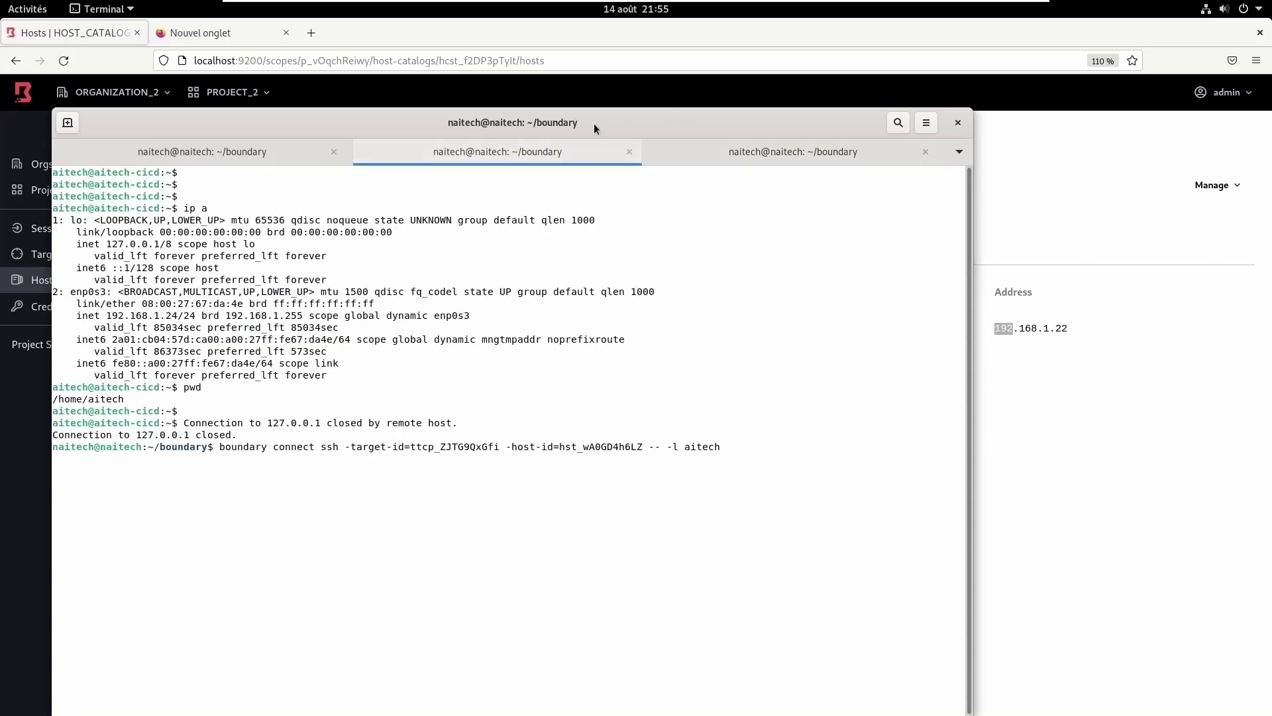
{"action": "left_click_drag", "start_coordinate": [594, 123], "coordinate": [762, 108]}
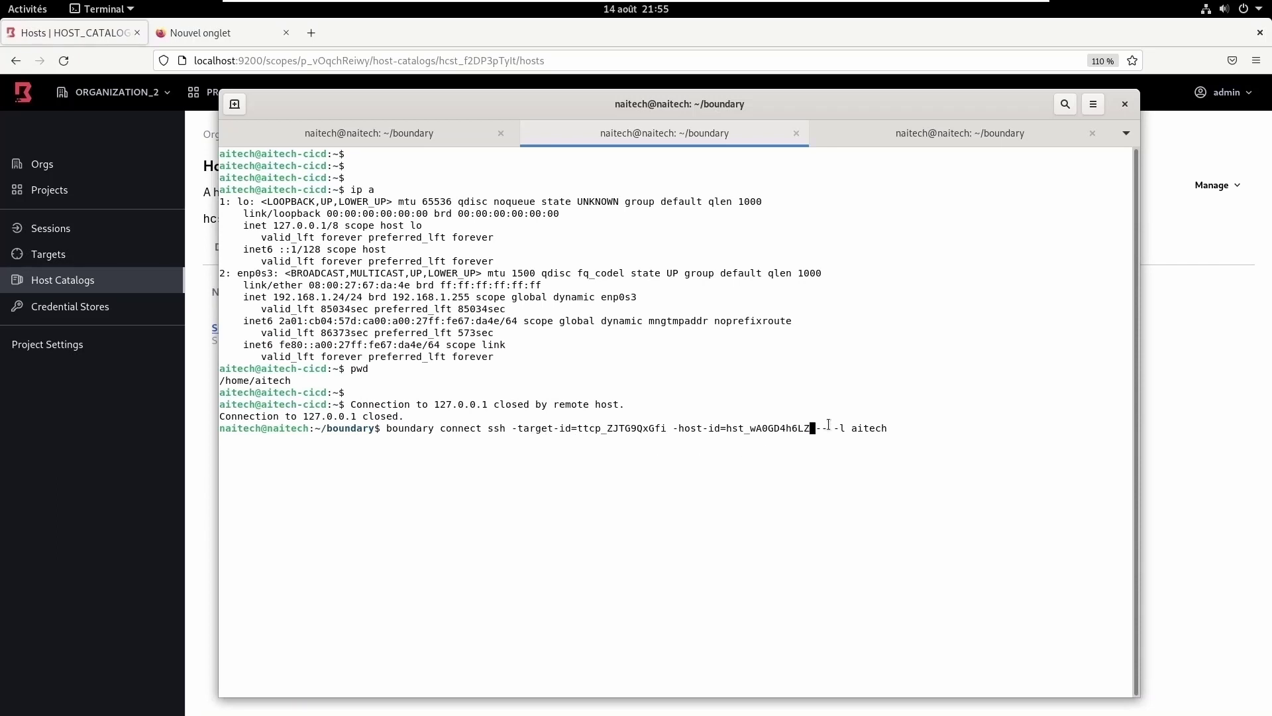
{"action": "key", "text": "Right"}
{"action": "key", "text": "Right"}
{"action": "key", "text": "Right"}
{"action": "key", "text": "Right"}
{"action": "key", "text": "Right"}
{"action": "key", "text": "Right"}
{"action": "key", "text": "Right"}
{"action": "key", "text": "Right"}
{"action": "key", "text": "Right"}
{"action": "key", "text": "Right"}
{"action": "key", "text": "Right"}
{"action": "key", "text": "Right"}
{"action": "key", "text": "Return"}
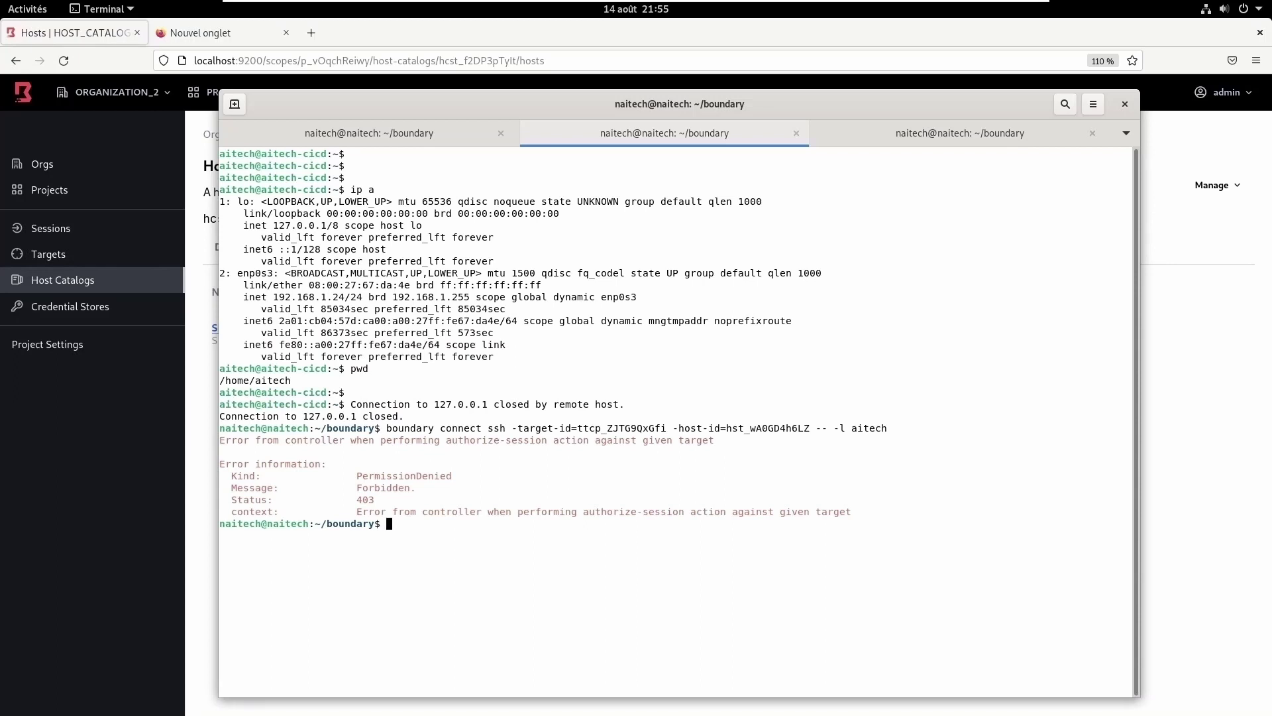
- Switch to the Boundary console in Chromium and view the members of GROUP_1 in ORGANIZATION_2
{"action": "key", "text": "alt+Tab"}
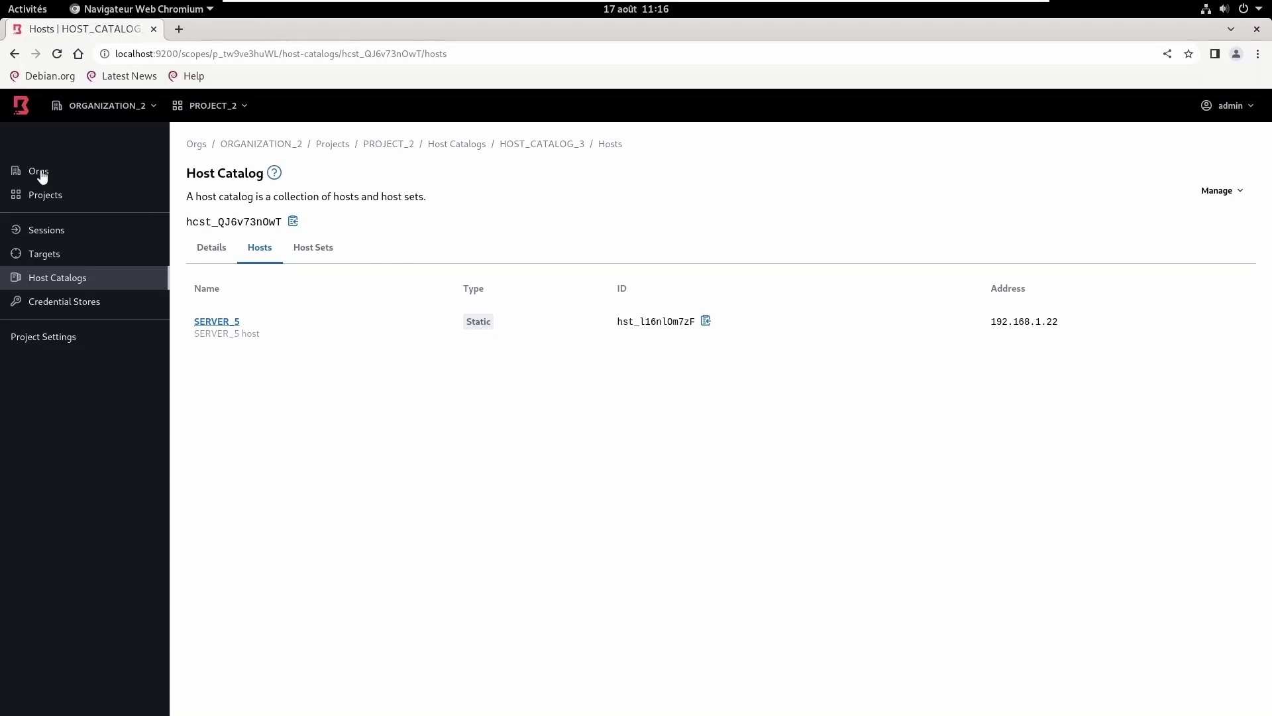
{"action": "left_click", "coordinate": [284, 148]}
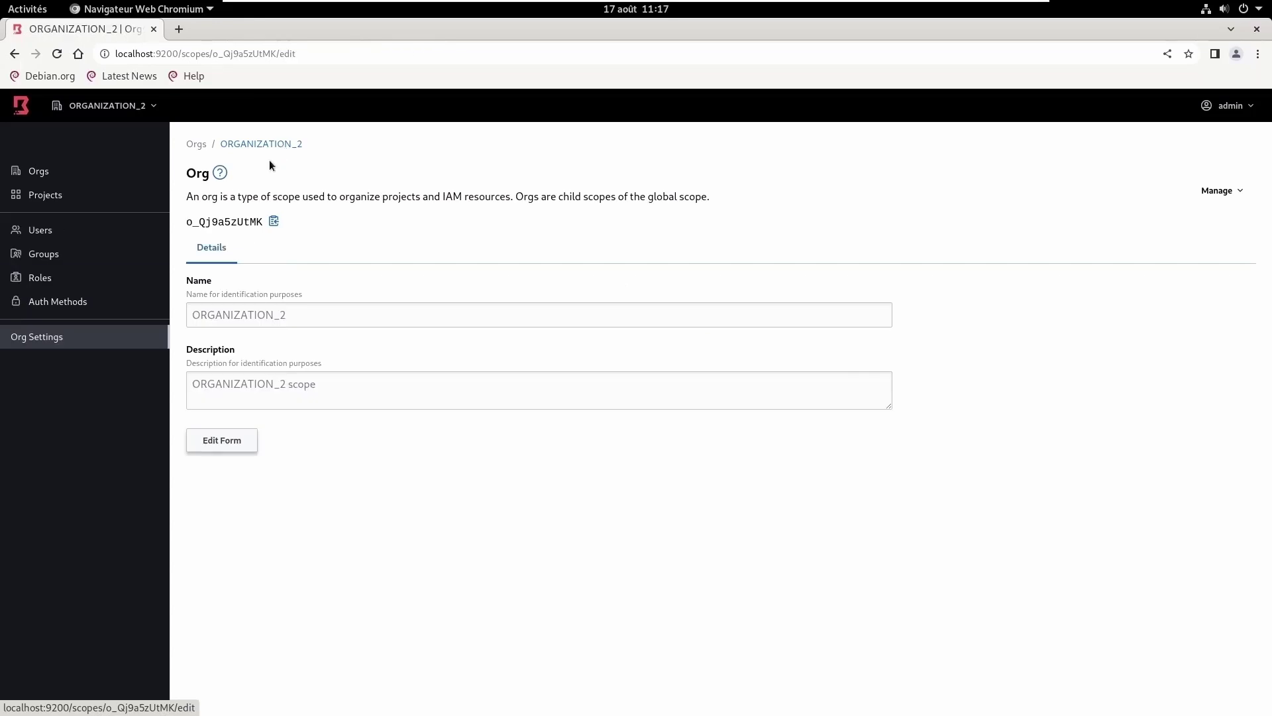
{"action": "left_click", "coordinate": [74, 259]}
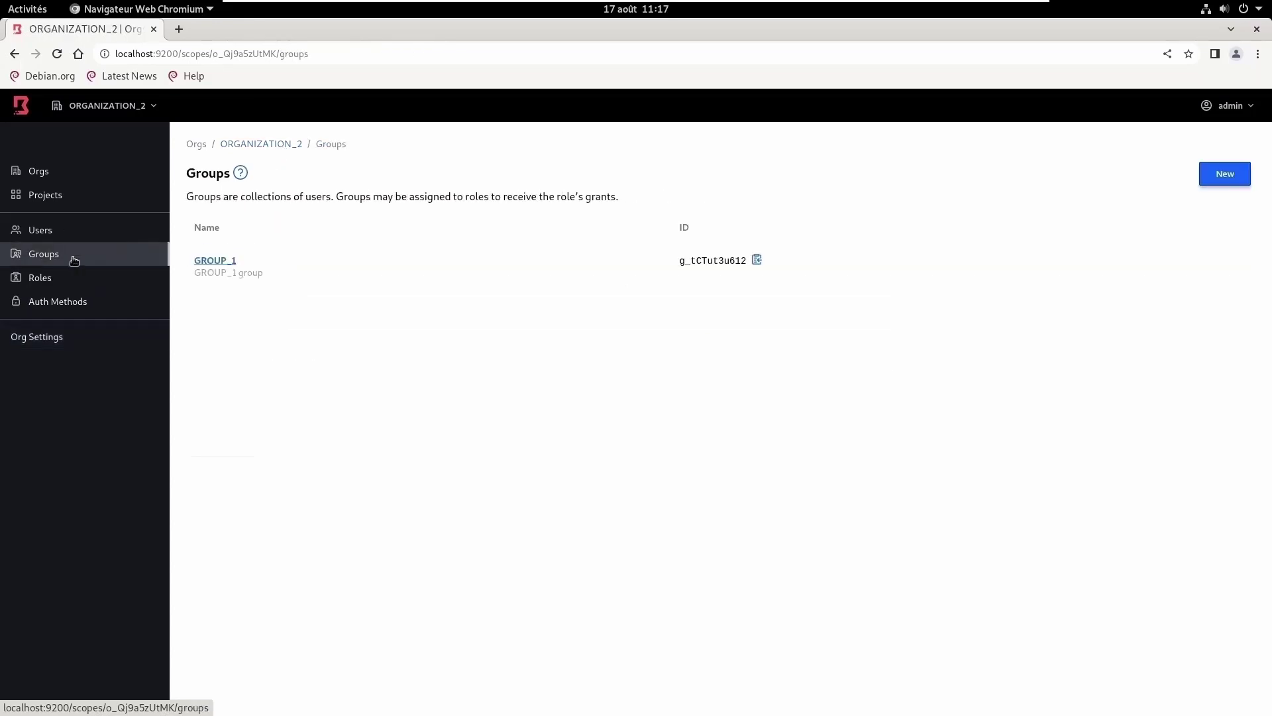
{"action": "left_click", "coordinate": [216, 261]}
{"action": "left_click", "coordinate": [268, 249]}
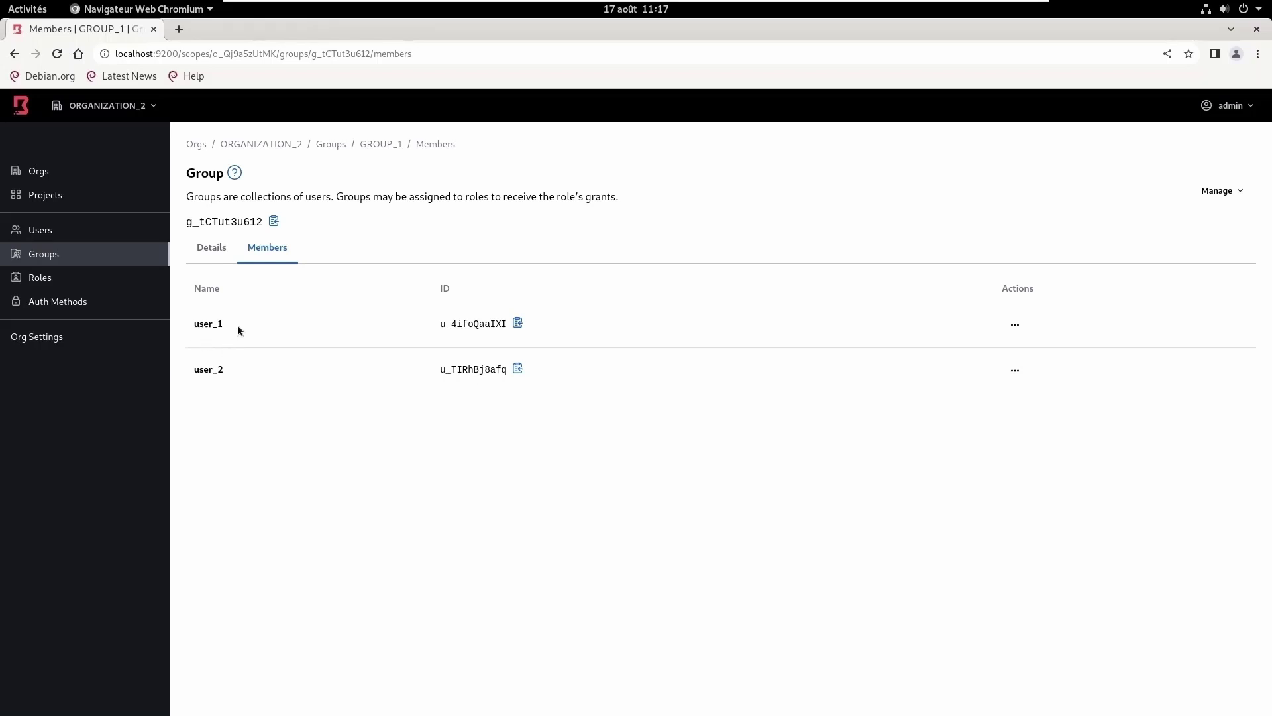
- Examine the grant scope and principals of ROLE_3 in ORGANIZATION_2
{"action": "left_click", "coordinate": [51, 279]}
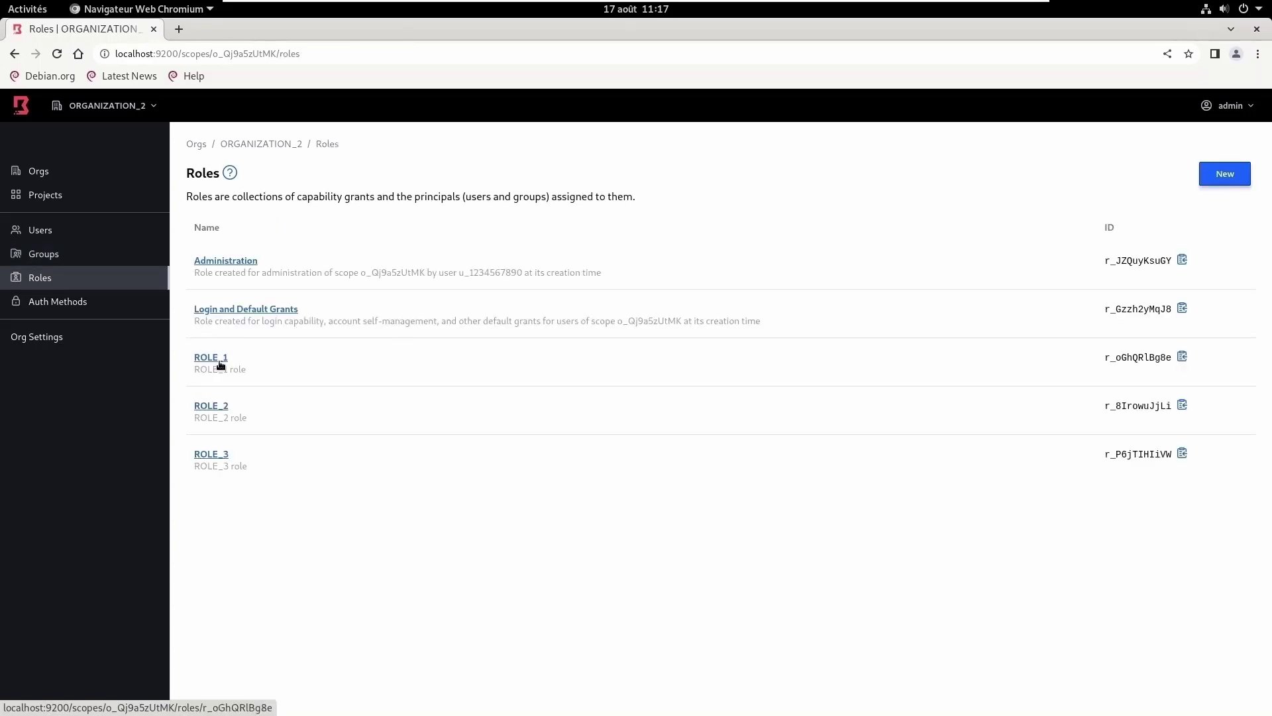
{"action": "left_click", "coordinate": [212, 454]}
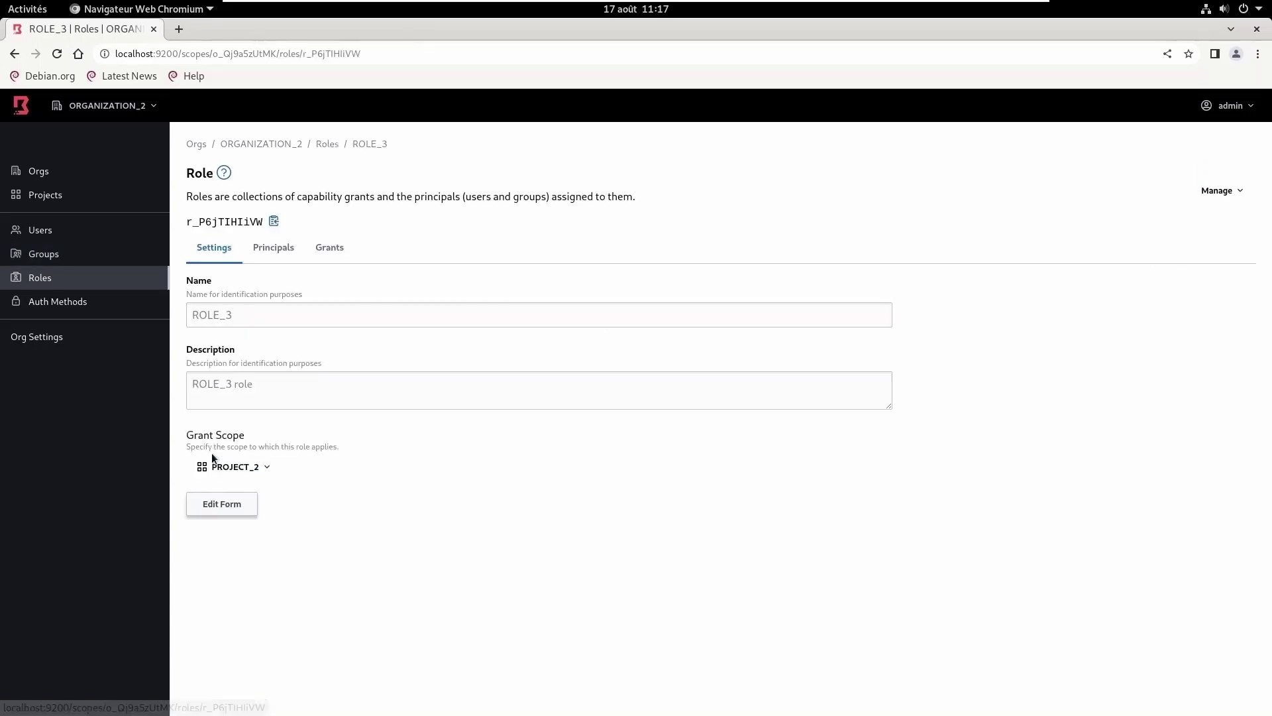
{"action": "left_click", "coordinate": [271, 247]}
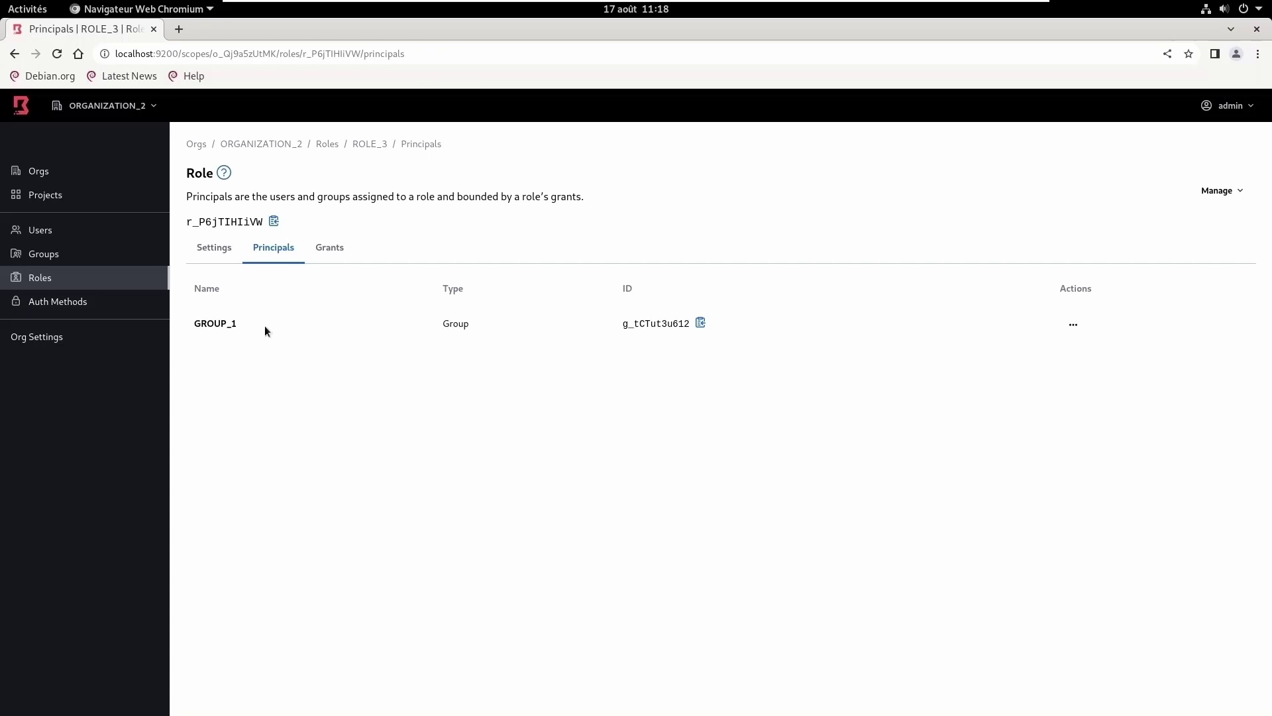
- Switch to the terminal, replace the Terraform output tab with a fresh tab and move the window toward the screen centre
{"action": "key", "text": "alt+Tab"}
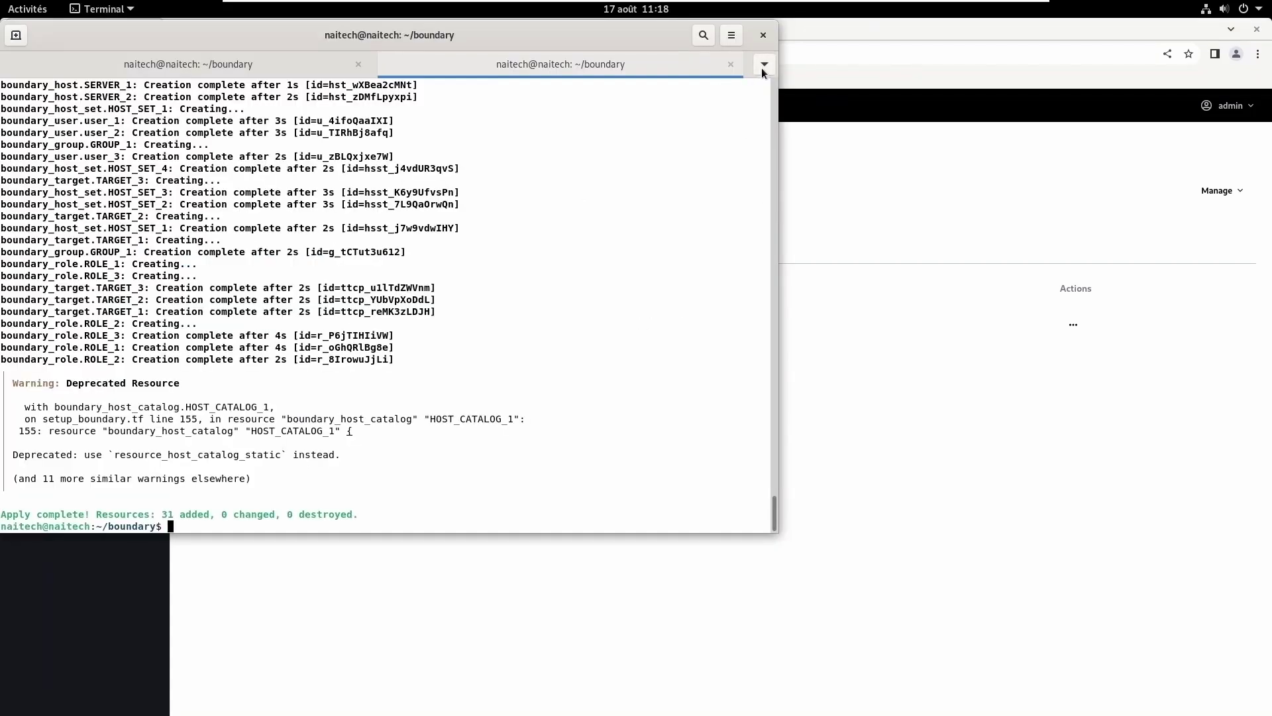
{"action": "left_click", "coordinate": [730, 65]}
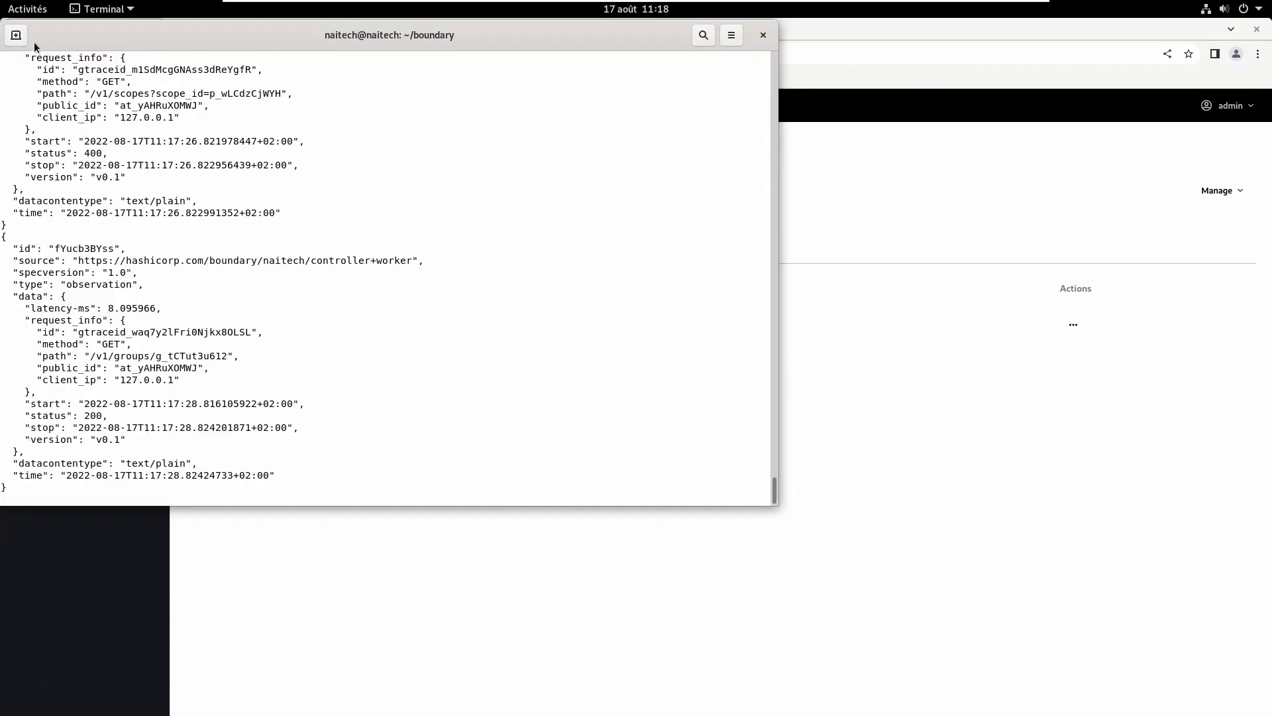
{"action": "left_click", "coordinate": [16, 35]}
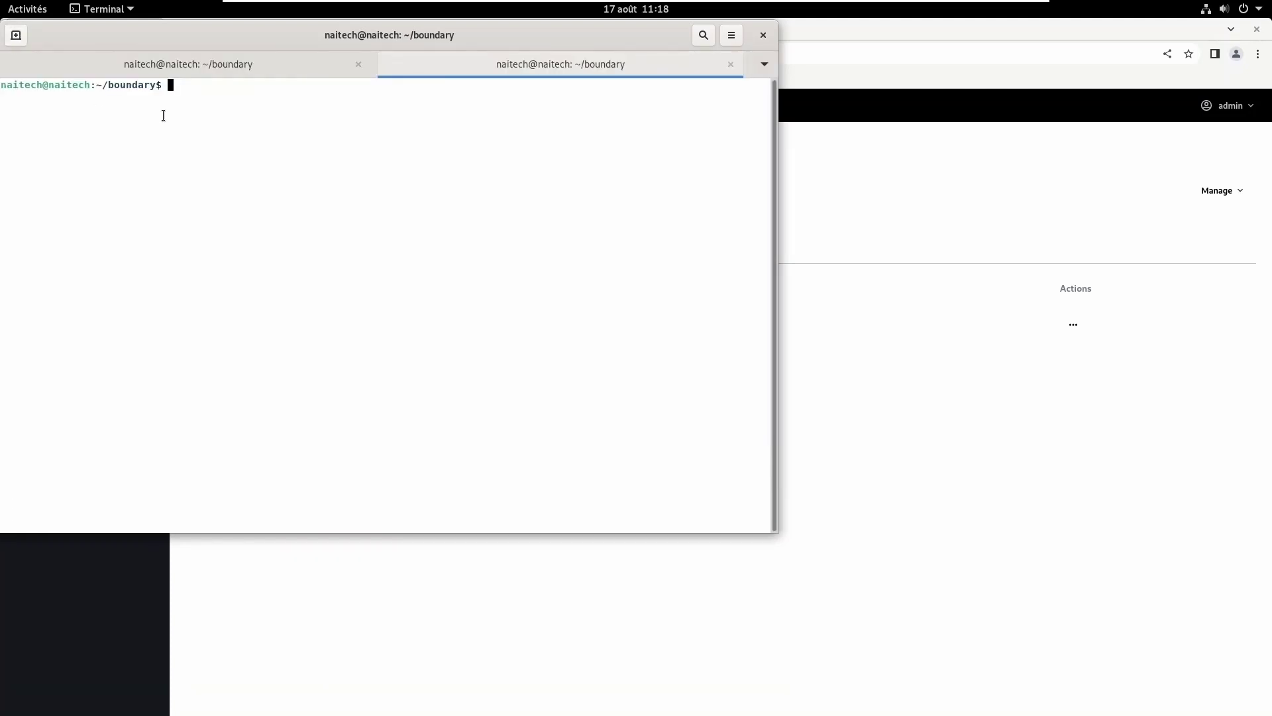
{"action": "left_click_drag", "start_coordinate": [234, 46], "coordinate": [295, 100]}
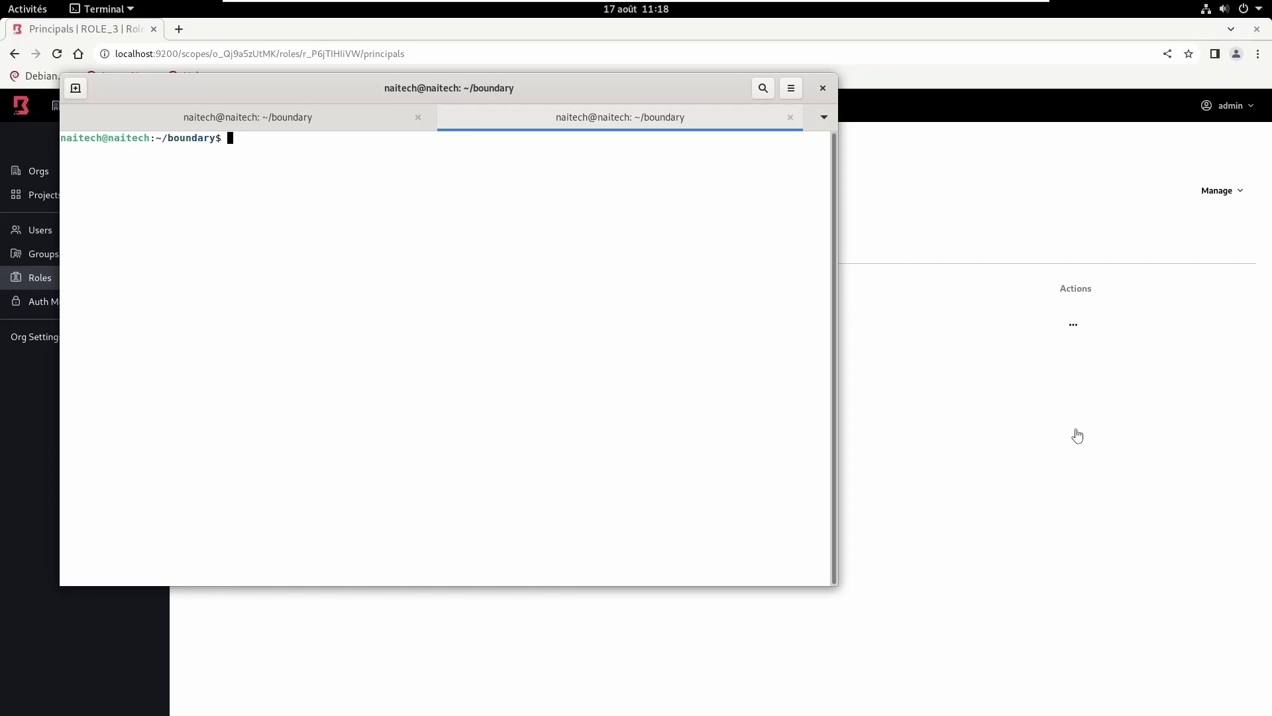
- Begin the command sudo boundary authenticate password with an empty -auth-method-id= option
{"action": "type", "text": "sudo n"}
{"action": "type", "text": "oundary authenticate password"}
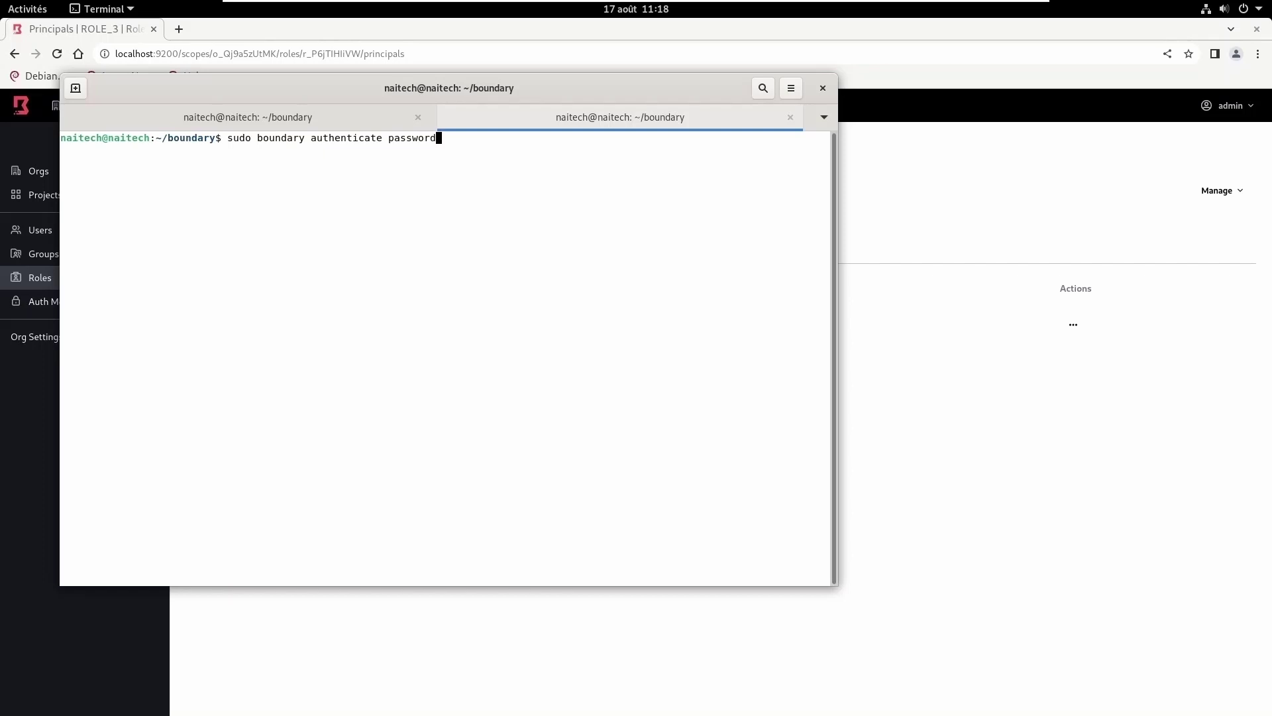
{"action": "type", "text": " -auth-method-id="}
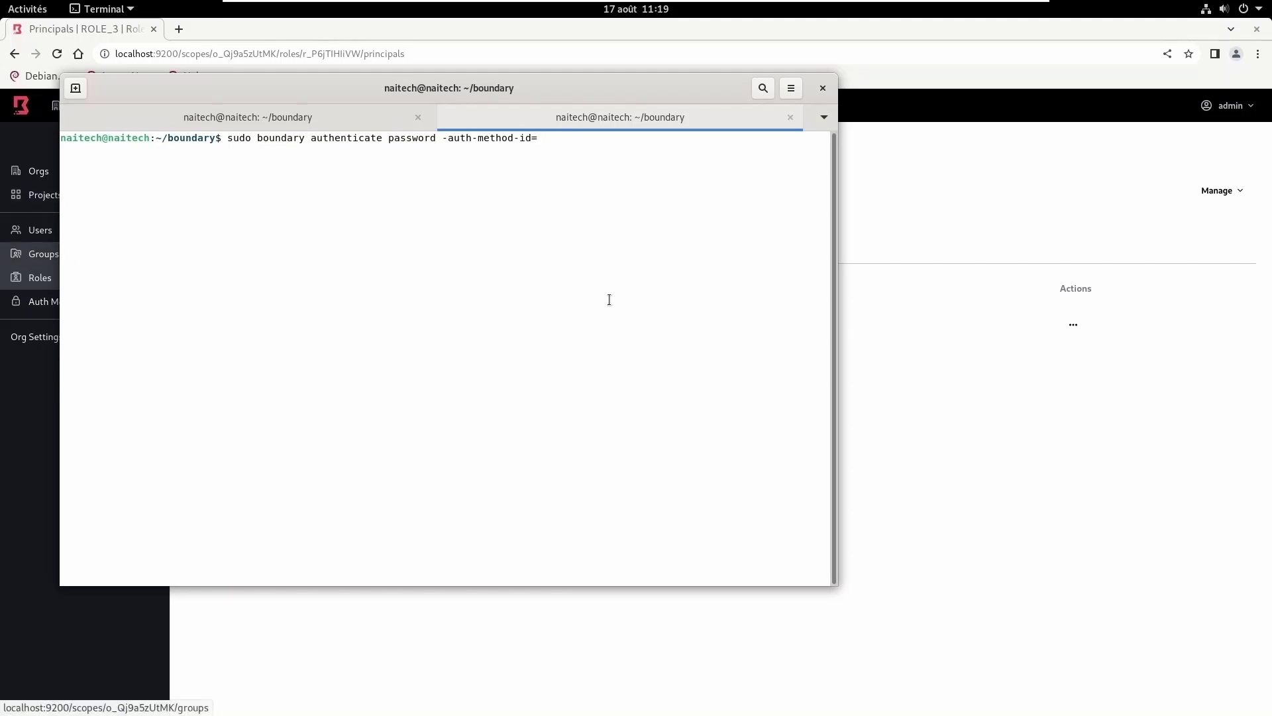
- Switch to Chromium and copy the ID of AUTH_METHOD_1 from ORGANIZATION_2's auth methods
{"action": "left_click", "coordinate": [961, 161]}
{"action": "left_click", "coordinate": [74, 303]}
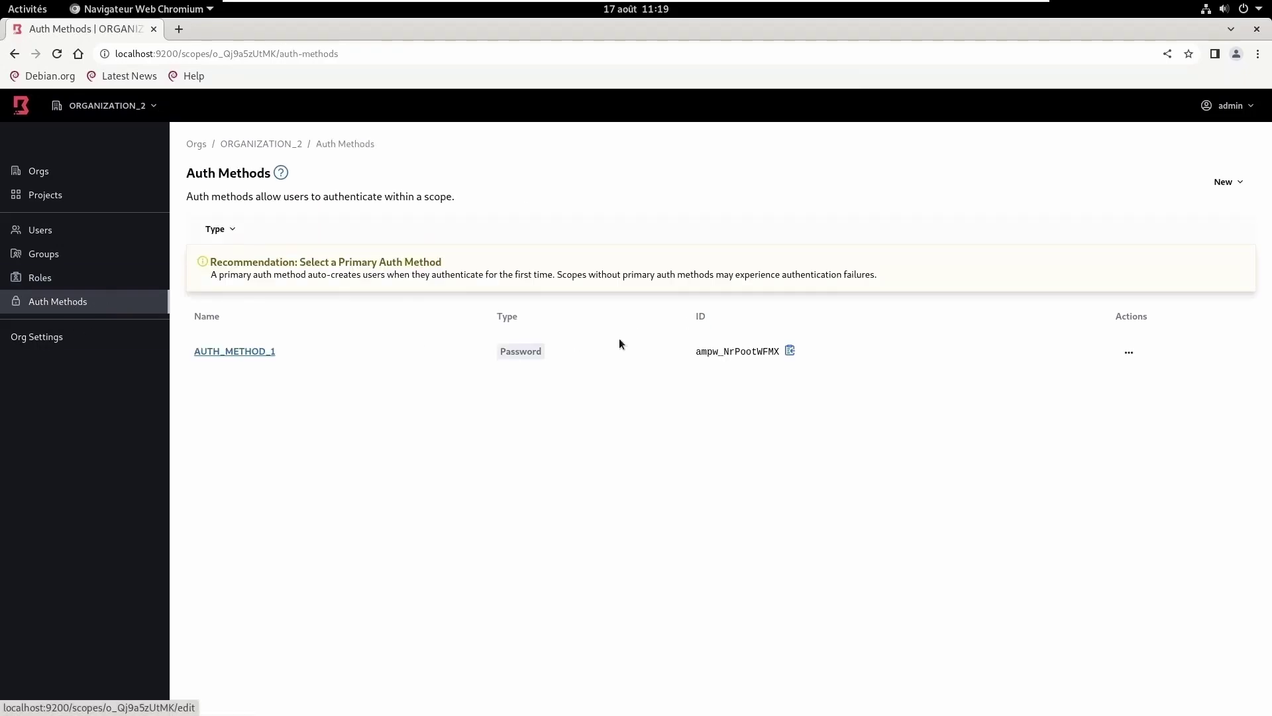
{"action": "left_click", "coordinate": [791, 352]}
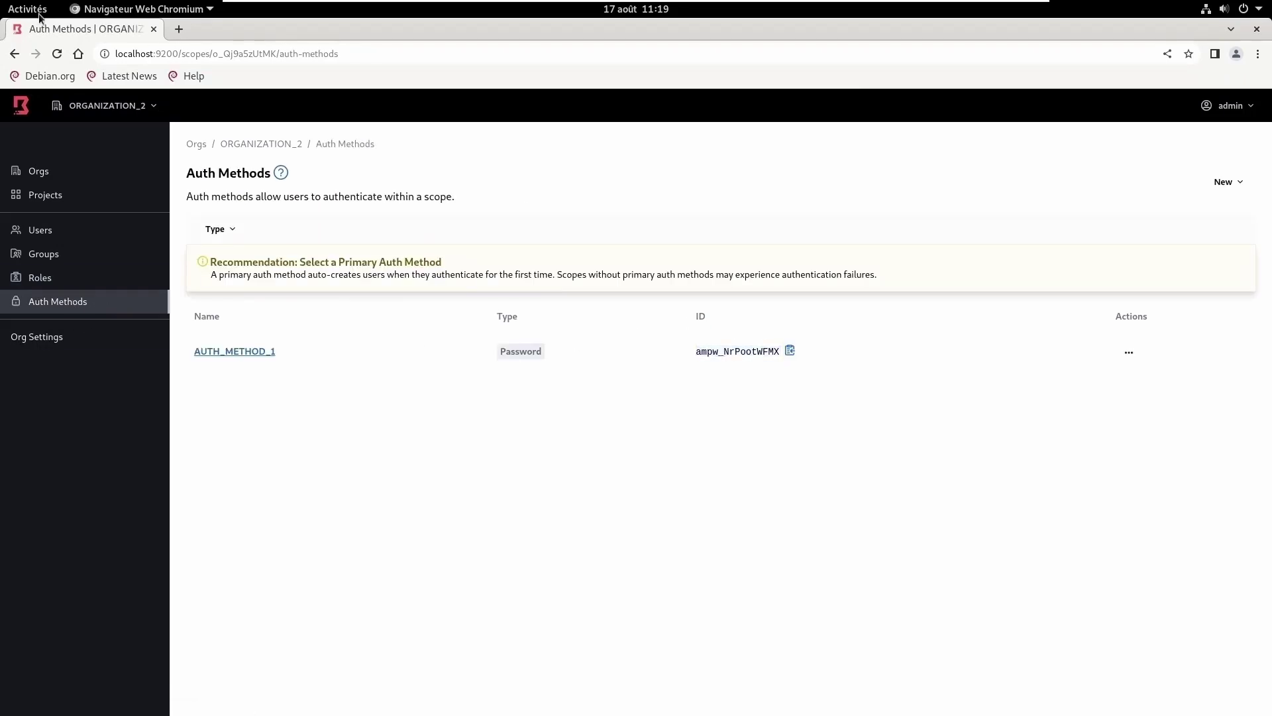
- Return to the terminal, paste ampw_NrPootWFMX as the -auth-method-id value and widen the terminal window
{"action": "key", "text": "alt+Tab"}
{"action": "right_click", "coordinate": [562, 146]}
{"action": "left_click", "coordinate": [598, 195]}
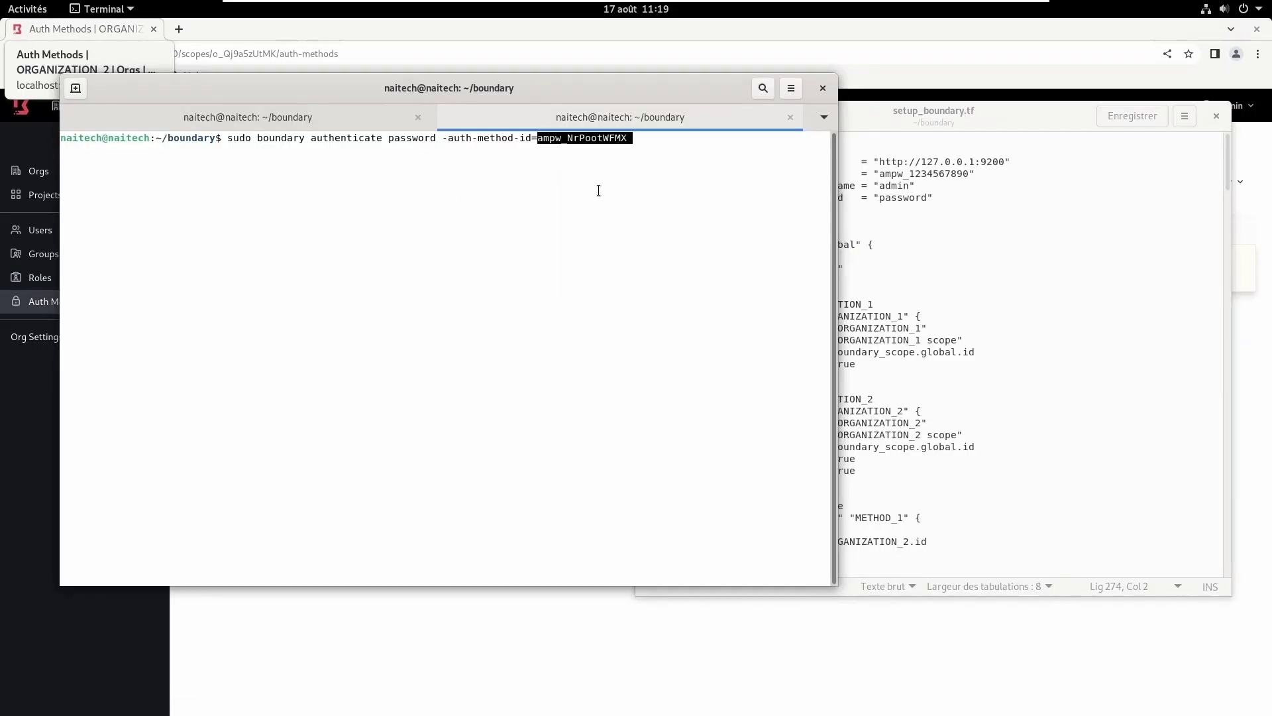
{"action": "left_click_drag", "start_coordinate": [837, 586], "coordinate": [1226, 608]}
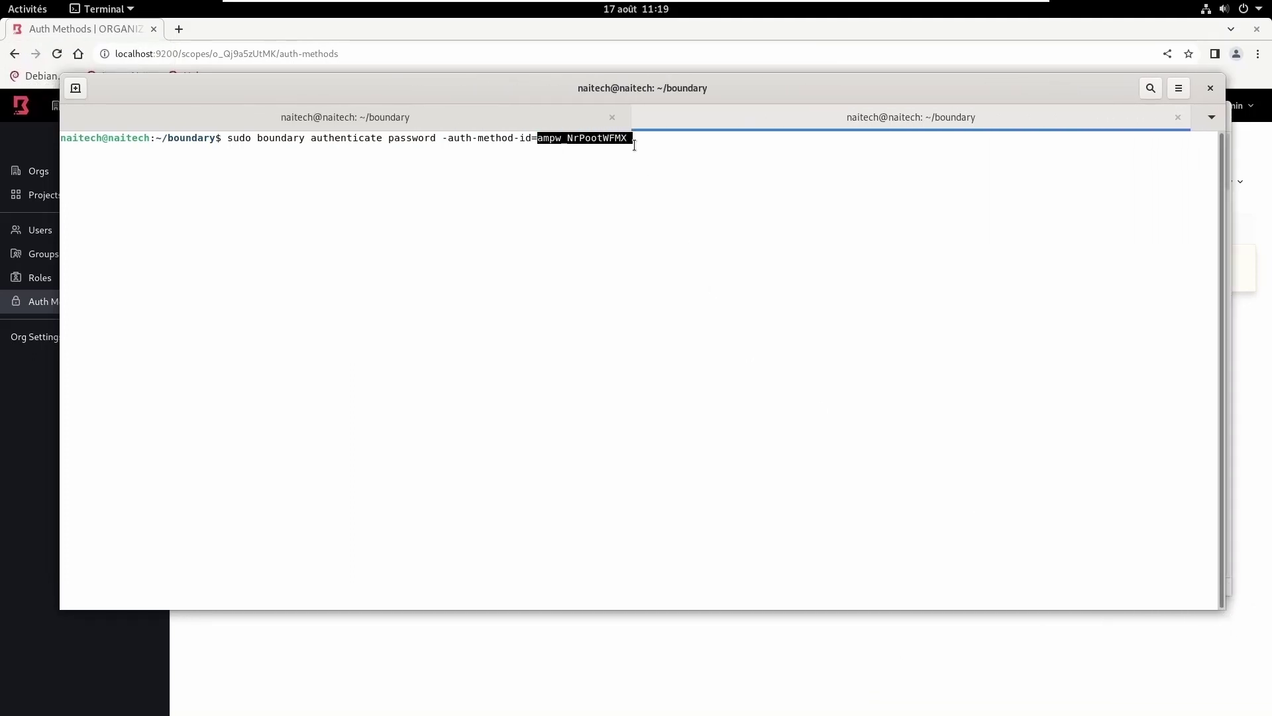
- Append -login-name=user1 and the -password option with the account password to the authenticate command
{"action": "key", "text": "End"}
{"action": "type", "text": "-login"}
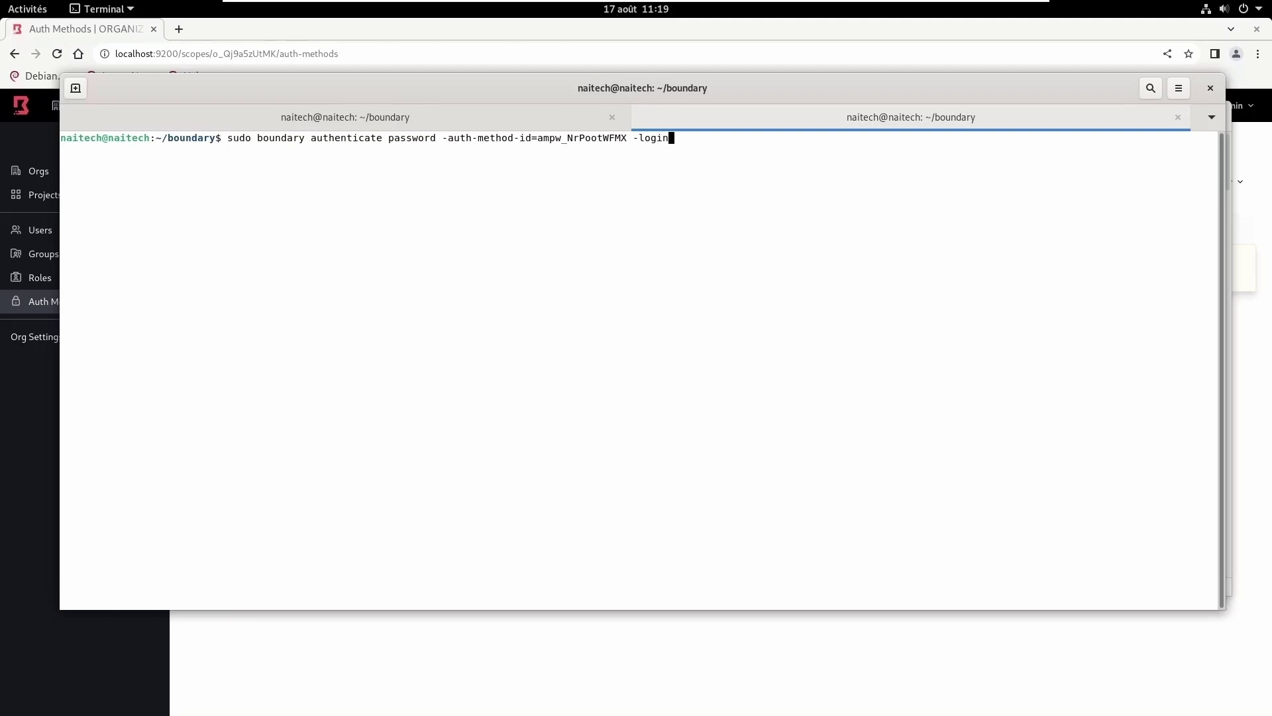
{"action": "type", "text": "-name=user"}
{"action": "type", "text": "1 "}
{"action": "type", "text": "-passwo"}
{"action": "type", "text": "rd=pas"}
{"action": "type", "text": "sword "}
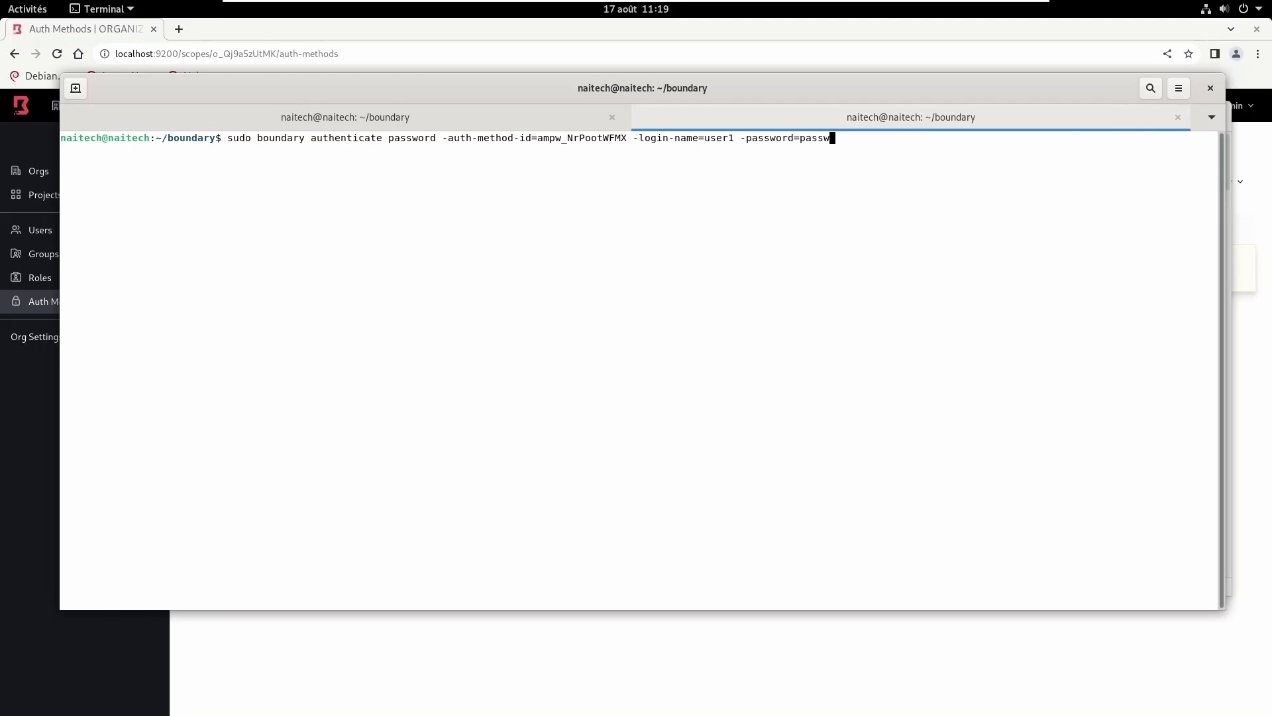
- Add -keyring-type=none, run the authenticate command and enter the sudo password
{"action": "type", "text": "-keyring-type=none"}
{"action": "key", "text": "Return"}
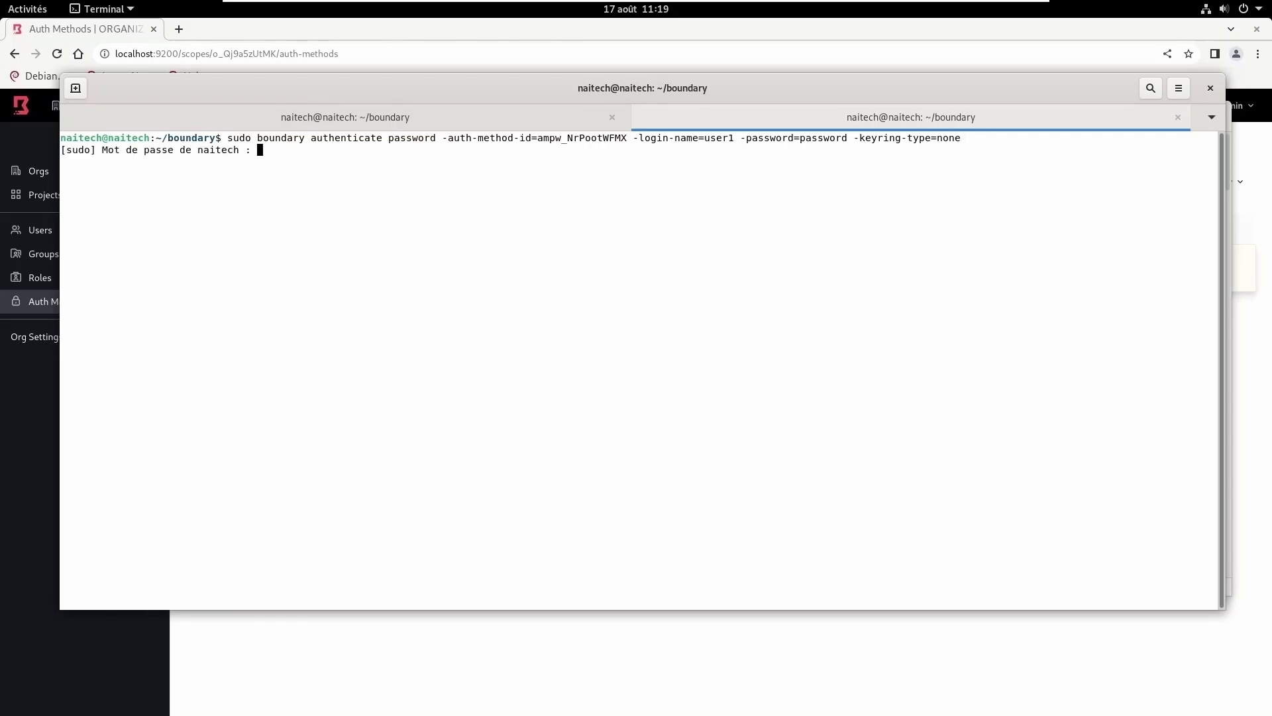
{"action": "key", "text": "Return"}
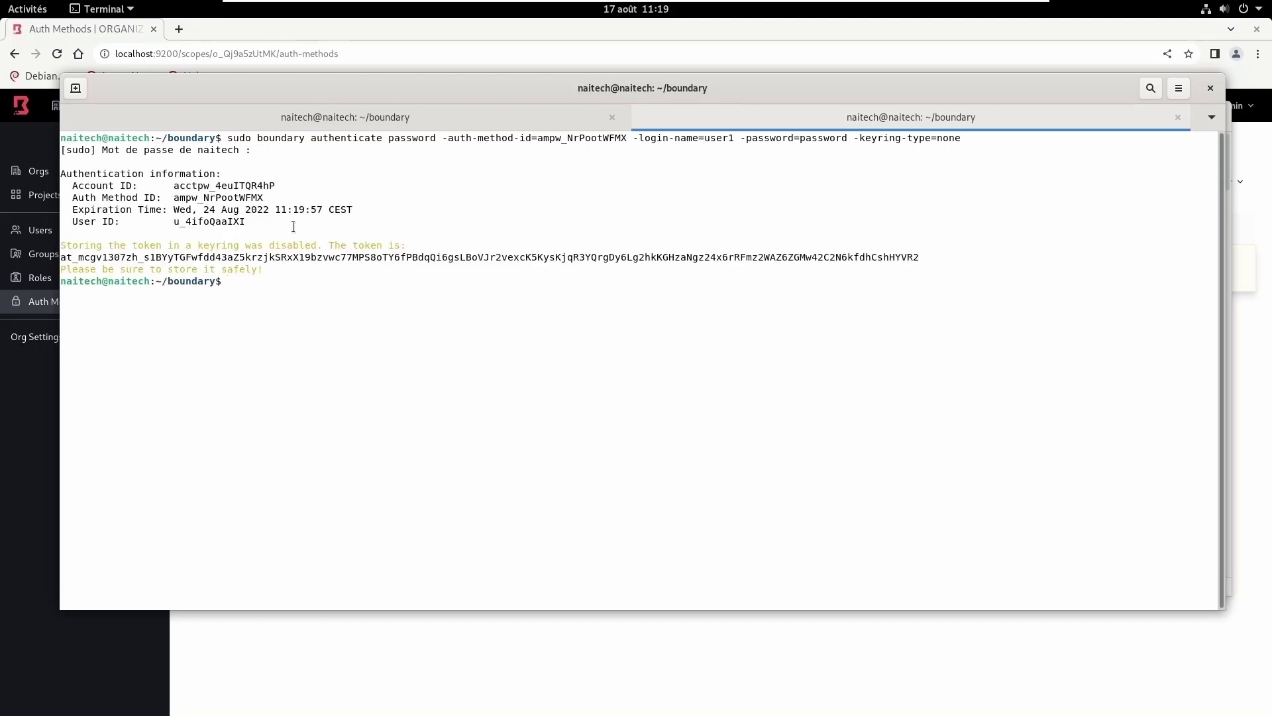
- Copy the authentication token from the command's output
{"action": "double_click", "coordinate": [205, 257]}
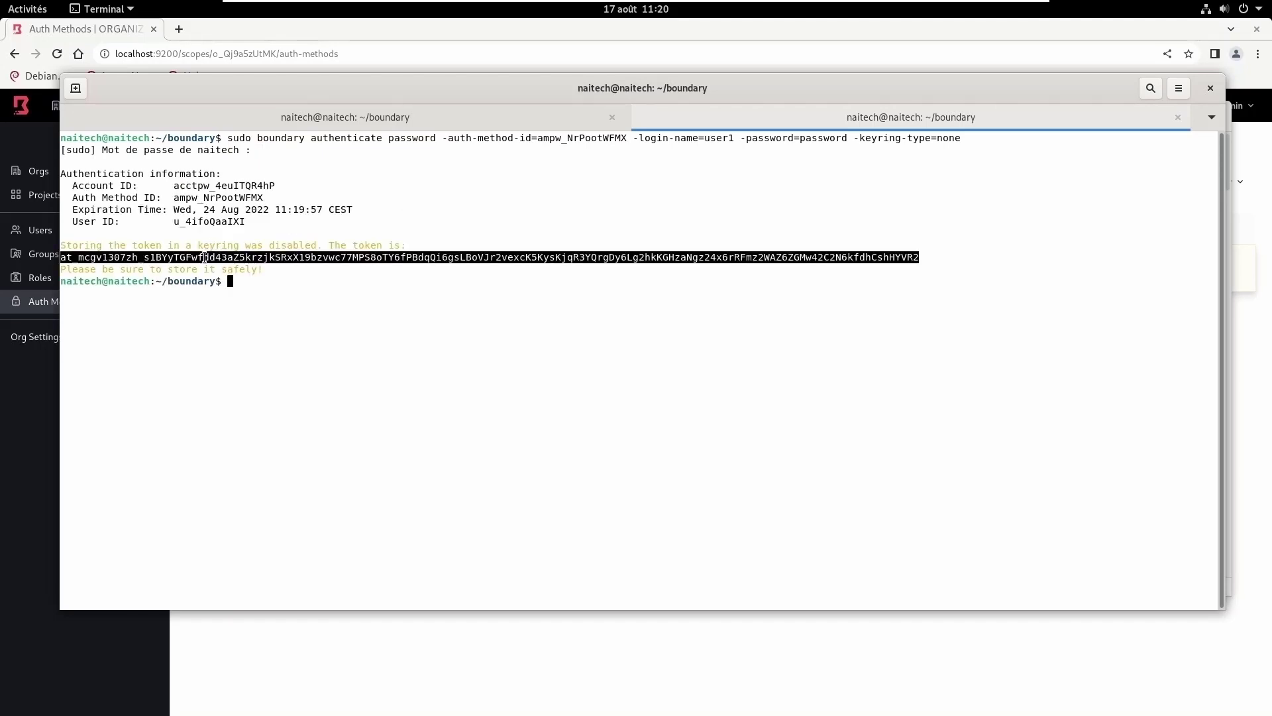
{"action": "right_click", "coordinate": [204, 257]}
{"action": "left_click", "coordinate": [230, 271]}
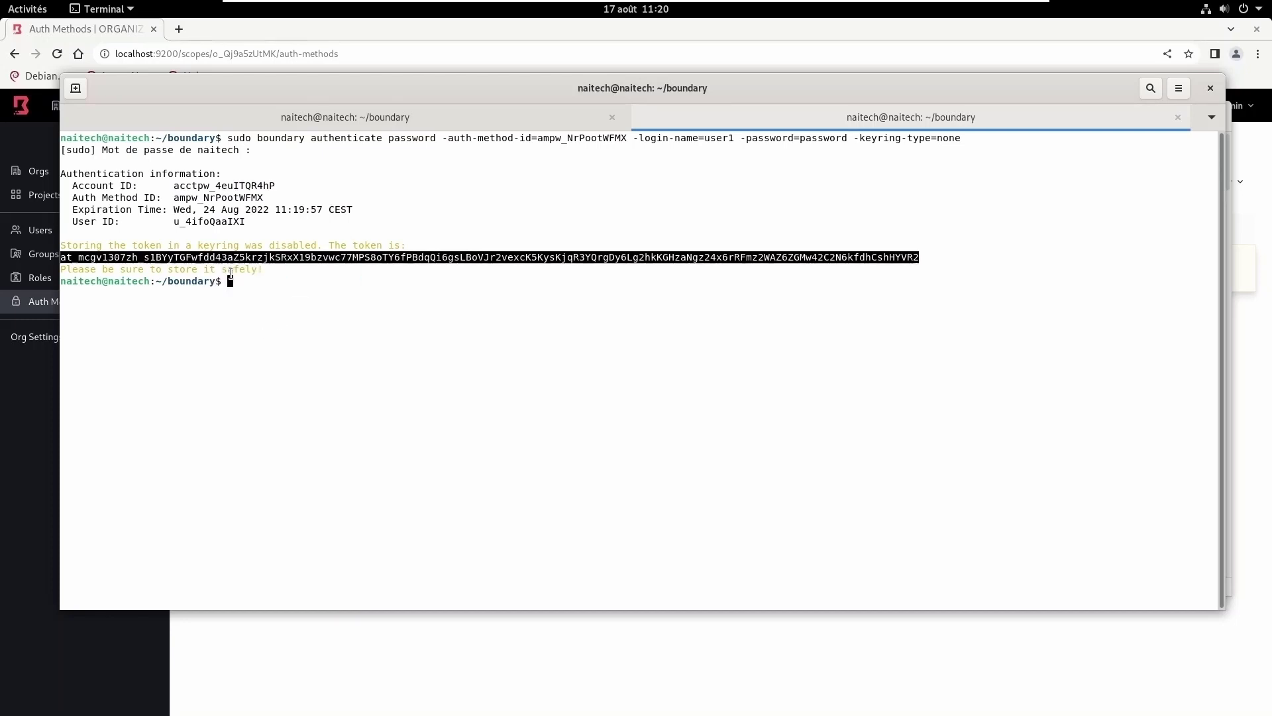
- Export the BOUNDARY_TOKEN environment variable with the copied authentication token as its value
{"action": "left_click", "coordinate": [364, 272]}
{"action": "type", "text": "e"}
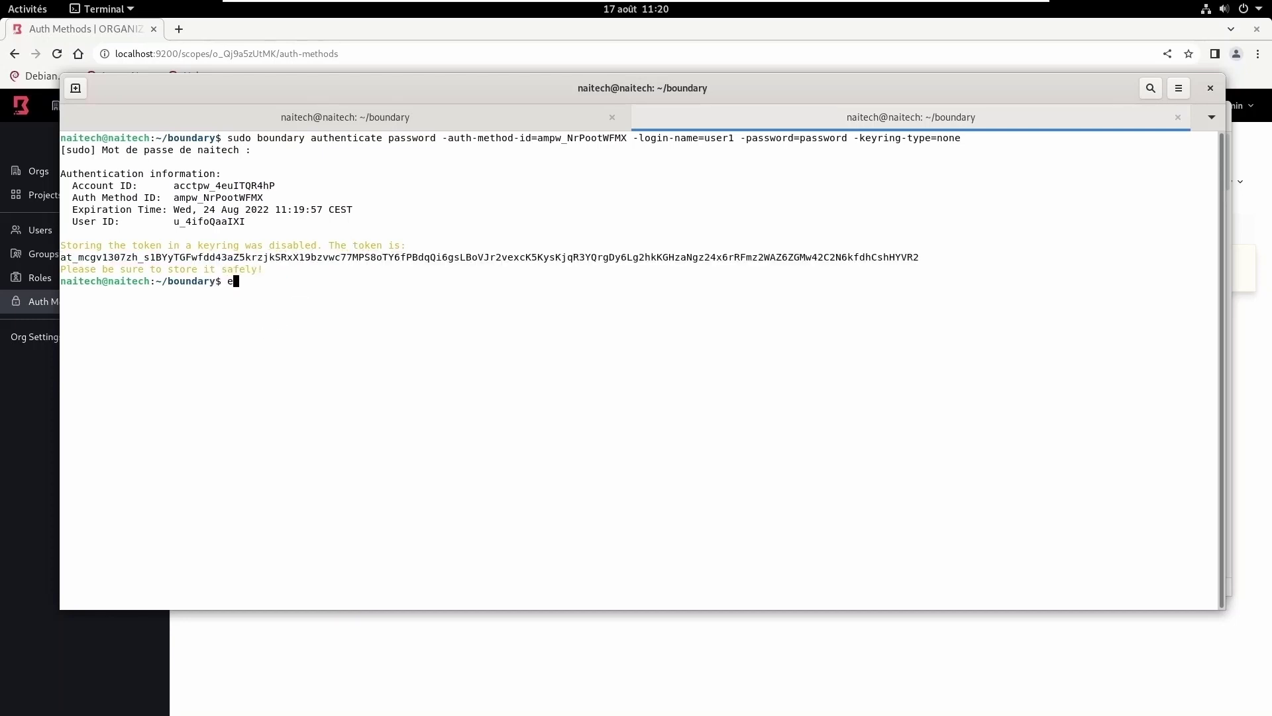
{"action": "type", "text": "xport BOUNDARY_TOKEN="}
{"action": "right_click", "coordinate": [415, 292]}
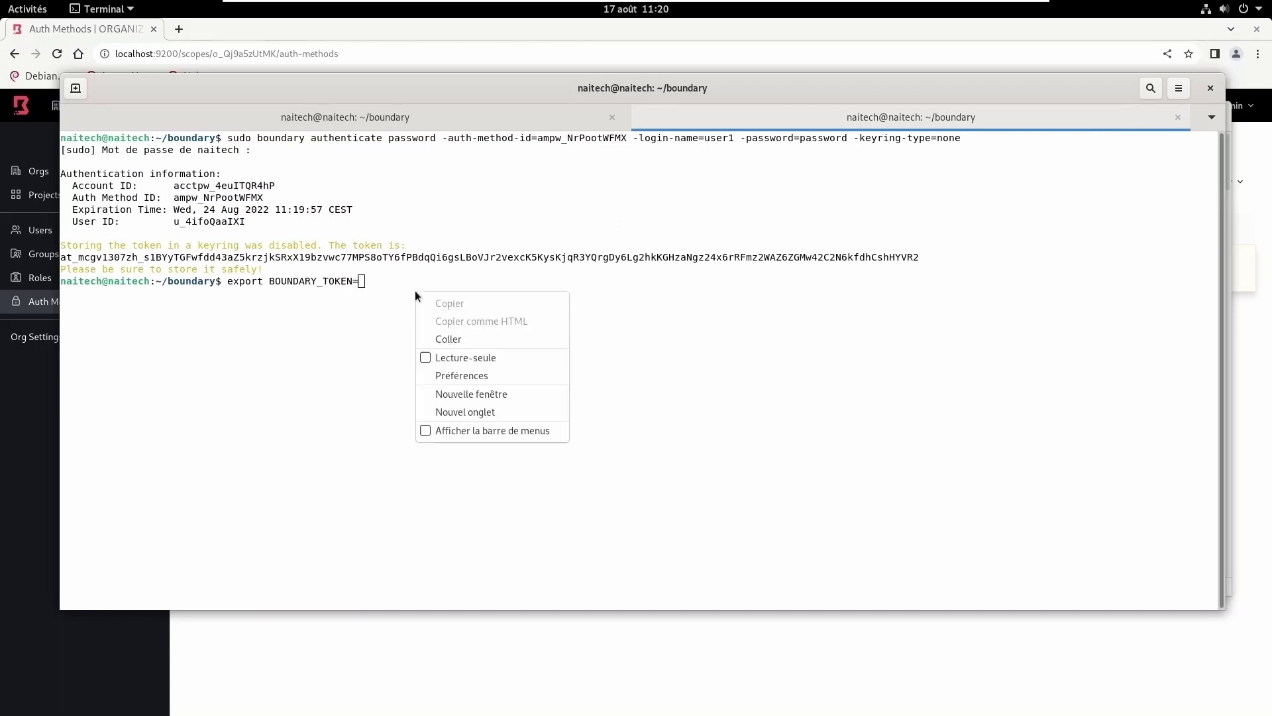
{"action": "left_click", "coordinate": [451, 338]}
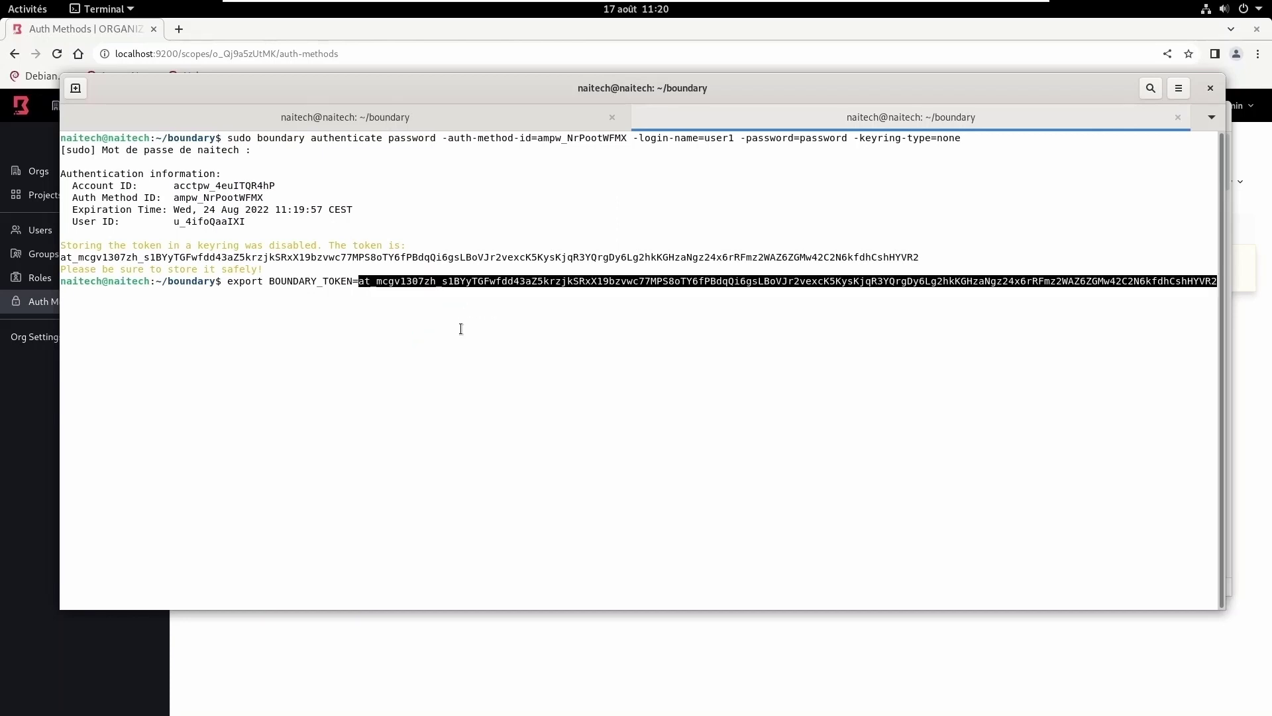
{"action": "key", "text": "Left"}
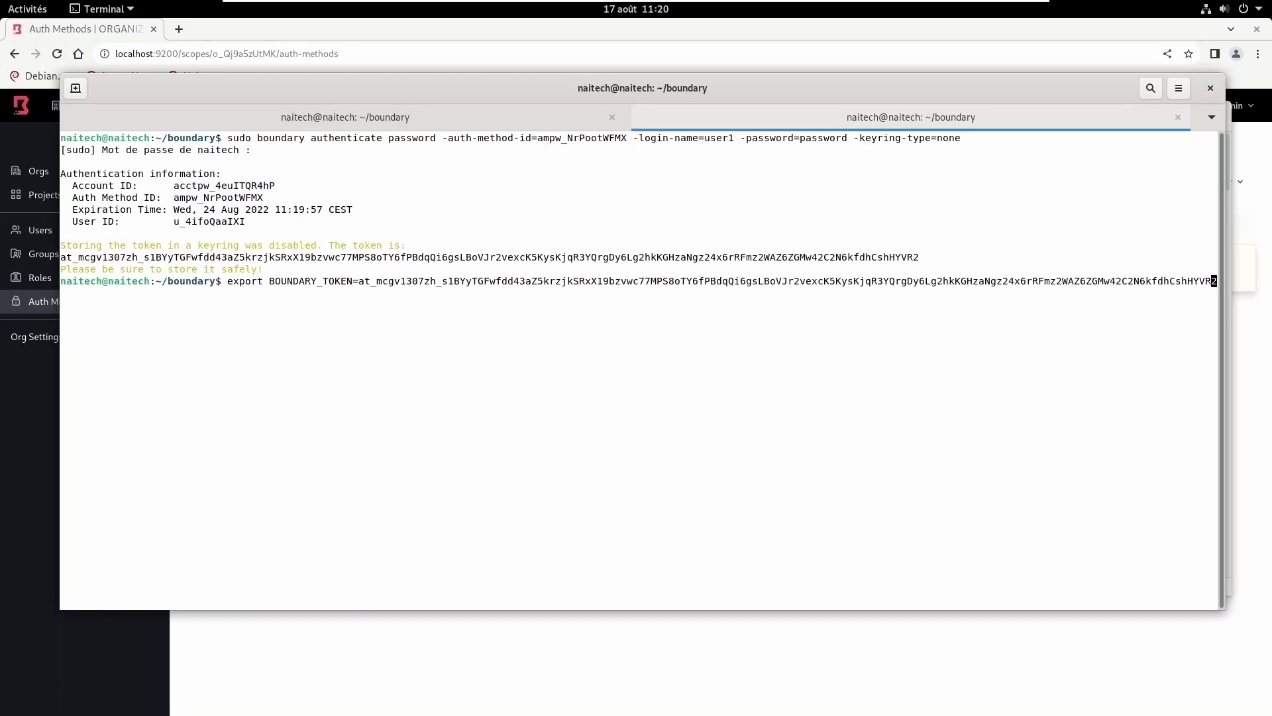
{"action": "key", "text": "Return"}
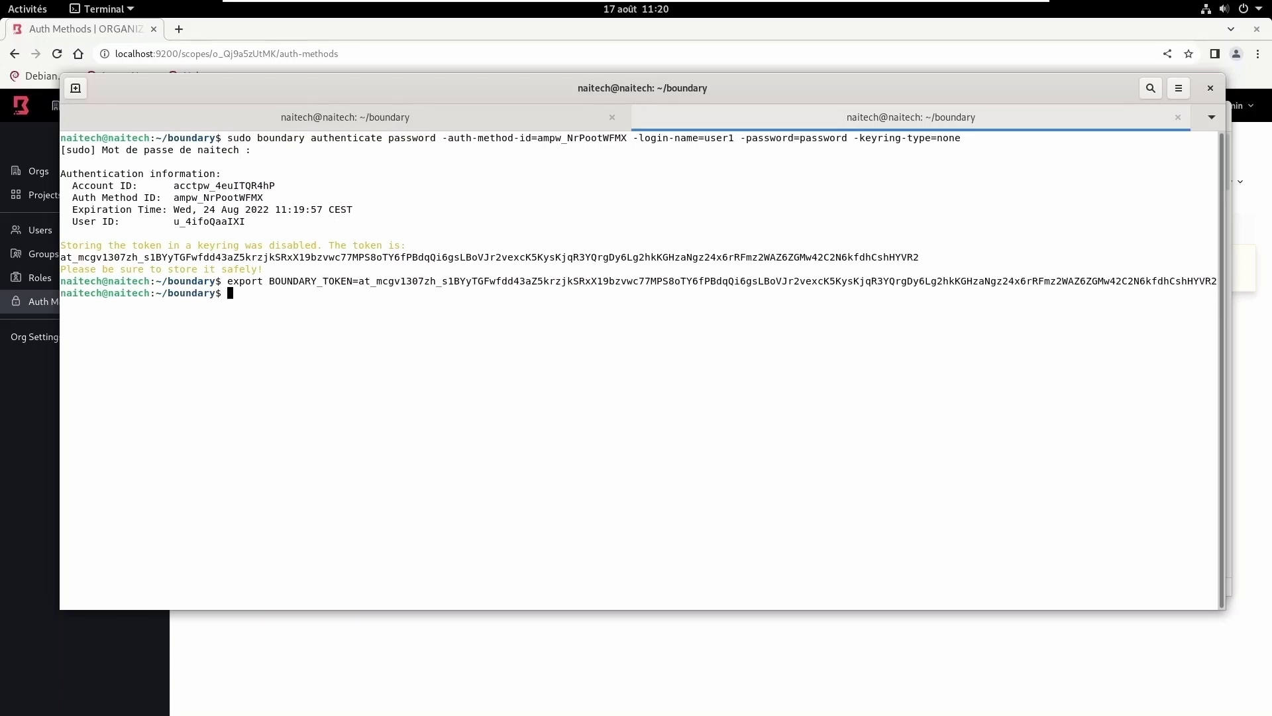
{"action": "key", "text": "Return"}
{"action": "key", "text": "Return"}
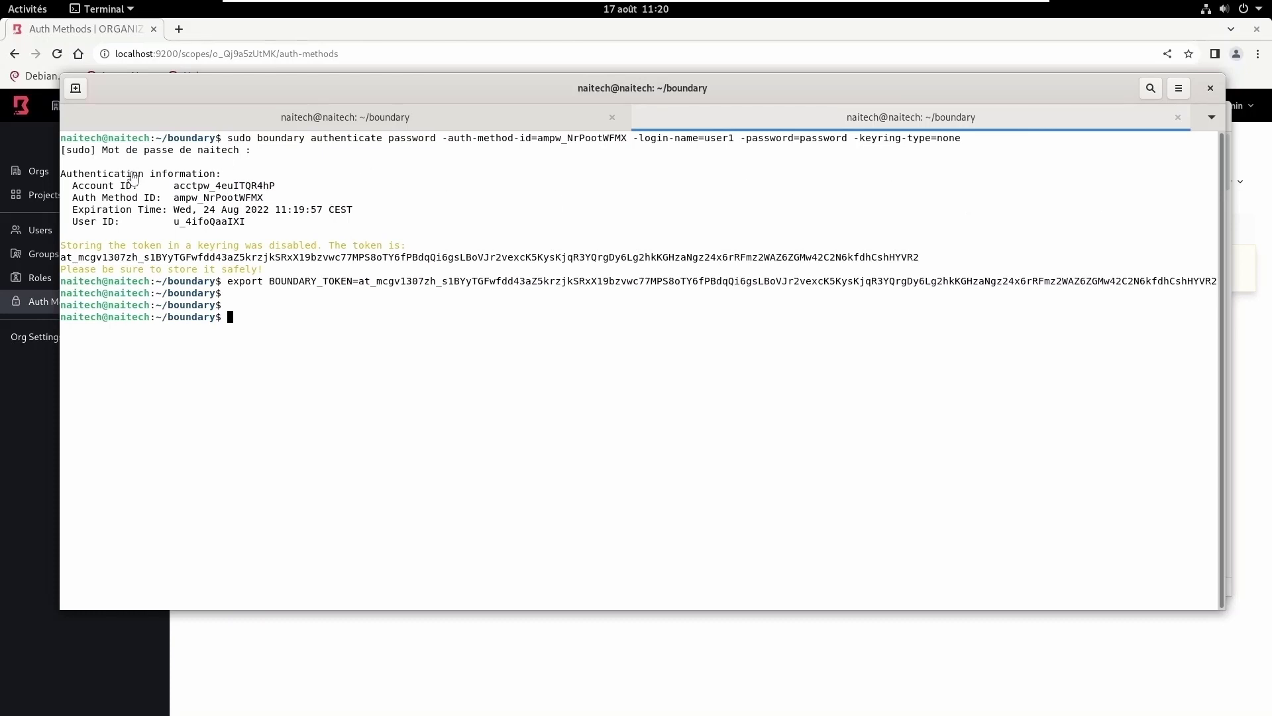
- Switch to the browser and look up the hosts in HOST_CATALOG_3 of PROJECT_2 under ORGANIZATION_2
{"action": "left_click", "coordinate": [31, 305]}
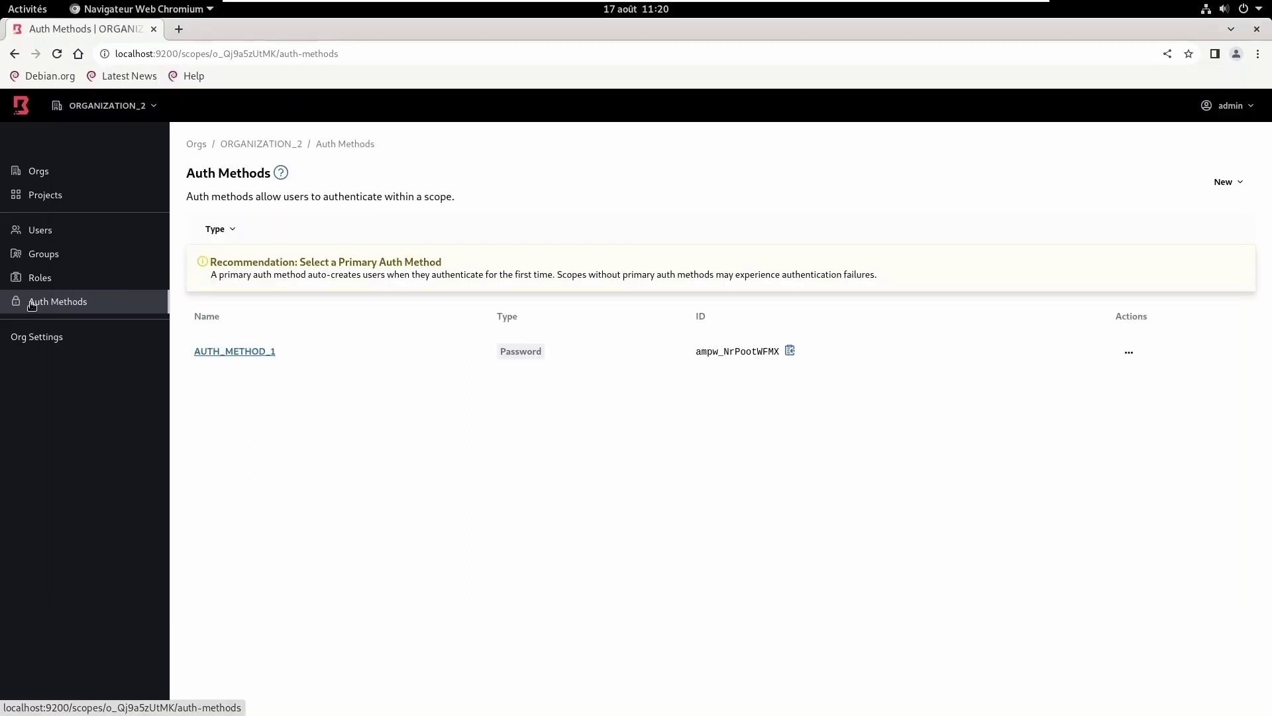
{"action": "left_click", "coordinate": [270, 145]}
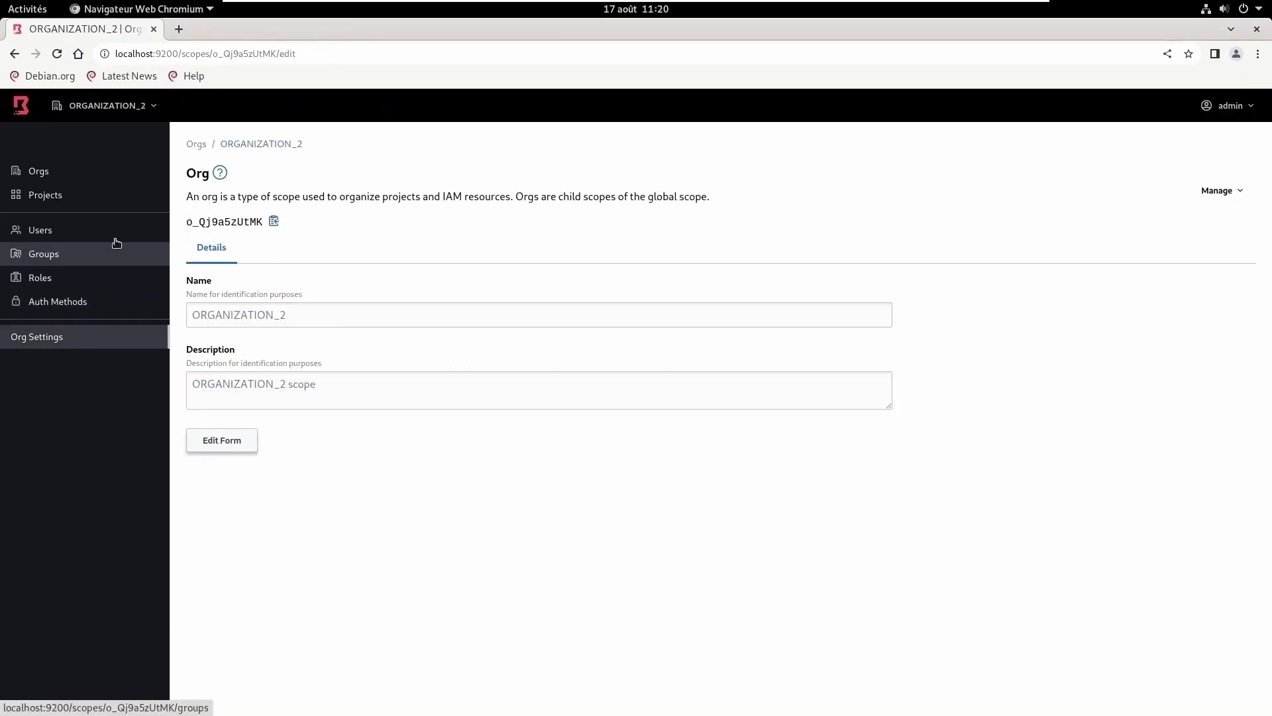
{"action": "left_click", "coordinate": [45, 195]}
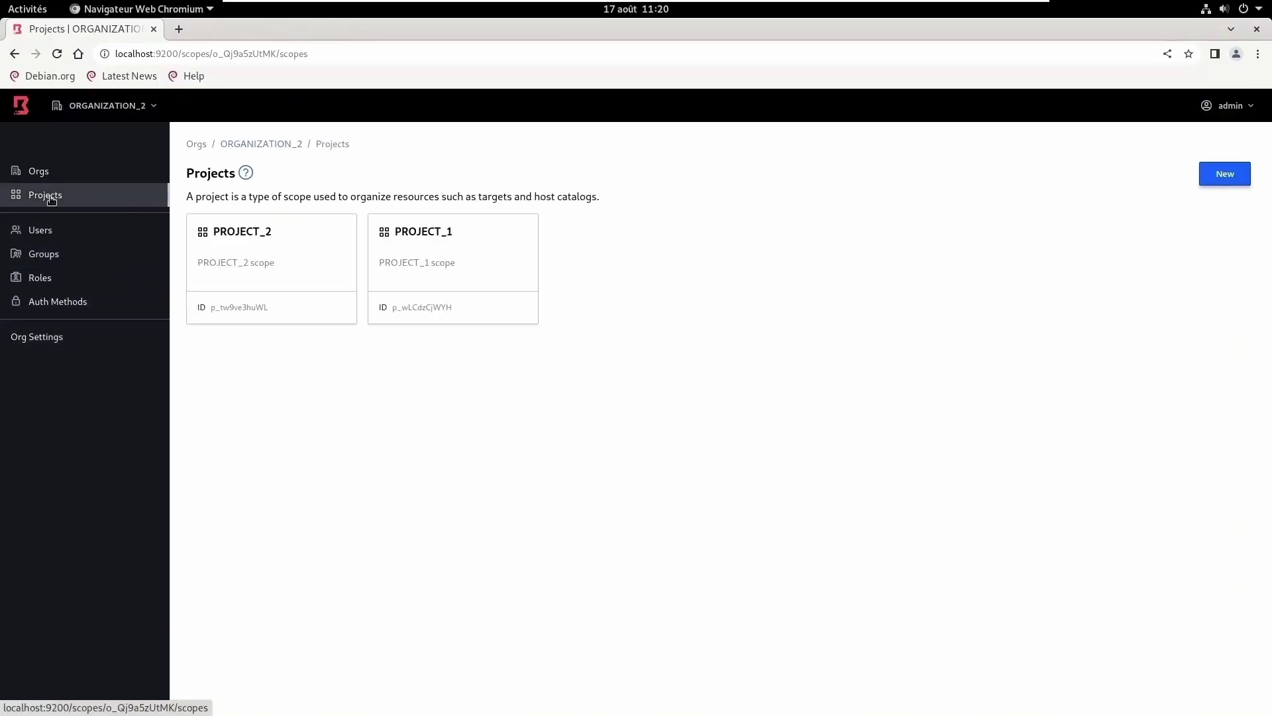
{"action": "left_click", "coordinate": [259, 242]}
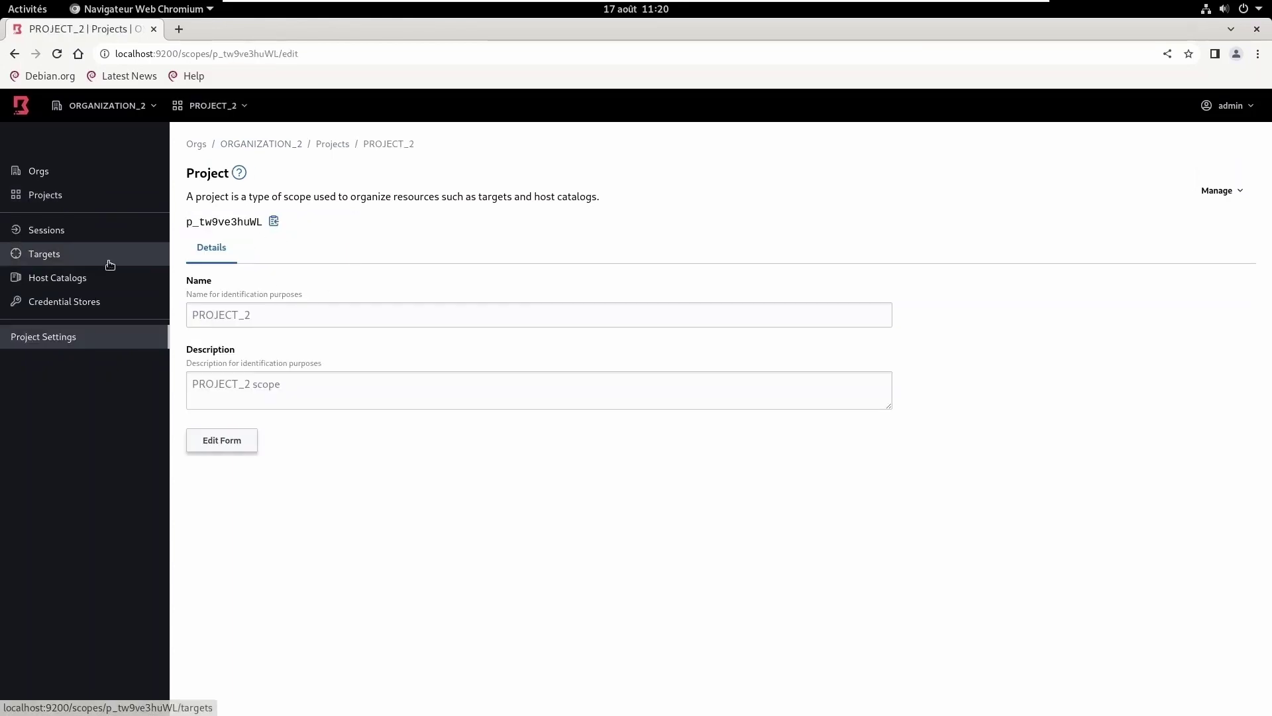
{"action": "left_click", "coordinate": [61, 254]}
{"action": "left_click", "coordinate": [239, 267]}
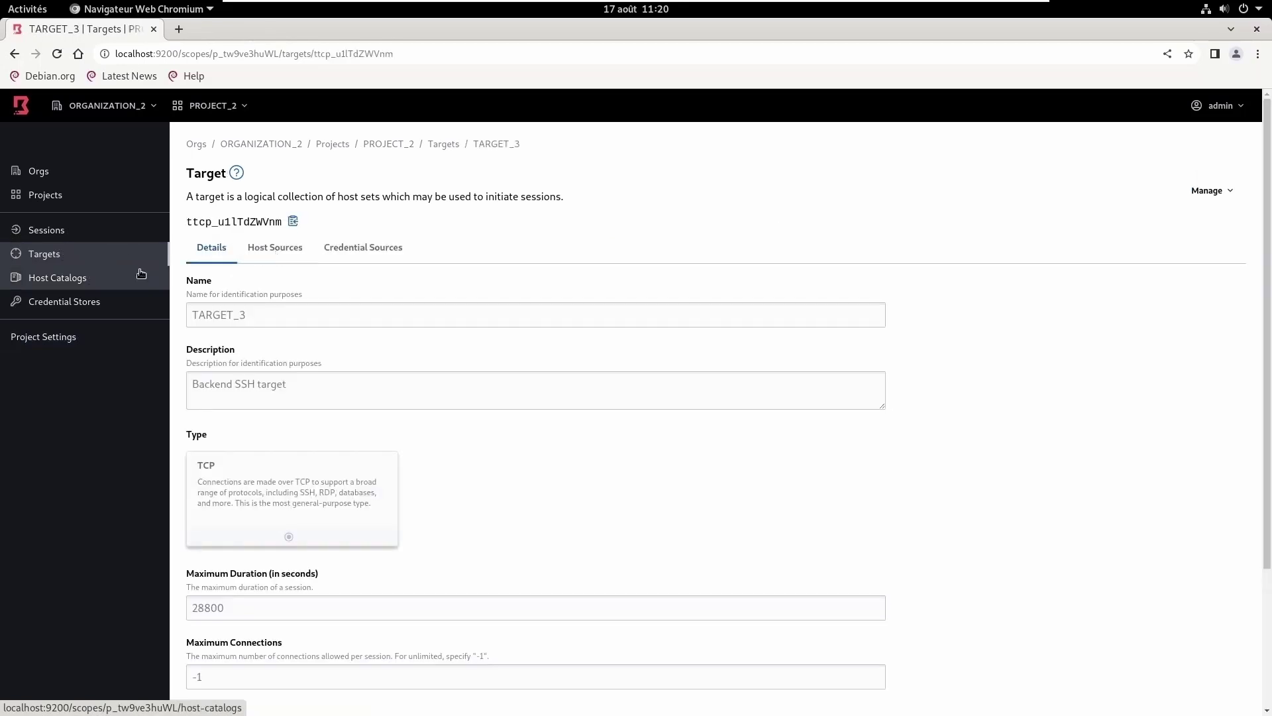
{"action": "left_click", "coordinate": [71, 278]}
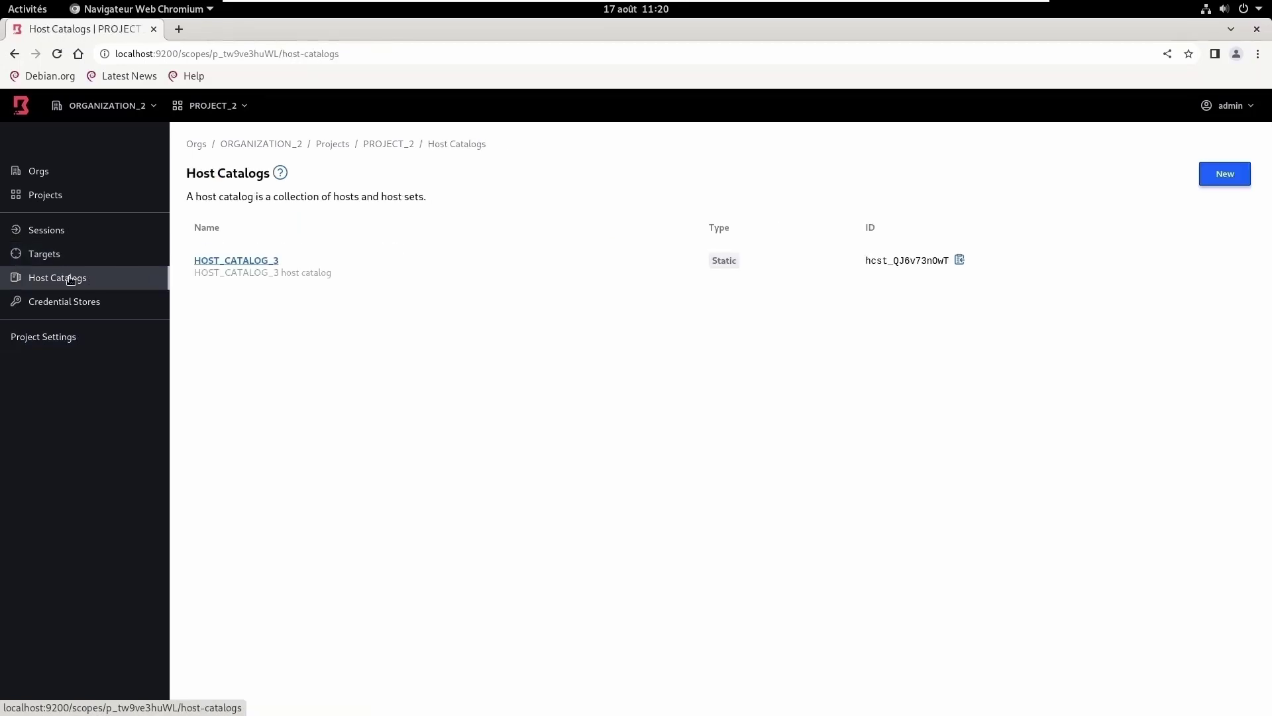
{"action": "left_click", "coordinate": [243, 263]}
{"action": "left_click", "coordinate": [260, 250]}
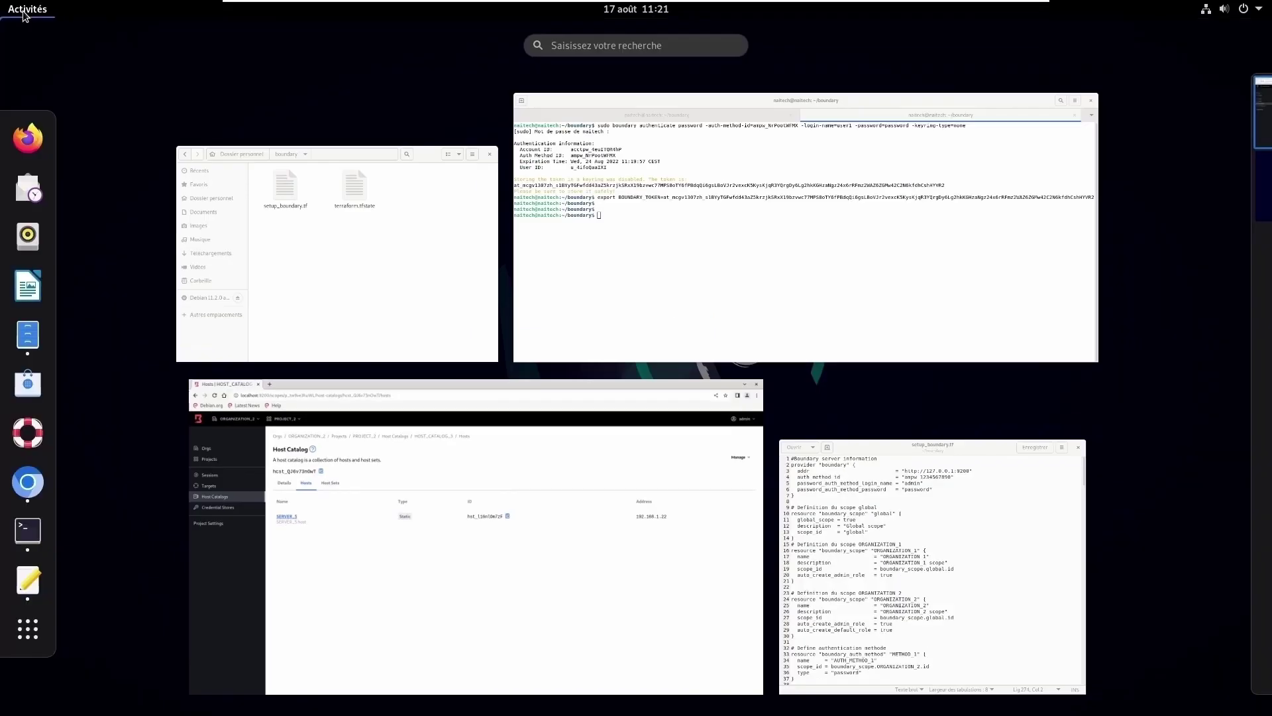
- Return to the terminal and ping 192.168.1.22, moving the window off the browser's navigation list
{"action": "left_click", "coordinate": [26, 9]}
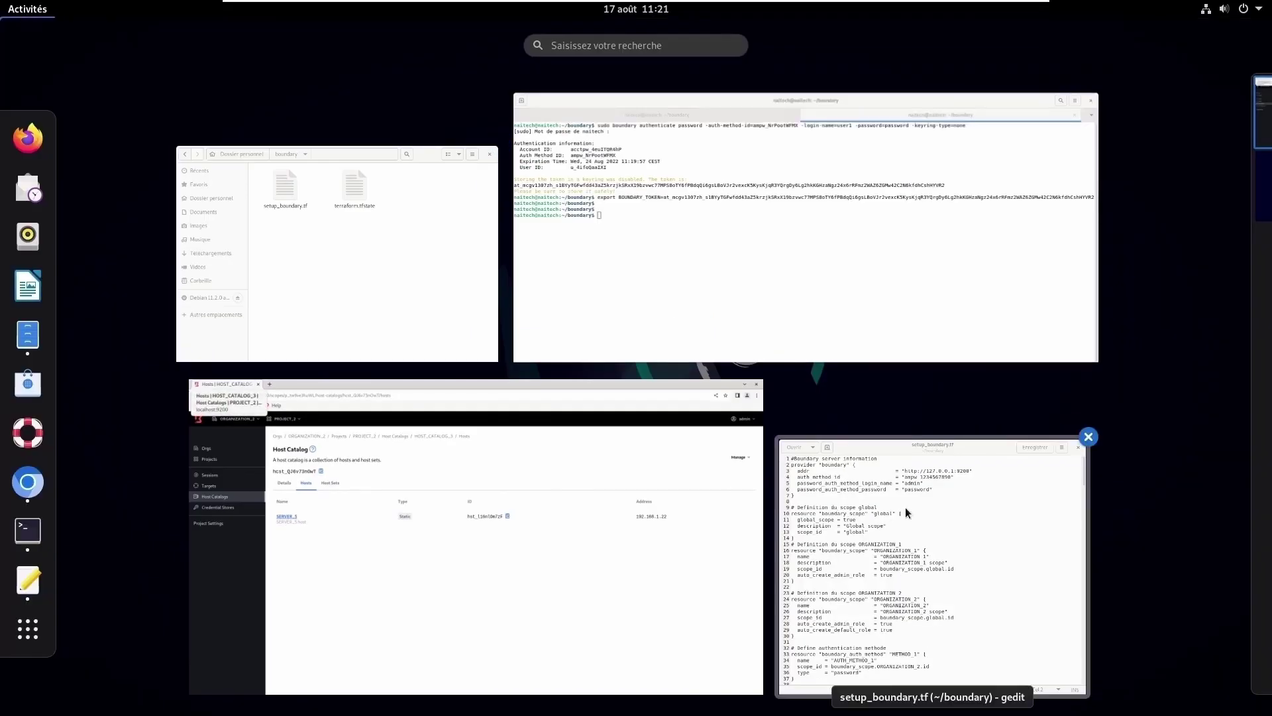
{"action": "left_click", "coordinate": [749, 268]}
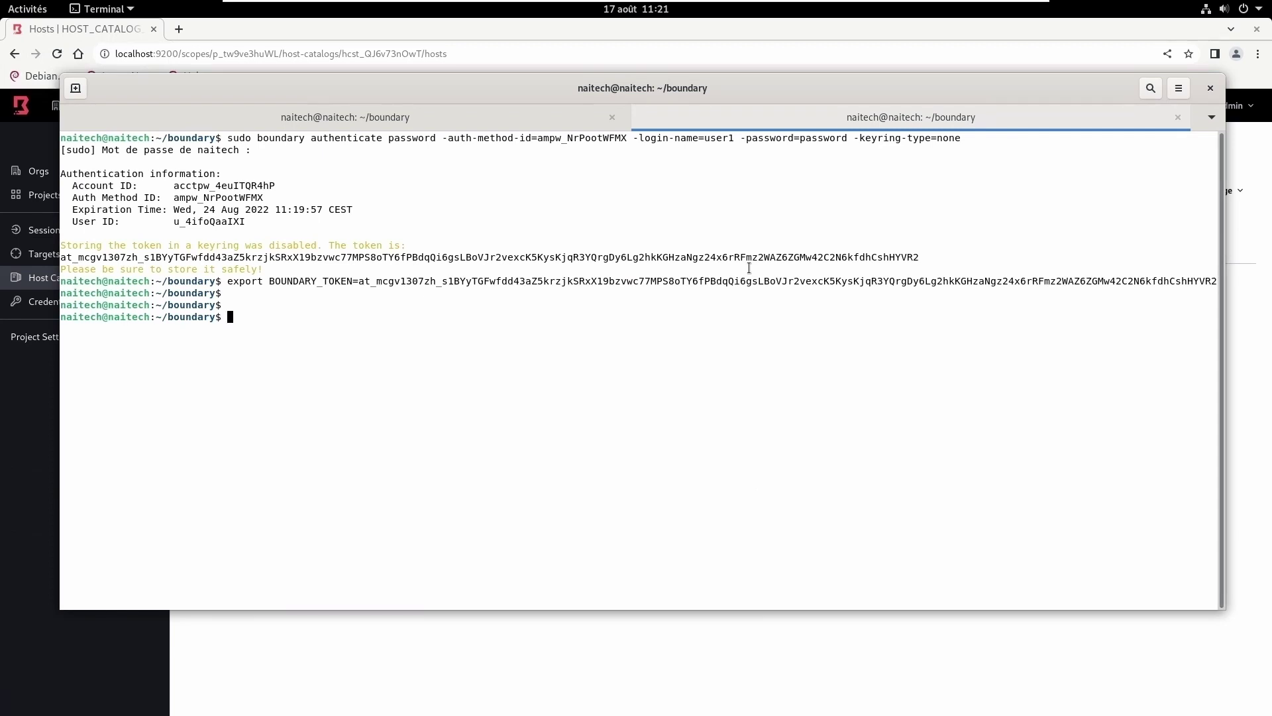
{"action": "type", "text": "ping 192.168.1."}
{"action": "left_click_drag", "start_coordinate": [439, 87], "coordinate": [488, 134]}
{"action": "type", "text": "22"}
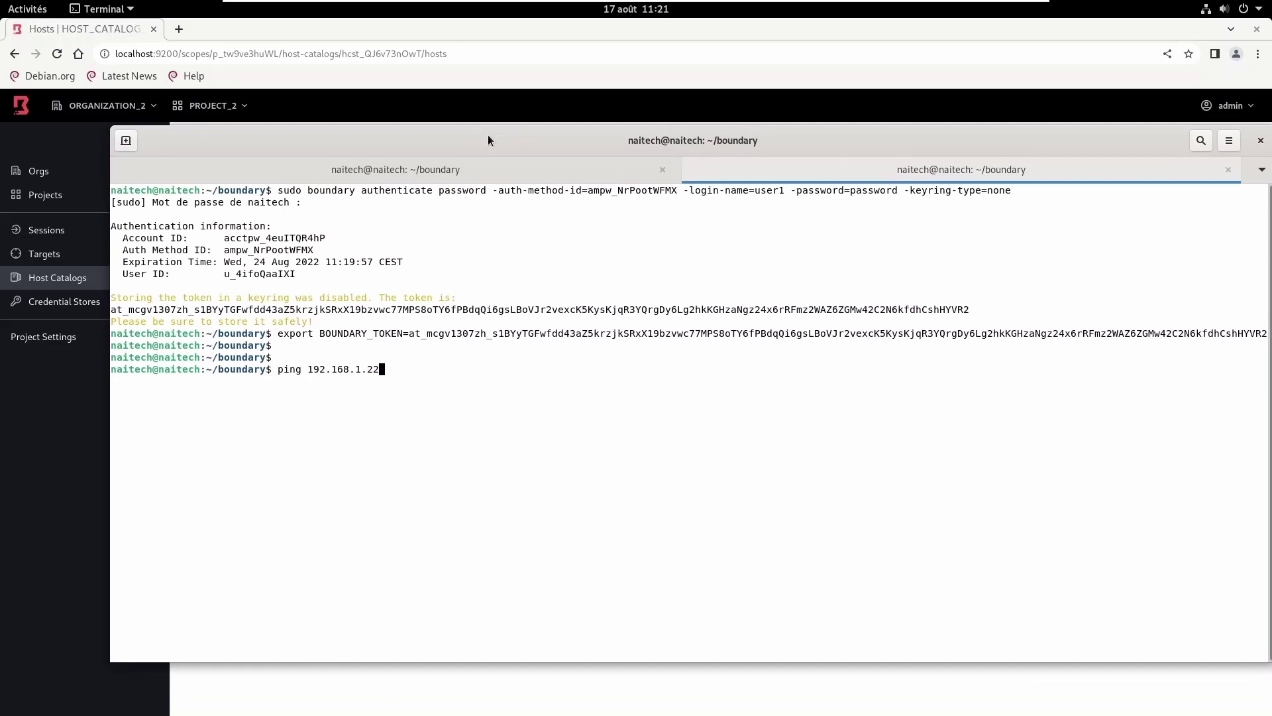
{"action": "key", "text": "Return"}
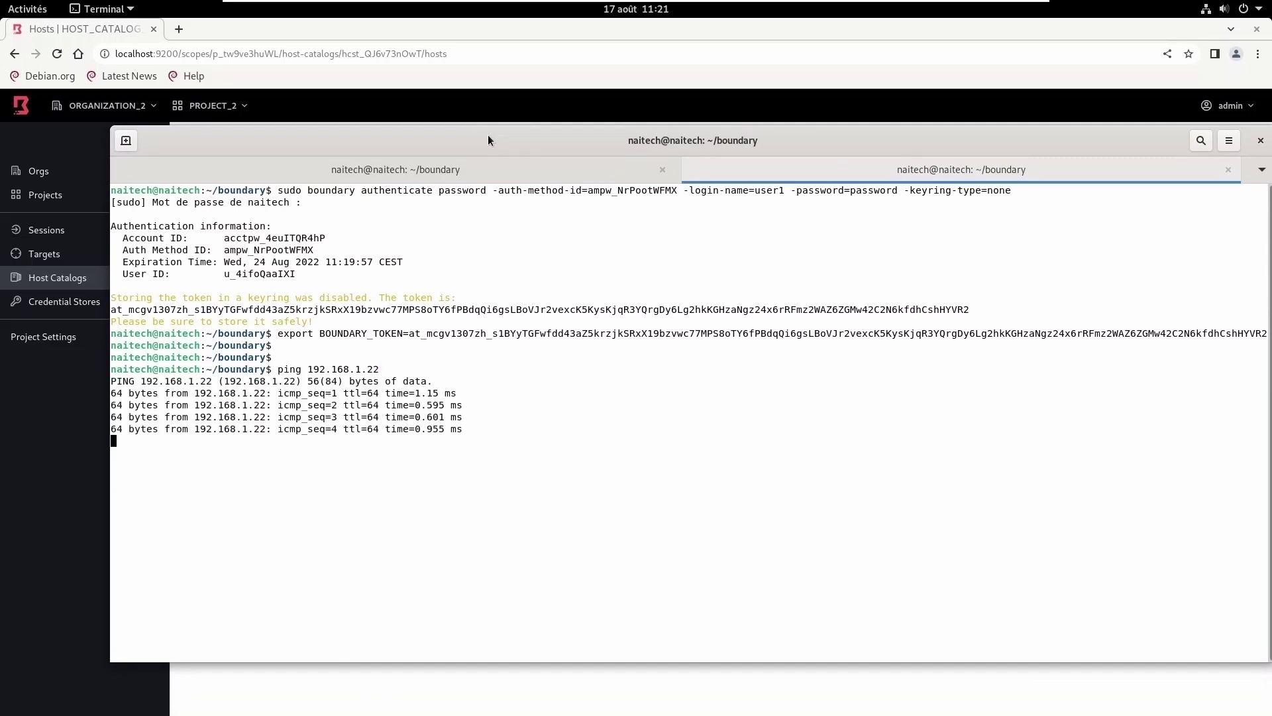
- Stop the running ping and clear the terminal
{"action": "key", "text": "ctrl+c"}
{"action": "key", "text": "Return"}
{"action": "key", "text": "Return"}
{"action": "type", "text": "clear"}
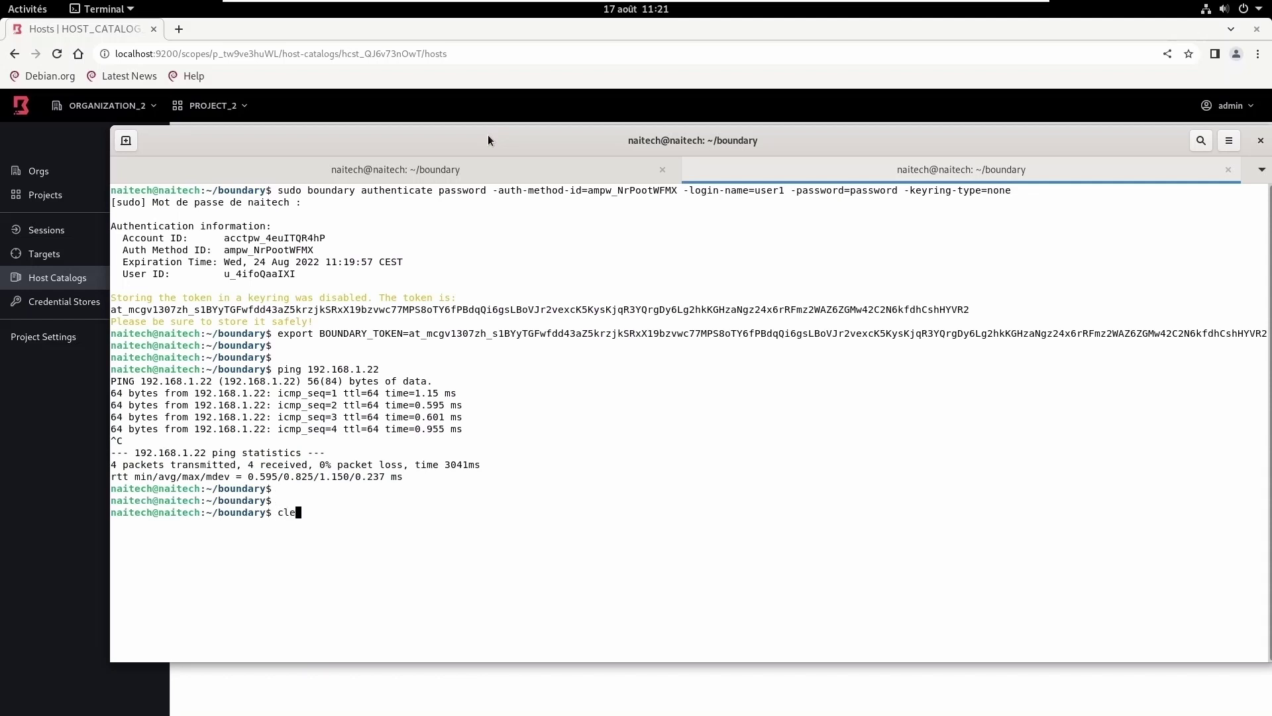
{"action": "key", "text": "Return"}
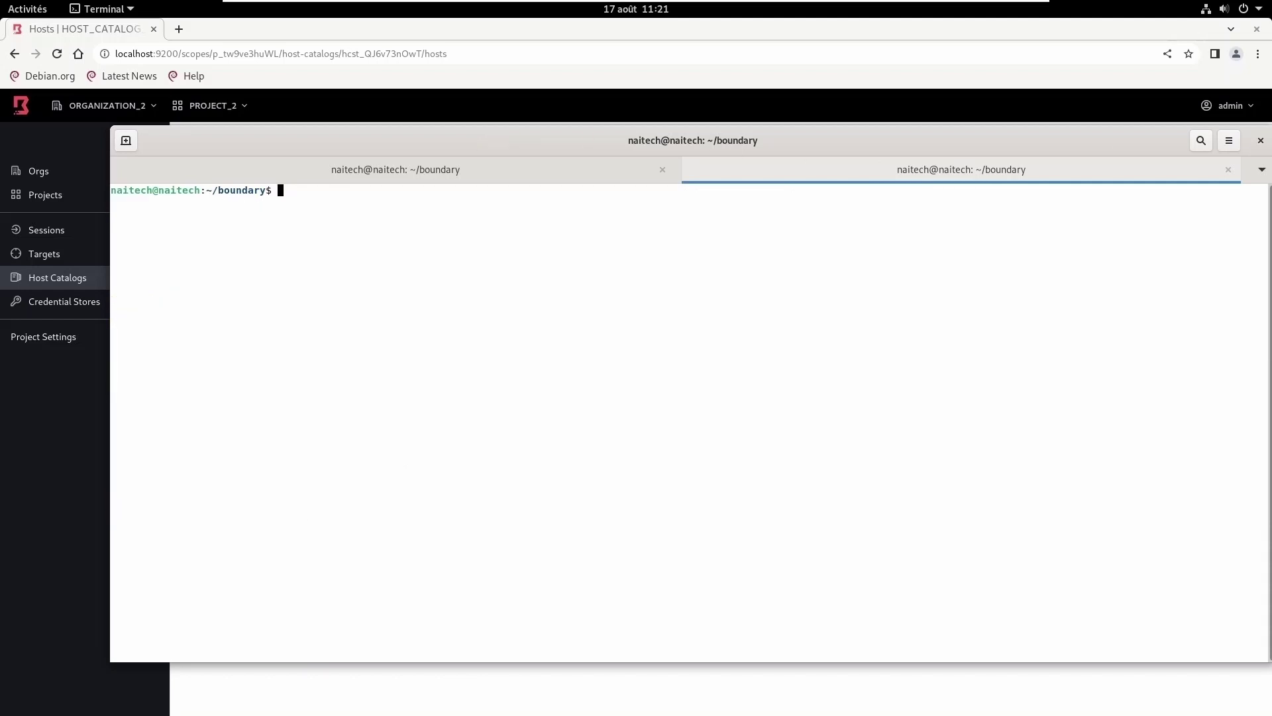
- Switch to the browser and copy the ID of TARGET_3 from PROJECT_2's targets
{"action": "left_click", "coordinate": [65, 278]}
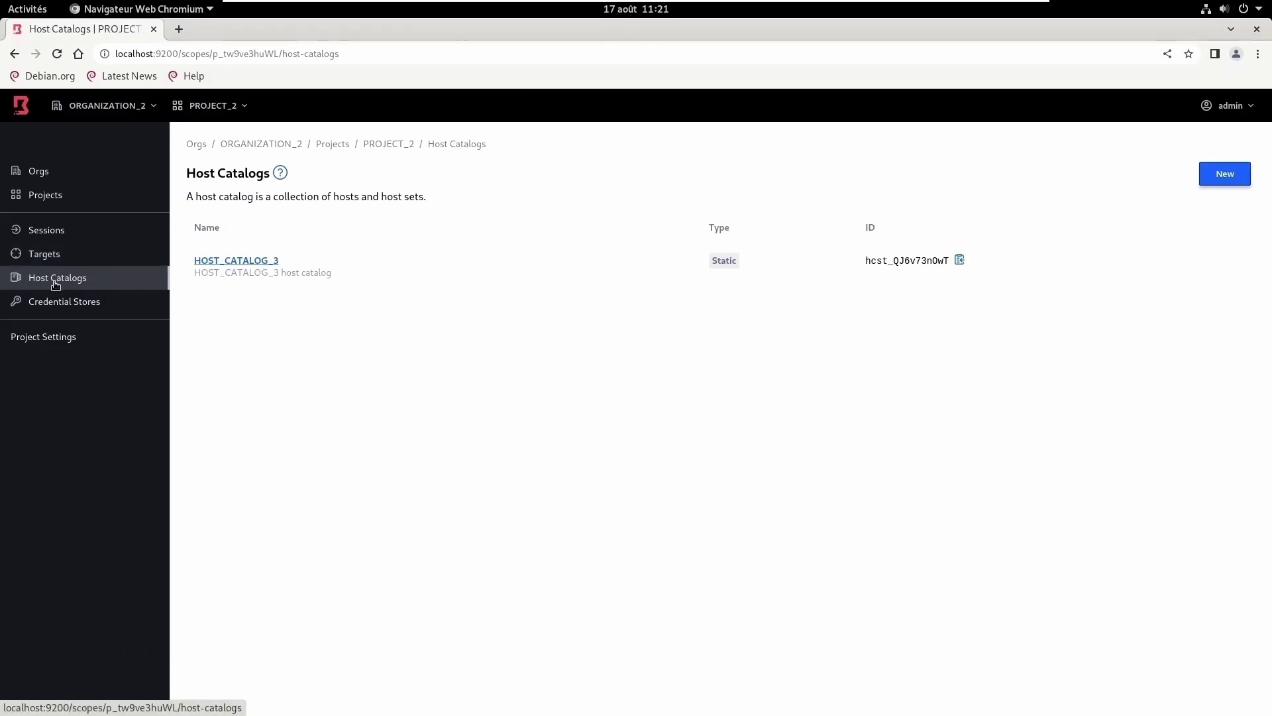
{"action": "left_click", "coordinate": [56, 256]}
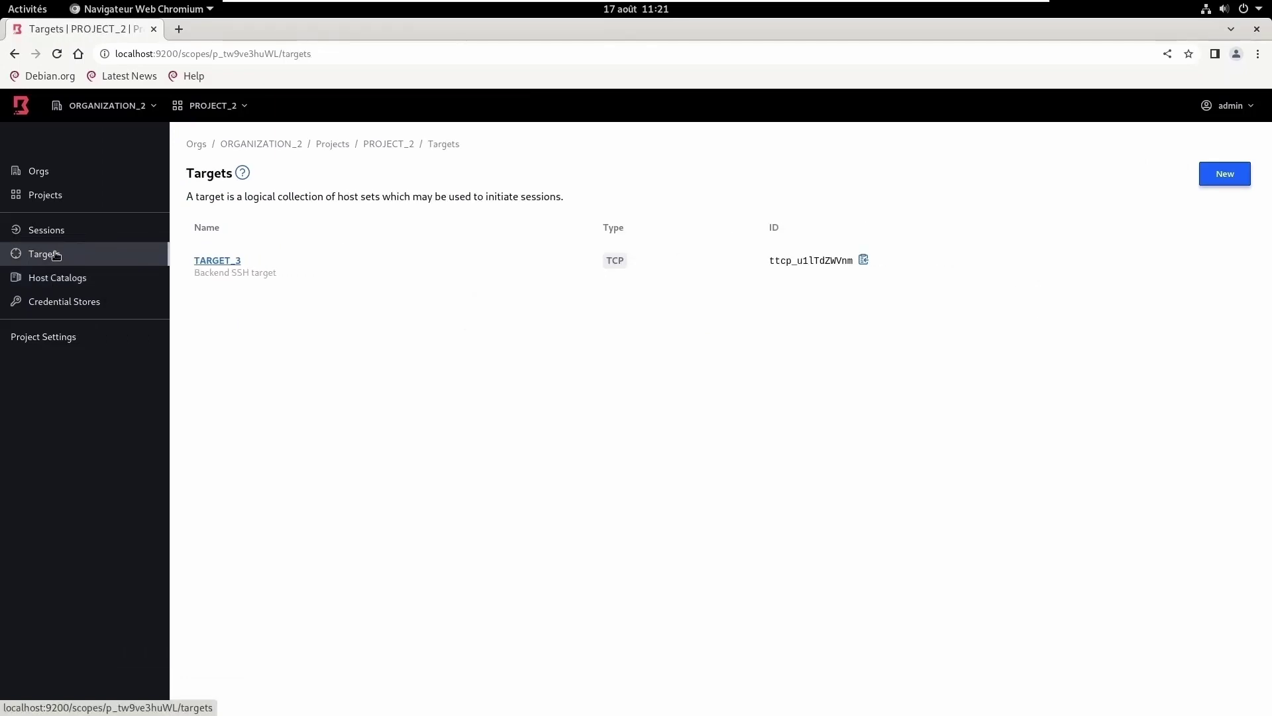
{"action": "left_click", "coordinate": [863, 260]}
- In the terminal, enter boundary connect ssh with -target-id=ttcp_u1lTdZWVnm followed by an empty -host-id= option
{"action": "left_click", "coordinate": [34, 12]}
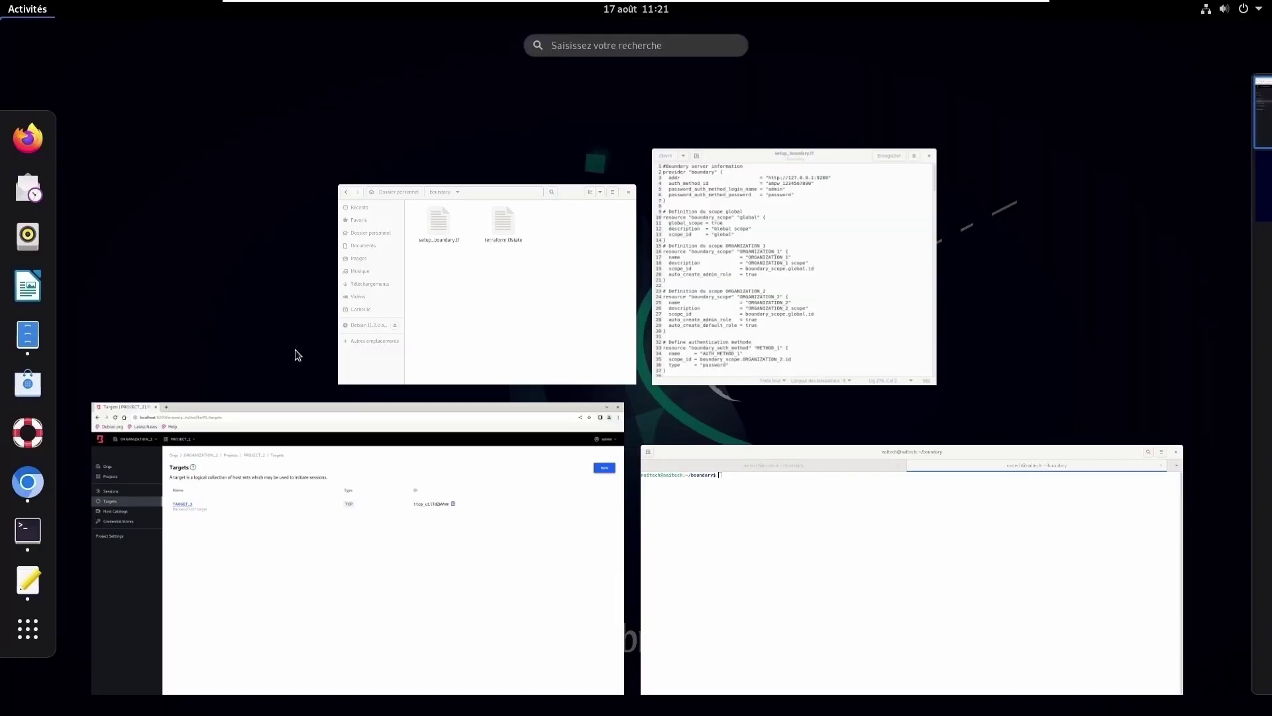
{"action": "left_click", "coordinate": [790, 491]}
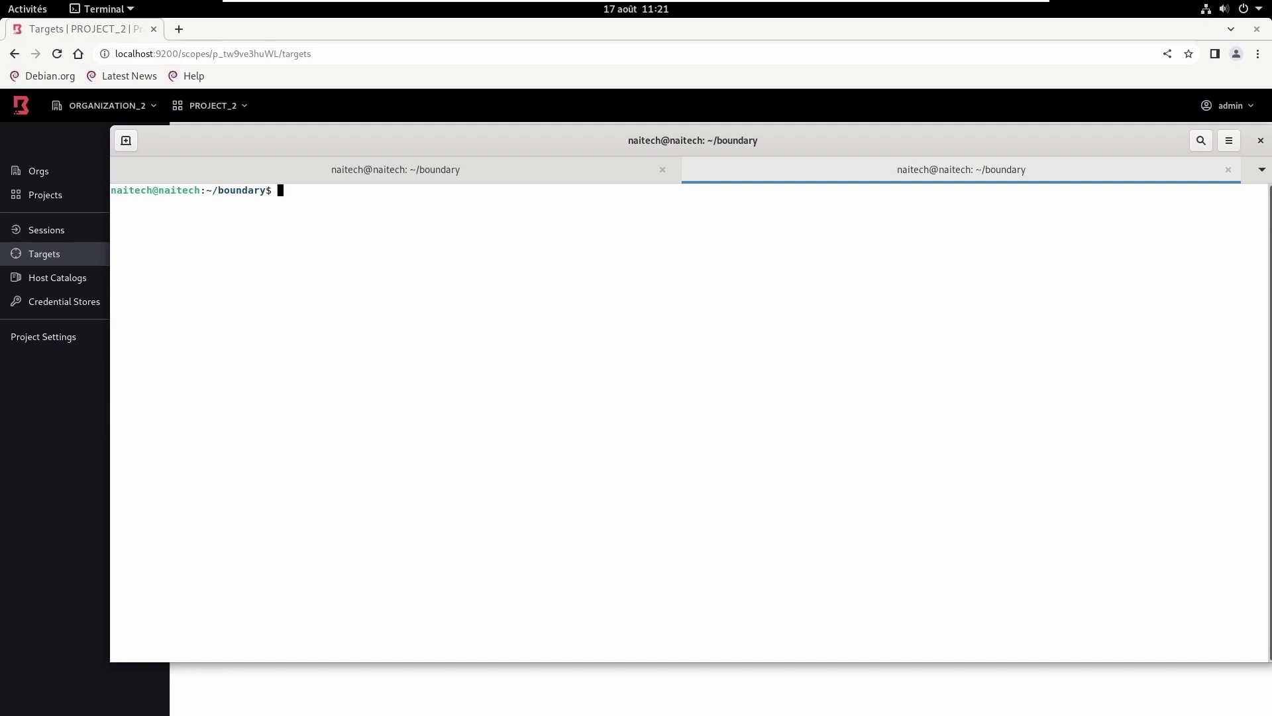
{"action": "type", "text": "b"}
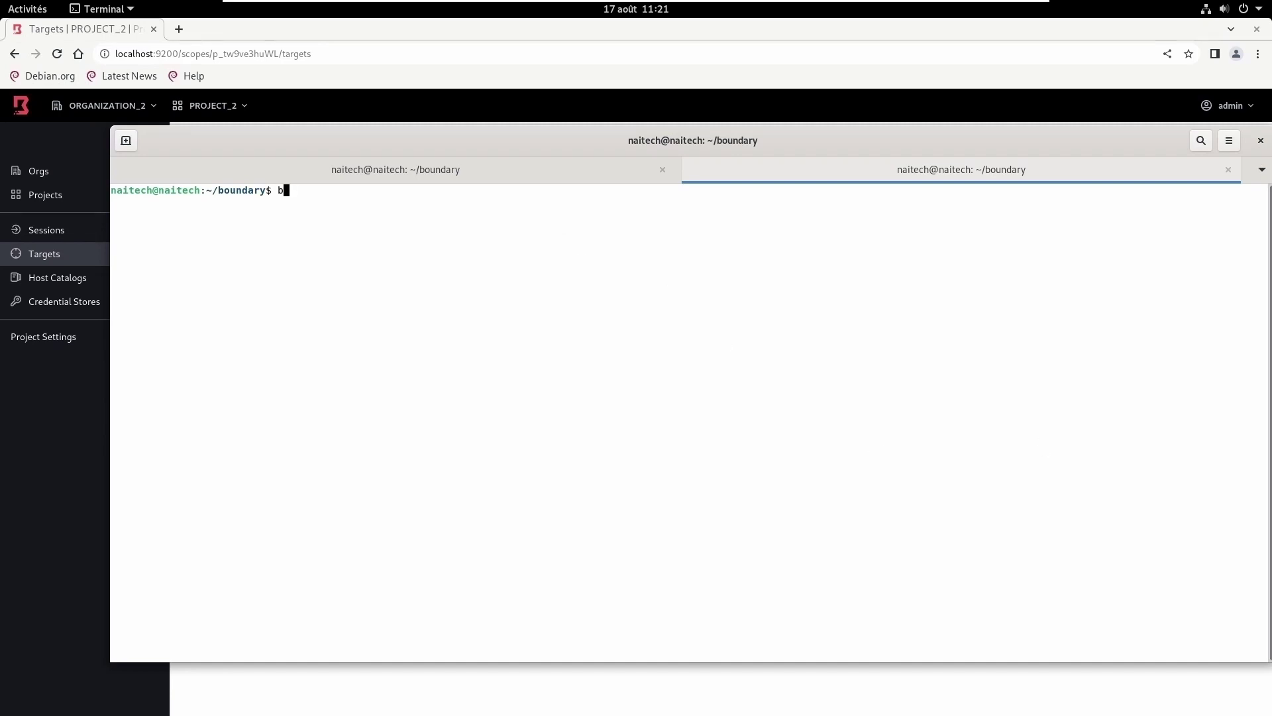
{"action": "type", "text": "oundary connect ssh -target-id="}
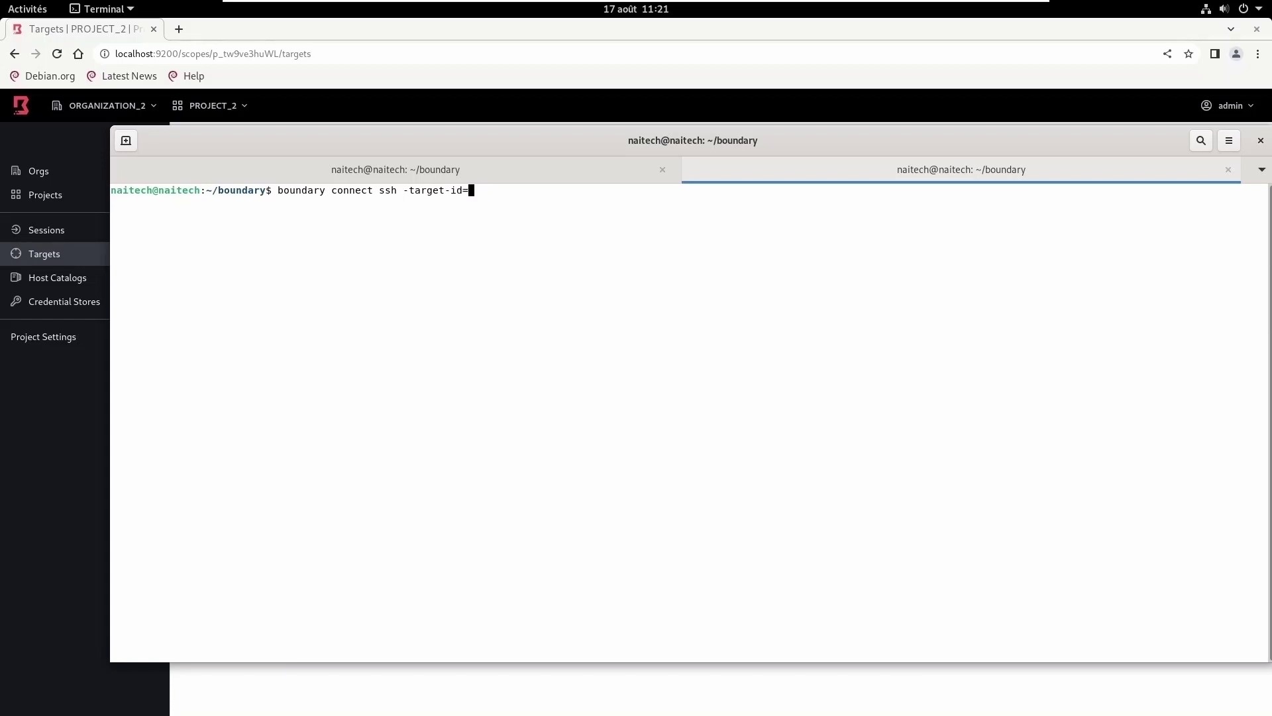
{"action": "right_click", "coordinate": [560, 205]}
{"action": "left_click", "coordinate": [597, 252]}
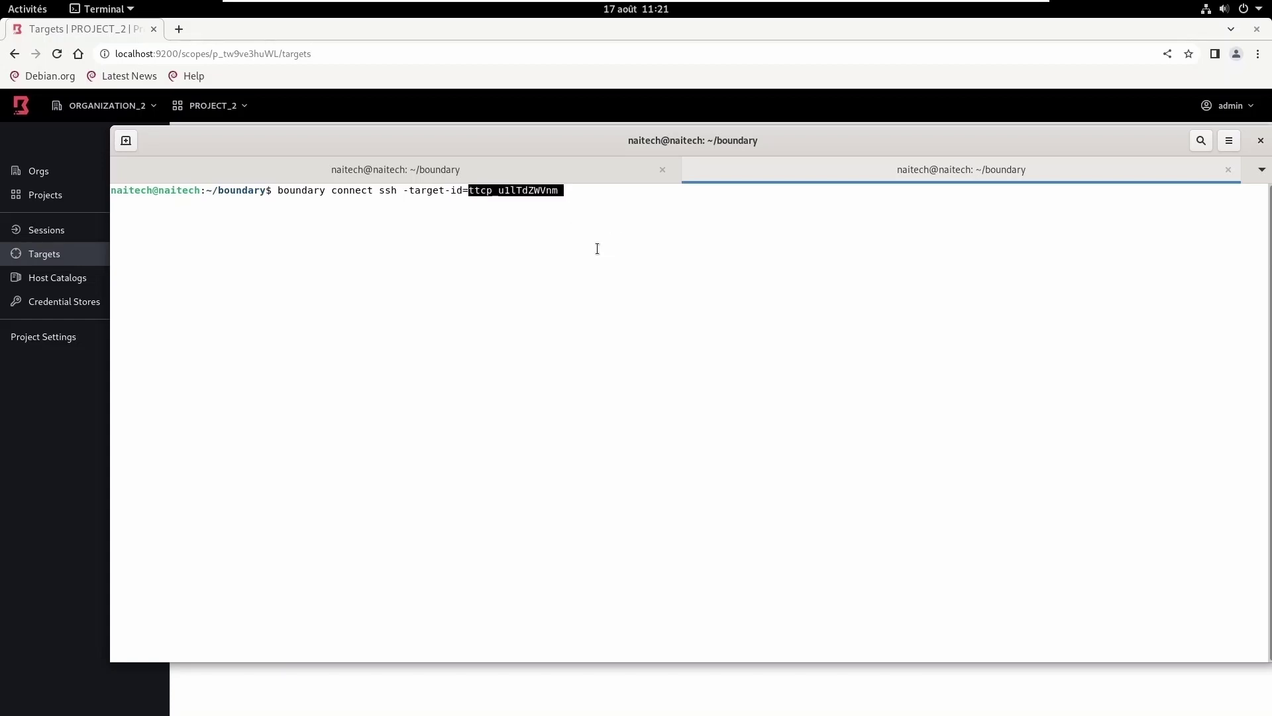
{"action": "key", "text": "End"}
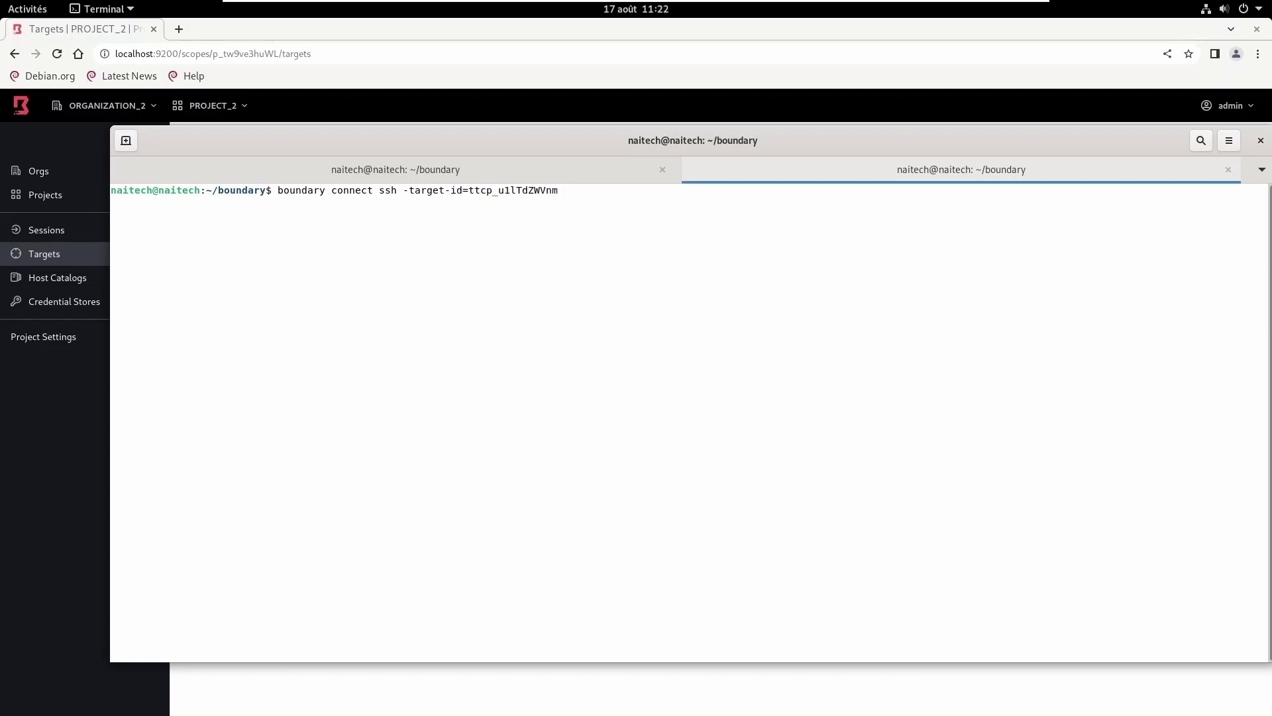
{"action": "type", "text": "-host-id="}
- Switch to the browser and copy the ID of host SERVER_5 from HOST_CATALOG_3
{"action": "left_click", "coordinate": [60, 281]}
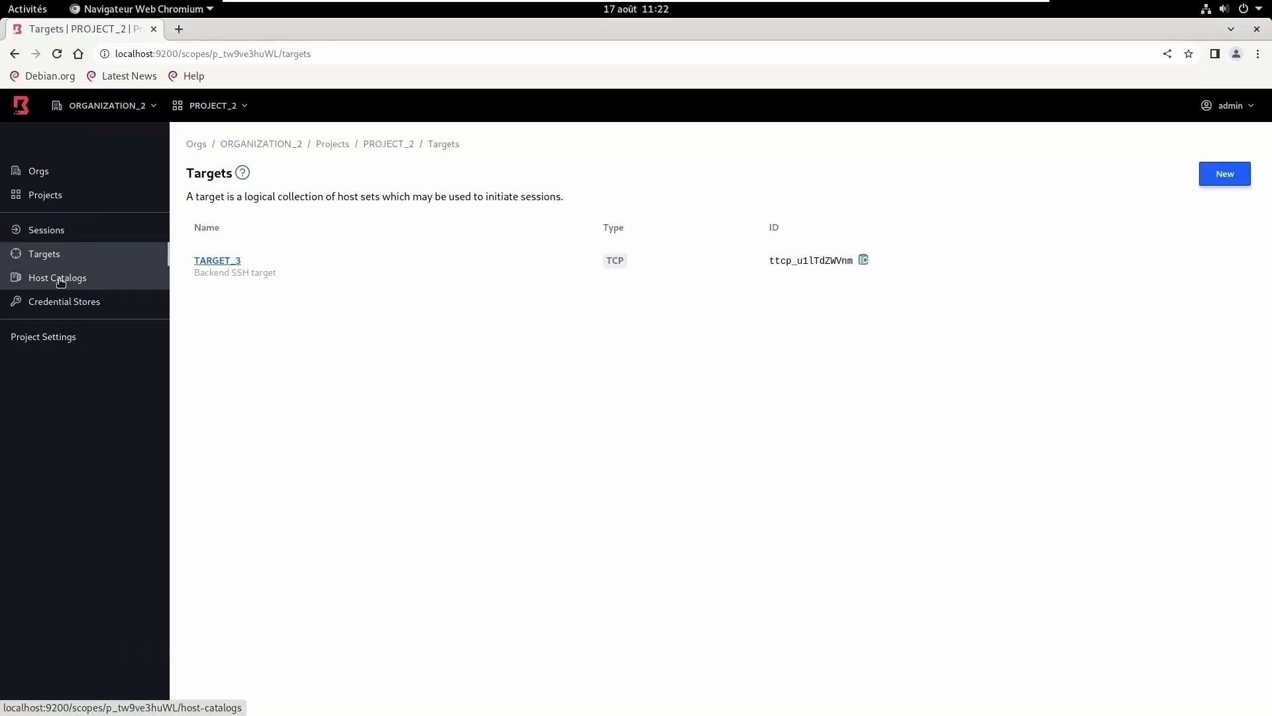
{"action": "left_click", "coordinate": [237, 262]}
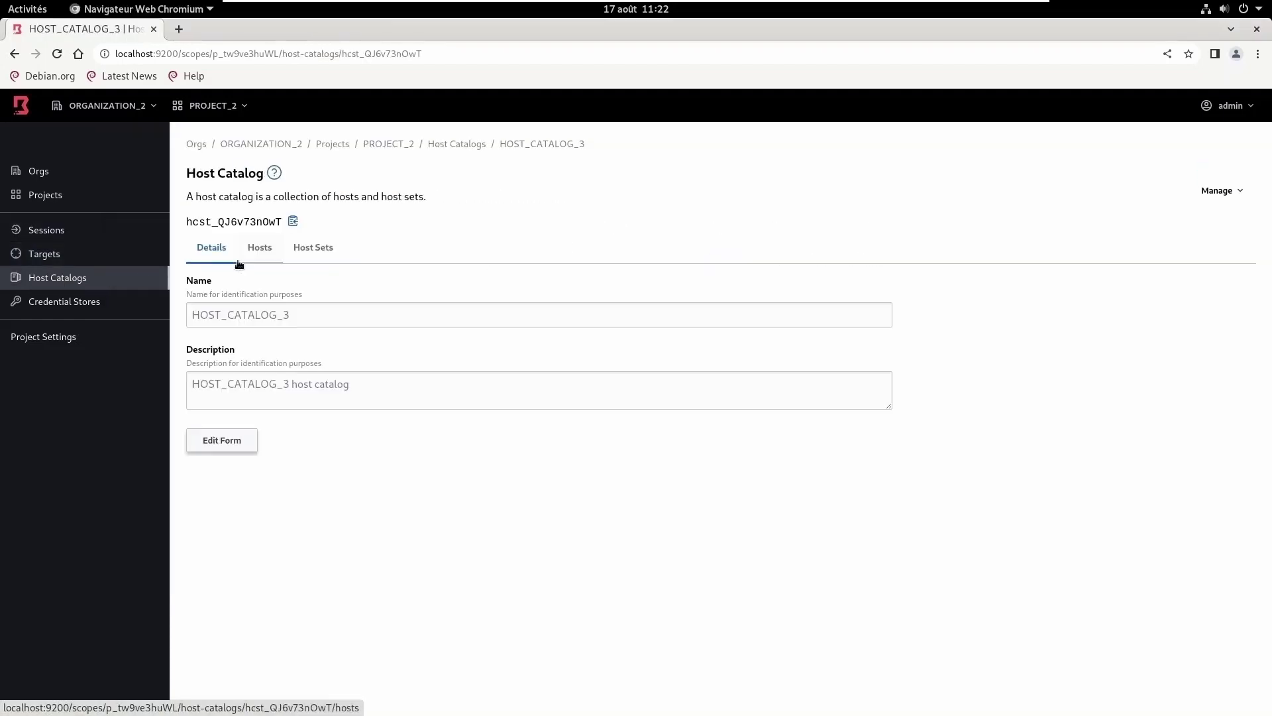
{"action": "left_click", "coordinate": [260, 249]}
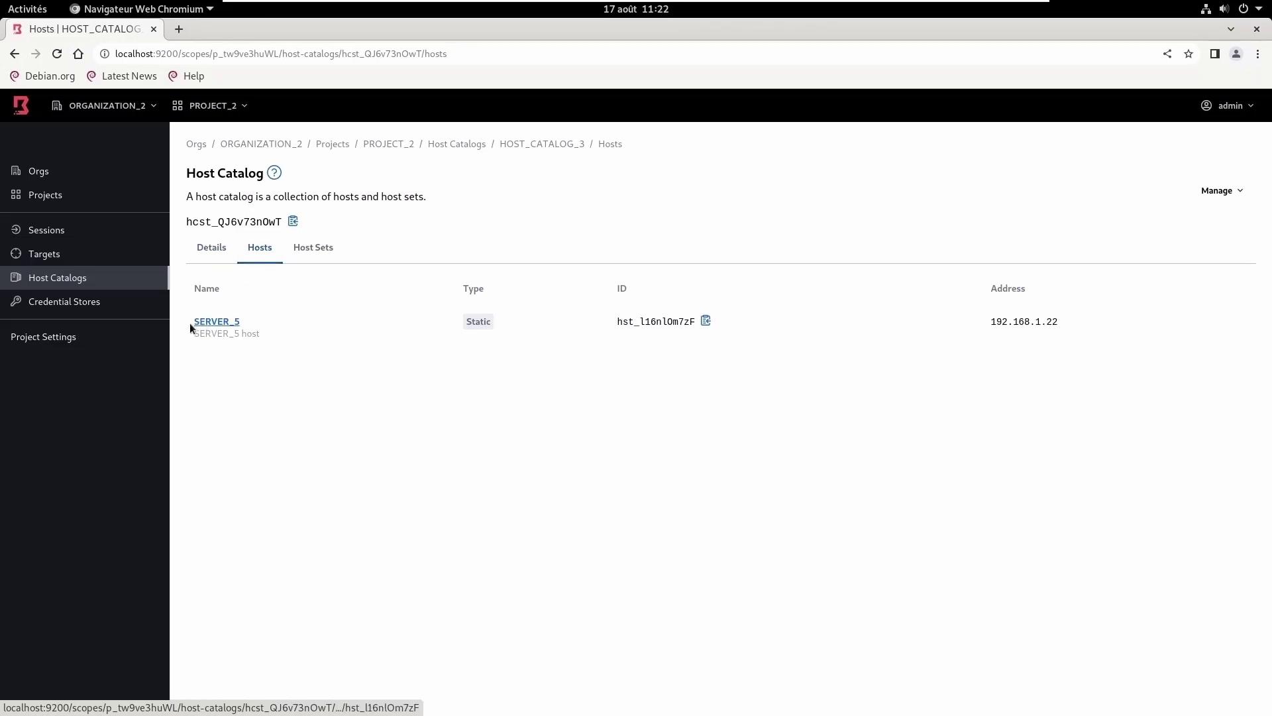
{"action": "left_click", "coordinate": [704, 322]}
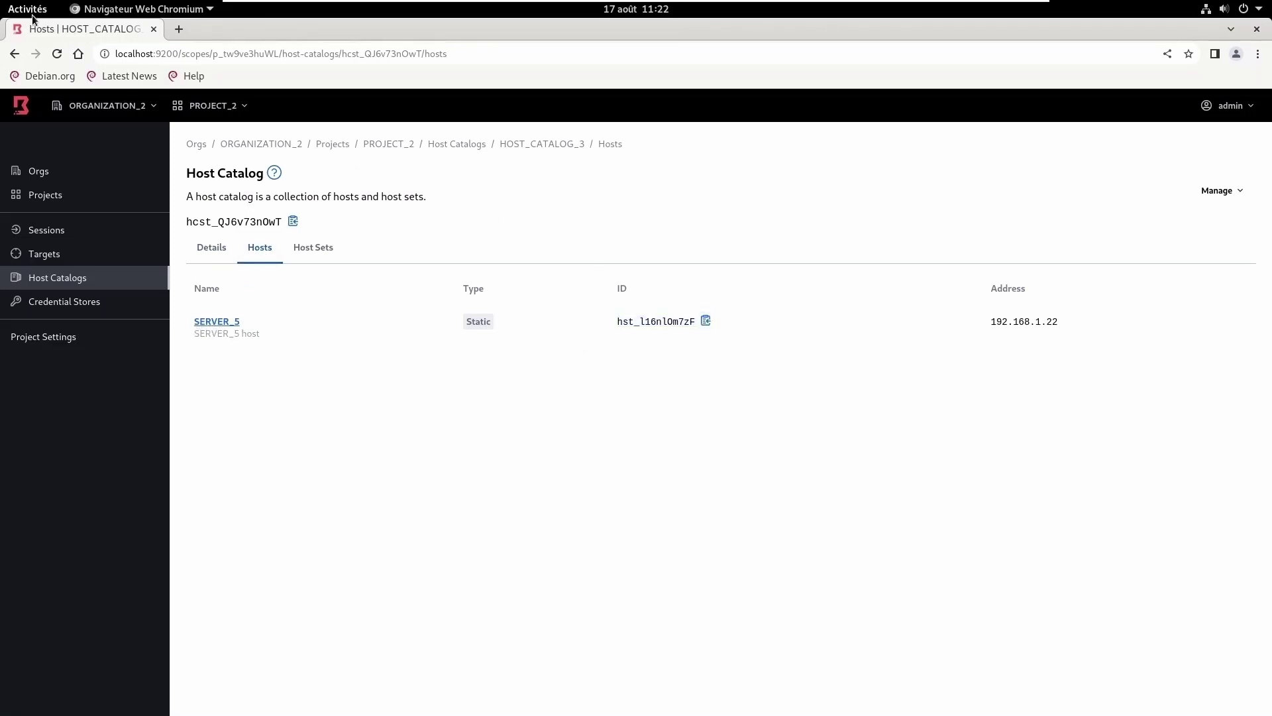
- Back in the terminal, paste hst_l16nlOm7zF as the -host-id value, append -- -l aitech and run the connect command
{"action": "left_click", "coordinate": [32, 15]}
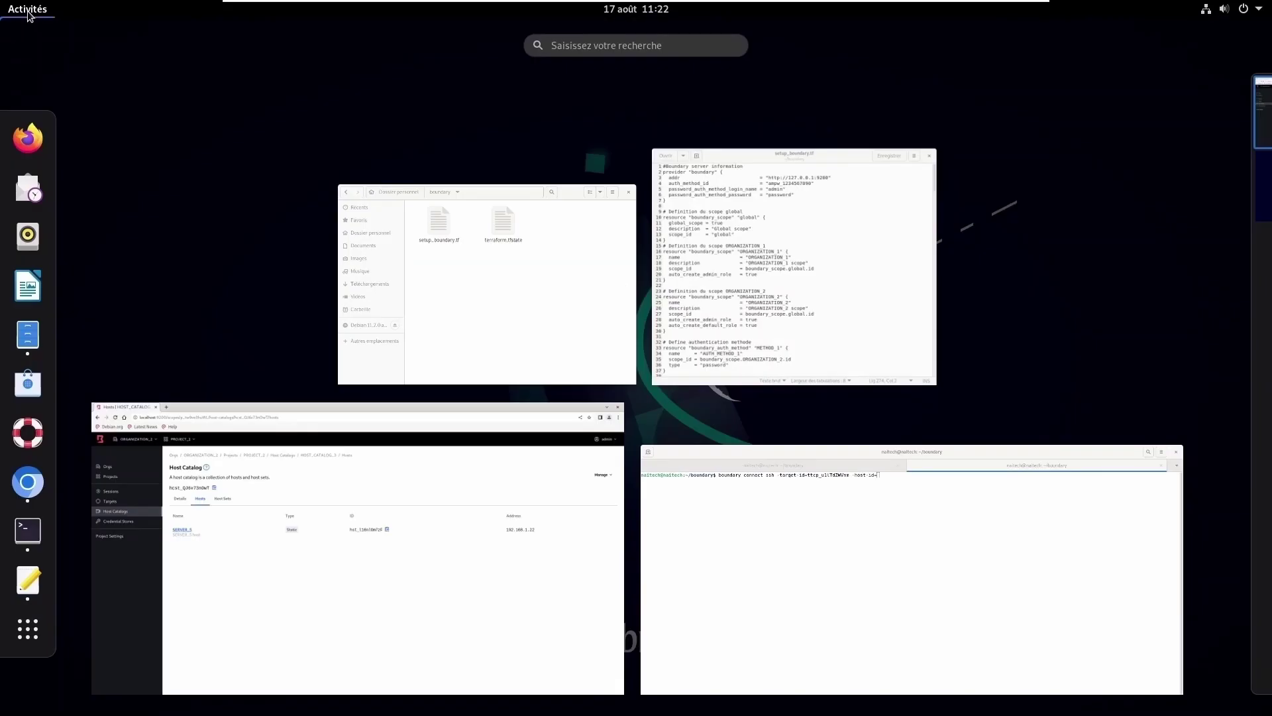
{"action": "left_click", "coordinate": [873, 534]}
{"action": "right_click", "coordinate": [641, 193]}
{"action": "left_click", "coordinate": [682, 241]}
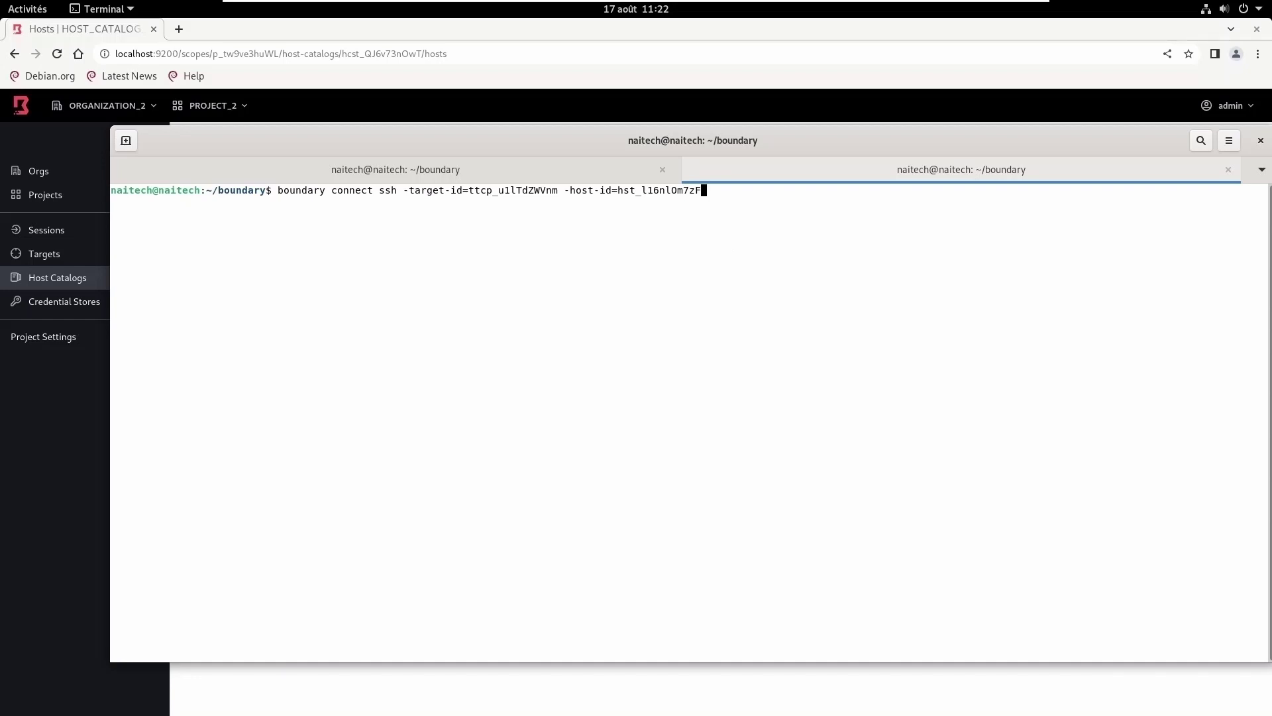
{"action": "type", "text": "-- -l aitech"}
{"action": "key", "text": "Return"}
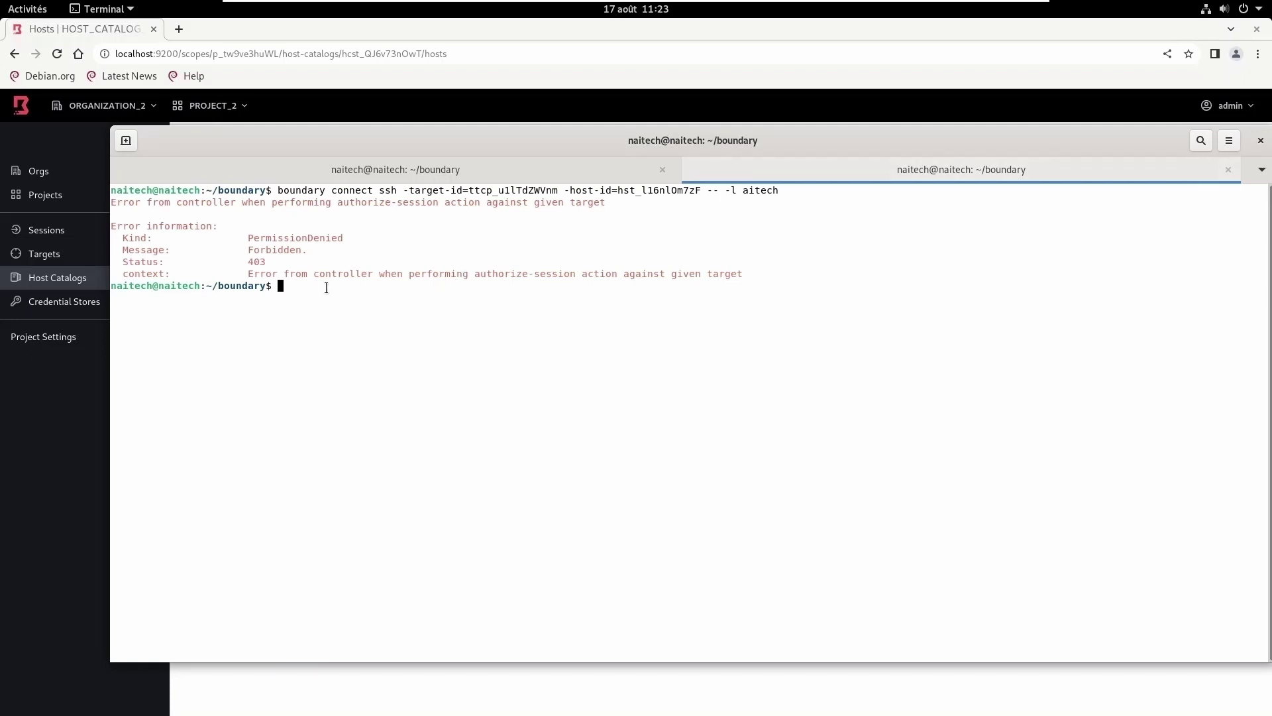
- Copy the target ID ttcp_u1lTdZWVnm from the connect command in the terminal
{"action": "double_click", "coordinate": [504, 190]}
{"action": "left_click", "coordinate": [482, 193]}
{"action": "left_click_drag", "start_coordinate": [471, 192], "coordinate": [559, 192]}
{"action": "right_click", "coordinate": [544, 191]}
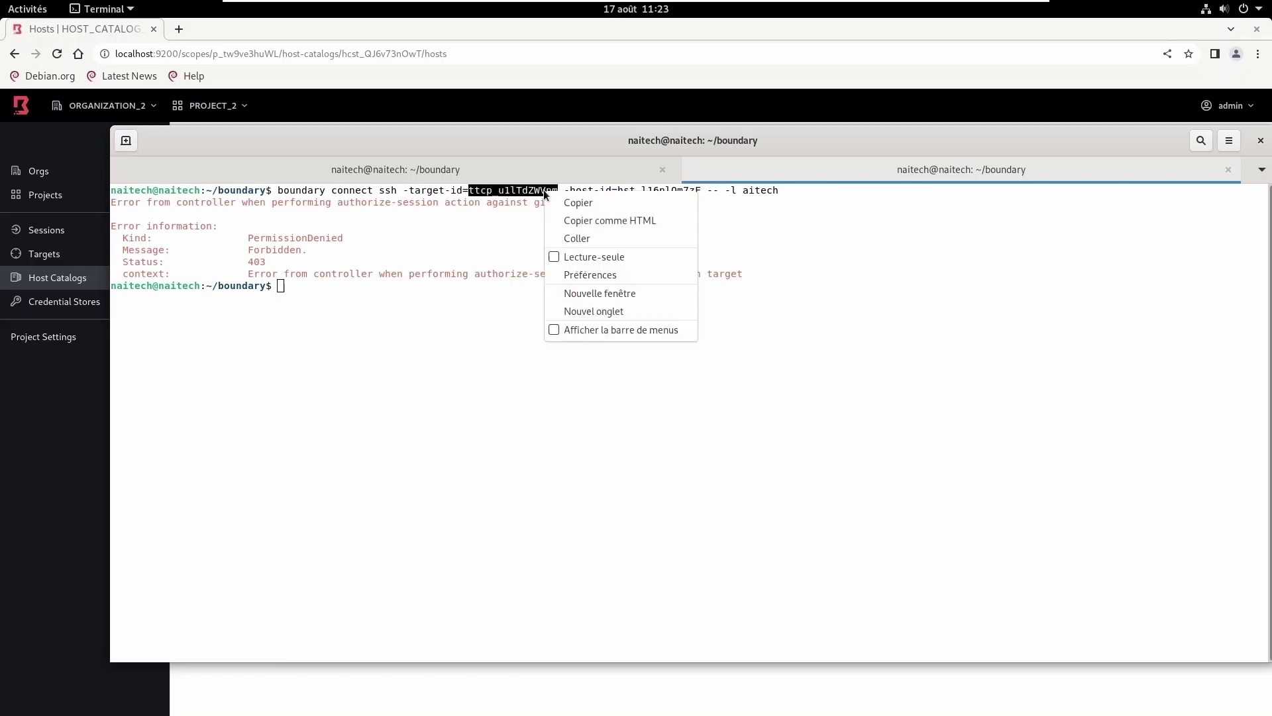
{"action": "left_click", "coordinate": [598, 209]}
- Switch to the browser, open the grants of ROLE_3 in ORGANIZATION_2 and begin a new grant with id=
{"action": "left_click", "coordinate": [41, 395]}
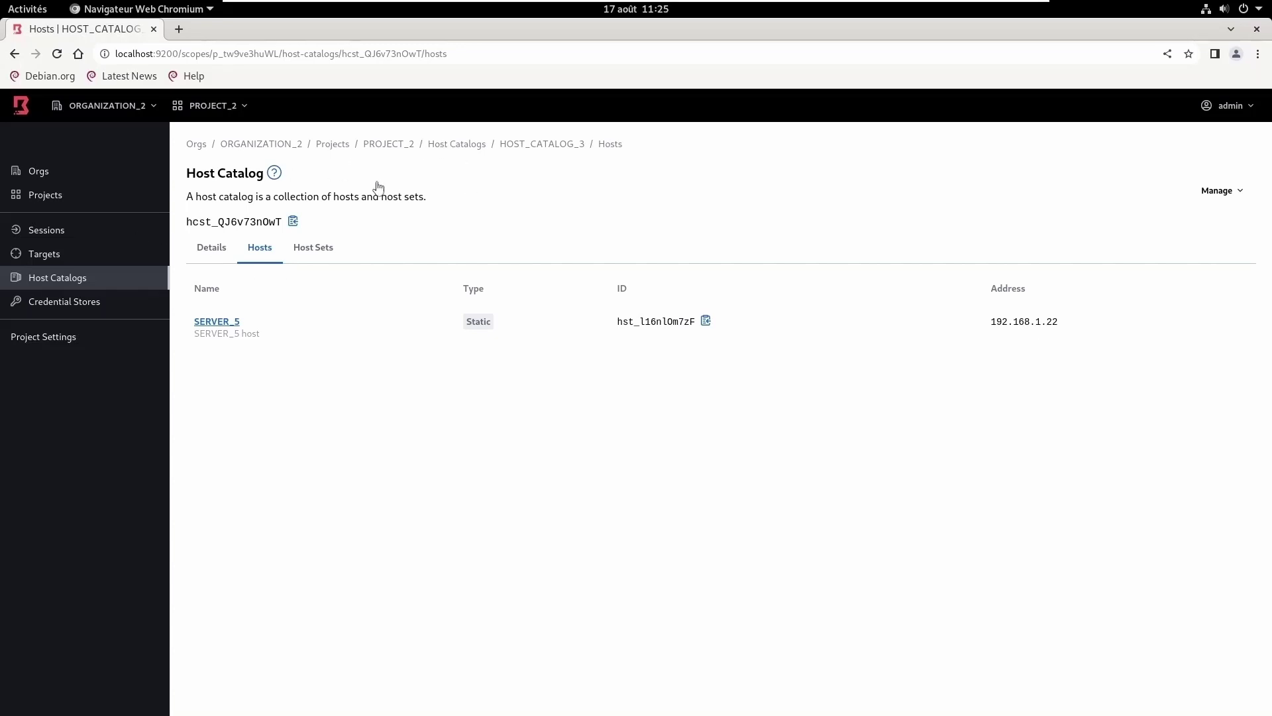
{"action": "left_click", "coordinate": [290, 147]}
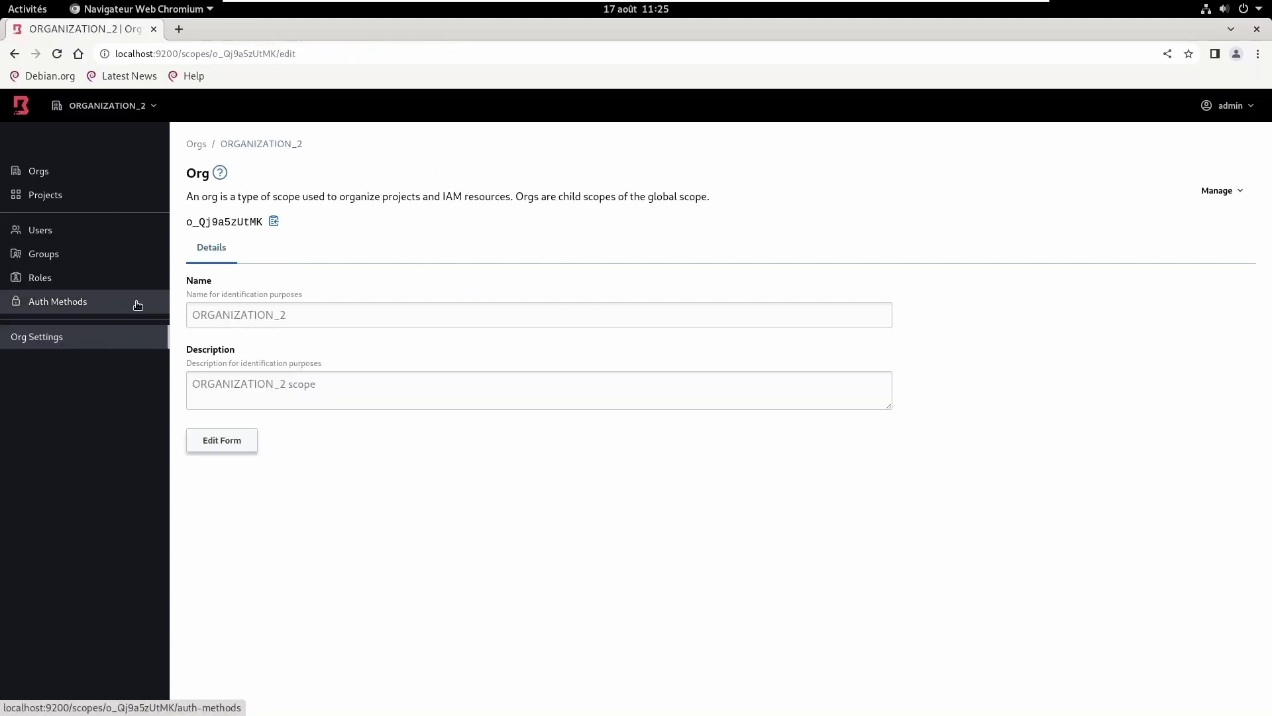
{"action": "left_click", "coordinate": [57, 287]}
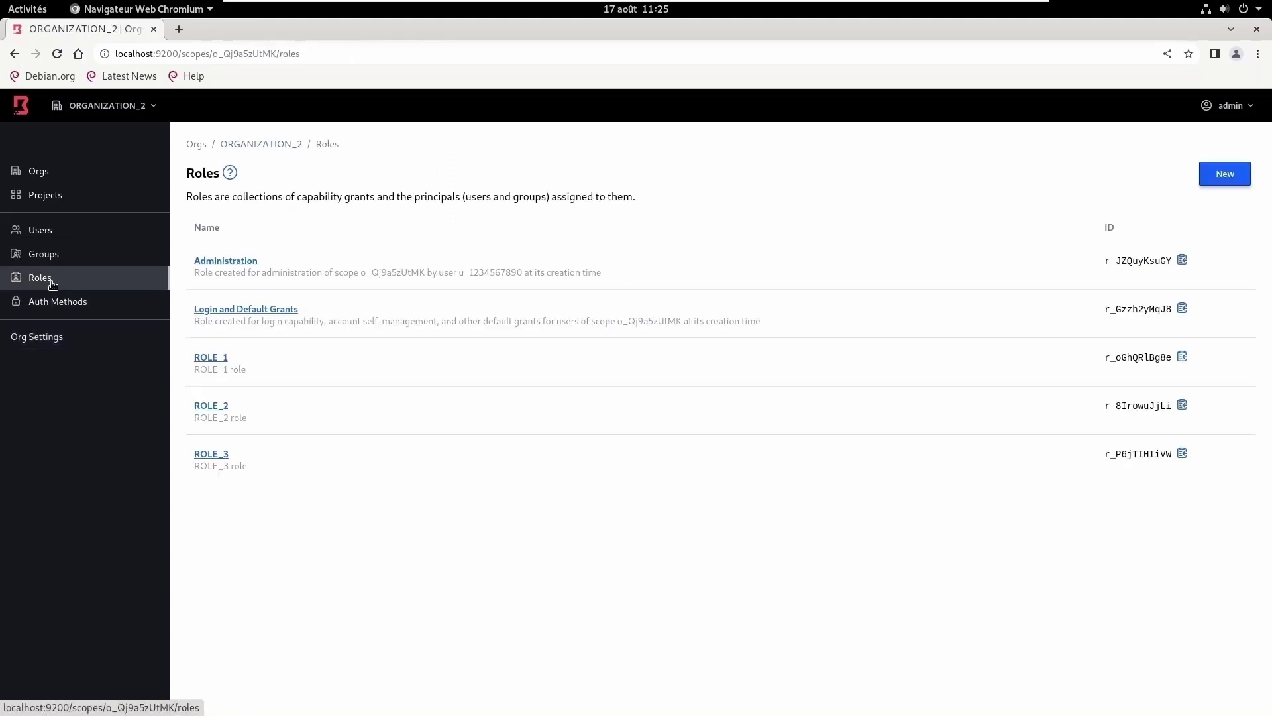
{"action": "left_click", "coordinate": [221, 456]}
{"action": "left_click", "coordinate": [273, 247]}
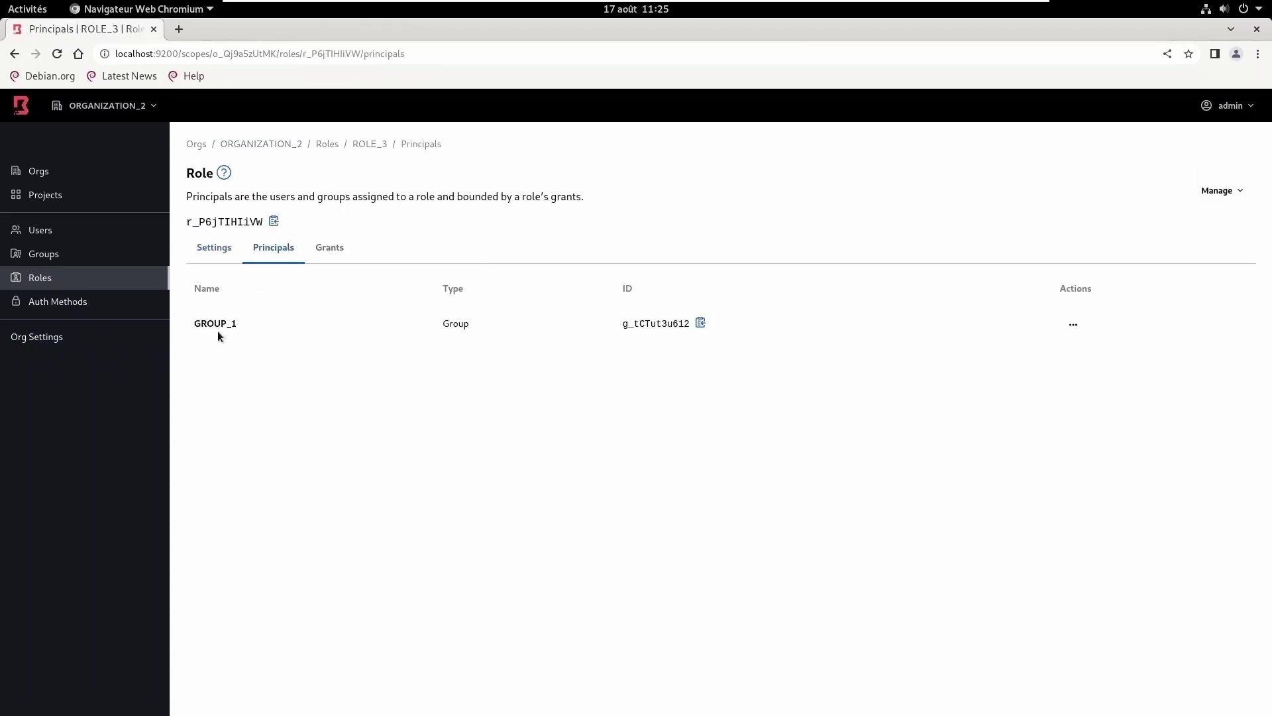
{"action": "left_click", "coordinate": [329, 250]}
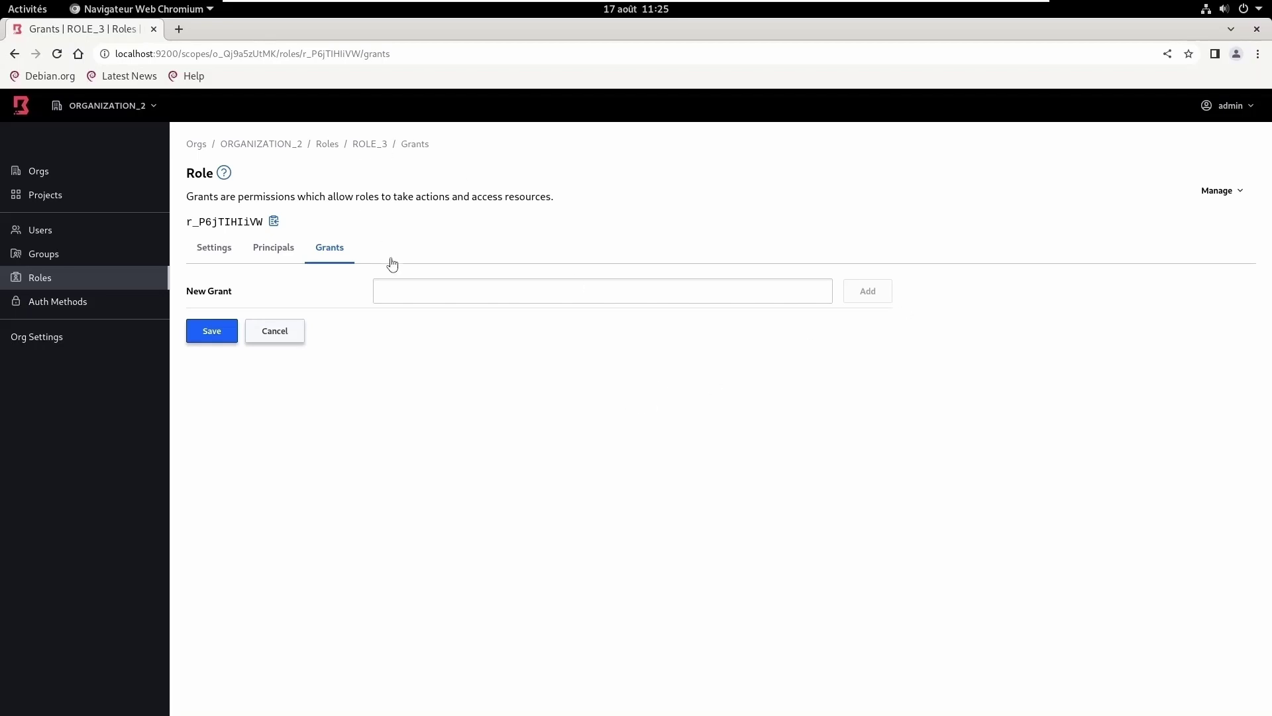
{"action": "left_click", "coordinate": [399, 292]}
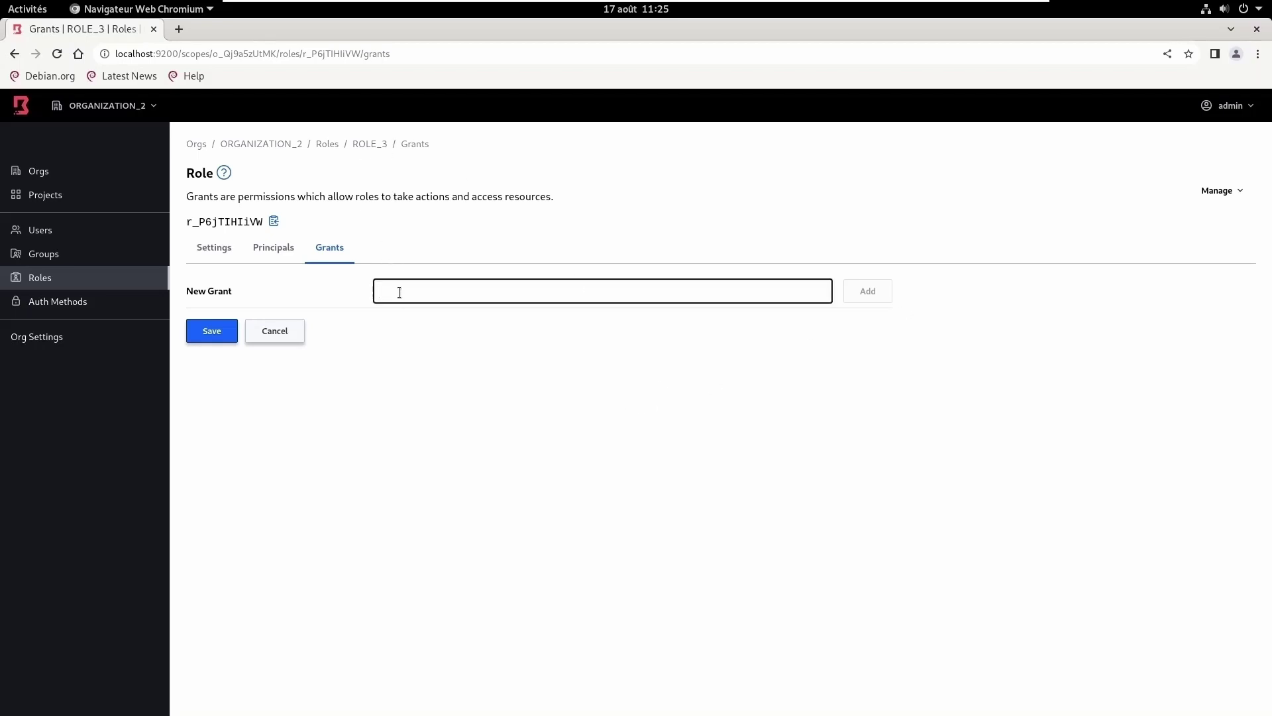
{"action": "type", "text": "id="}
- Switch to the terminal and copy the target ID ttcp_u1lTdZWVnm from the boundary connect ssh command
{"action": "left_click", "coordinate": [27, 9]}
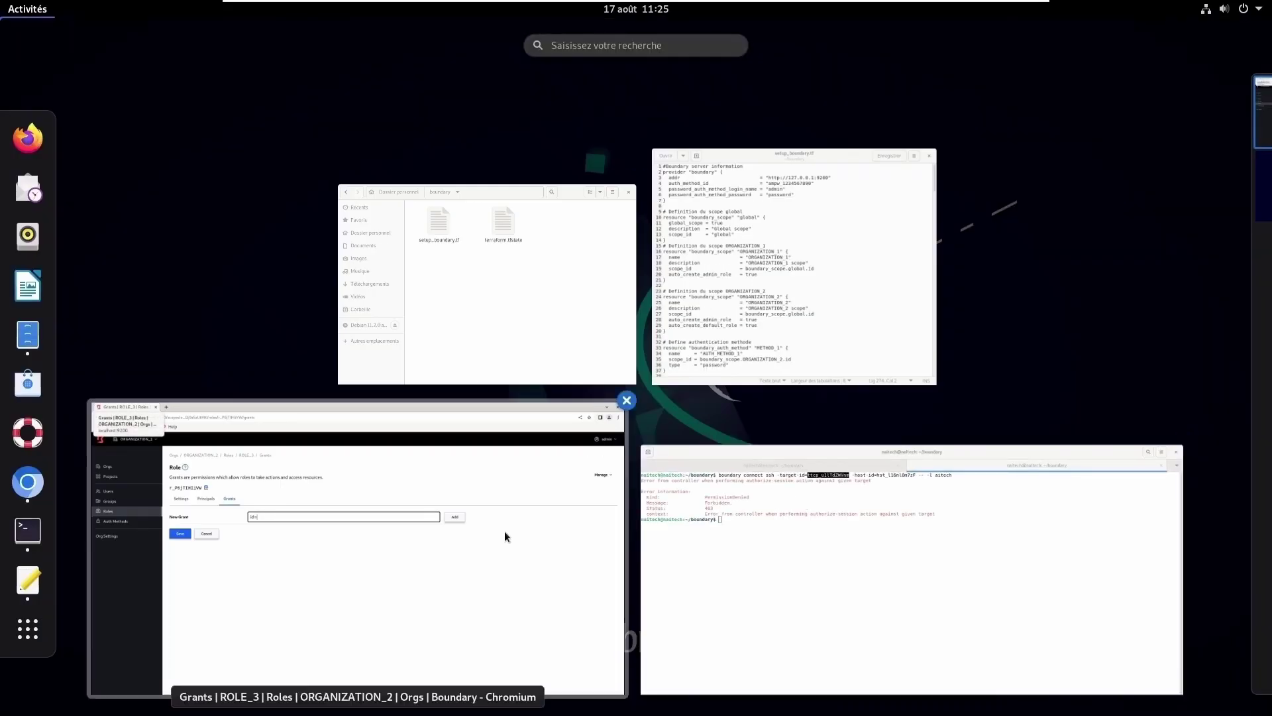
{"action": "left_click", "coordinate": [888, 525]}
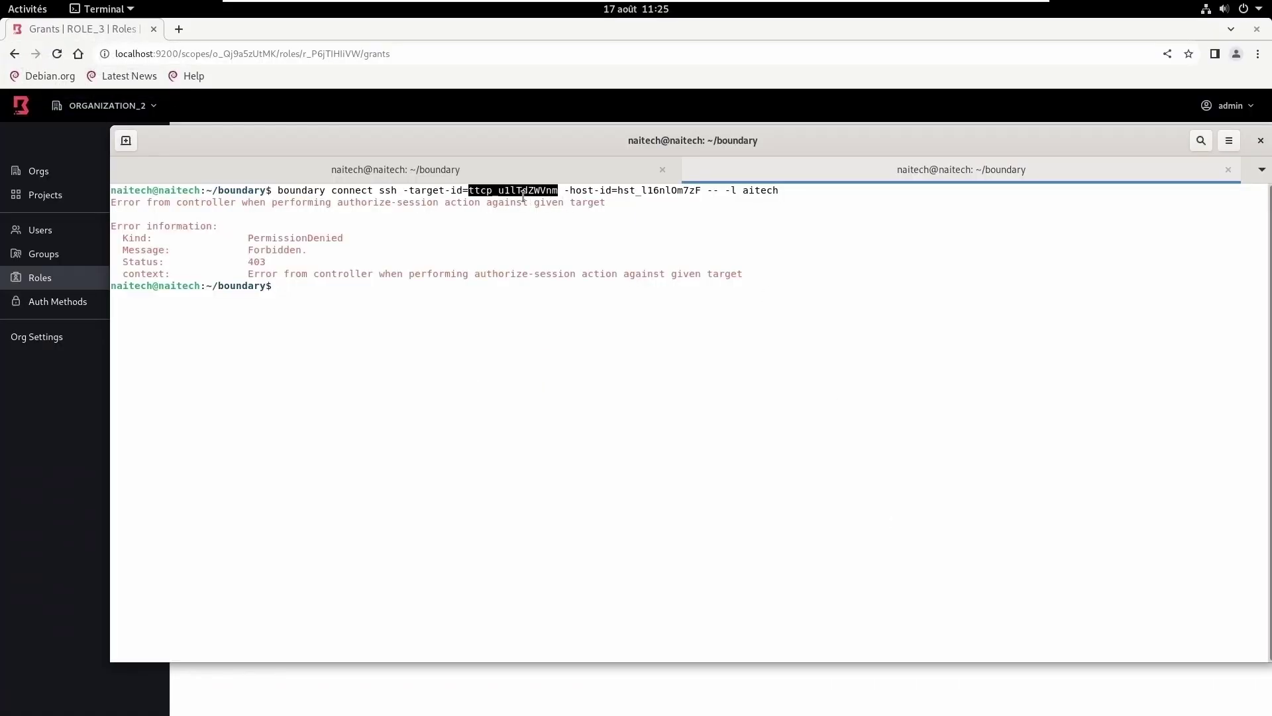
{"action": "double_click", "coordinate": [499, 190]}
{"action": "left_click", "coordinate": [499, 190]}
{"action": "left_click_drag", "start_coordinate": [469, 190], "coordinate": [556, 191]}
{"action": "right_click", "coordinate": [556, 190]}
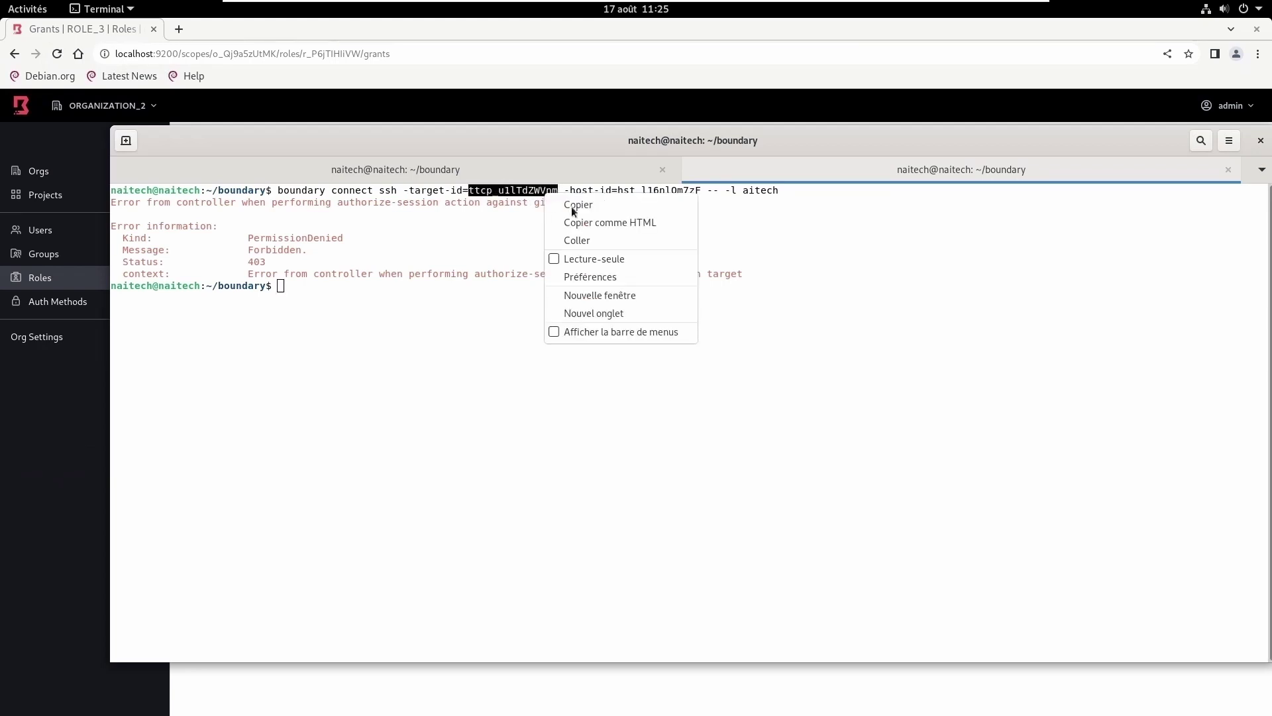
{"action": "left_click", "coordinate": [584, 203]}
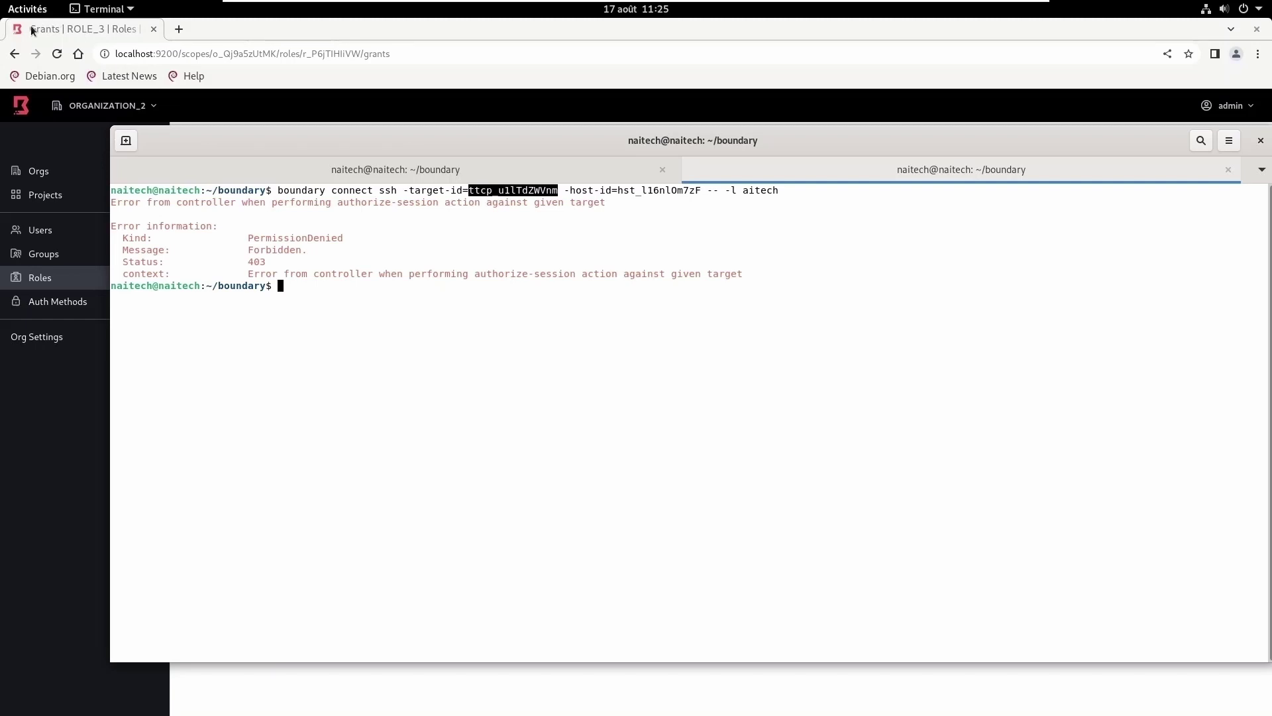
- Back in the browser, complete the grant as id=ttcp_u1lTdZWVnm;actions=read,authorize-session and add it to ROLE_3
{"action": "left_click", "coordinate": [85, 130]}
{"action": "left_click", "coordinate": [424, 295]}
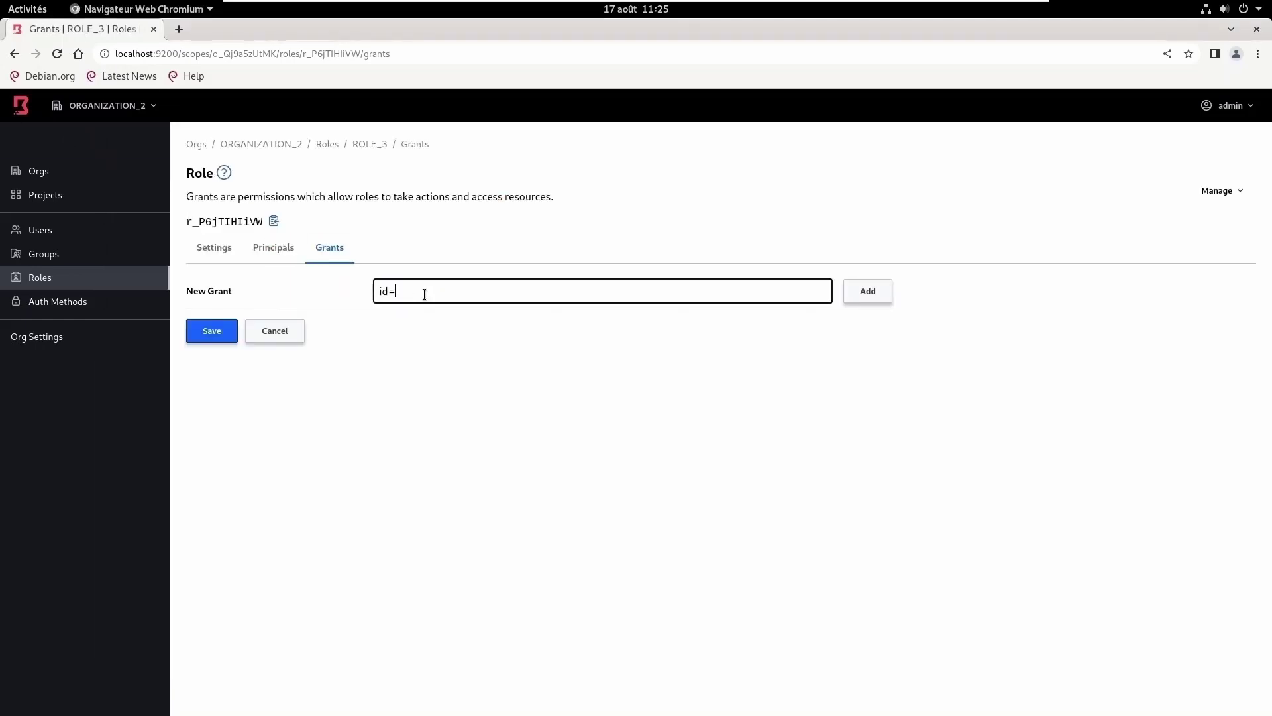
{"action": "key", "text": "ctrl+v"}
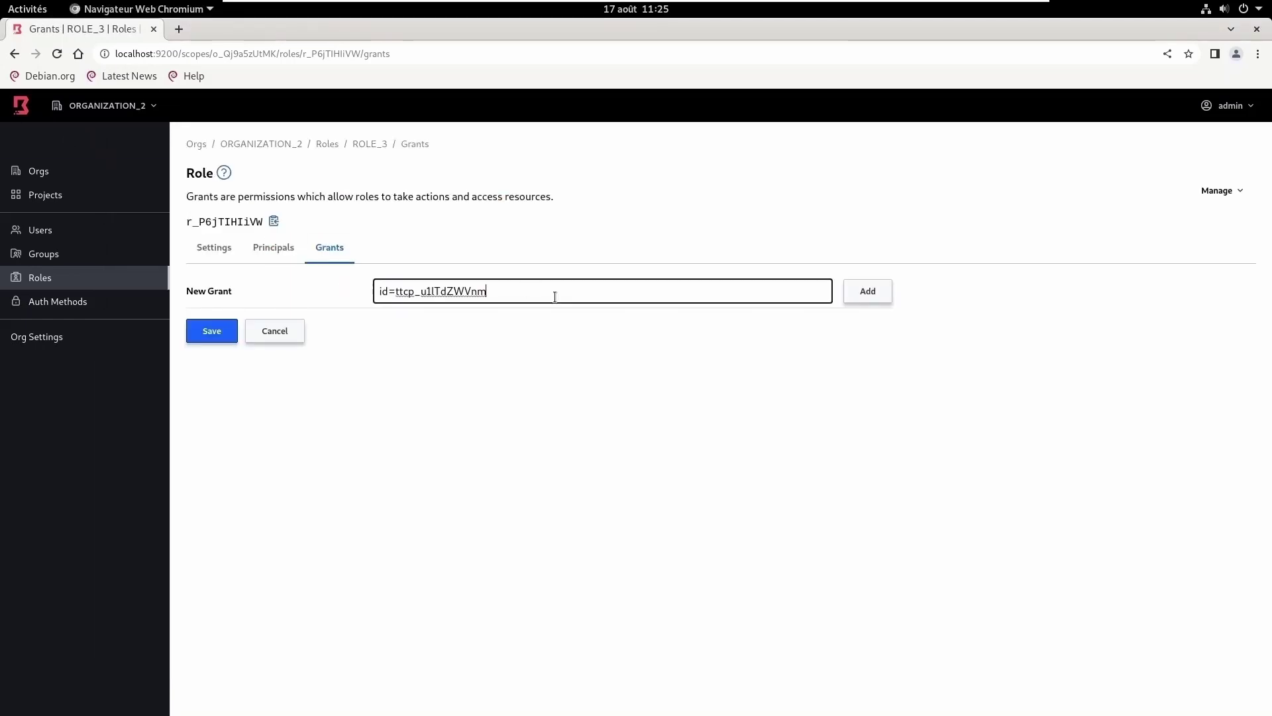
{"action": "type", "text": ";actions"}
{"action": "type", "text": "=read,authr"}
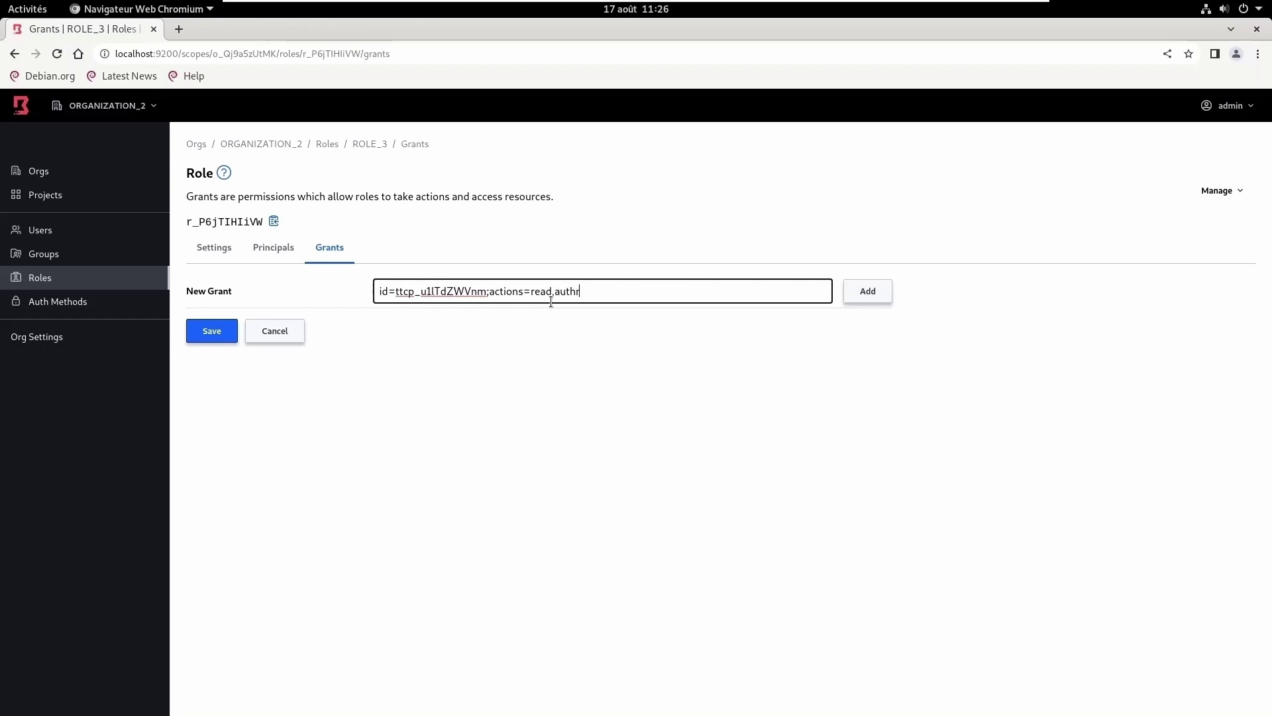
{"action": "type", "text": "orize-session"}
{"action": "left_click", "coordinate": [873, 292]}
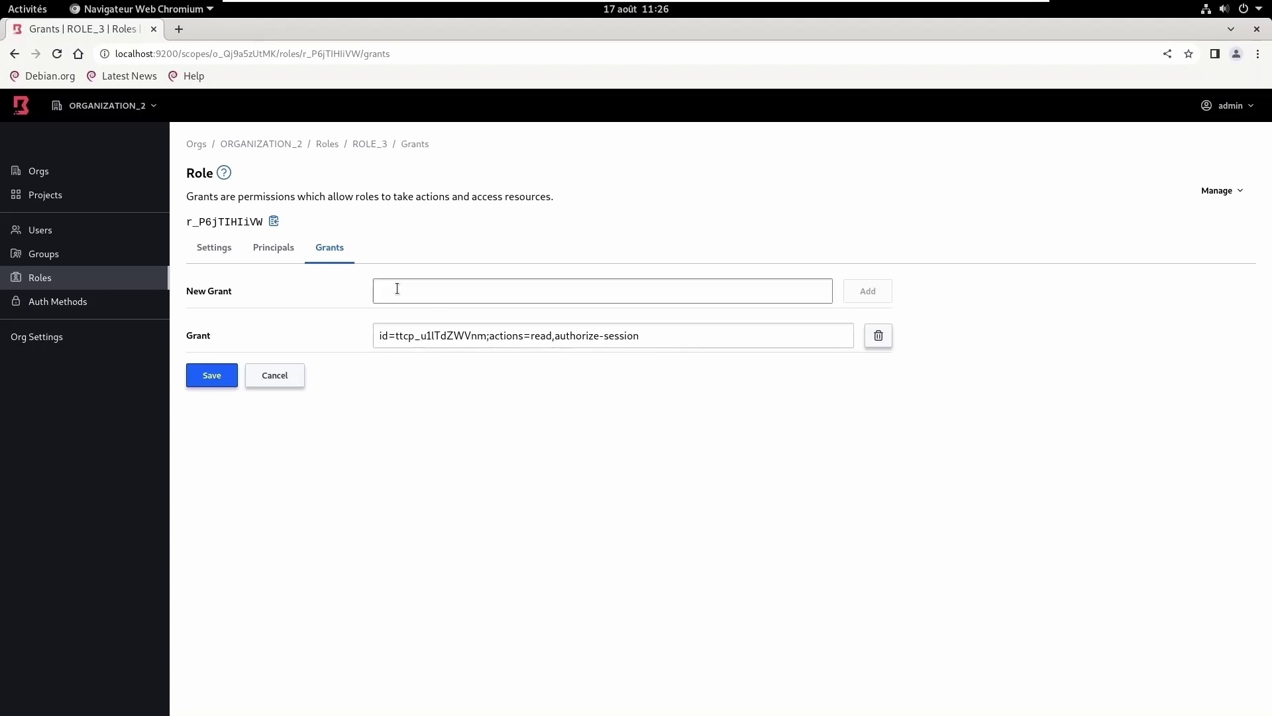
- Add a second grant type=target;actions=list to ROLE_3 and save the role's grants
{"action": "left_click", "coordinate": [425, 289]}
{"action": "type", "text": "ty"}
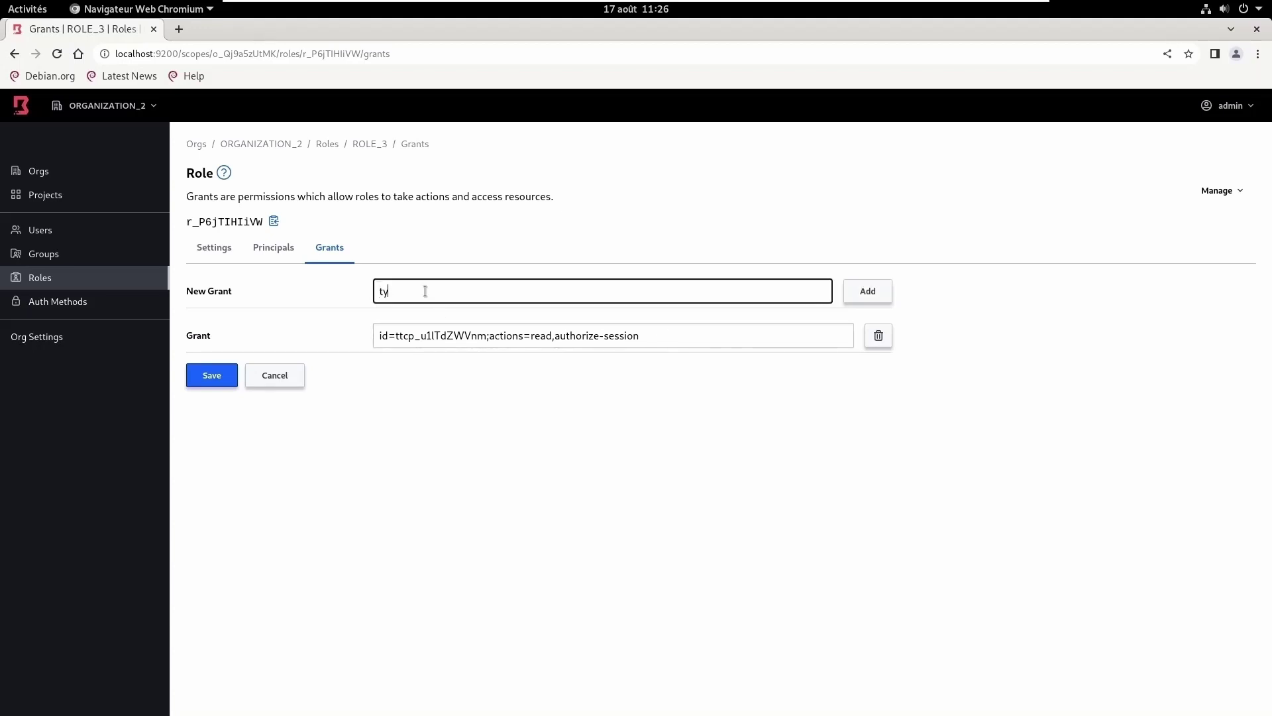
{"action": "type", "text": "ppe"}
{"action": "type", "text": "=target"}
{"action": "type", "text": ";actions="}
{"action": "type", "text": "list"}
{"action": "left_click", "coordinate": [874, 296]}
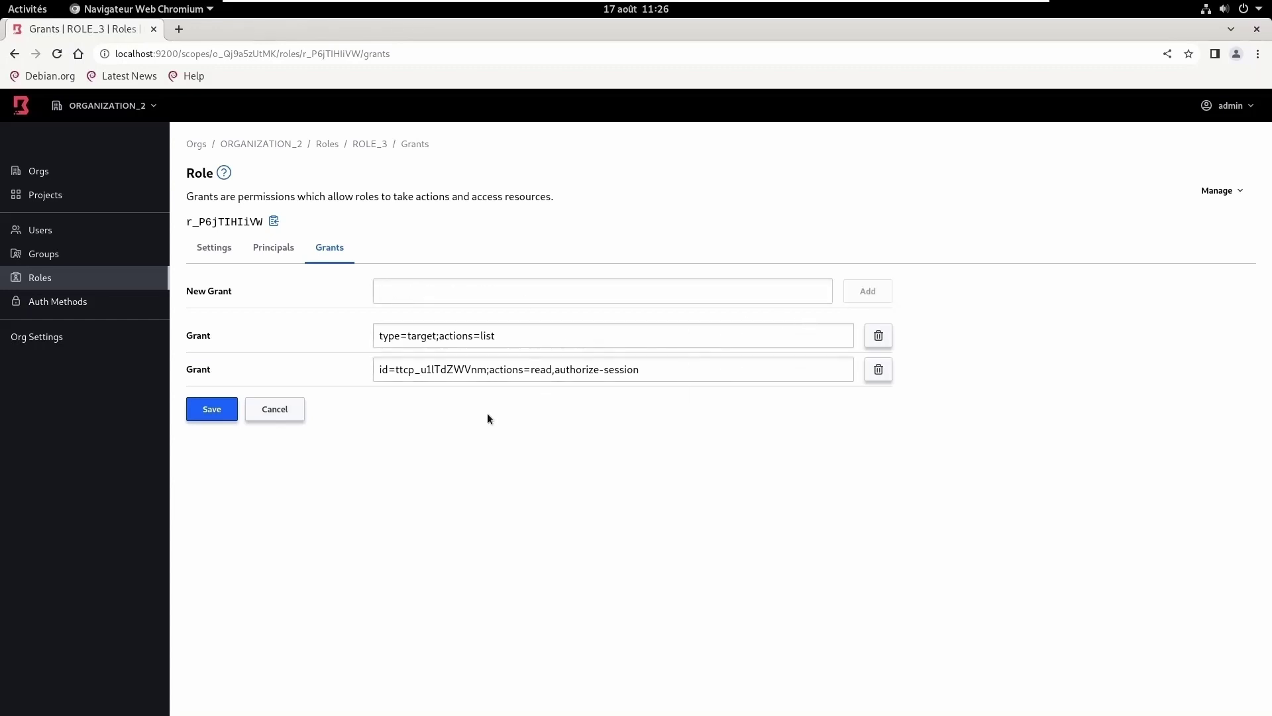
{"action": "left_click", "coordinate": [218, 410]}
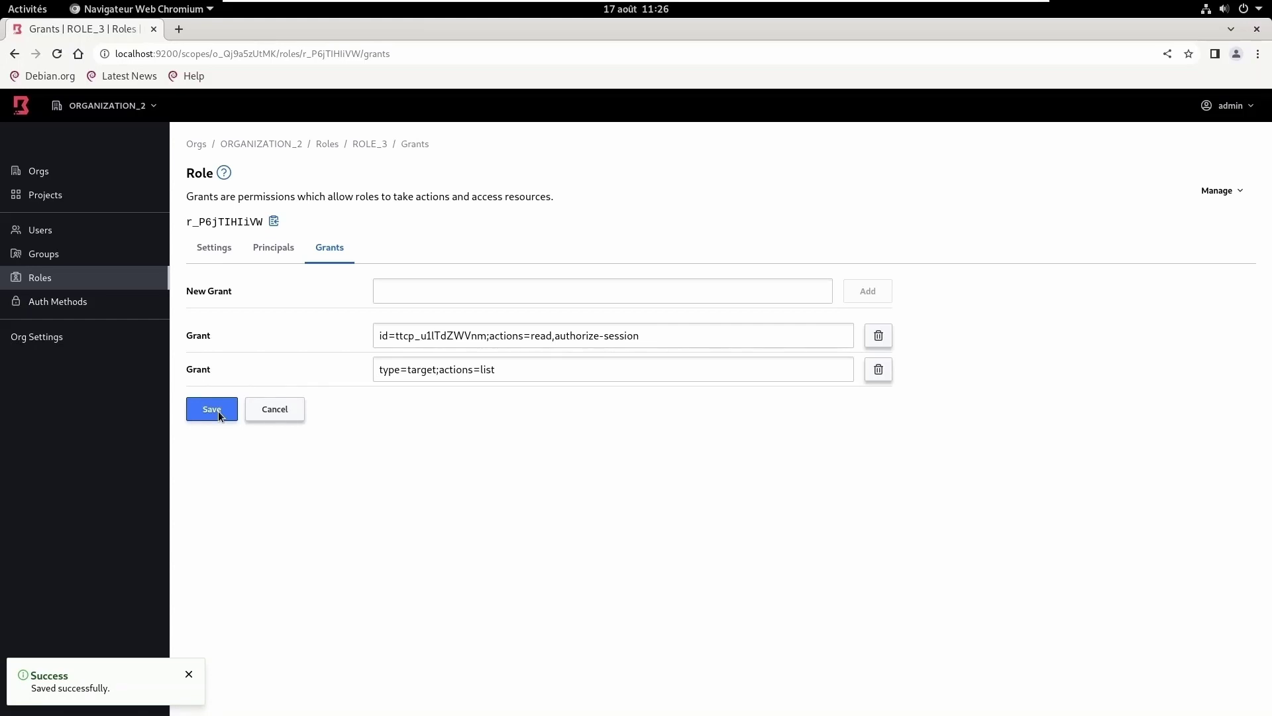
- Switch to the terminal
{"action": "left_click", "coordinate": [20, 14]}
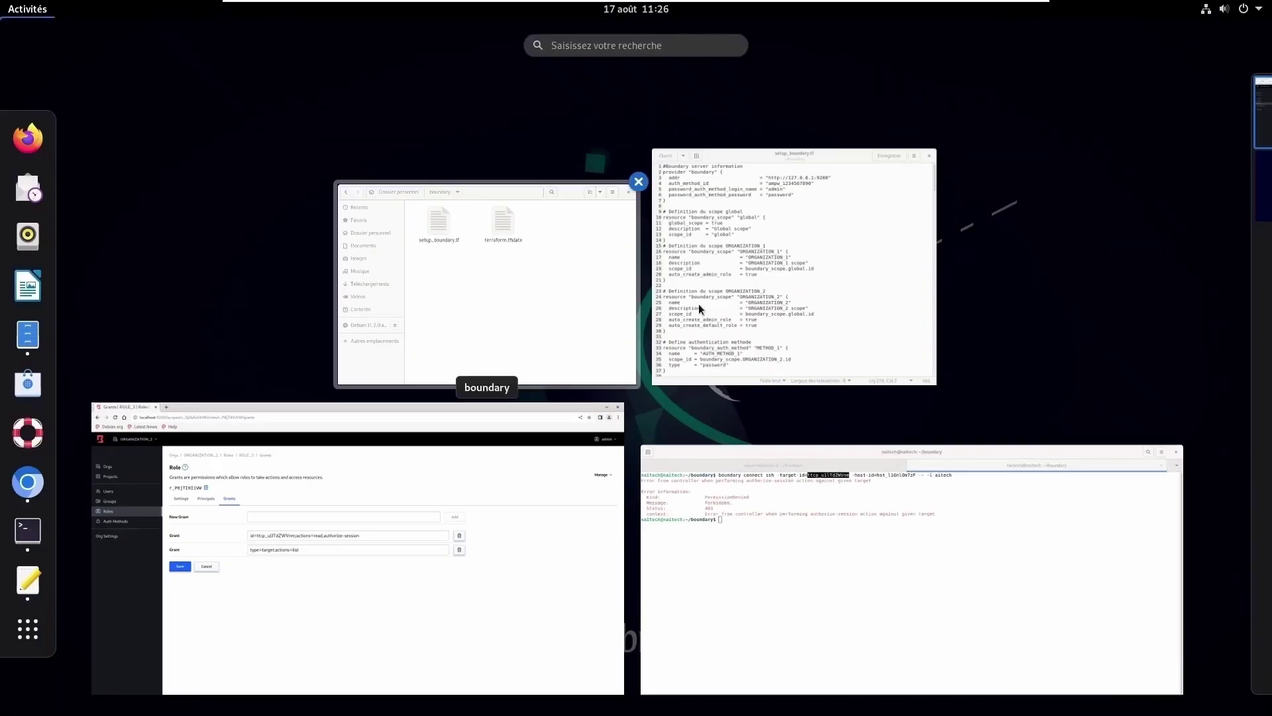
{"action": "left_click", "coordinate": [797, 494]}
{"action": "key", "text": "Up"}
{"action": "key", "text": "Up"}
{"action": "key", "text": "Up"}
{"action": "key", "text": "Up"}
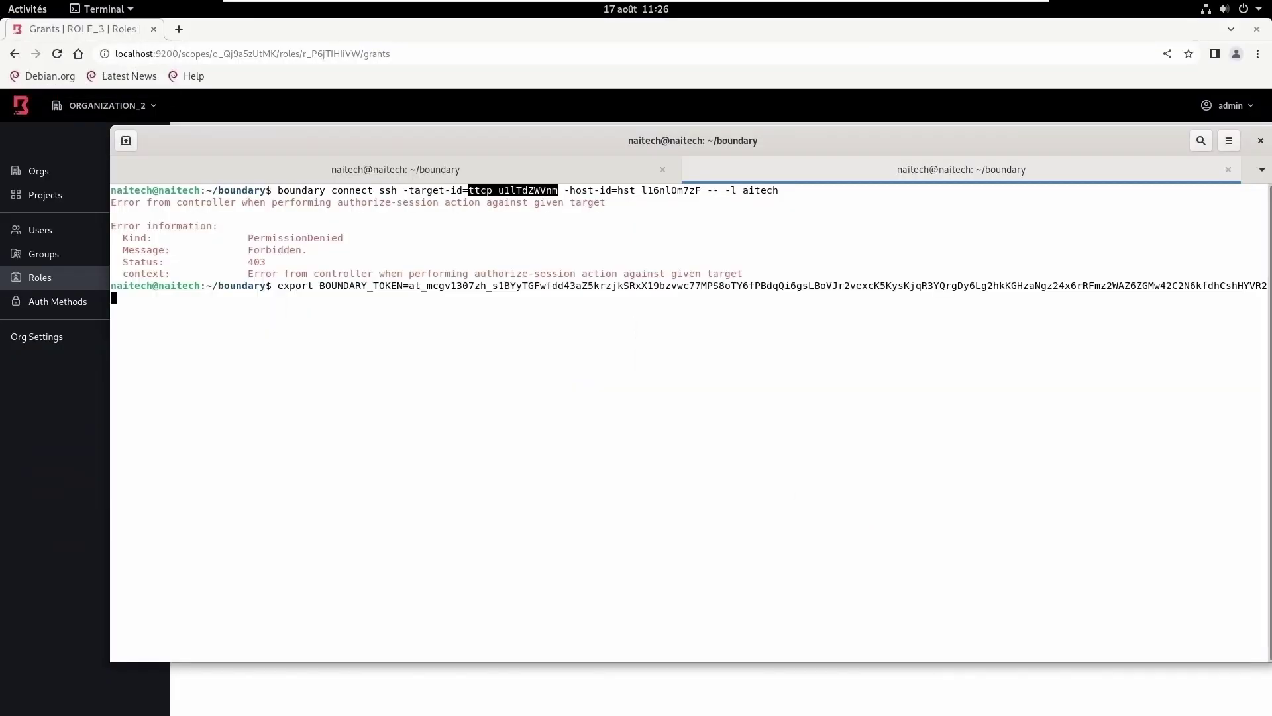
{"action": "key", "text": "Up"}
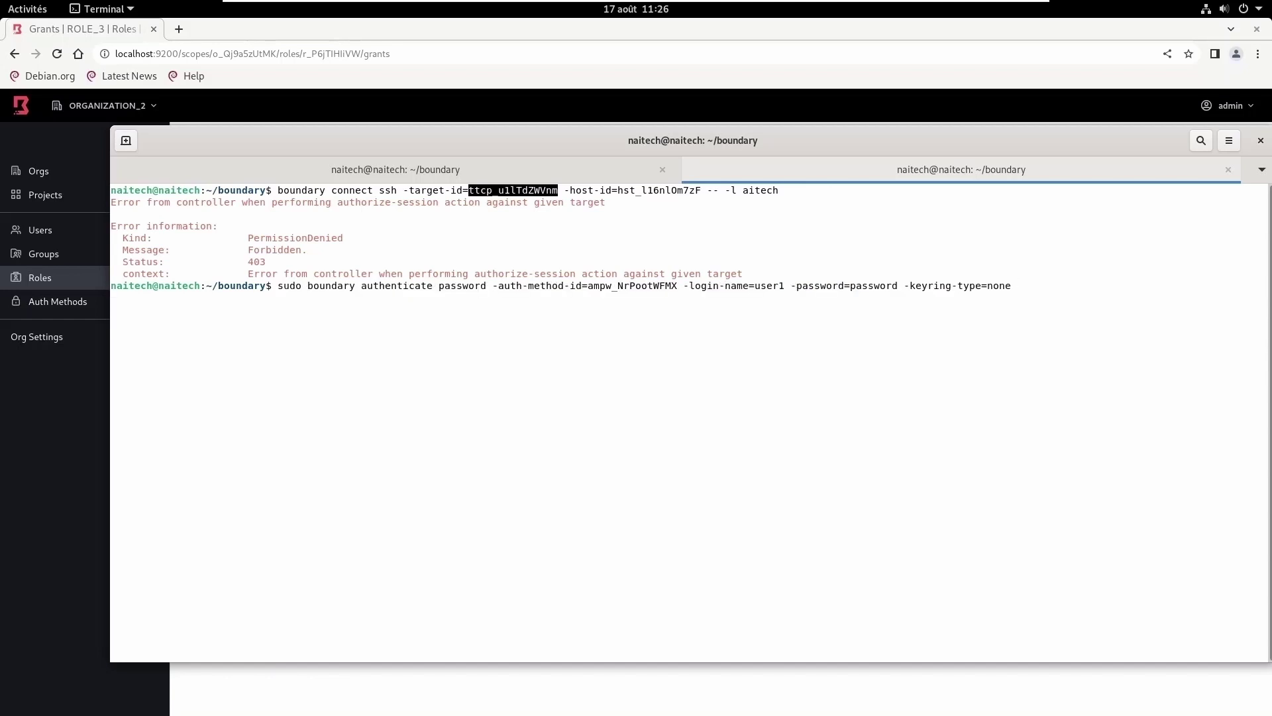
{"action": "key", "text": "Down"}
{"action": "key", "text": "Down"}
{"action": "key", "text": "Down"}
{"action": "key", "text": "Down"}
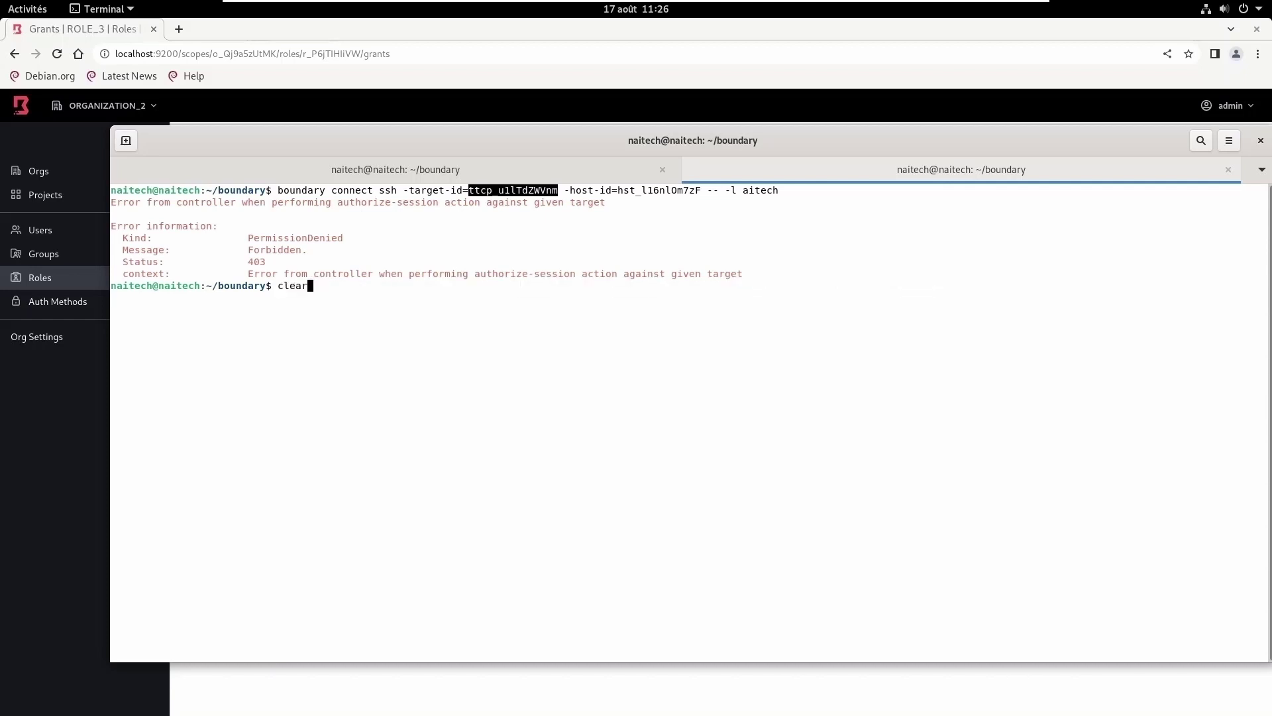
{"action": "key", "text": "Up"}
{"action": "key", "text": "Up"}
{"action": "key", "text": "Up"}
{"action": "key", "text": "Up"}
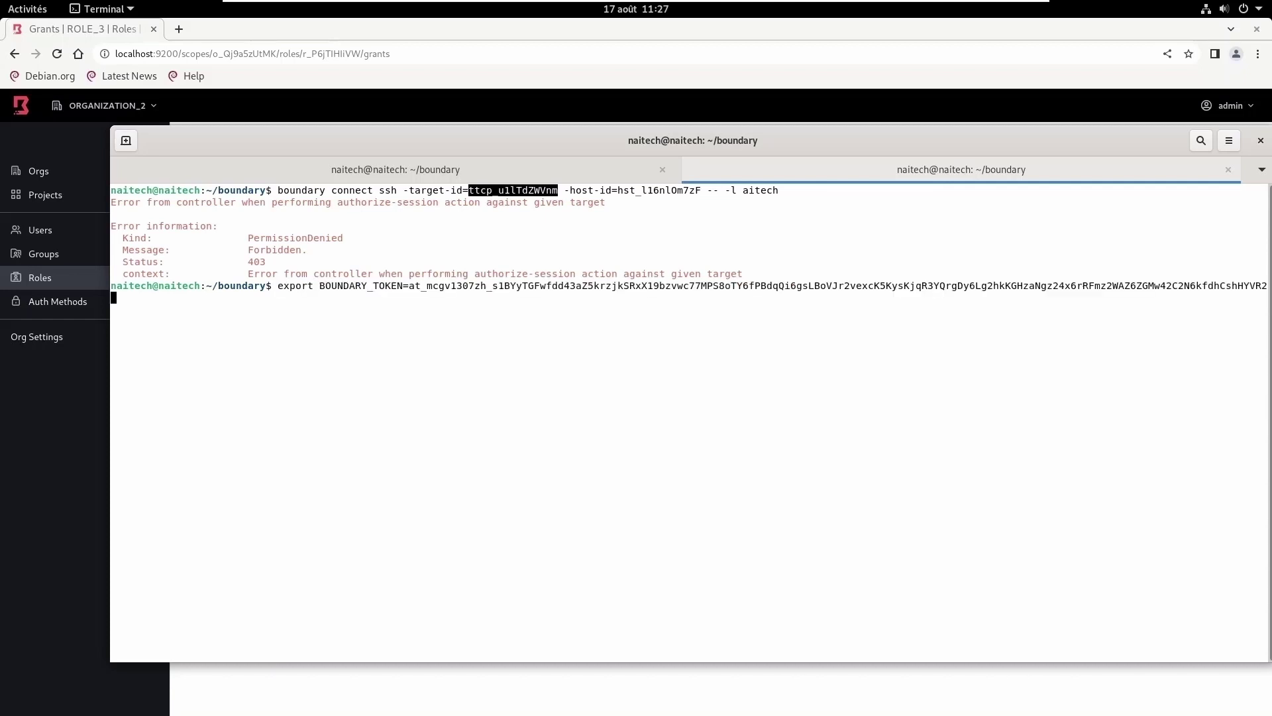
{"action": "key", "text": "Up"}
{"action": "key", "text": "Up"}
{"action": "key", "text": "Up"}
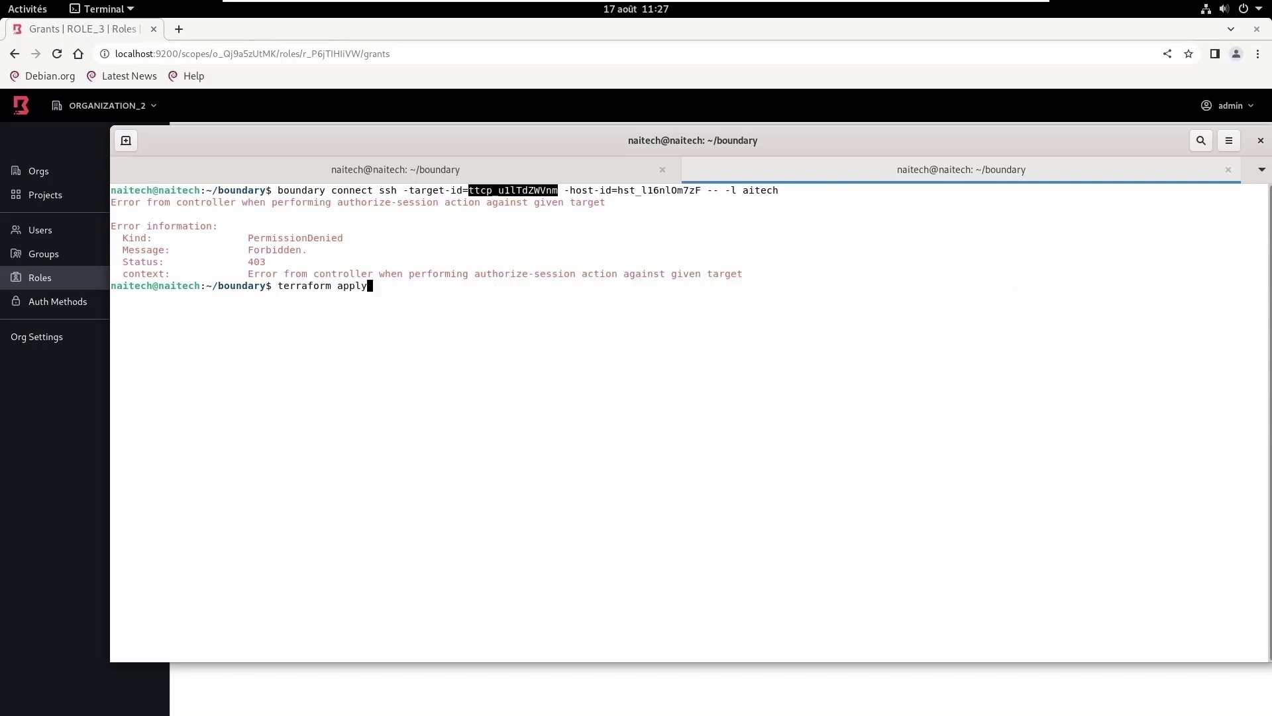
{"action": "key", "text": "BackSpace"}
{"action": "key", "text": "BackSpace"}
{"action": "key", "text": "BackSpace"}
{"action": "key", "text": "BackSpace"}
{"action": "key", "text": "BackSpace"}
{"action": "key", "text": "BackSpace"}
{"action": "key", "text": "BackSpace"}
{"action": "key", "text": "BackSpace"}
{"action": "key", "text": "BackSpace"}
{"action": "key", "text": "BackSpace"}
{"action": "key", "text": "BackSpace"}
{"action": "key", "text": "BackSpace"}
{"action": "key", "text": "BackSpace"}
{"action": "key", "text": "BackSpace"}
{"action": "key", "text": "BackSpace"}
{"action": "key", "text": "BackSpace"}
{"action": "key", "text": "BackSpace"}
- Copy the earlier boundary connect ssh command for TARGET_3 and SERVER_5 from the terminal output, paste it at the prompt and run it again
{"action": "left_click", "coordinate": [287, 210]}
{"action": "left_click_drag", "start_coordinate": [280, 188], "coordinate": [780, 191]}
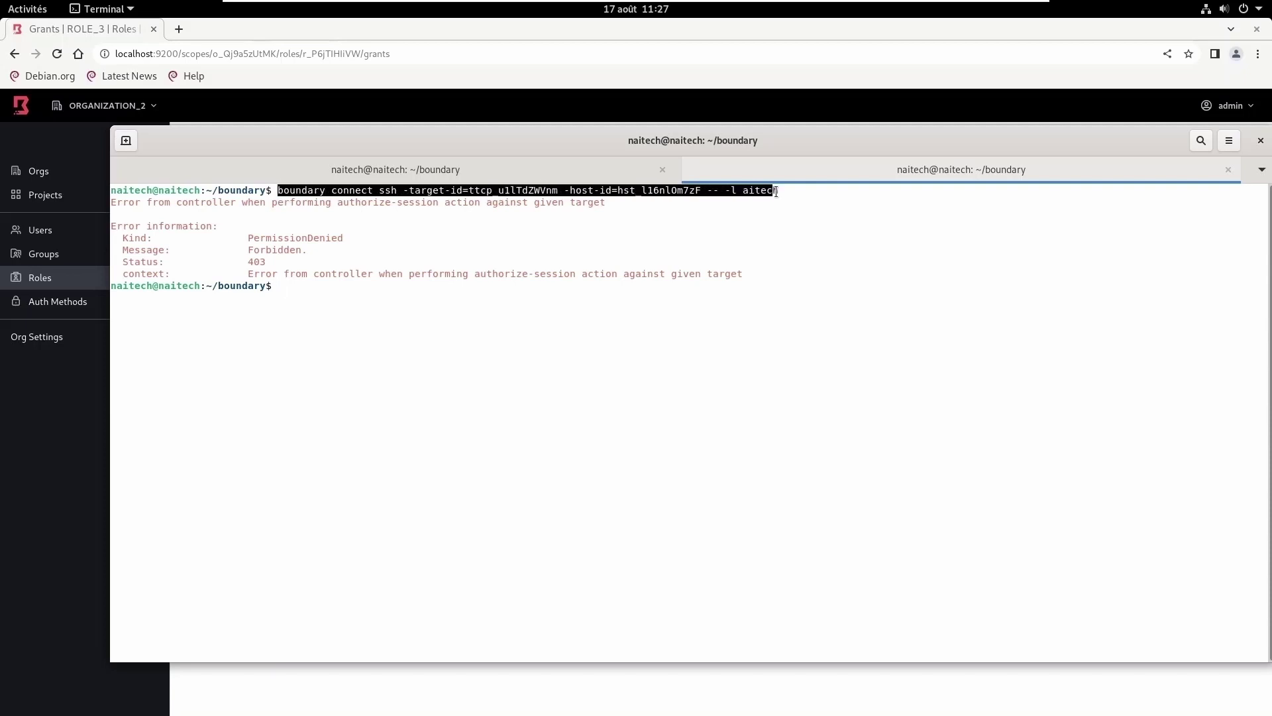
{"action": "right_click", "coordinate": [769, 194]}
{"action": "left_click", "coordinate": [803, 206]}
{"action": "left_click", "coordinate": [430, 286]}
{"action": "right_click", "coordinate": [375, 293]}
{"action": "left_click", "coordinate": [421, 341]}
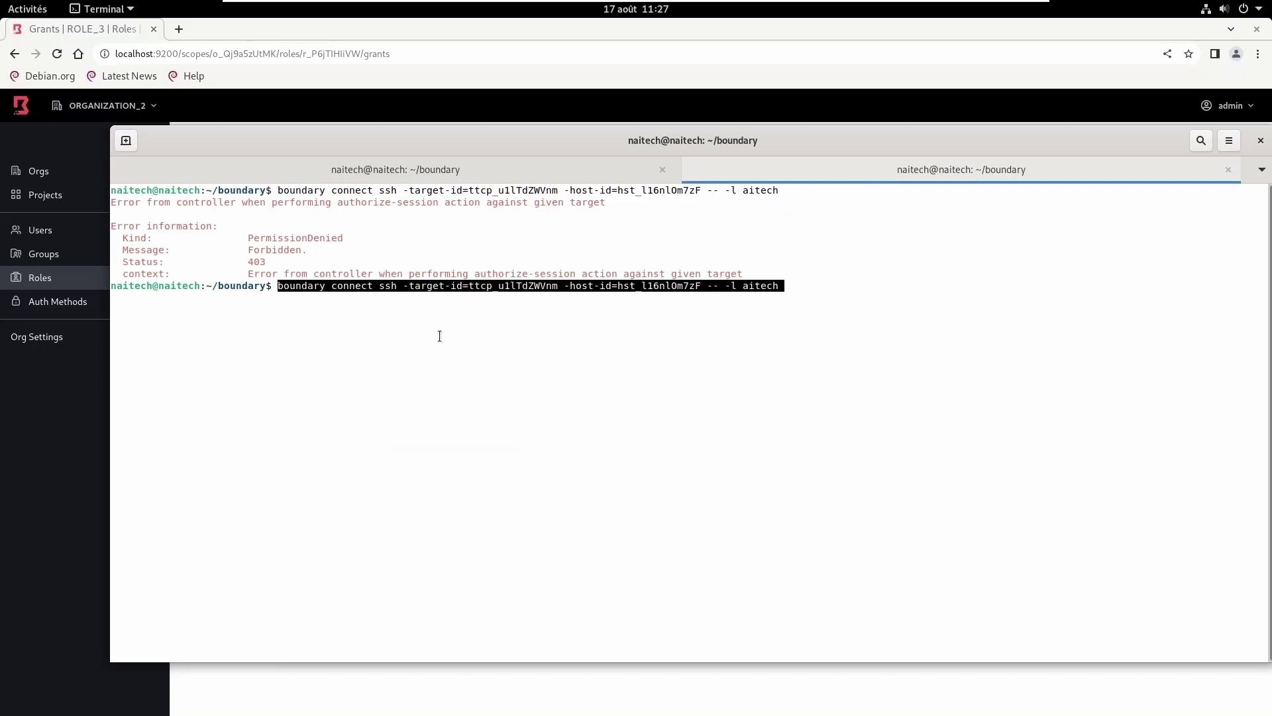
{"action": "key", "text": "Return"}
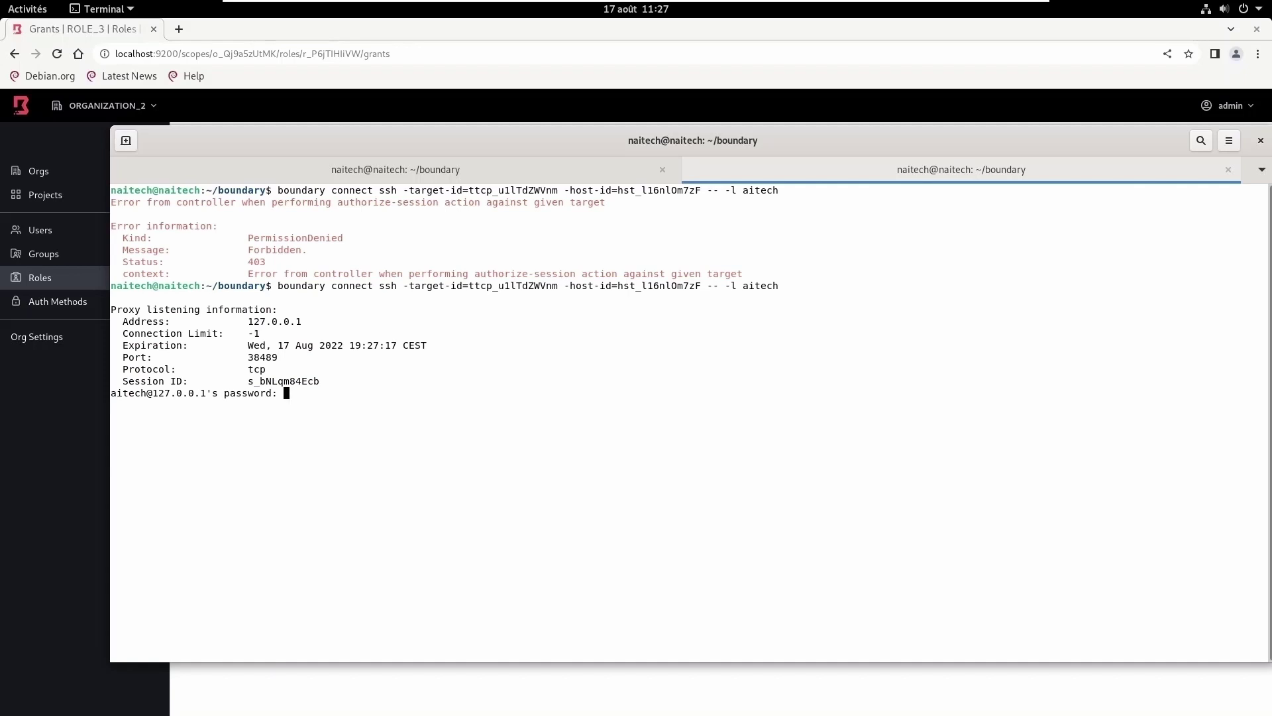
- Enter the SSH account password at the prompt to log in to SERVER_5
{"action": "key", "text": "Return"}
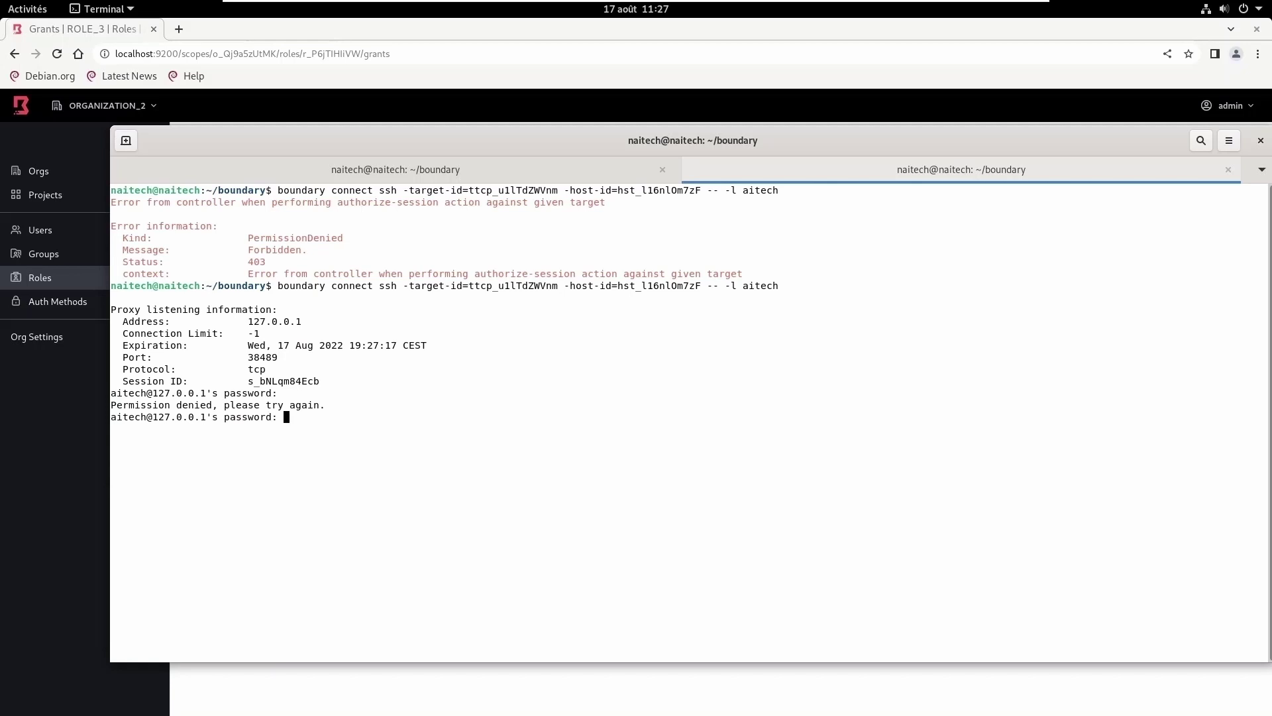
{"action": "key", "text": "Return"}
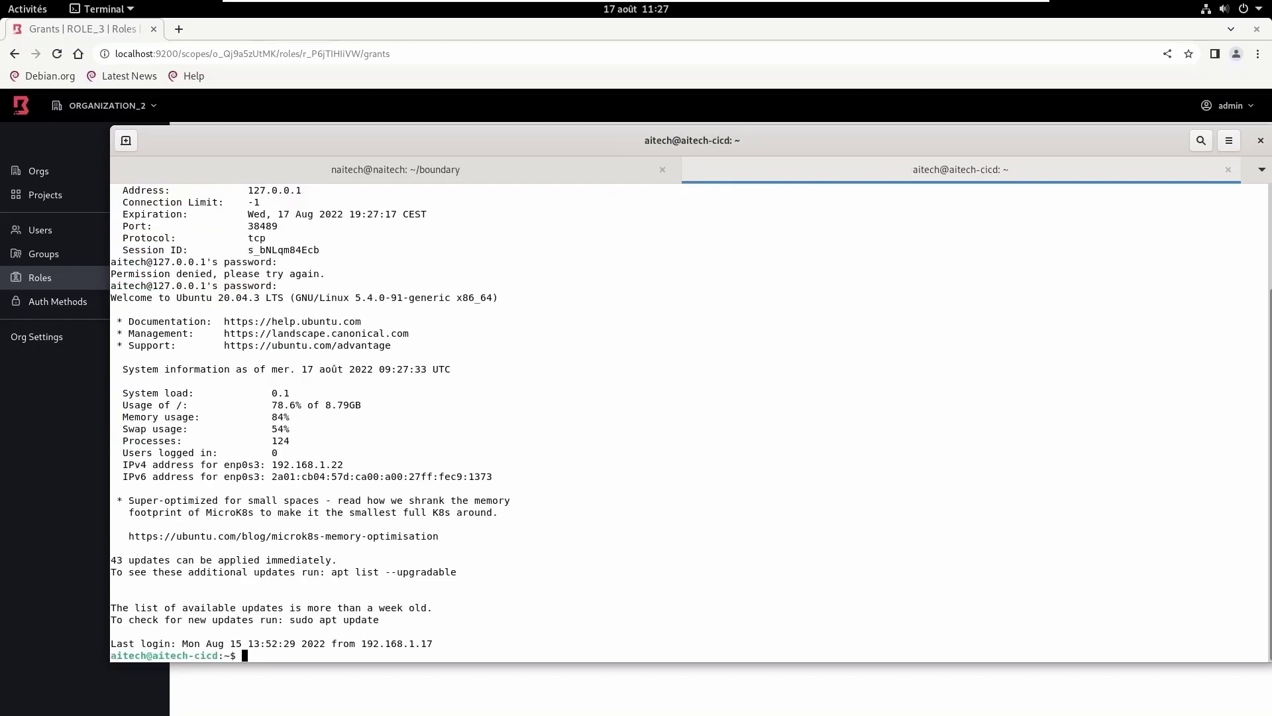
{"action": "key", "text": "Return"}
{"action": "key", "text": "Return"}
{"action": "key", "text": "Return"}
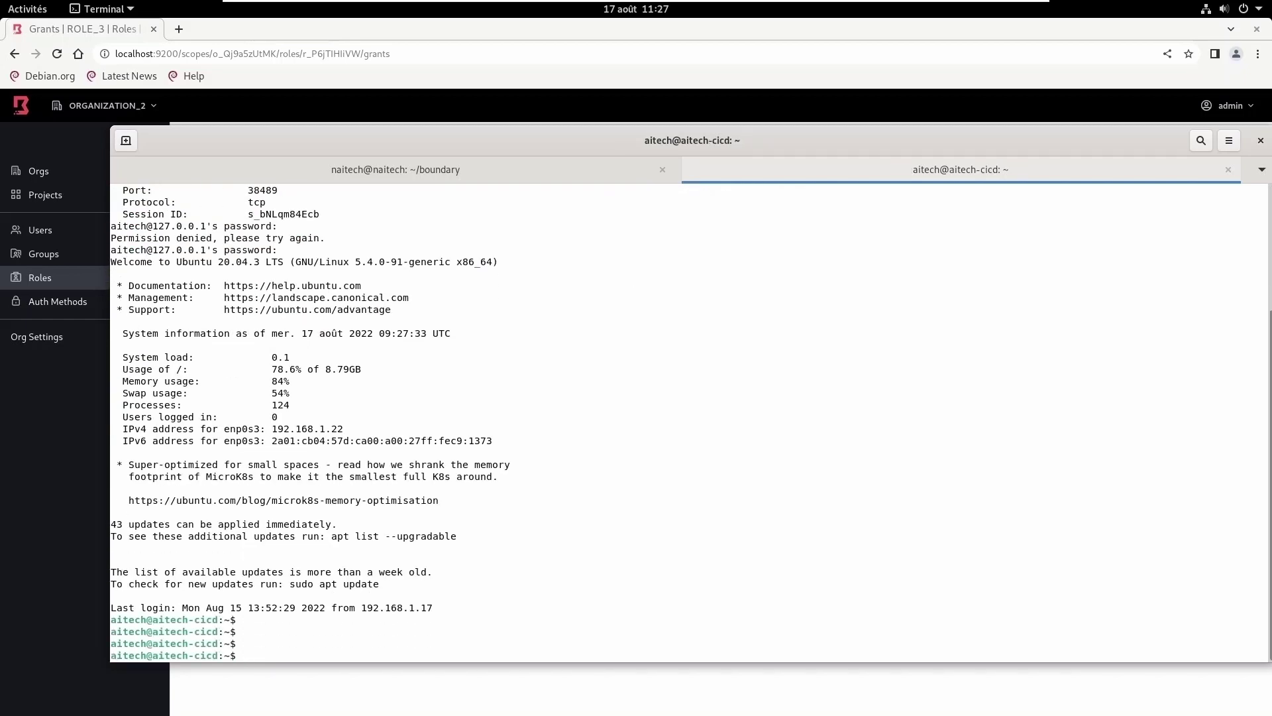
- Run ip a on the remote server and highlight the IPv4 address of enp0s3
{"action": "type", "text": "ip a"}
{"action": "key", "text": "Return"}
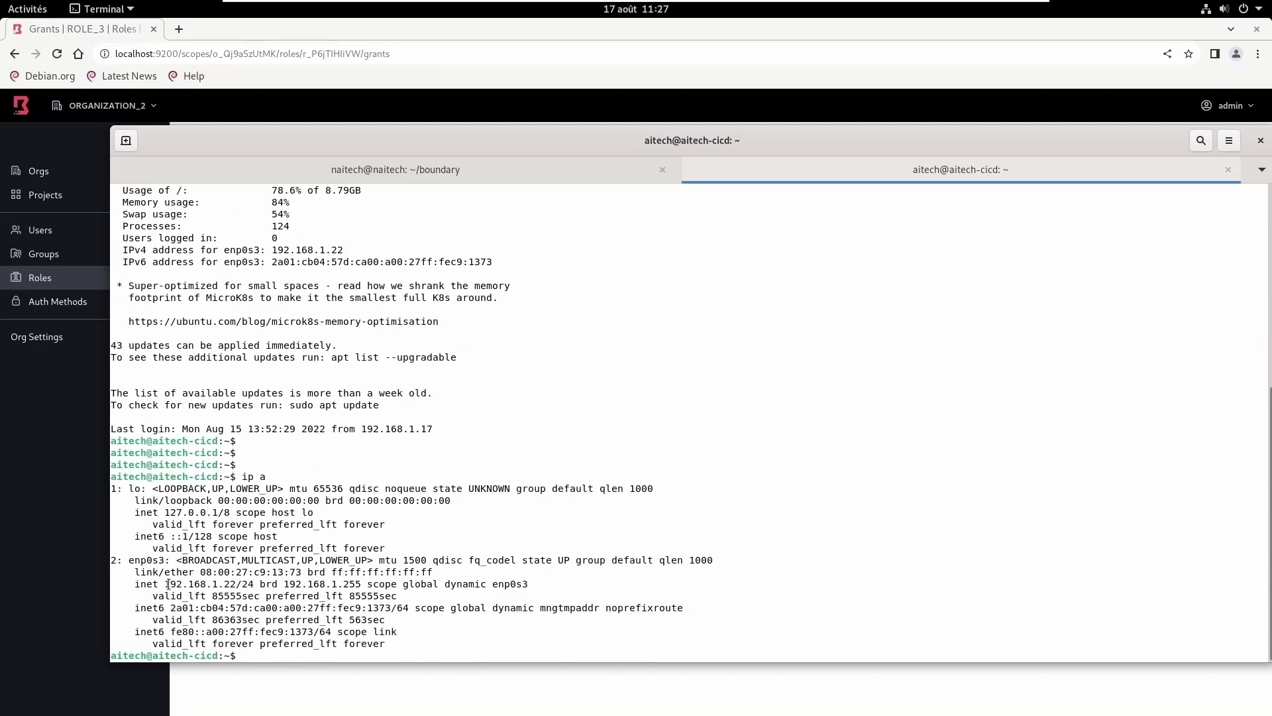
{"action": "left_click_drag", "start_coordinate": [168, 584], "coordinate": [236, 584]}
{"action": "left_click", "coordinate": [212, 584]}
- Switch to the browser and review ROLE_3's principals and the members of GROUP_1
{"action": "key", "text": "alt+Tab"}
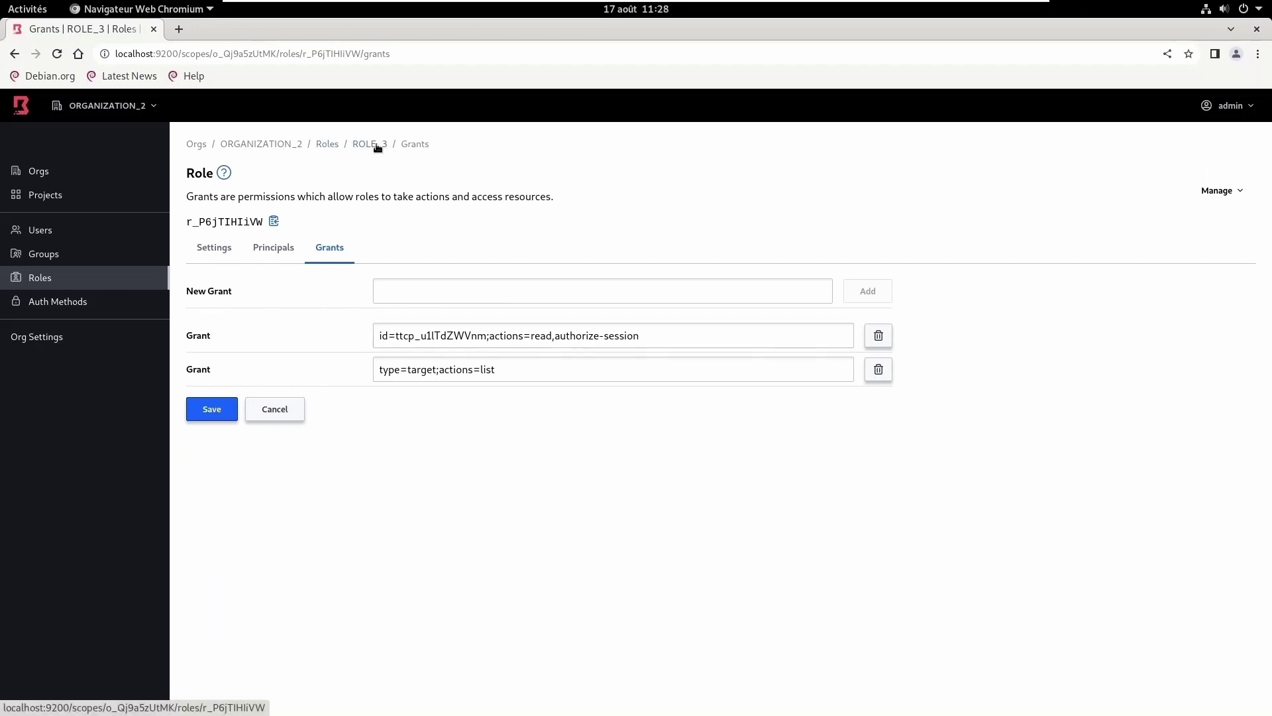
{"action": "left_click", "coordinate": [284, 251]}
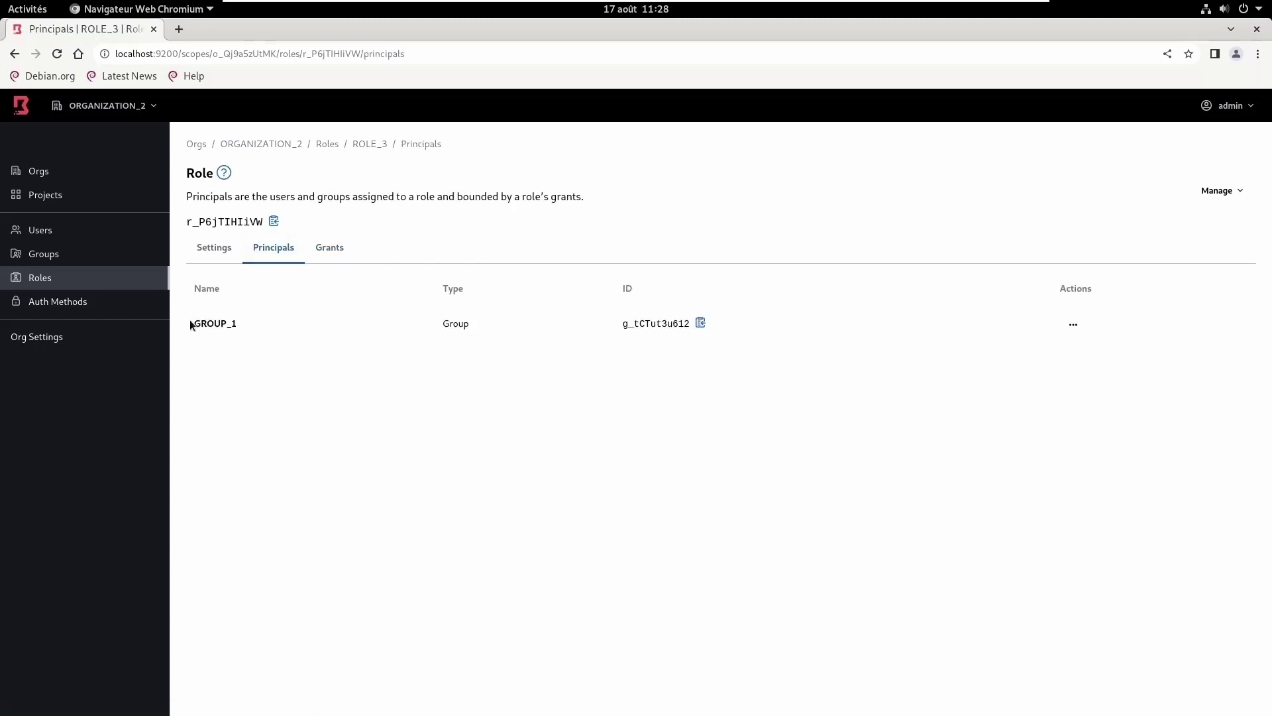
{"action": "left_click", "coordinate": [64, 258]}
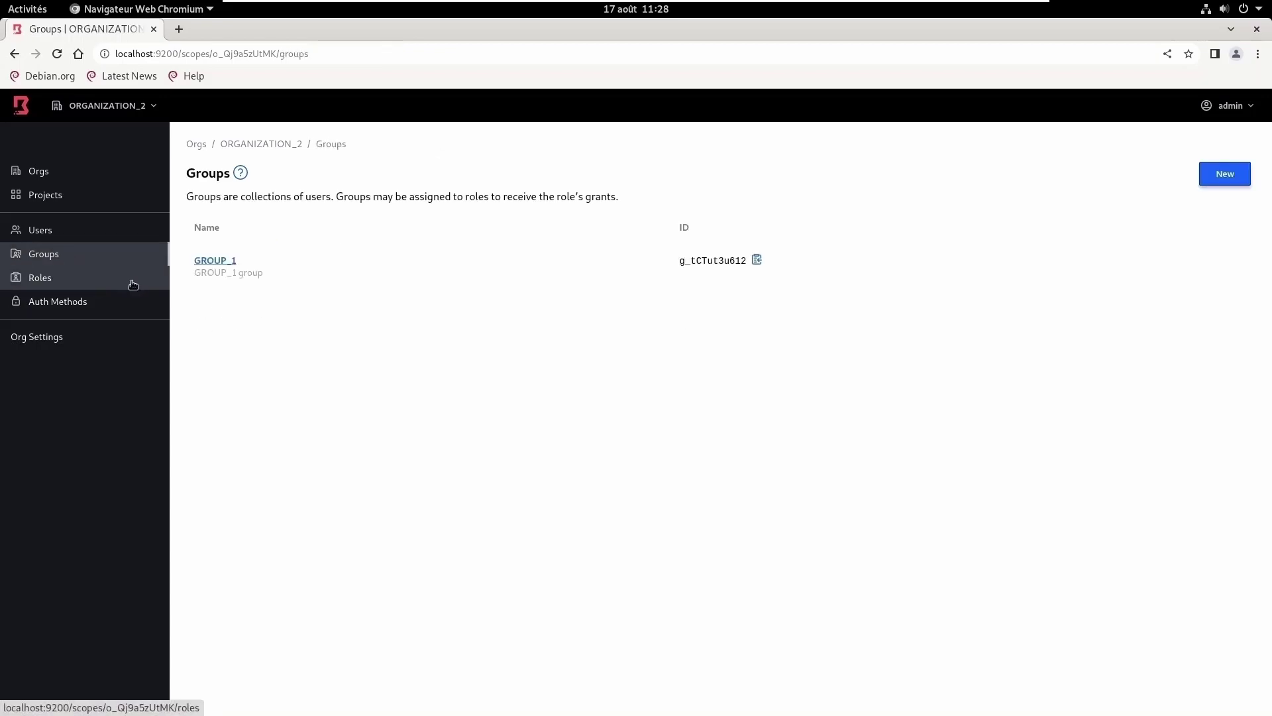
{"action": "left_click", "coordinate": [224, 264]}
{"action": "left_click", "coordinate": [258, 249]}
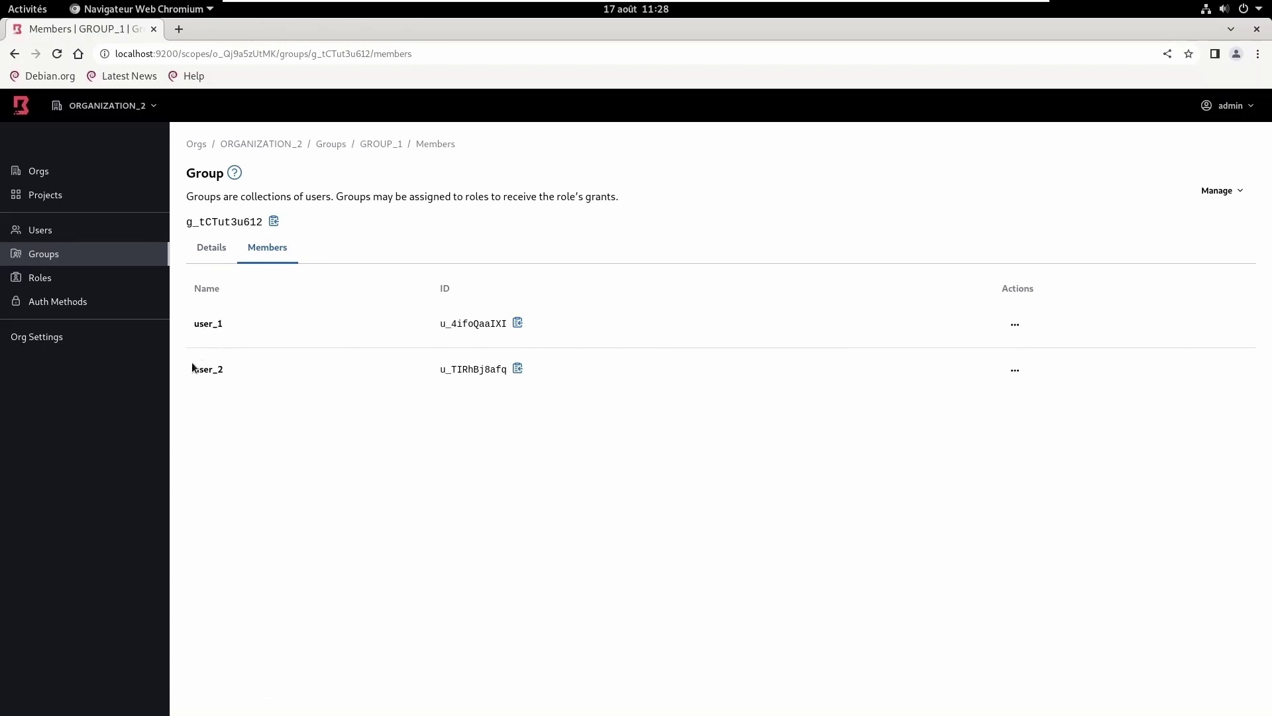
- Review the principals assigned to ROLE_3 and ROLE_2 in ORGANIZATION_2
{"action": "left_click", "coordinate": [59, 279]}
{"action": "left_click", "coordinate": [213, 457]}
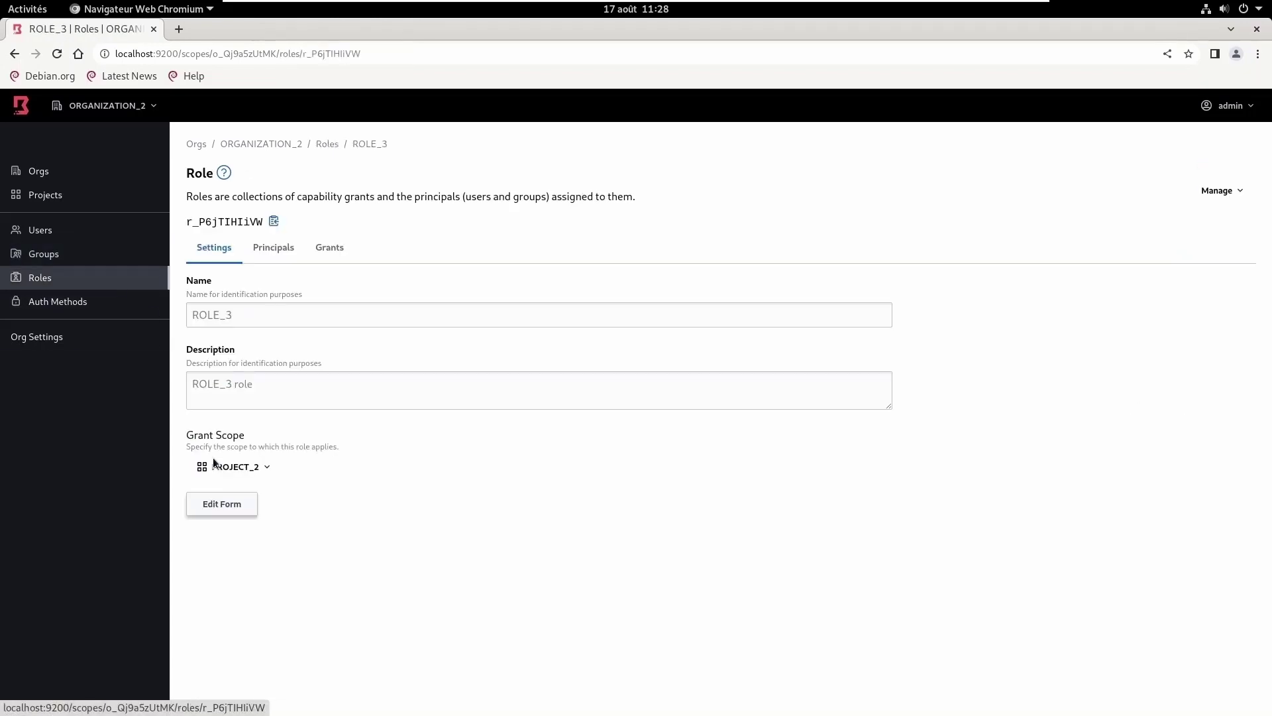
{"action": "left_click", "coordinate": [285, 251]}
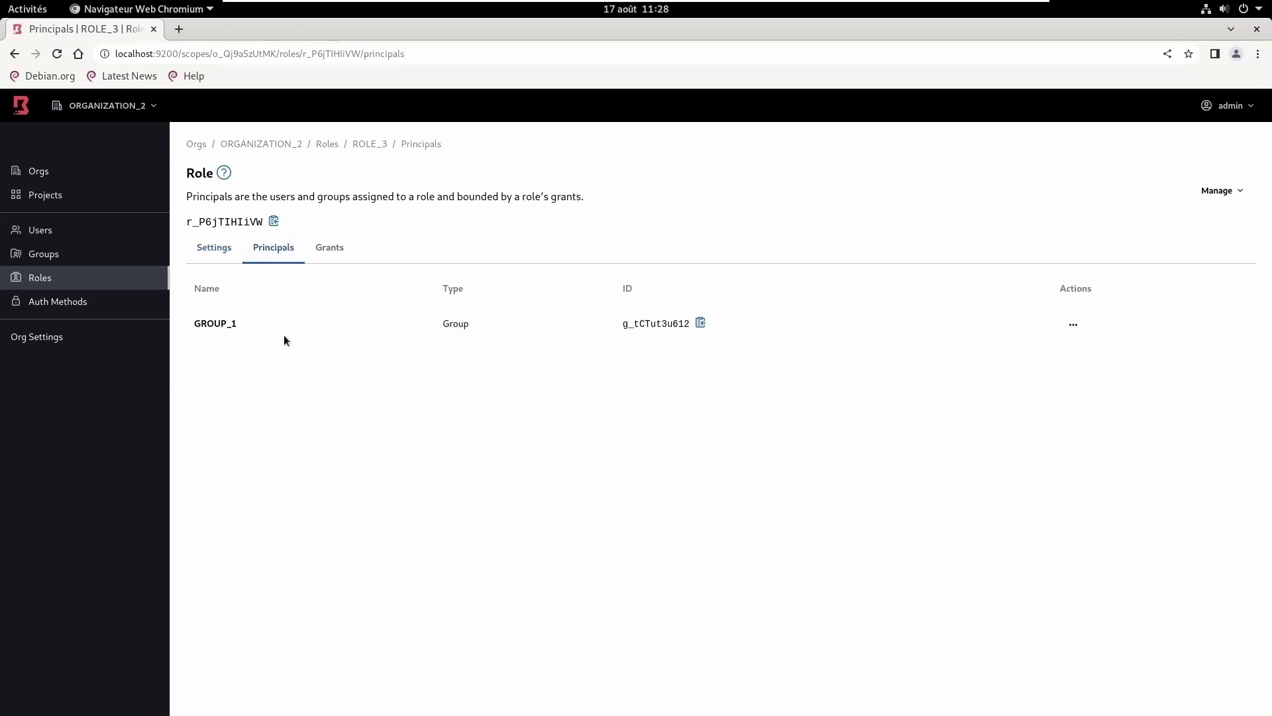
{"action": "key", "text": "alt+Left"}
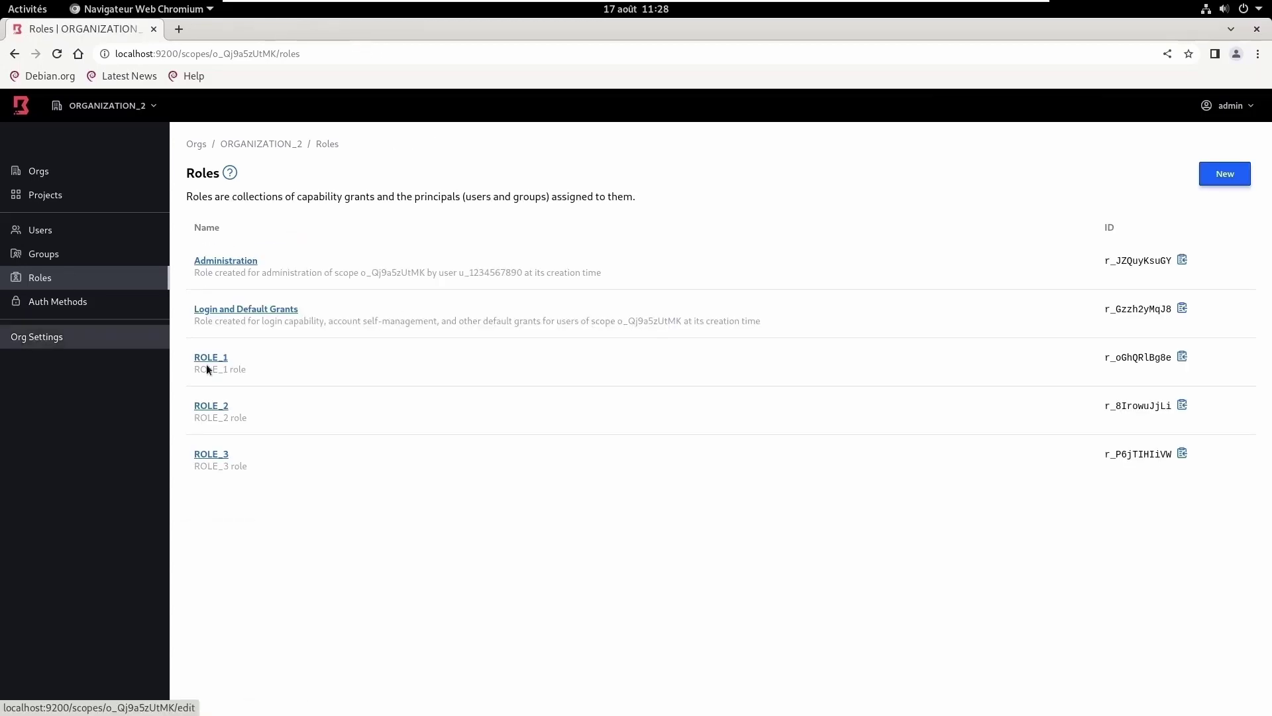
{"action": "left_click", "coordinate": [219, 407]}
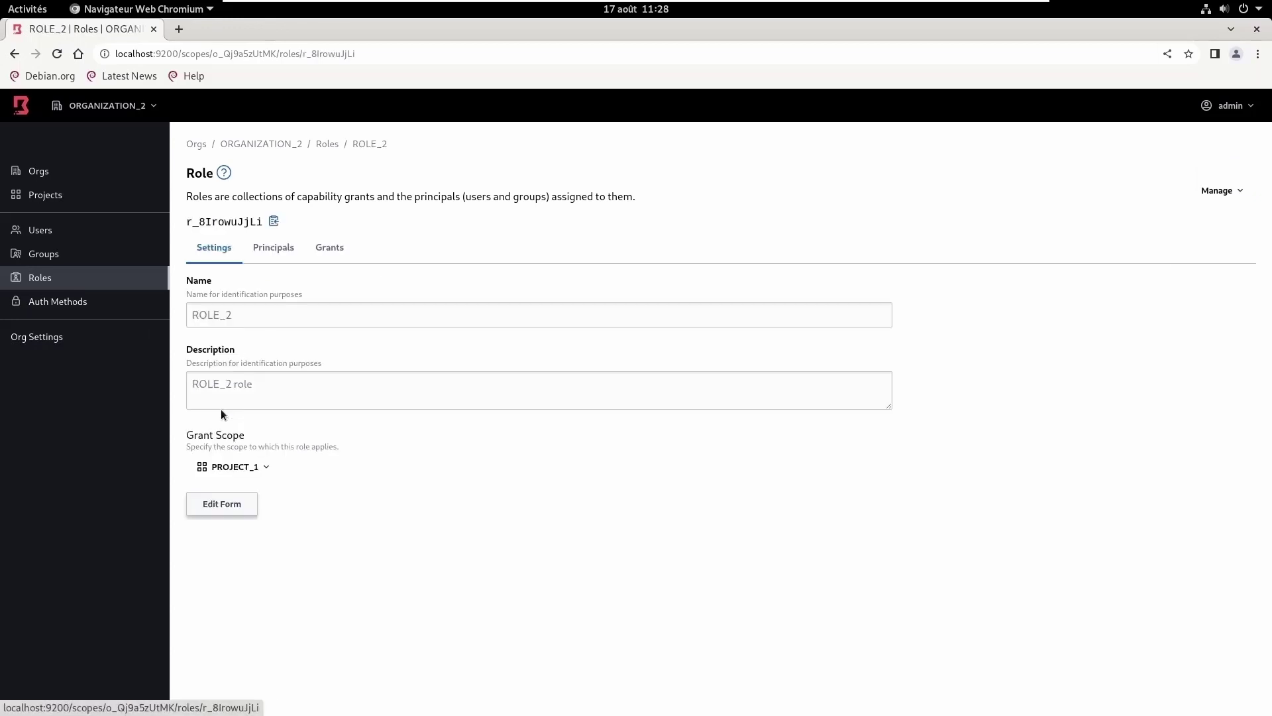
{"action": "left_click", "coordinate": [271, 258]}
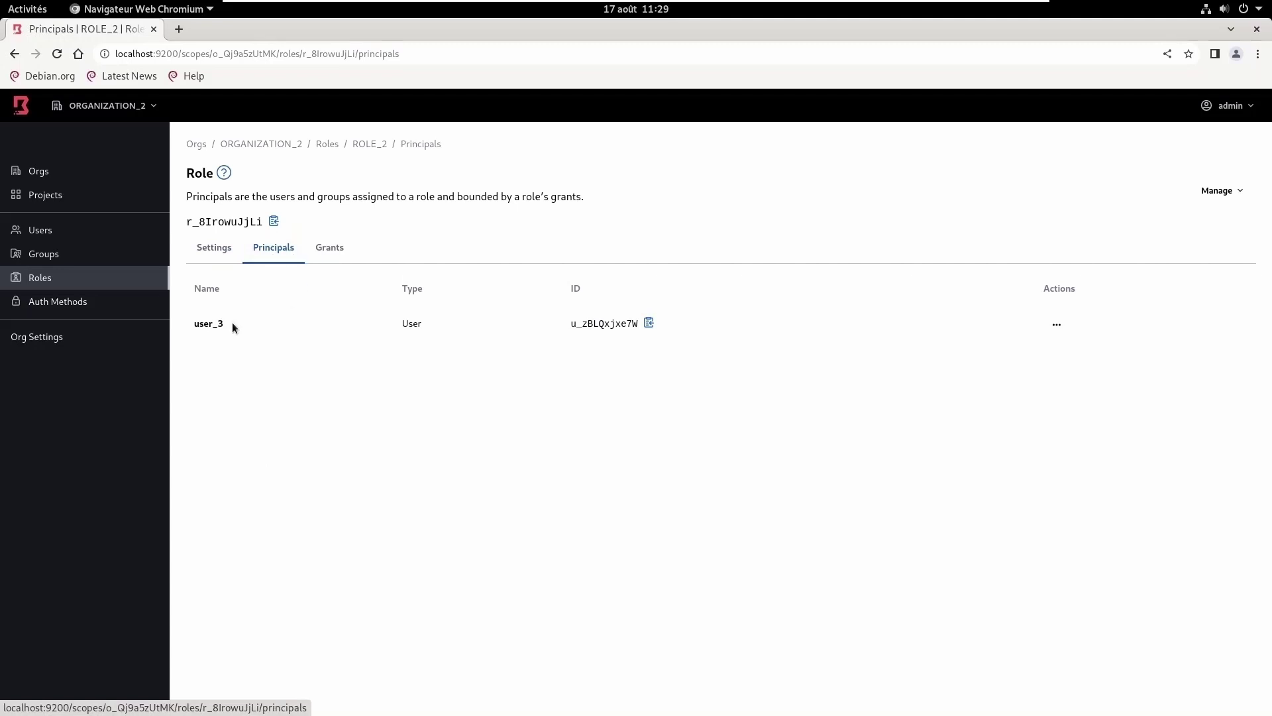
{"action": "left_click_drag", "start_coordinate": [192, 326], "coordinate": [210, 326]}
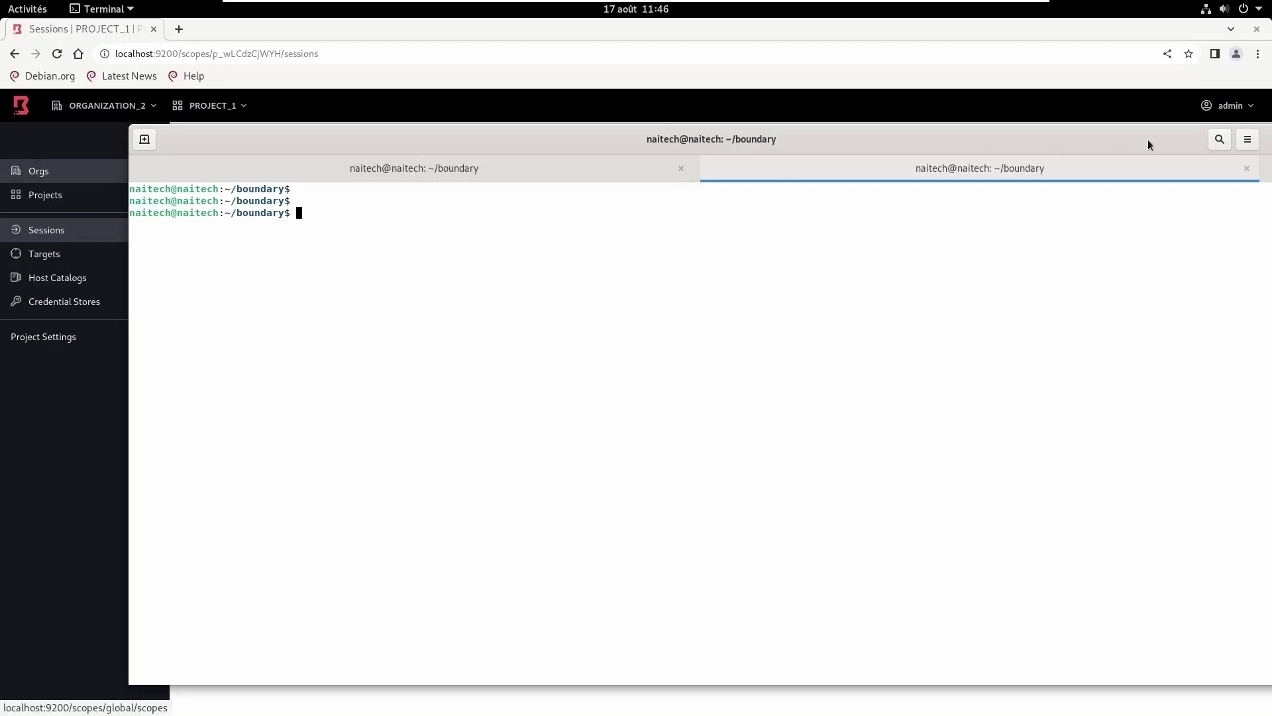
- Switch to the browser and review the grant scope and principals of ROLE_1 in ORGANIZATION_2
{"action": "left_click", "coordinate": [1063, 113]}
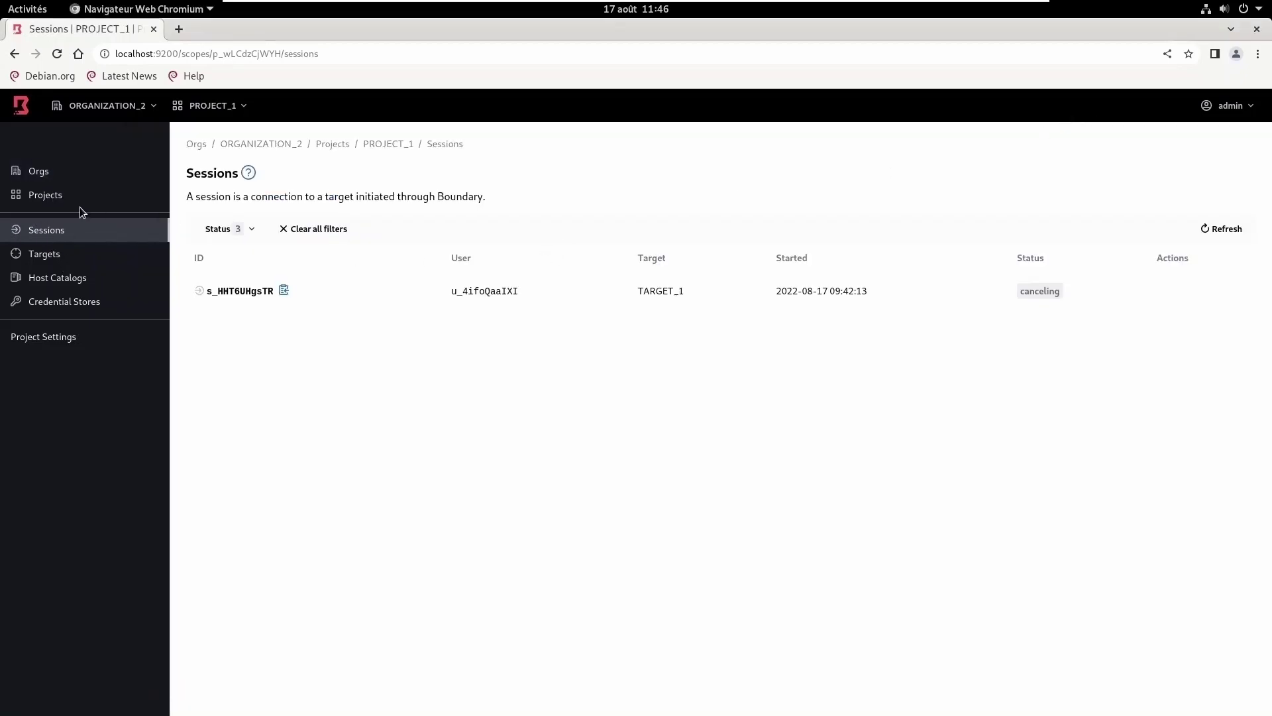
{"action": "left_click", "coordinate": [287, 149]}
{"action": "left_click", "coordinate": [49, 290]}
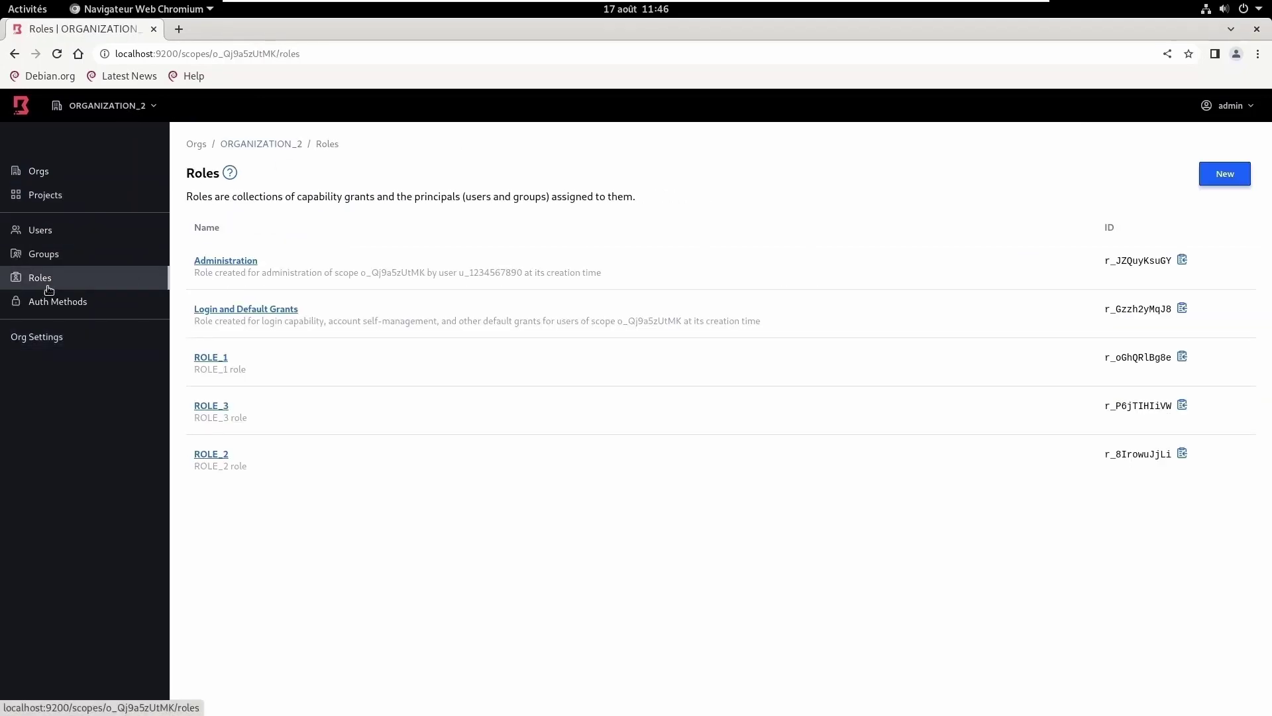
{"action": "left_click", "coordinate": [214, 359]}
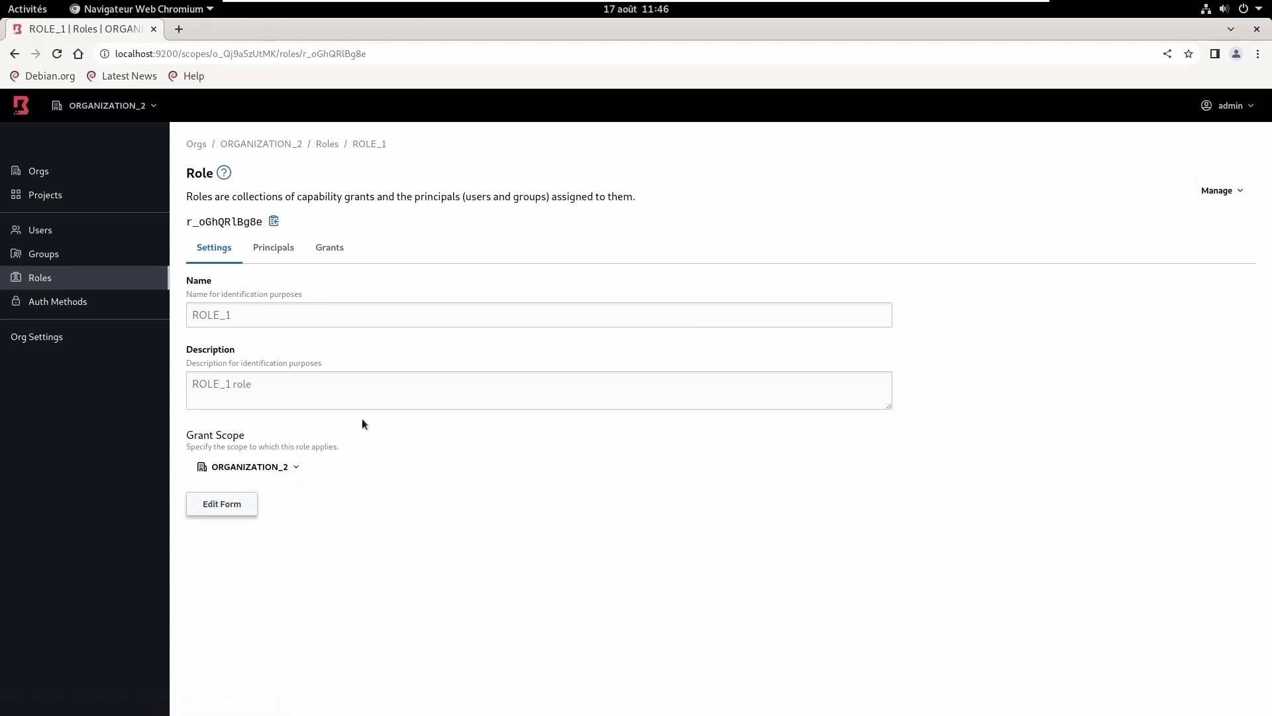
{"action": "left_click", "coordinate": [282, 255]}
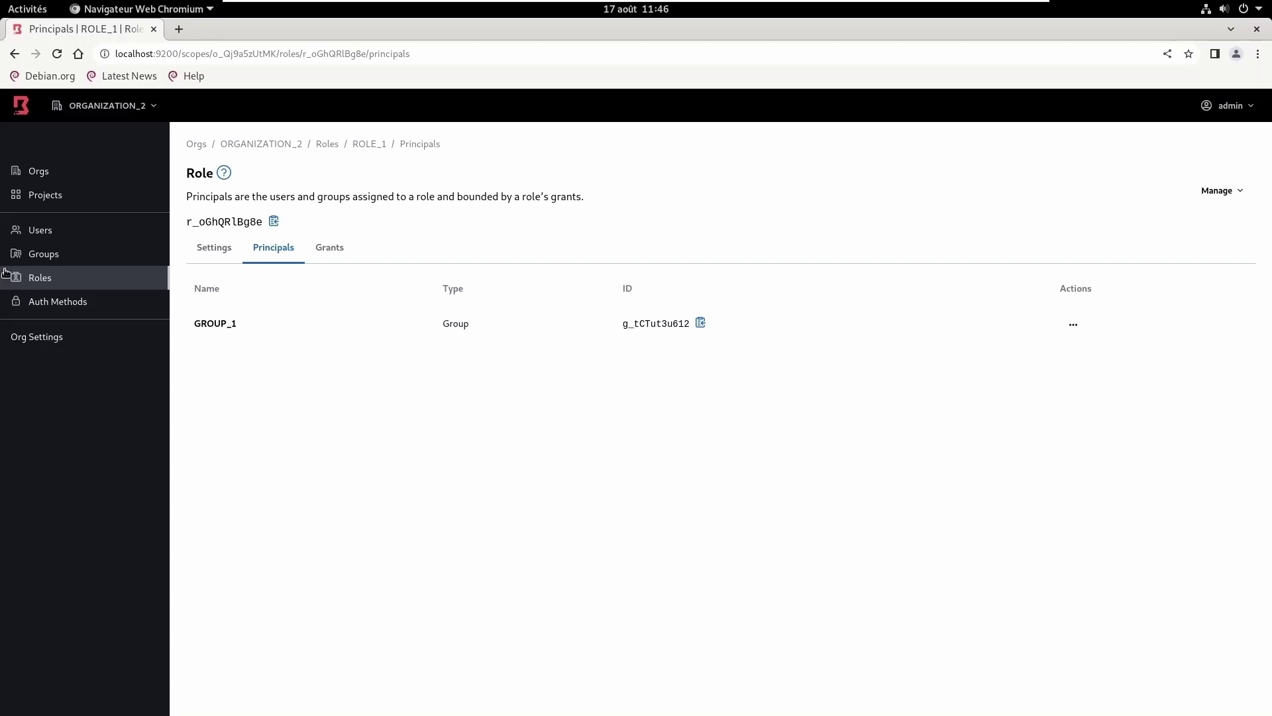
- Examine the hosts and their addresses in HOST_CATALOG_1 of PROJECT_1
{"action": "left_click", "coordinate": [282, 145]}
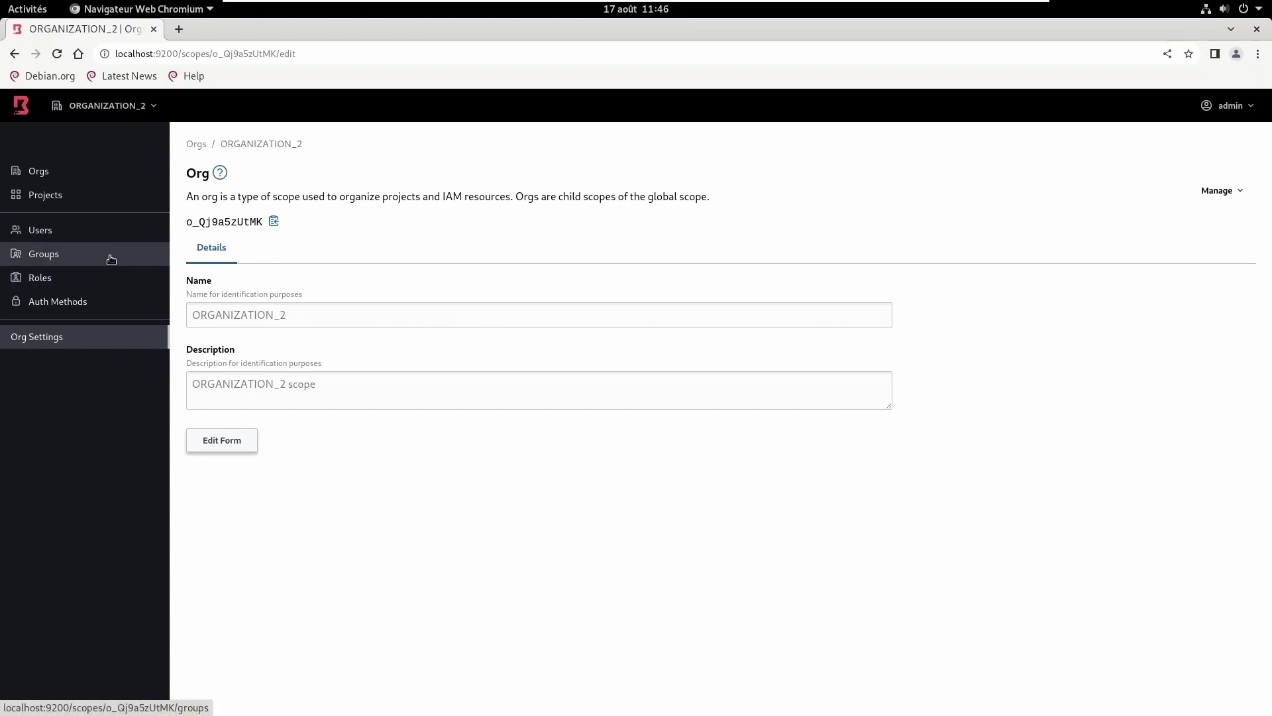
{"action": "left_click", "coordinate": [51, 198]}
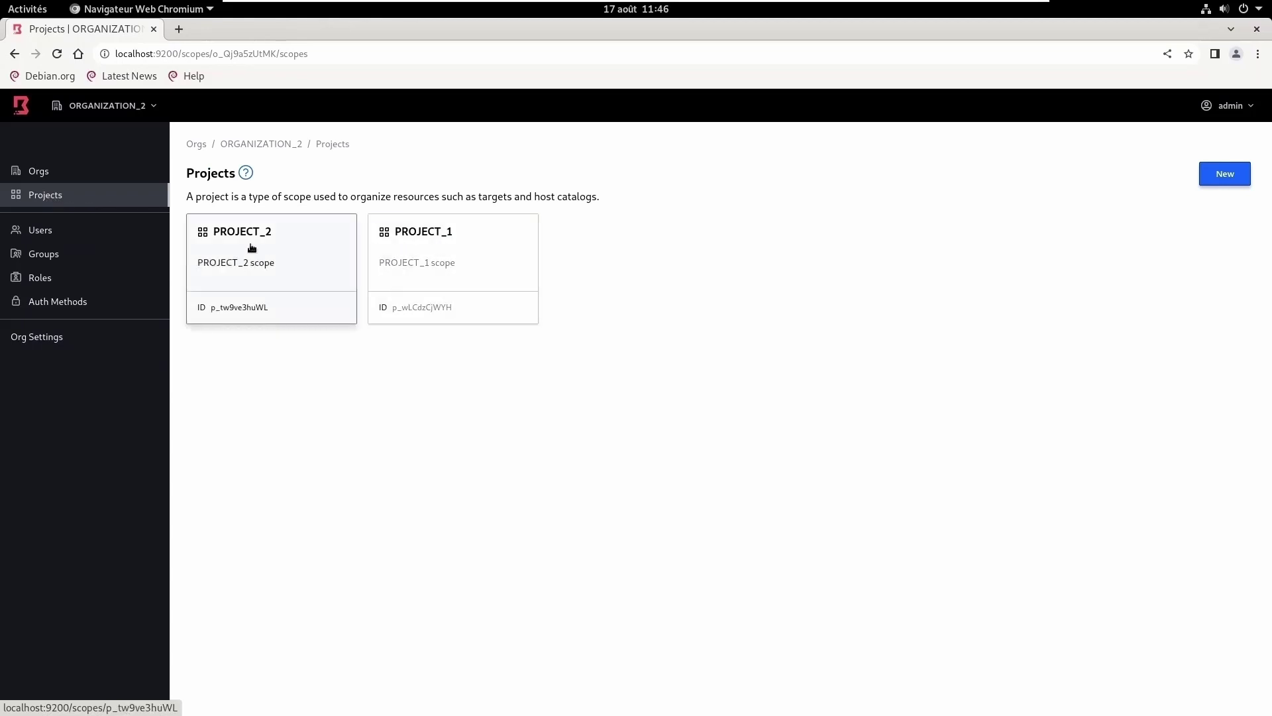
{"action": "left_click", "coordinate": [445, 238]}
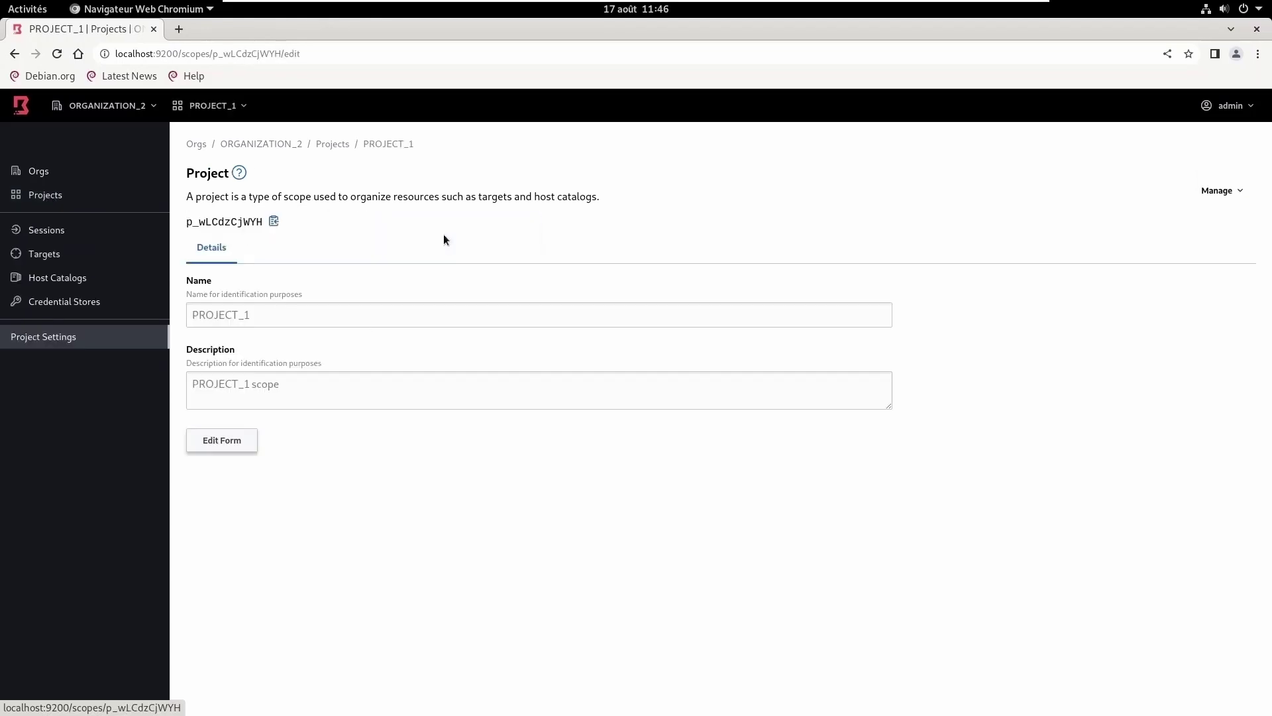
{"action": "left_click", "coordinate": [67, 281]}
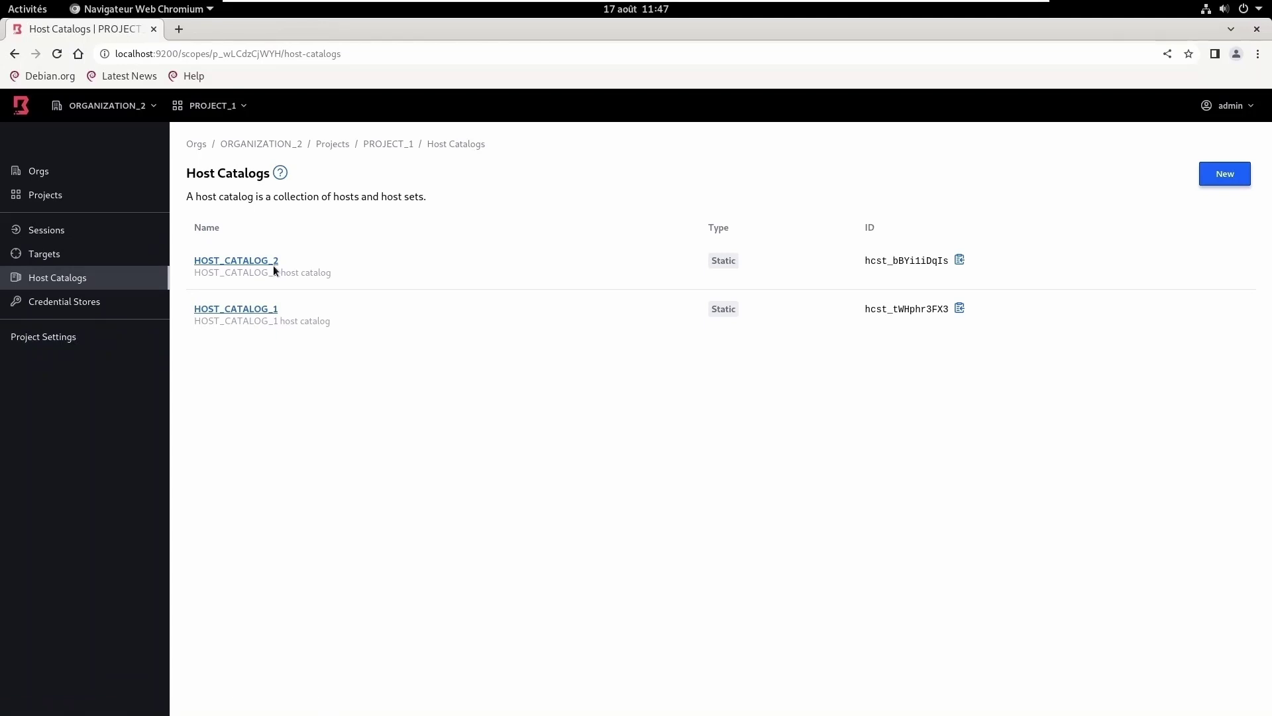
{"action": "left_click", "coordinate": [267, 310]}
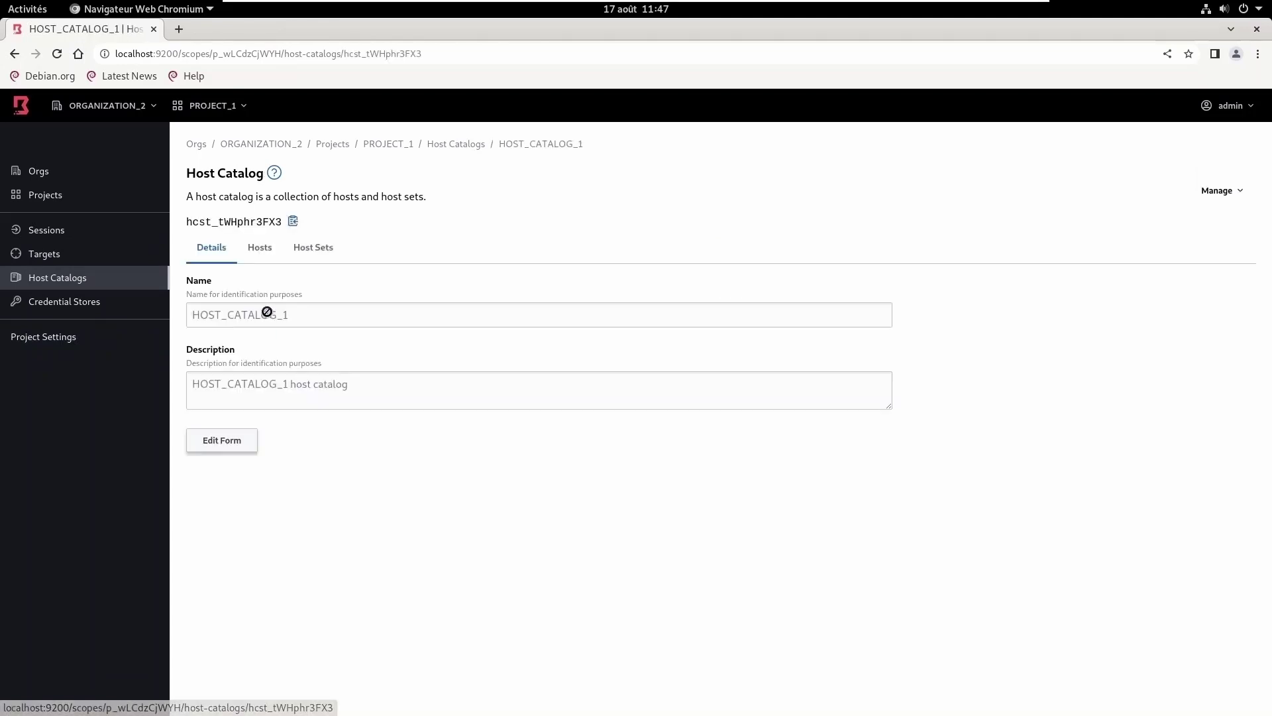
{"action": "left_click", "coordinate": [264, 253]}
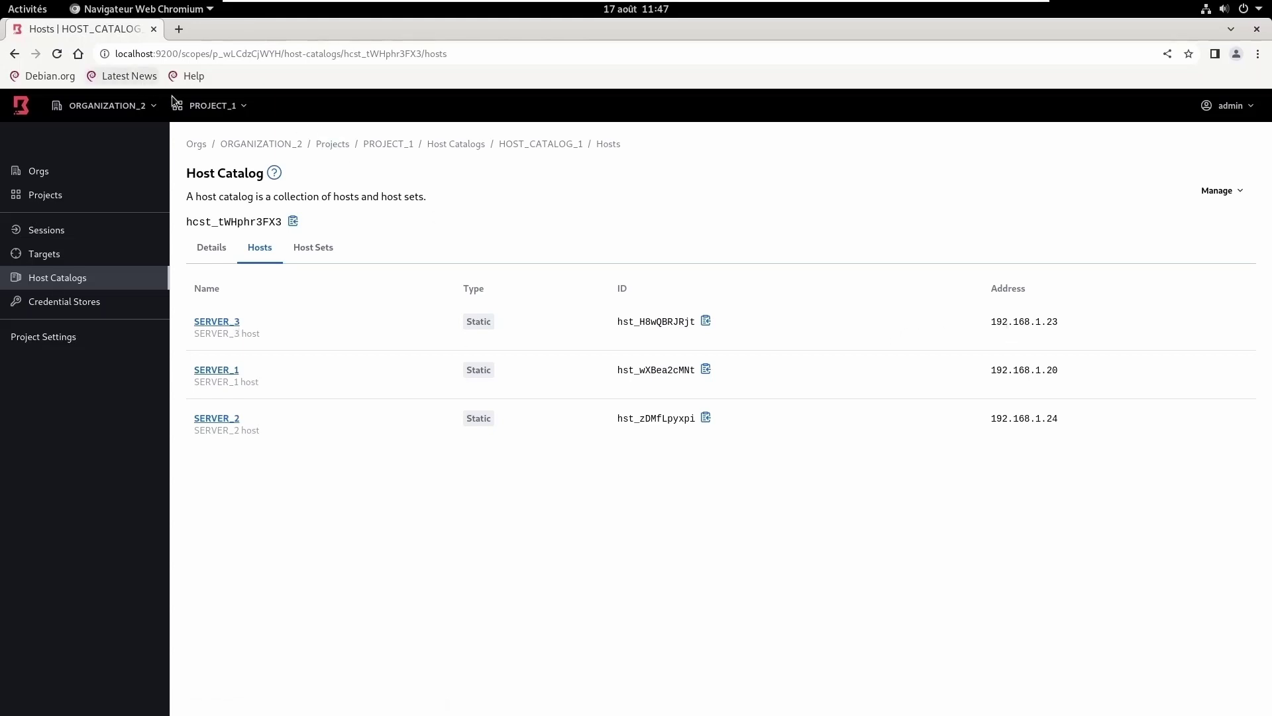
- Switch to the terminal, ping 192.168.1.23 and stop the ping after a few replies
{"action": "left_click", "coordinate": [28, 9]}
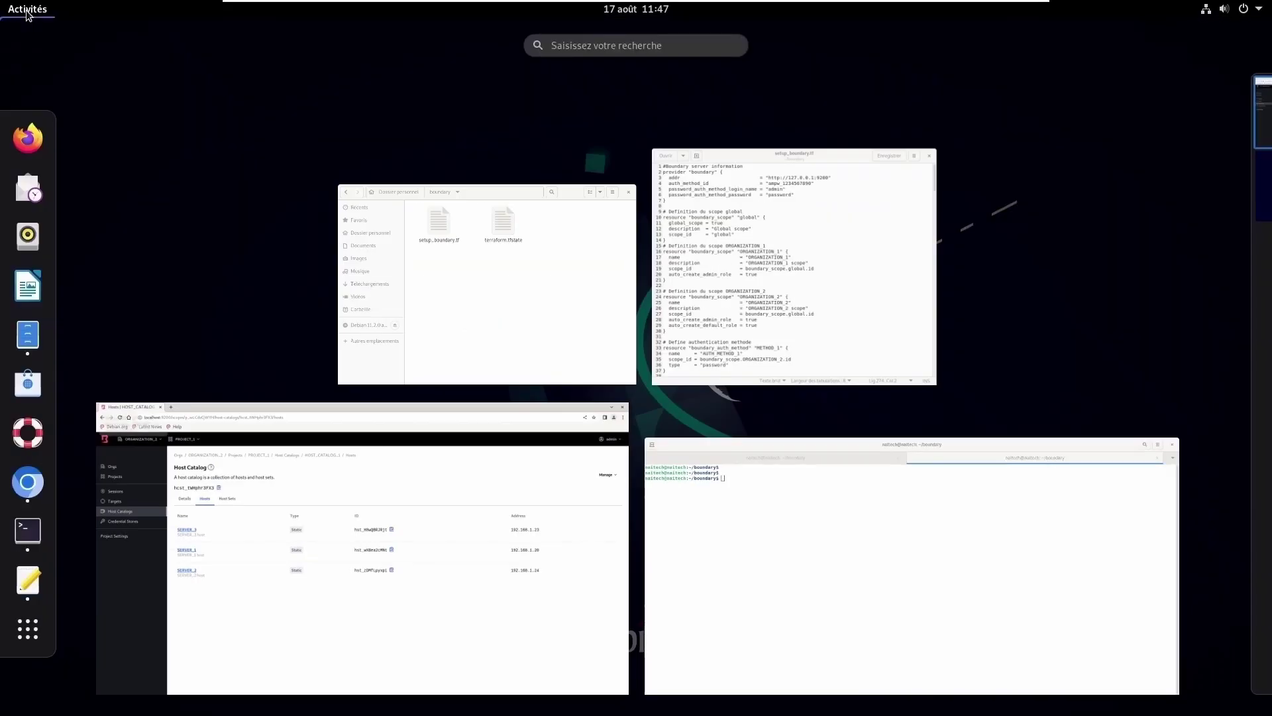
{"action": "left_click", "coordinate": [827, 517]}
{"action": "type", "text": "pi"}
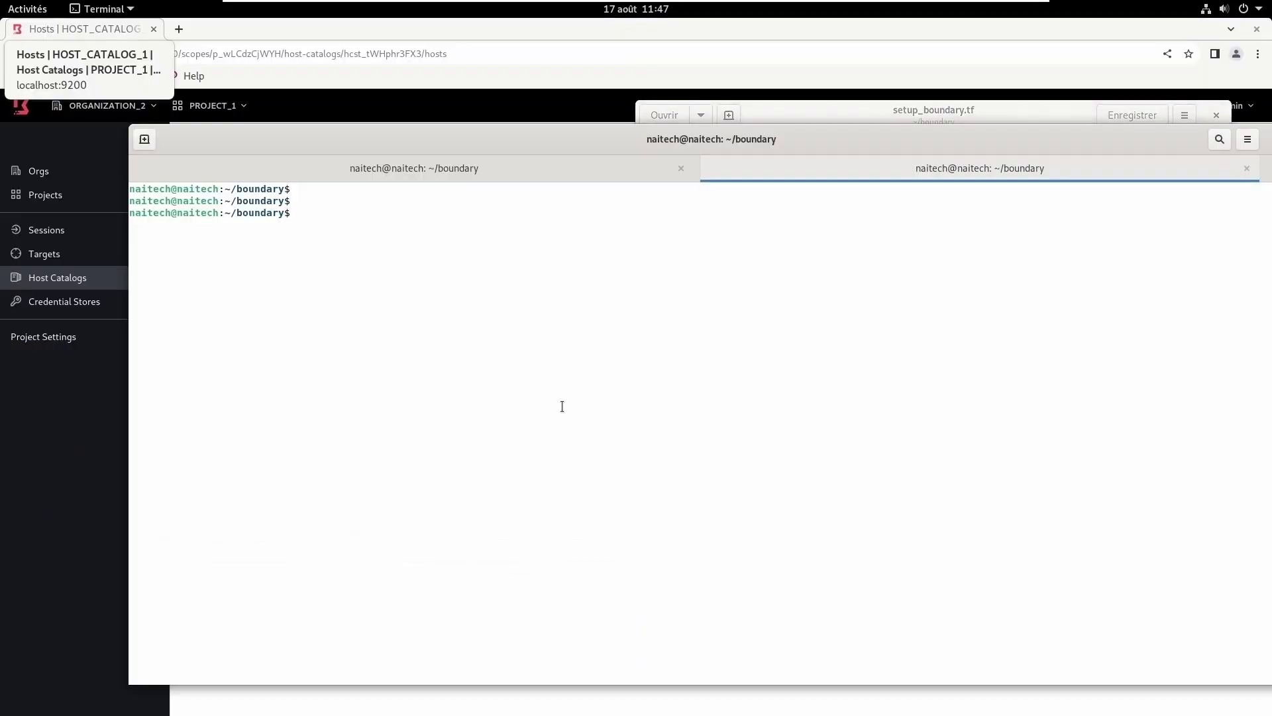
{"action": "type", "text": "ng 192.168.1.23"}
{"action": "key", "text": "Return"}
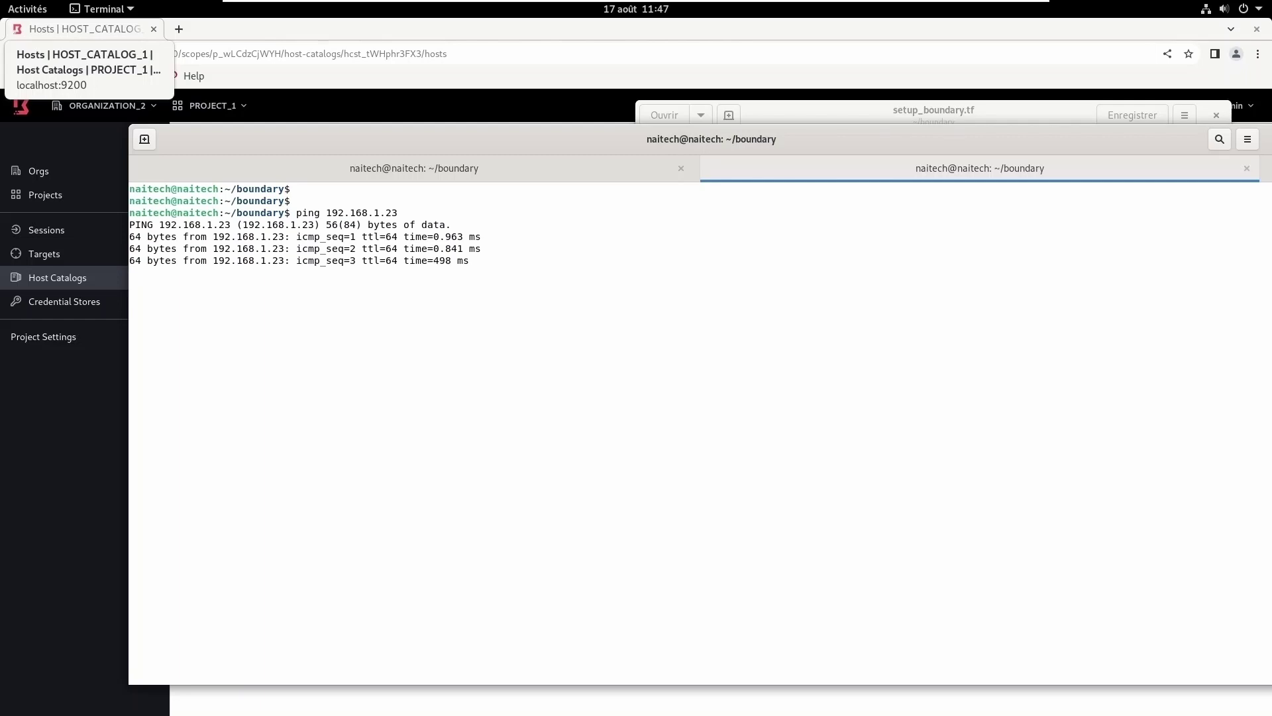
{"action": "key", "text": "ctrl+c"}
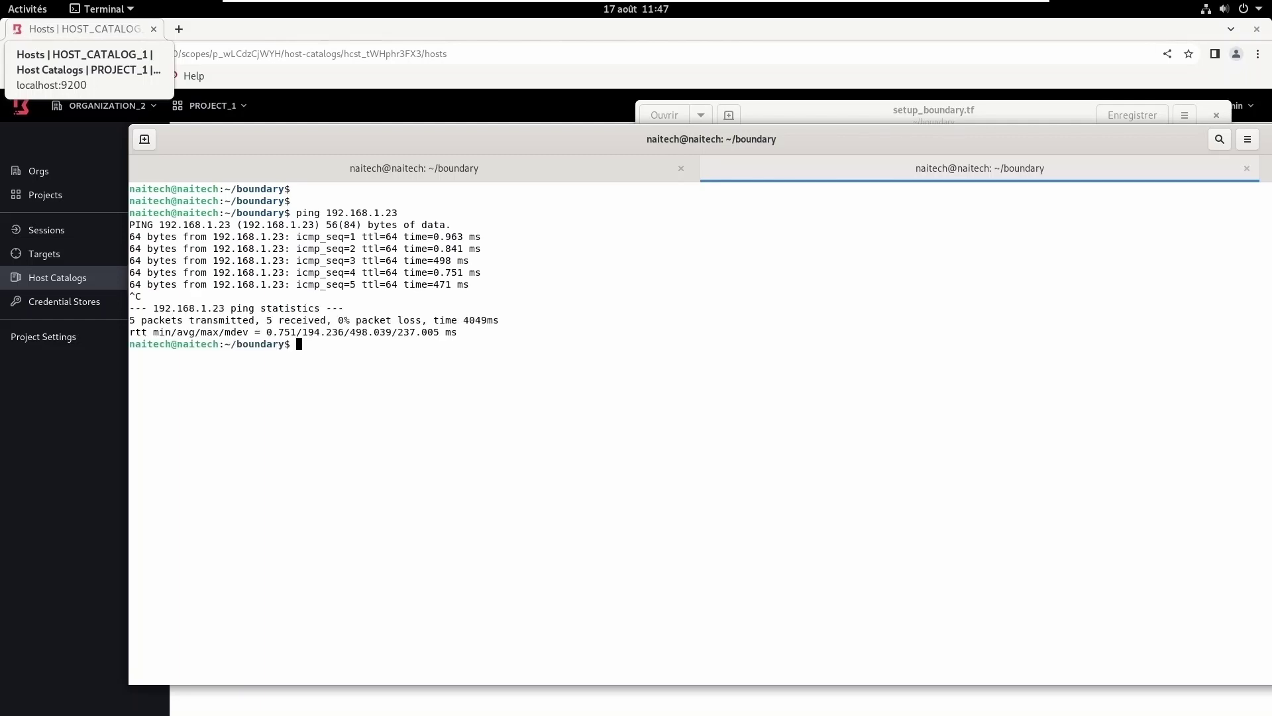
{"action": "key", "text": "Return"}
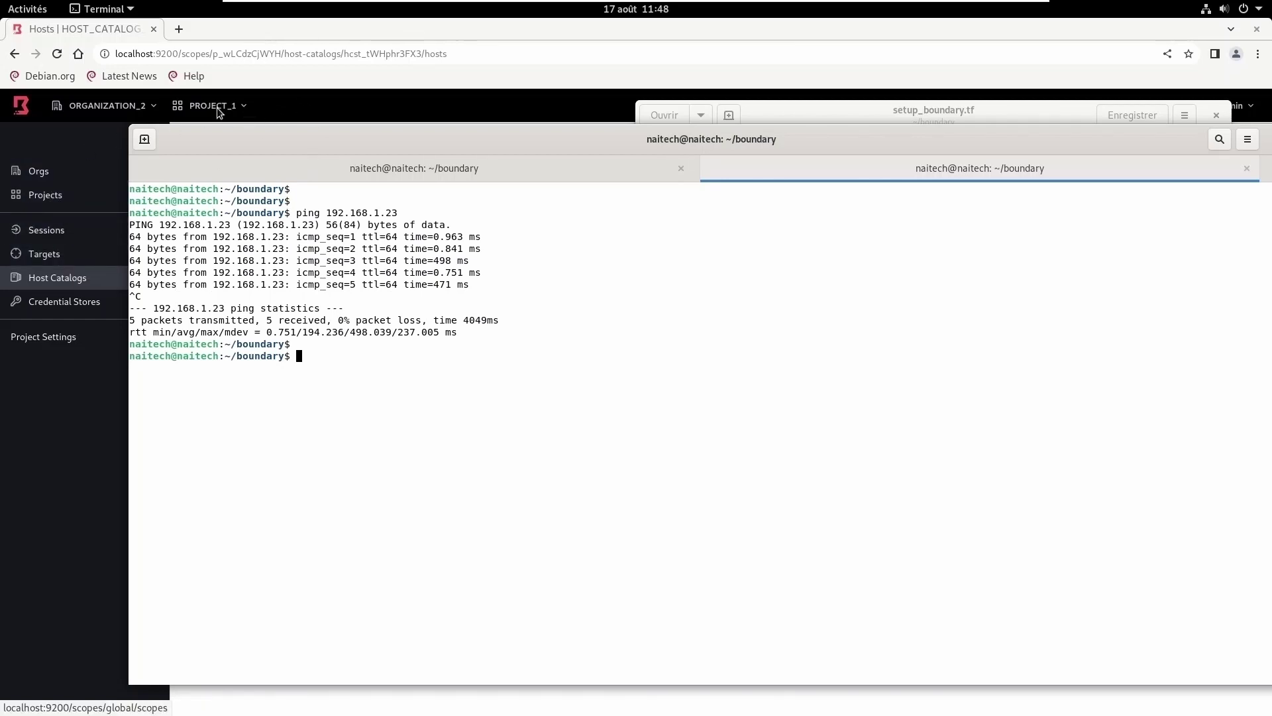
- Switch back to the browser and open the grants of ROLE_1 in ORGANIZATION_2
{"action": "left_click", "coordinate": [94, 171]}
{"action": "left_click", "coordinate": [94, 170]}
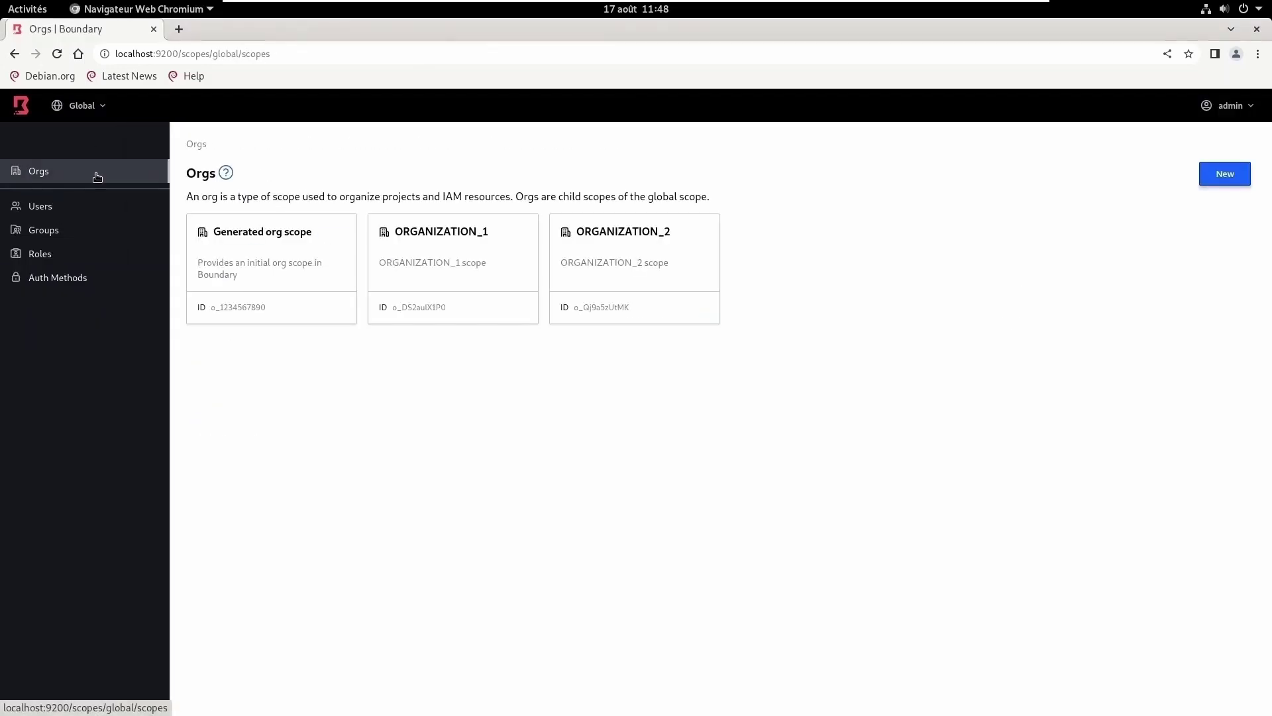
{"action": "left_click", "coordinate": [632, 242]}
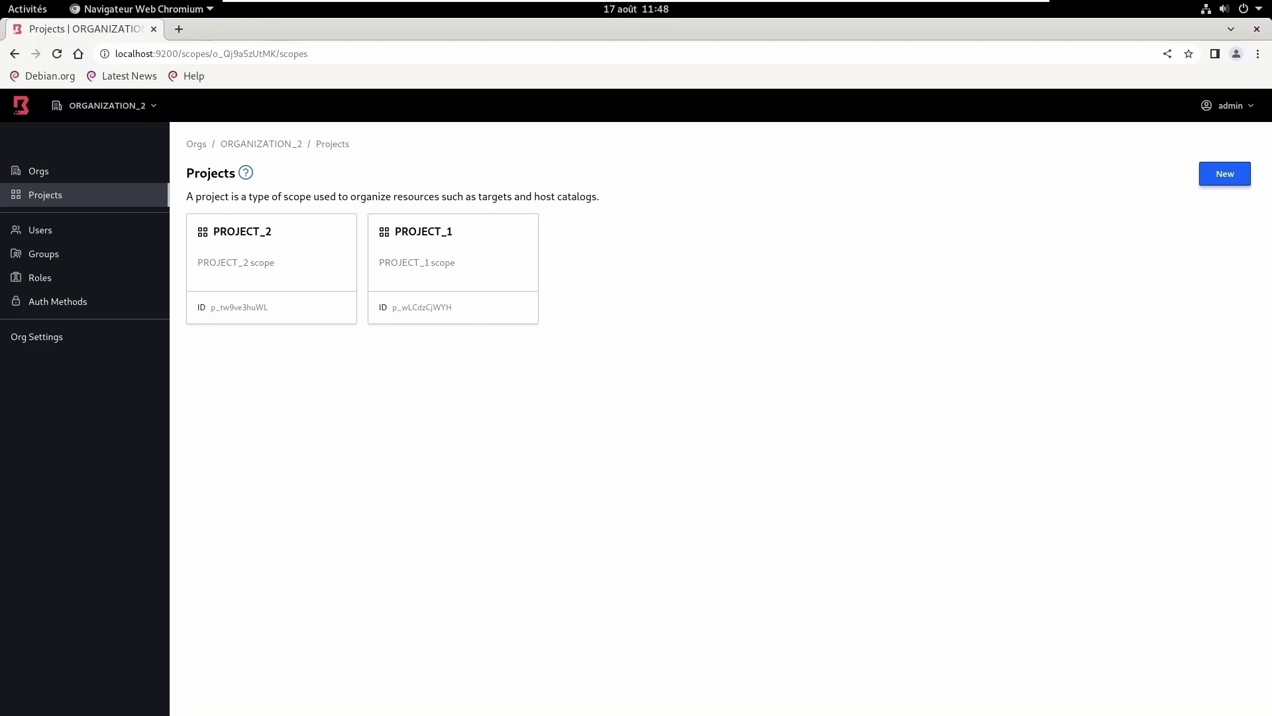
{"action": "left_click", "coordinate": [37, 337]}
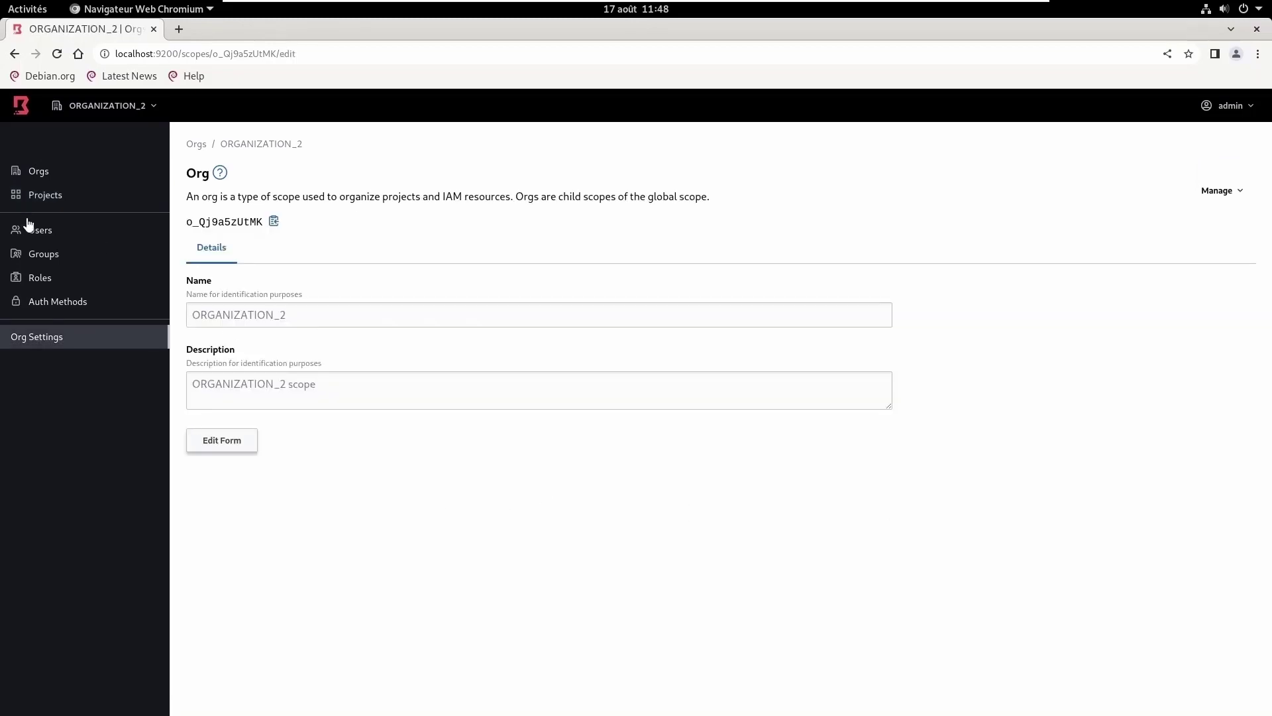
{"action": "left_click", "coordinate": [46, 279]}
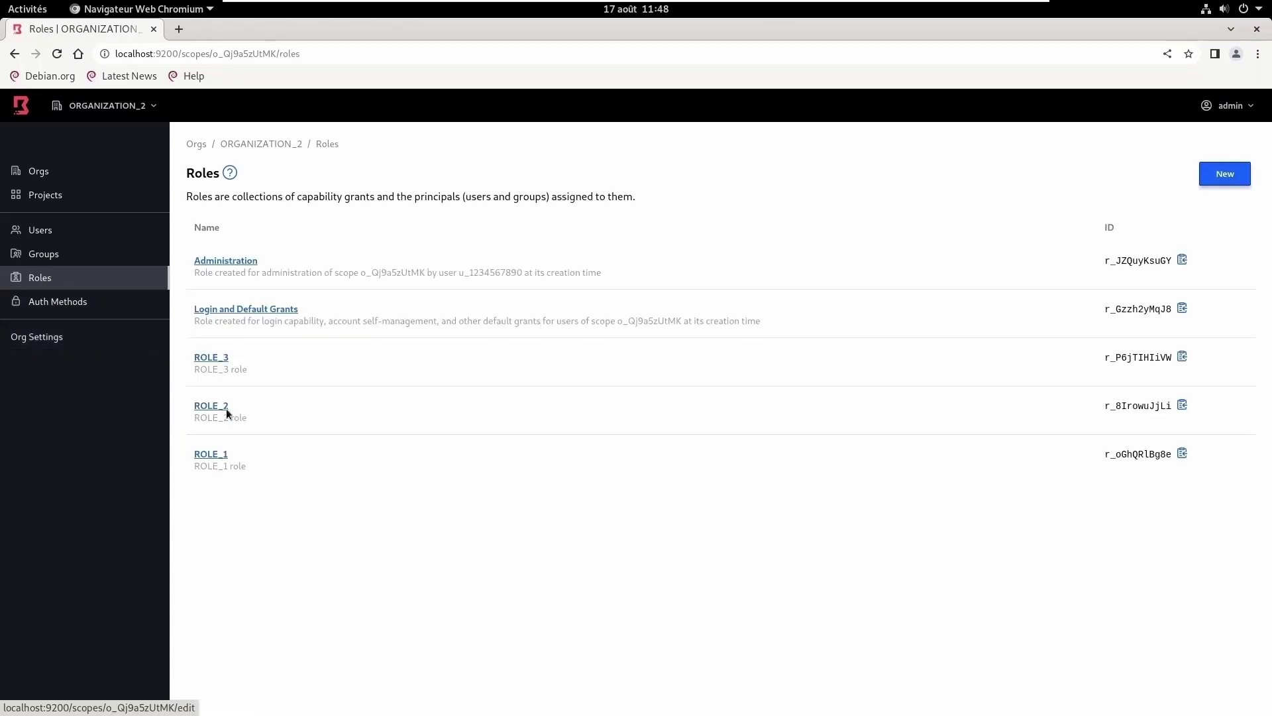
{"action": "left_click", "coordinate": [220, 457]}
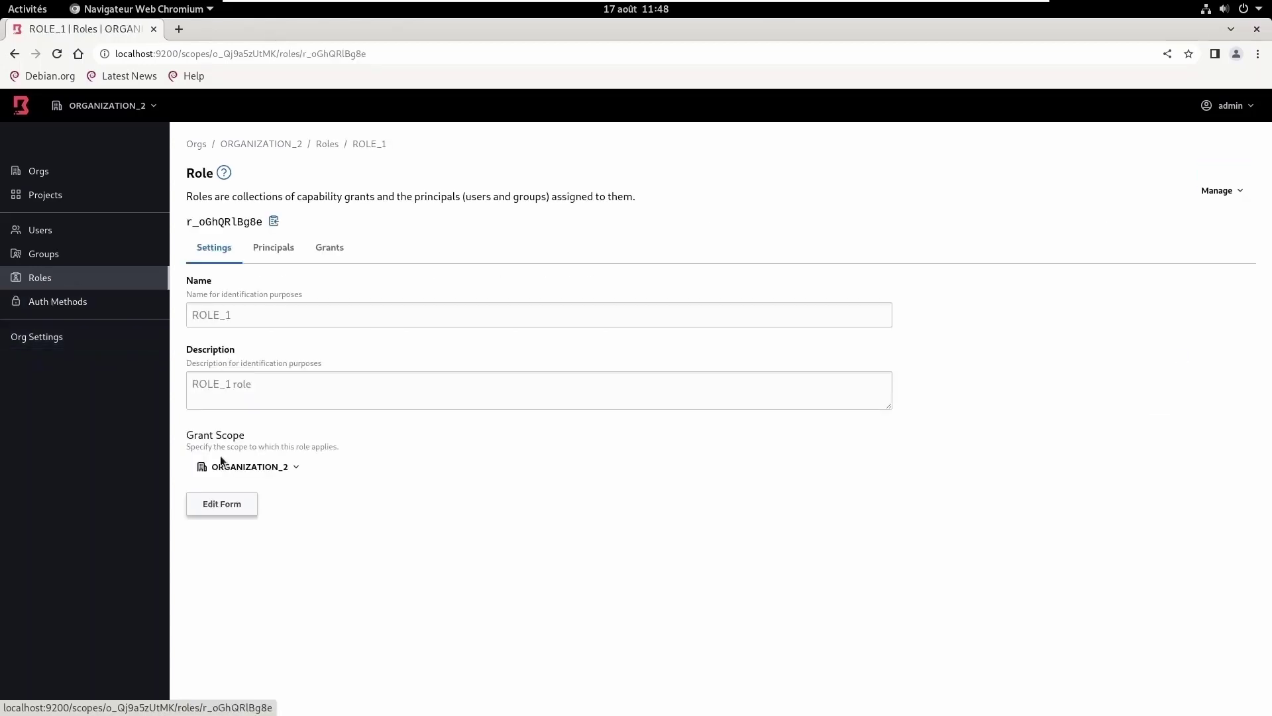
{"action": "left_click", "coordinate": [339, 252]}
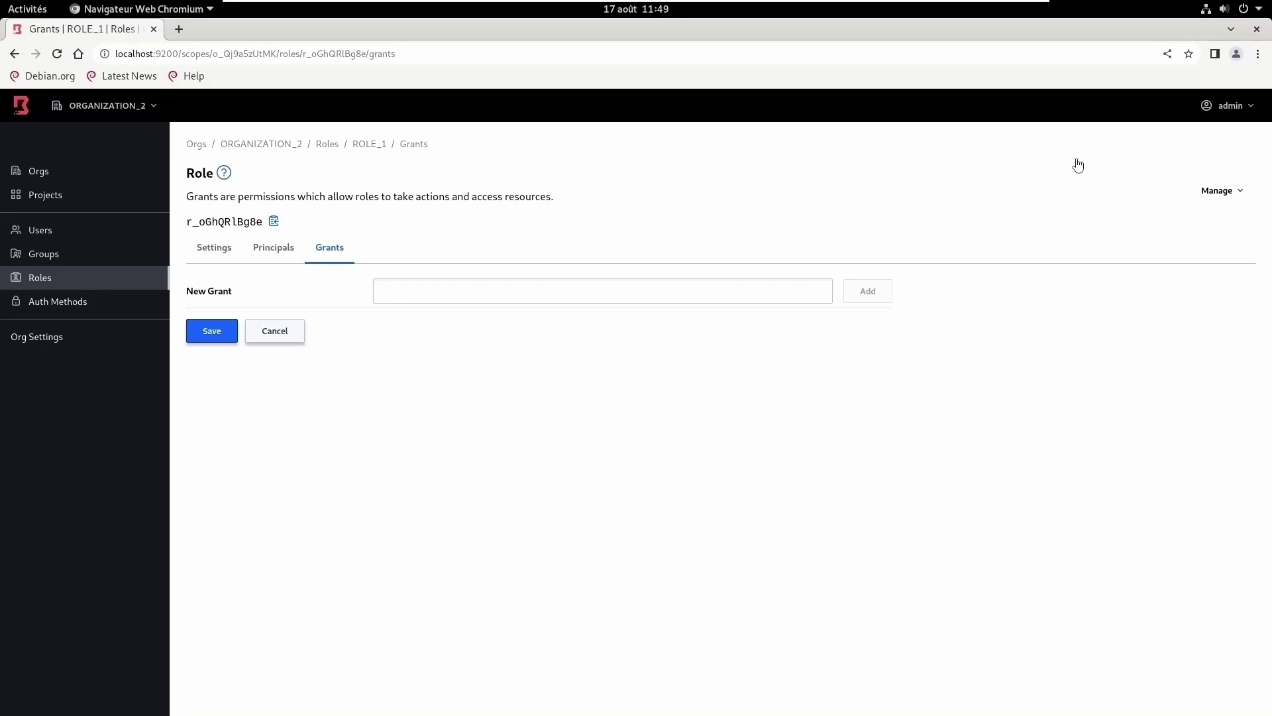
- Copy the ID of TARGET_2 in PROJECT_1 and paste it into the address bar of a new browser tab
{"action": "left_click", "coordinate": [279, 145]}
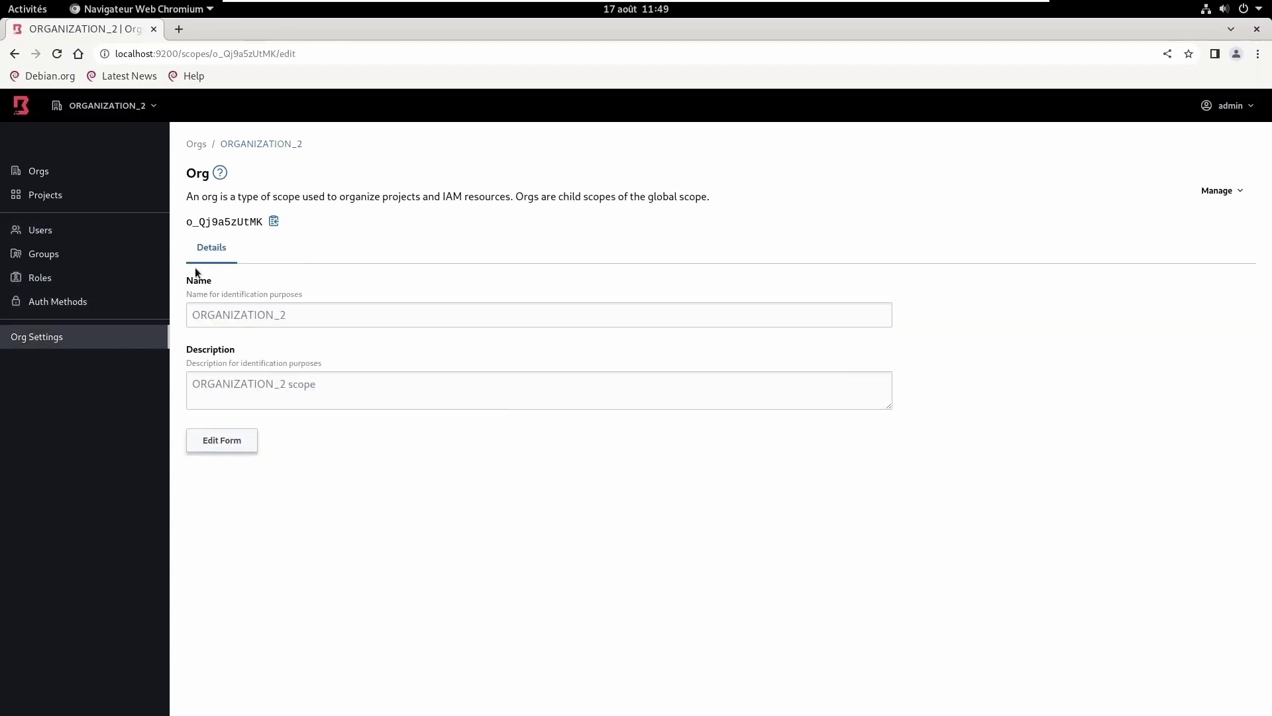
{"action": "left_click", "coordinate": [57, 200]}
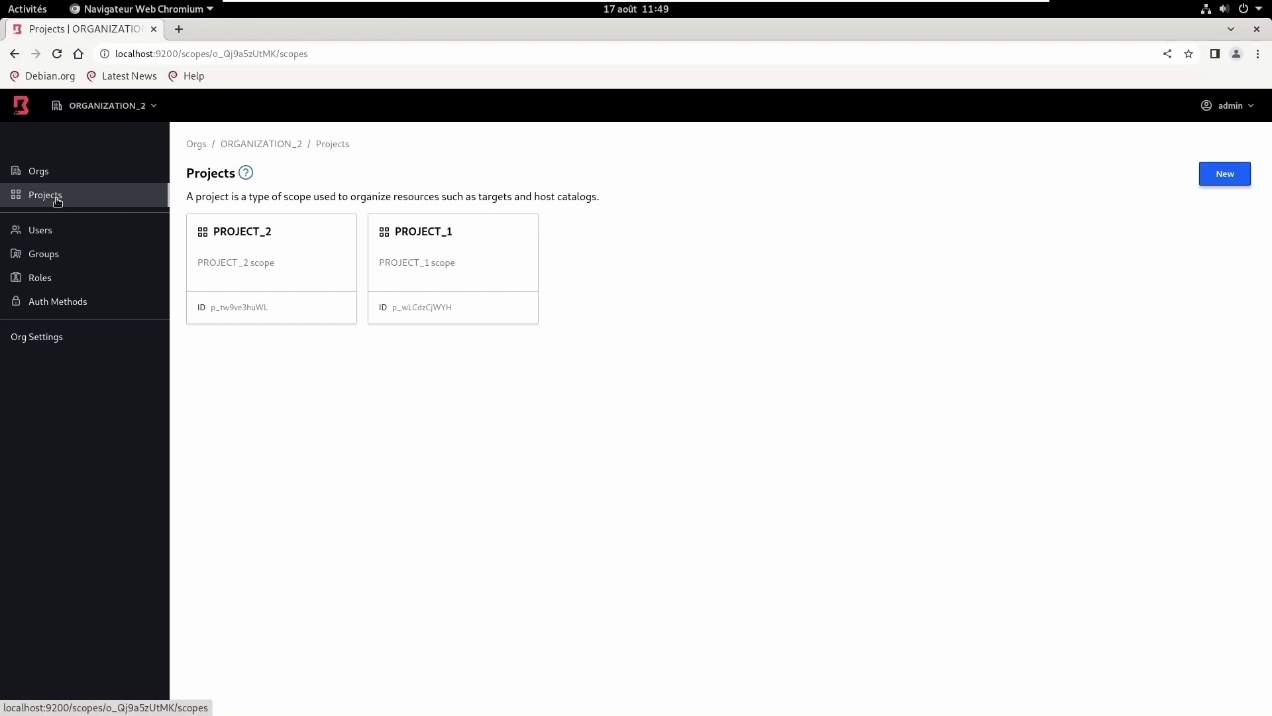
{"action": "left_click", "coordinate": [445, 255]}
{"action": "left_click", "coordinate": [57, 262]}
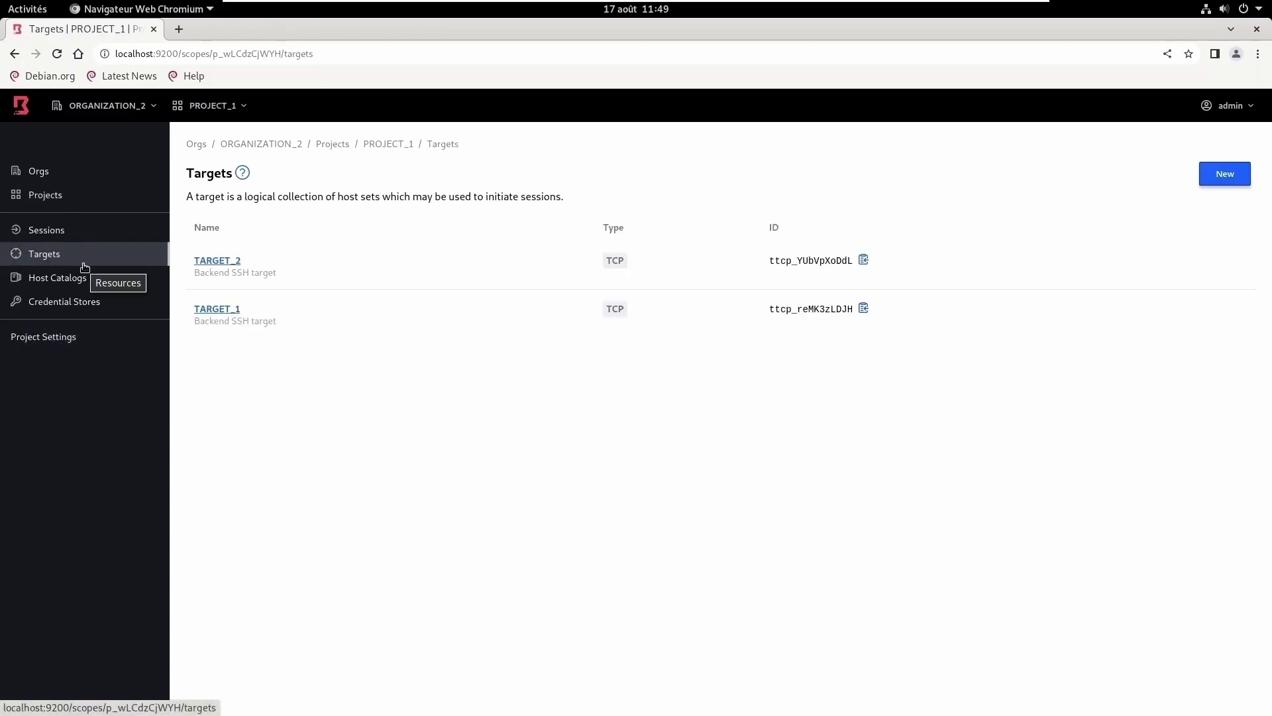
{"action": "left_click", "coordinate": [217, 260]}
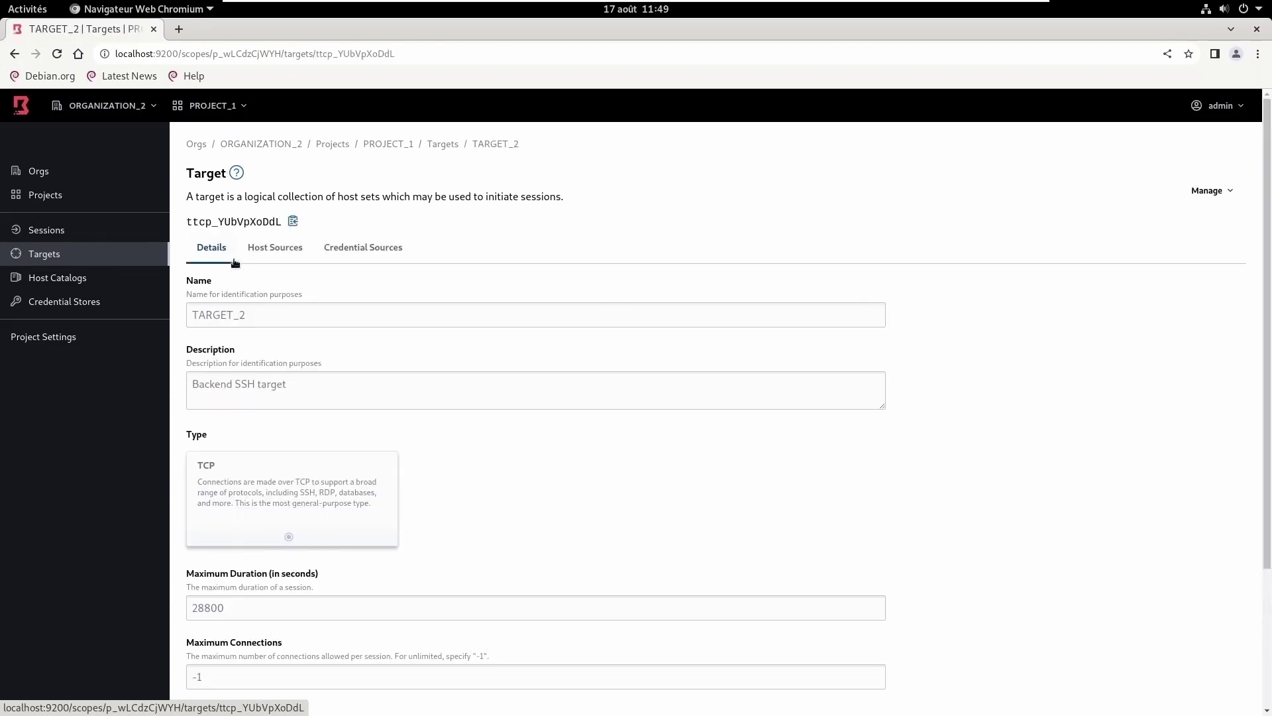
{"action": "left_click", "coordinate": [293, 222]}
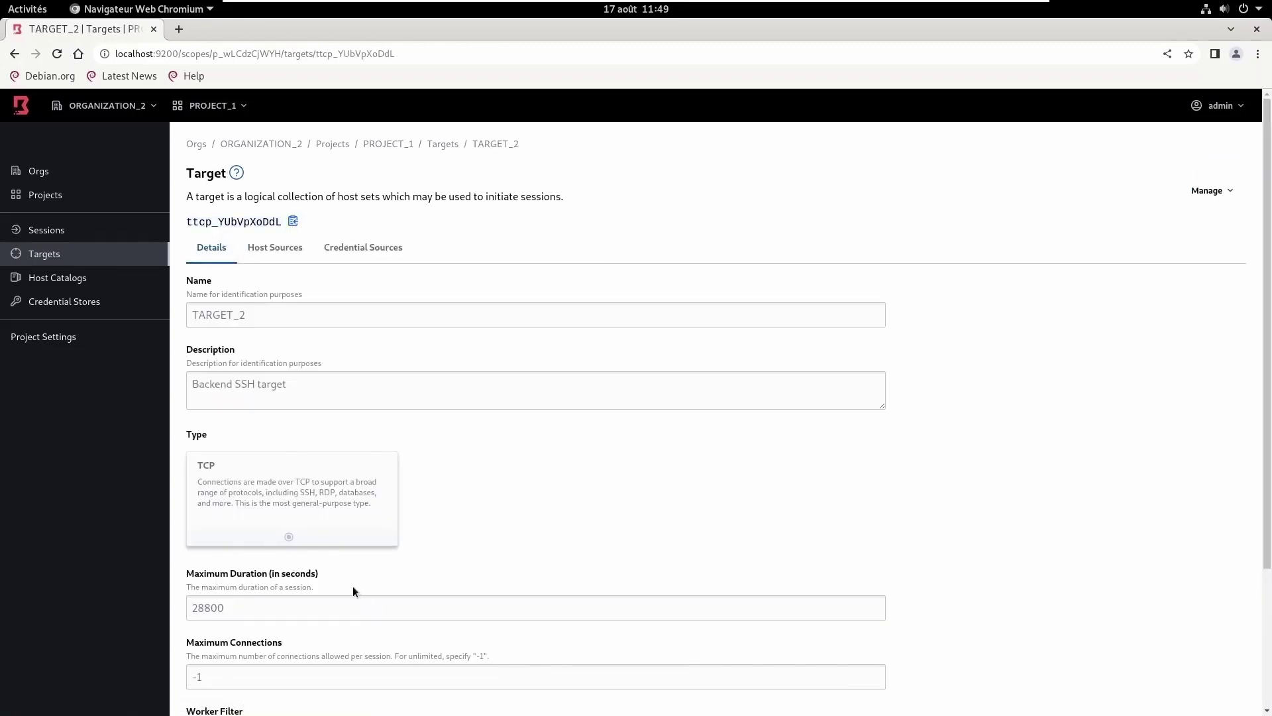
{"action": "left_click", "coordinate": [178, 30]}
{"action": "key", "text": "ctrl+v"}
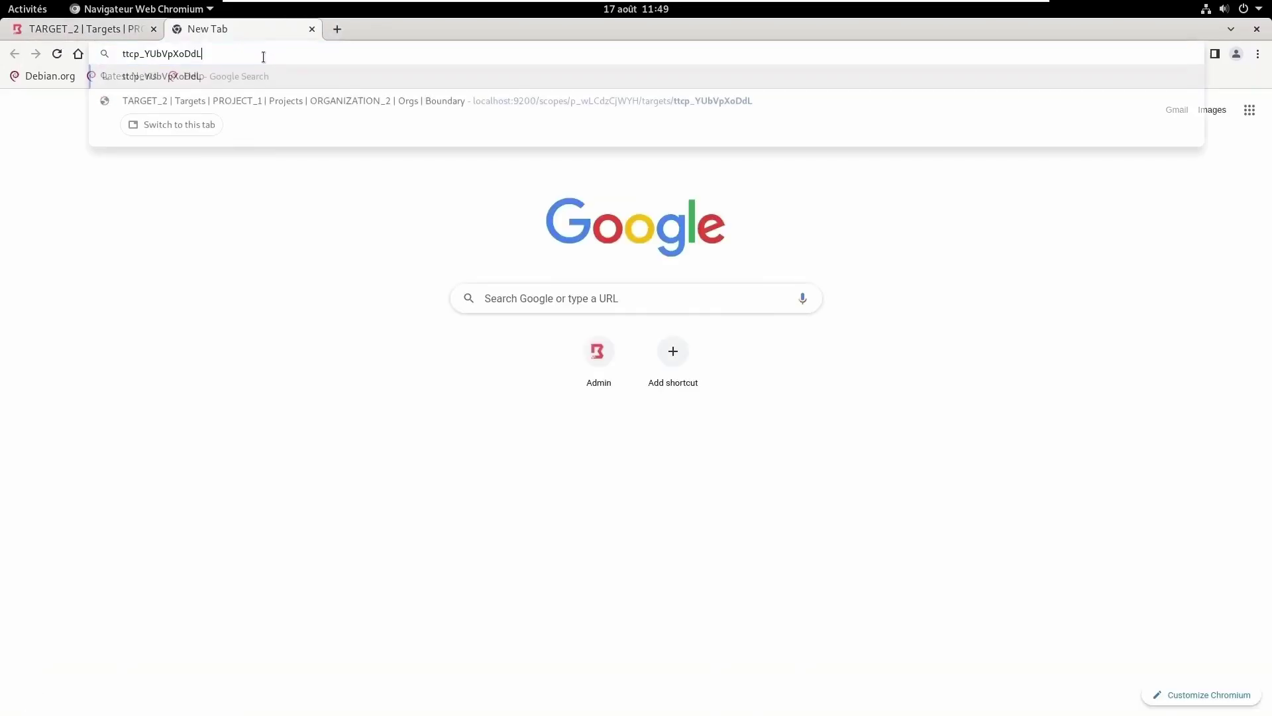
- Return to the Boundary tab and open the grants of ROLE_1 in ORGANIZATION_2
{"action": "left_click", "coordinate": [97, 28]}
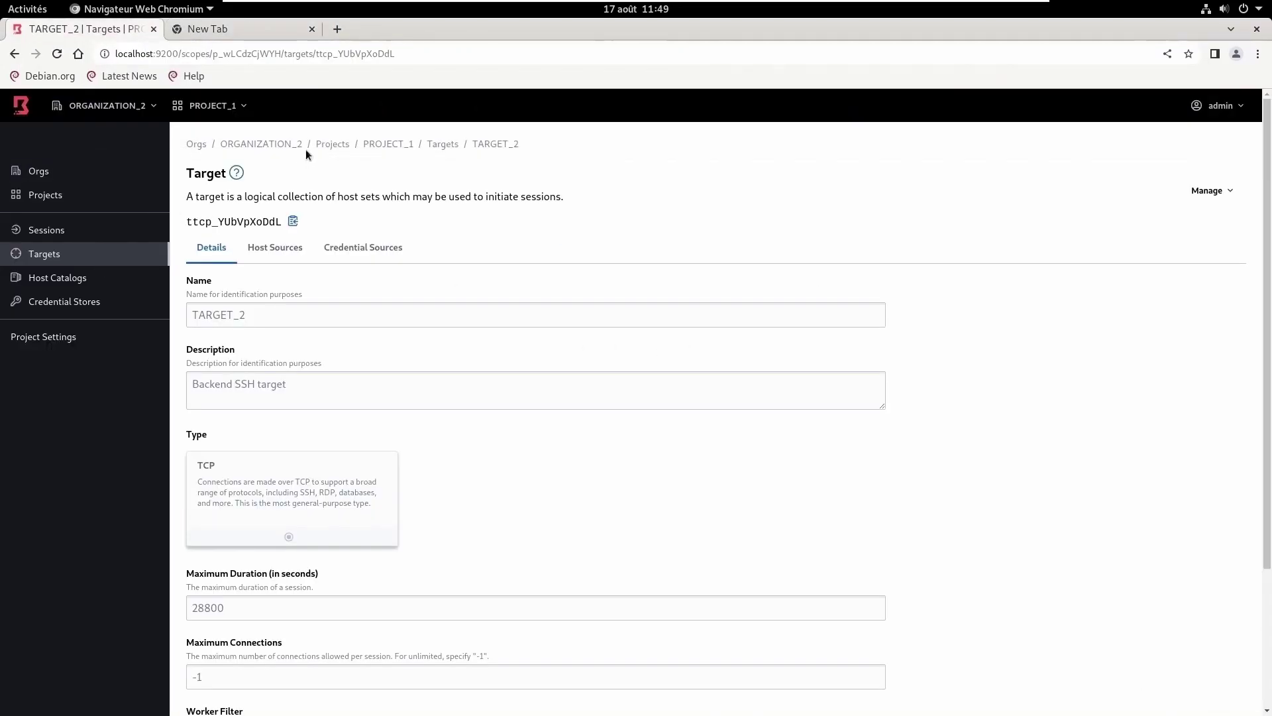
{"action": "left_click", "coordinate": [333, 145]}
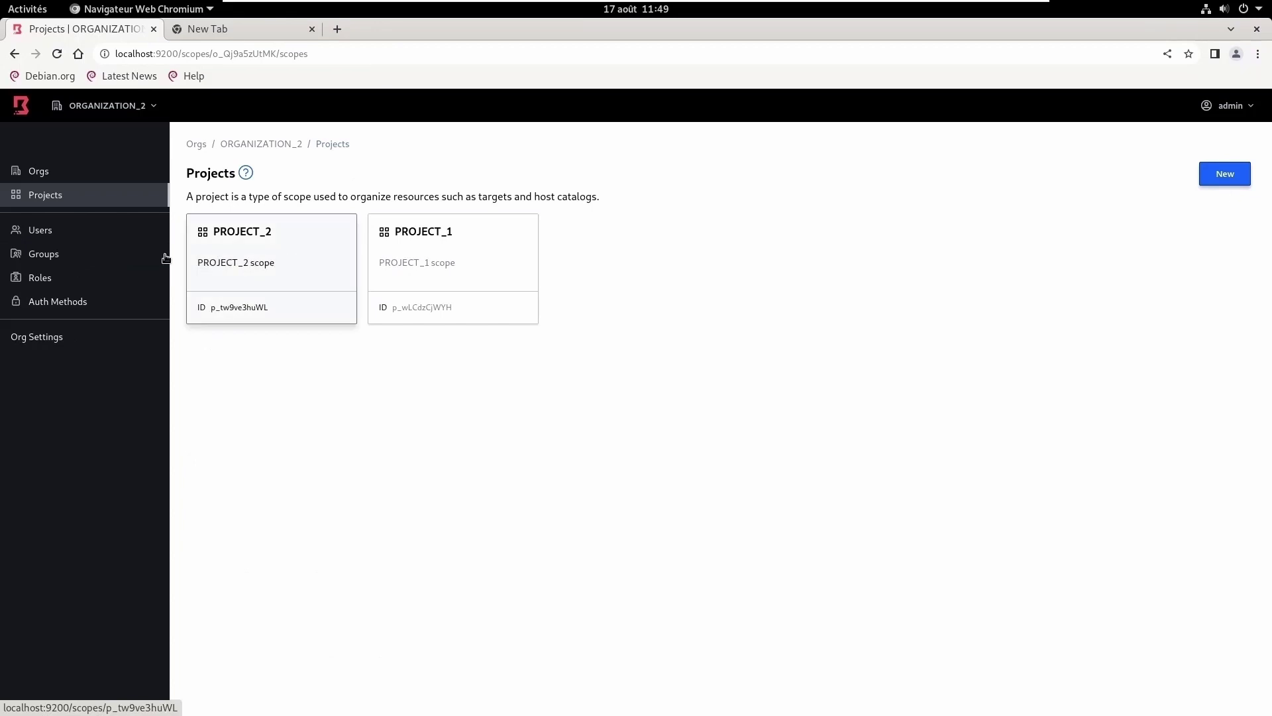
{"action": "left_click", "coordinate": [265, 146]}
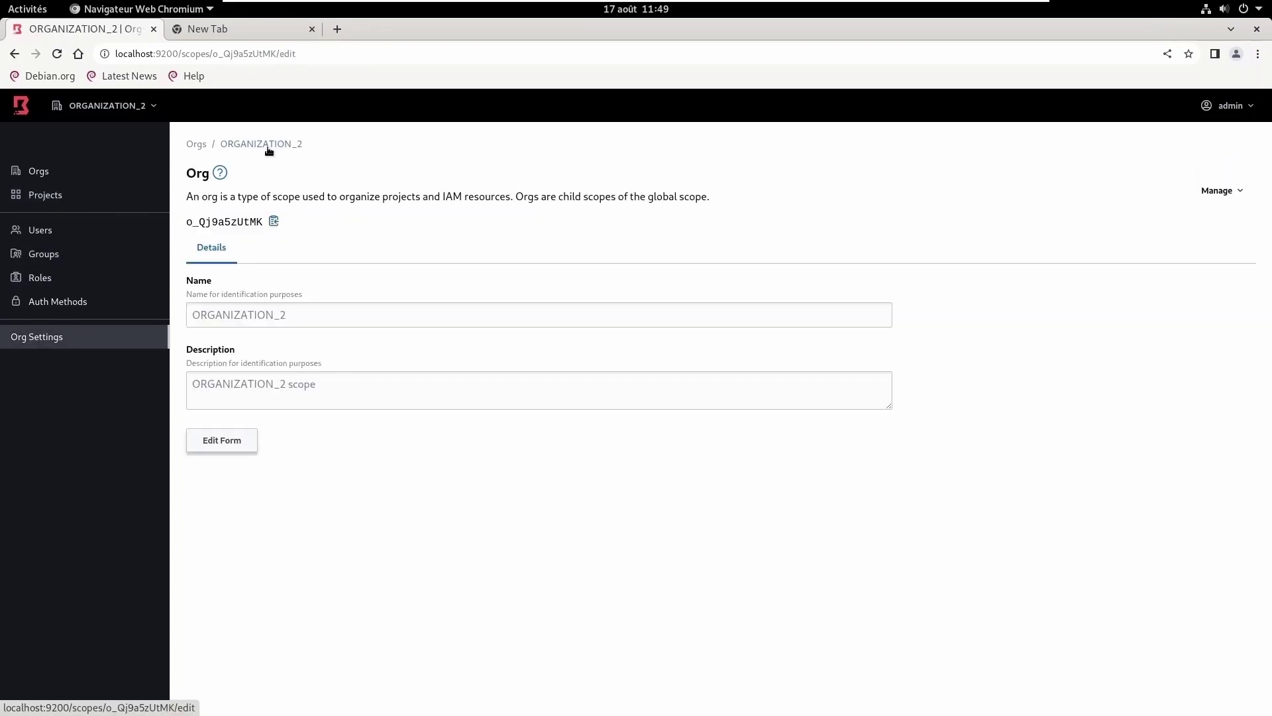
{"action": "left_click", "coordinate": [41, 280]}
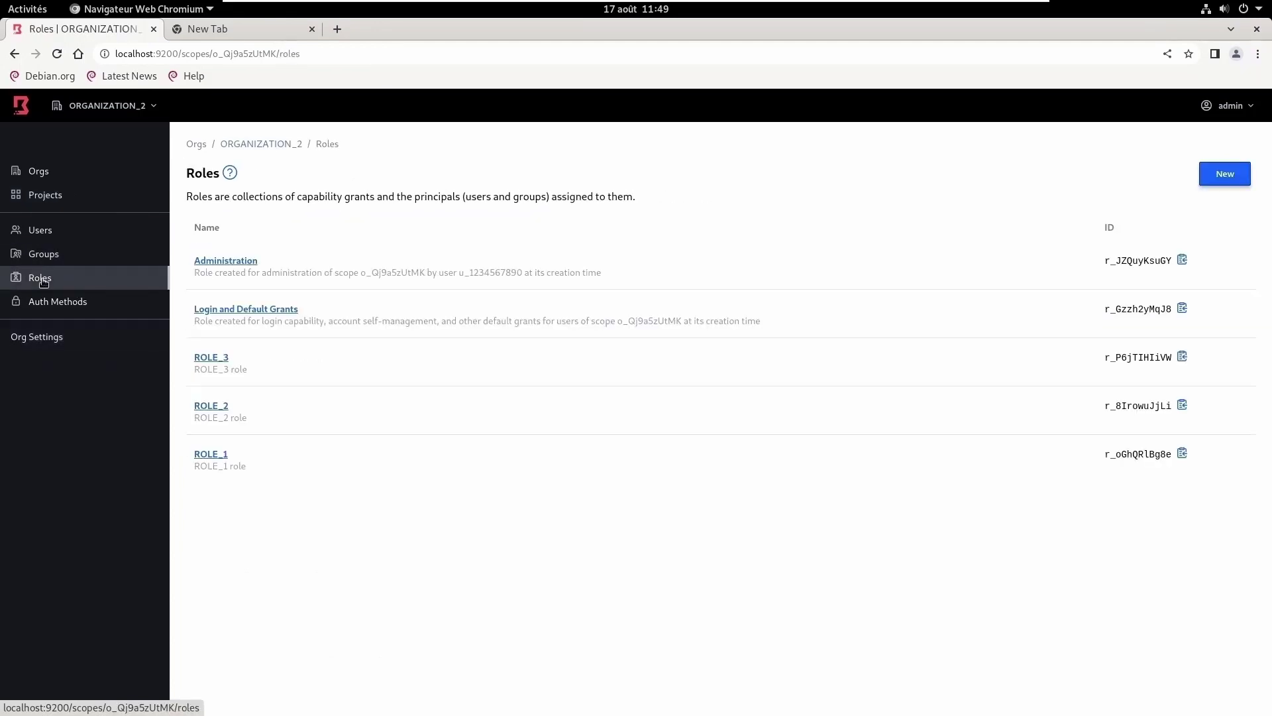
{"action": "left_click", "coordinate": [221, 454]}
{"action": "left_click", "coordinate": [329, 247]}
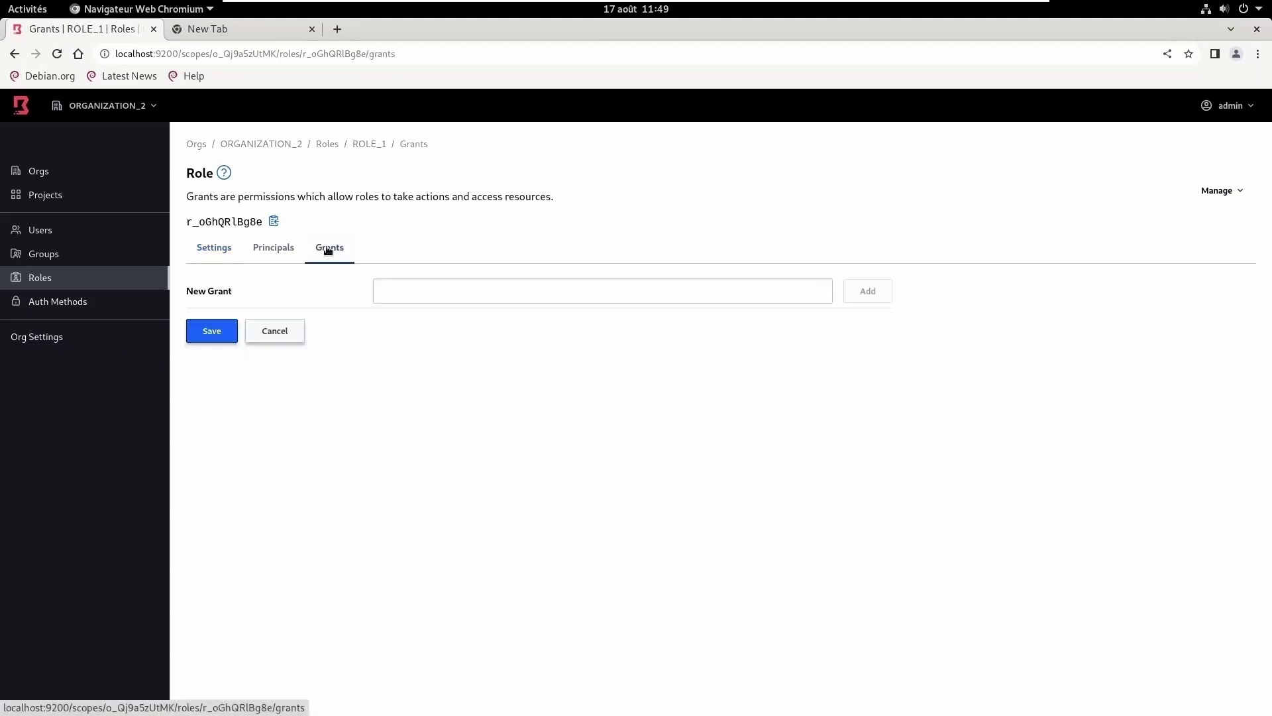
- Add the grant id=ttcp_YUbVpXoDdL;actions=read,authorize-session to ROLE_1, copying the target ID from the other browser tab
{"action": "left_click", "coordinate": [409, 279]}
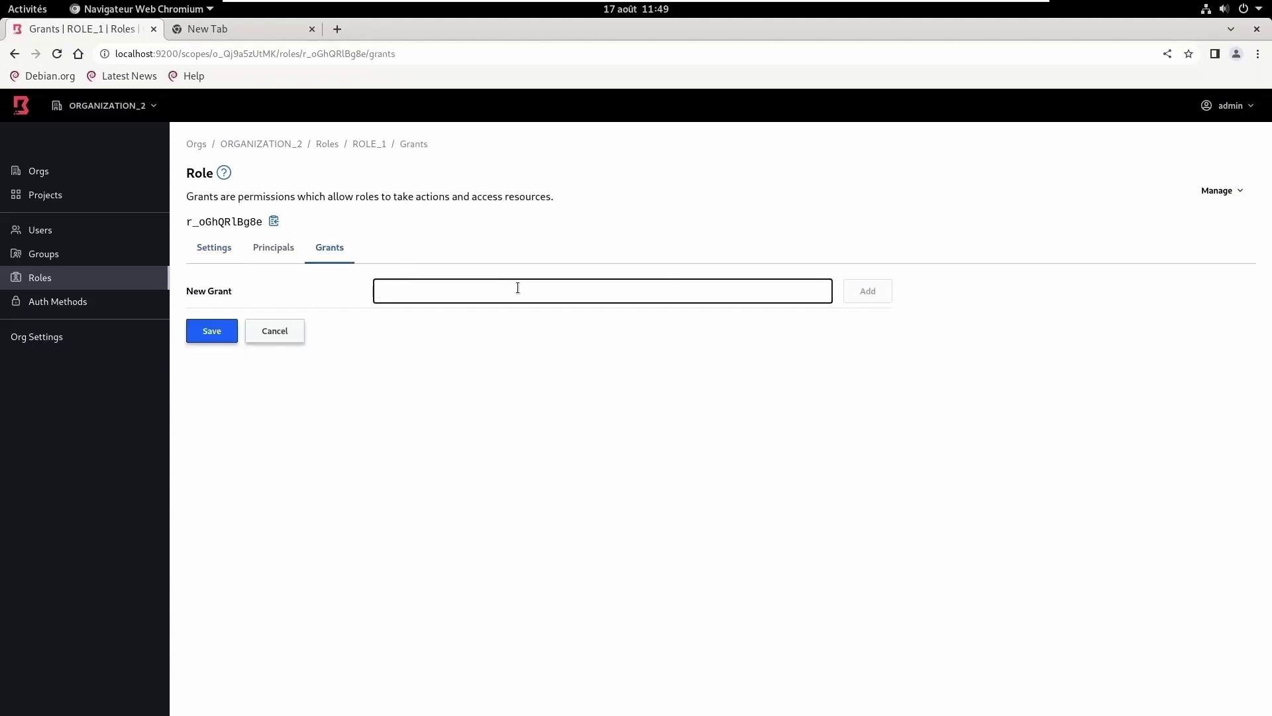
{"action": "type", "text": "id="}
{"action": "left_click", "coordinate": [255, 31]}
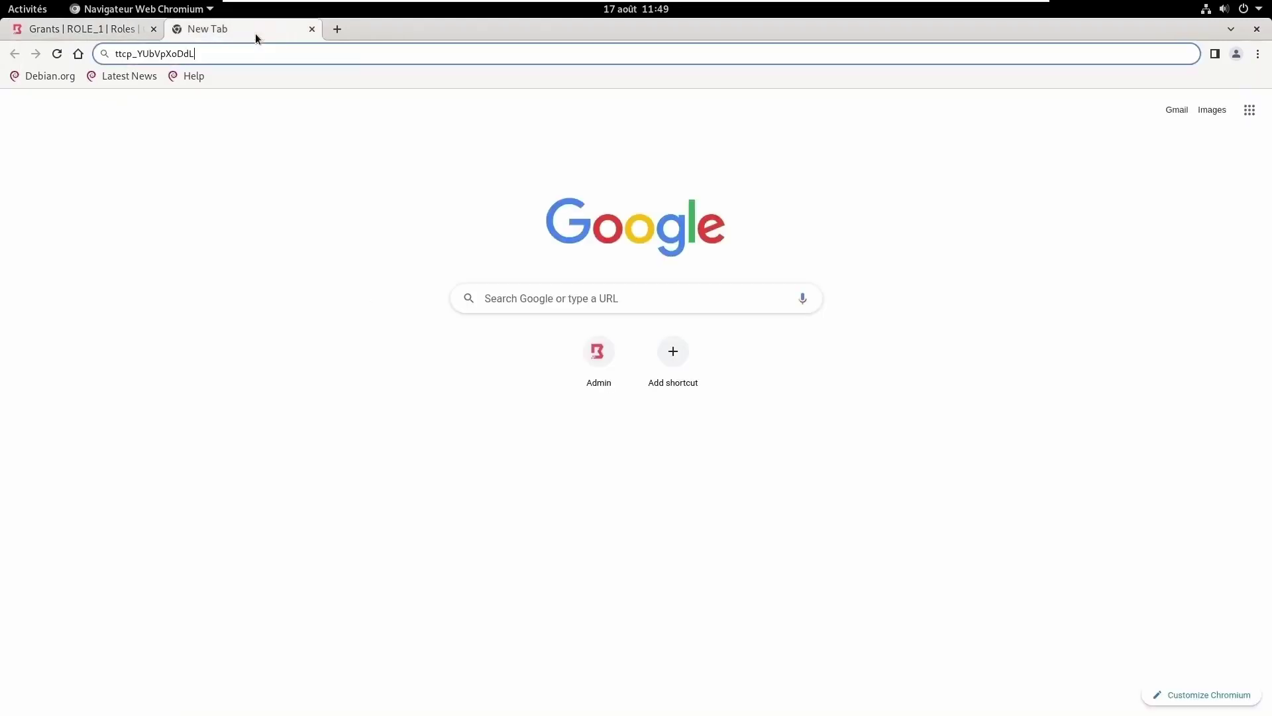
{"action": "left_click", "coordinate": [173, 53]}
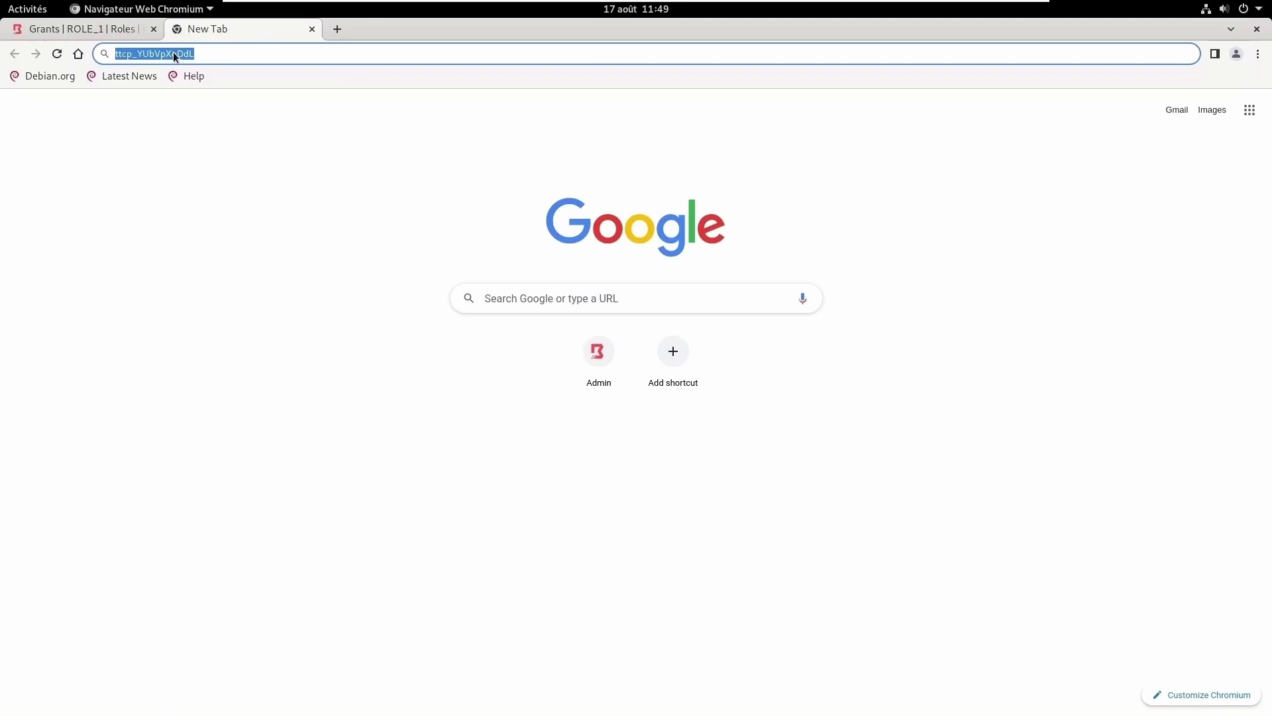
{"action": "left_click", "coordinate": [108, 29]}
{"action": "key", "text": "ctrl+v"}
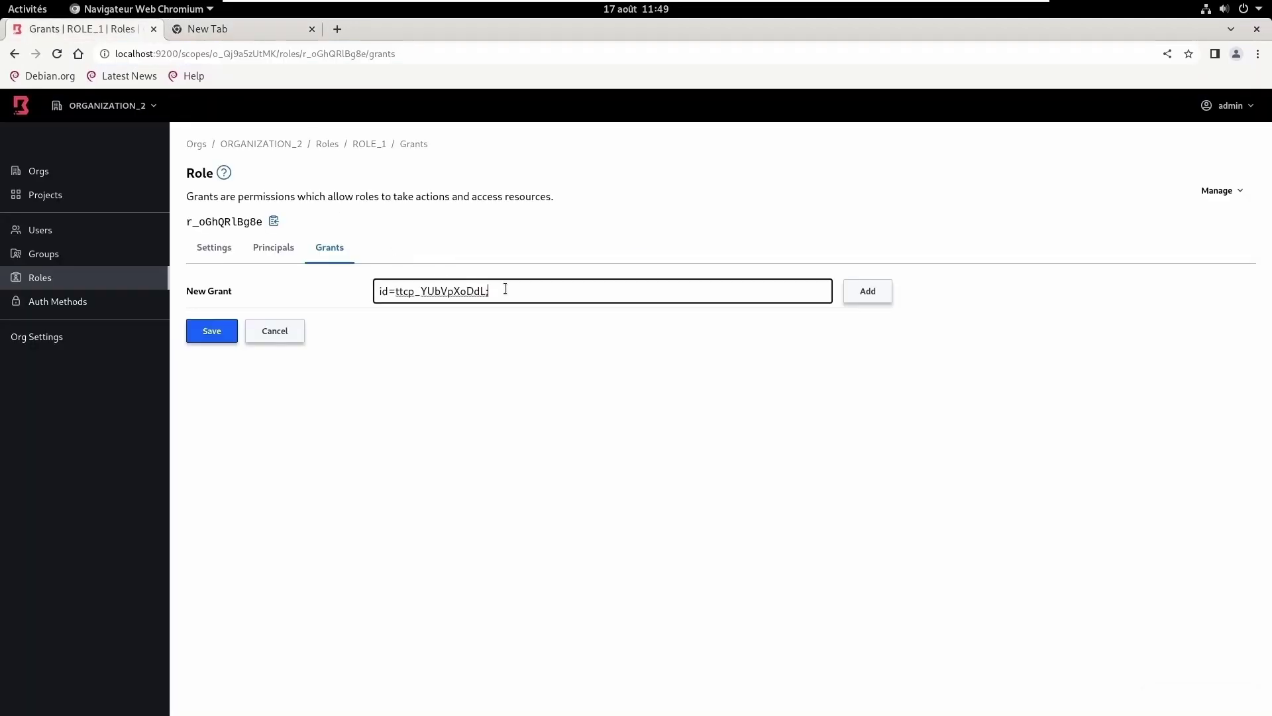
{"action": "type", "text": ";actions=read,authorize-sessions"}
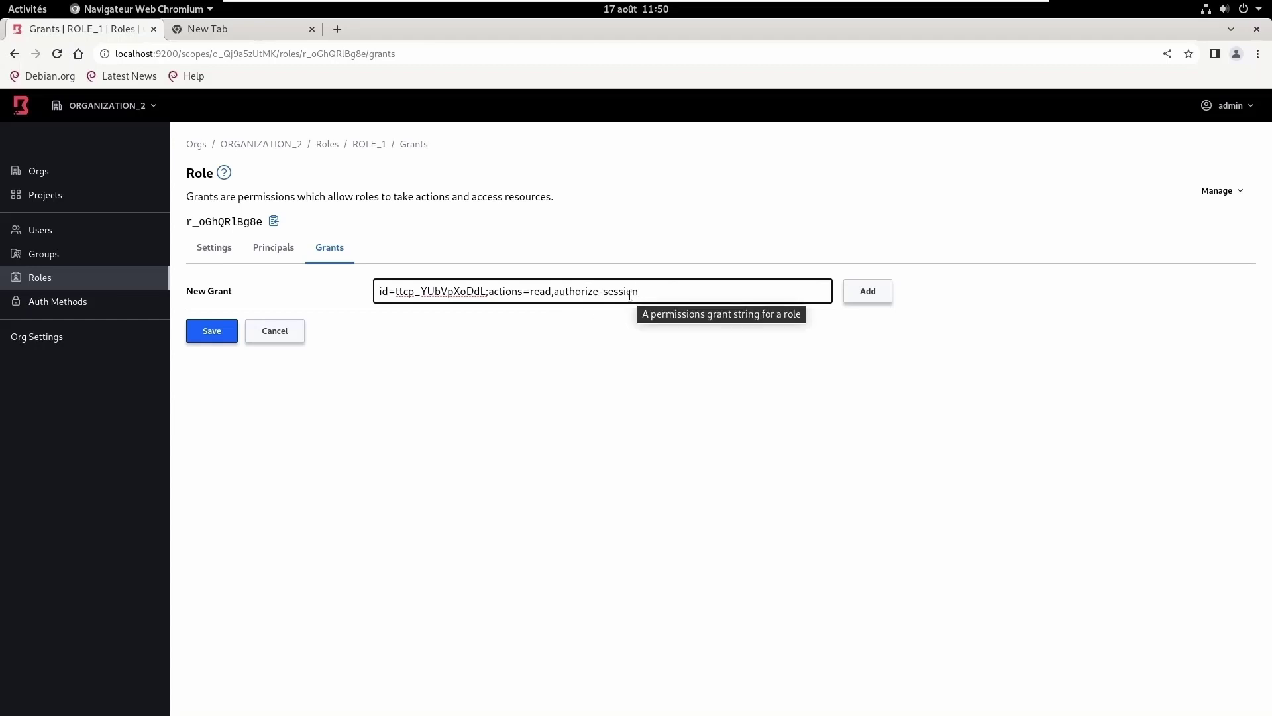
{"action": "left_click", "coordinate": [866, 298]}
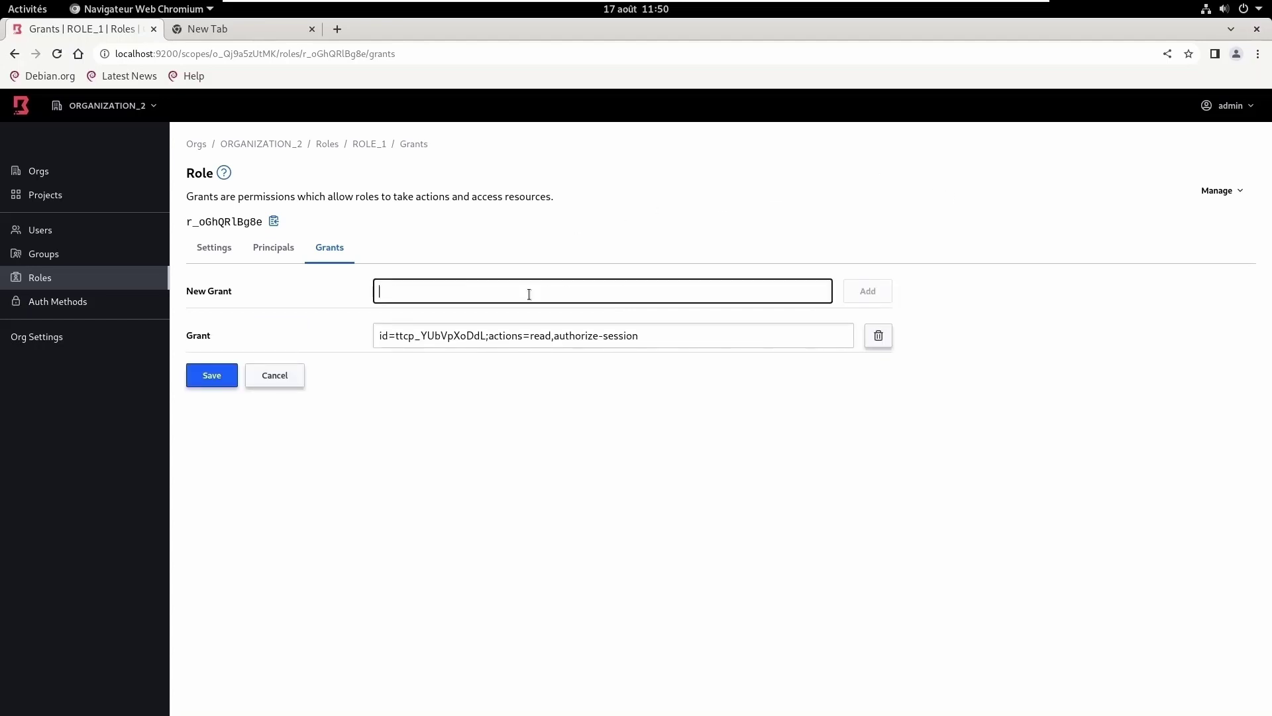
- Add the grant type=target;actions=list to ROLE_1 and save the role's grants
{"action": "type", "text": "type=target"}
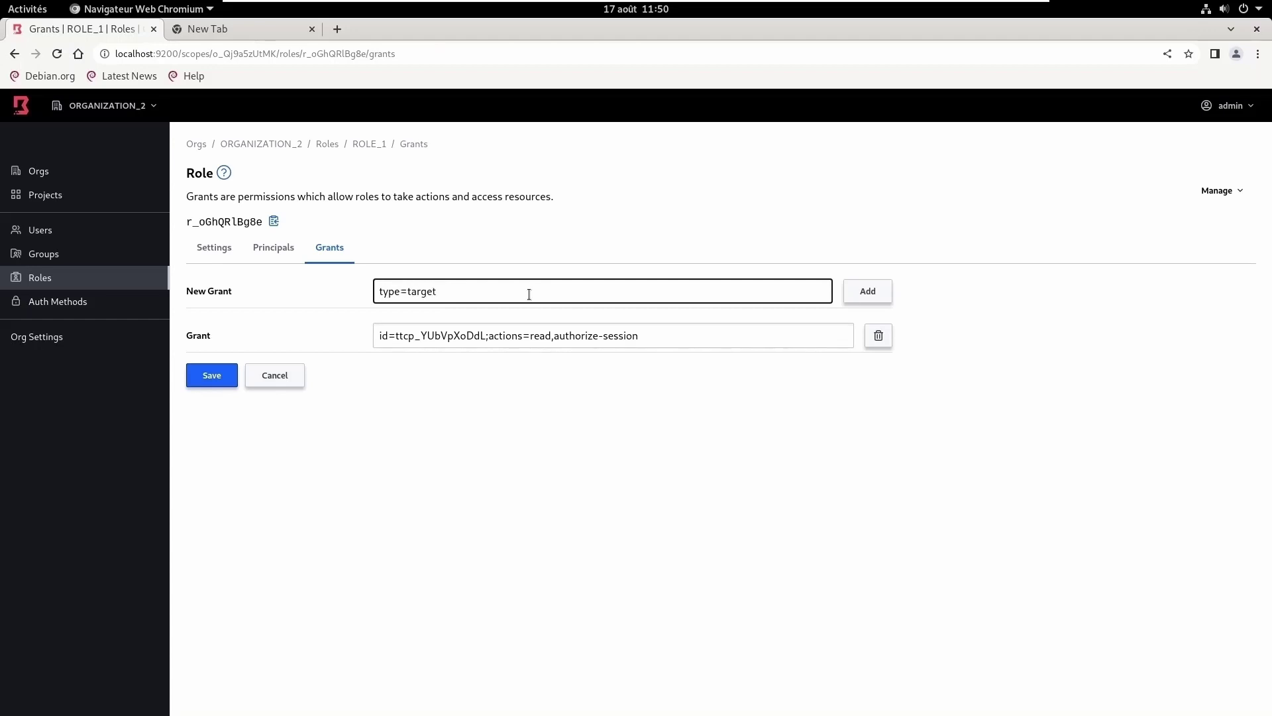
{"action": "type", "text": ";actions=list"}
{"action": "left_click", "coordinate": [868, 292]}
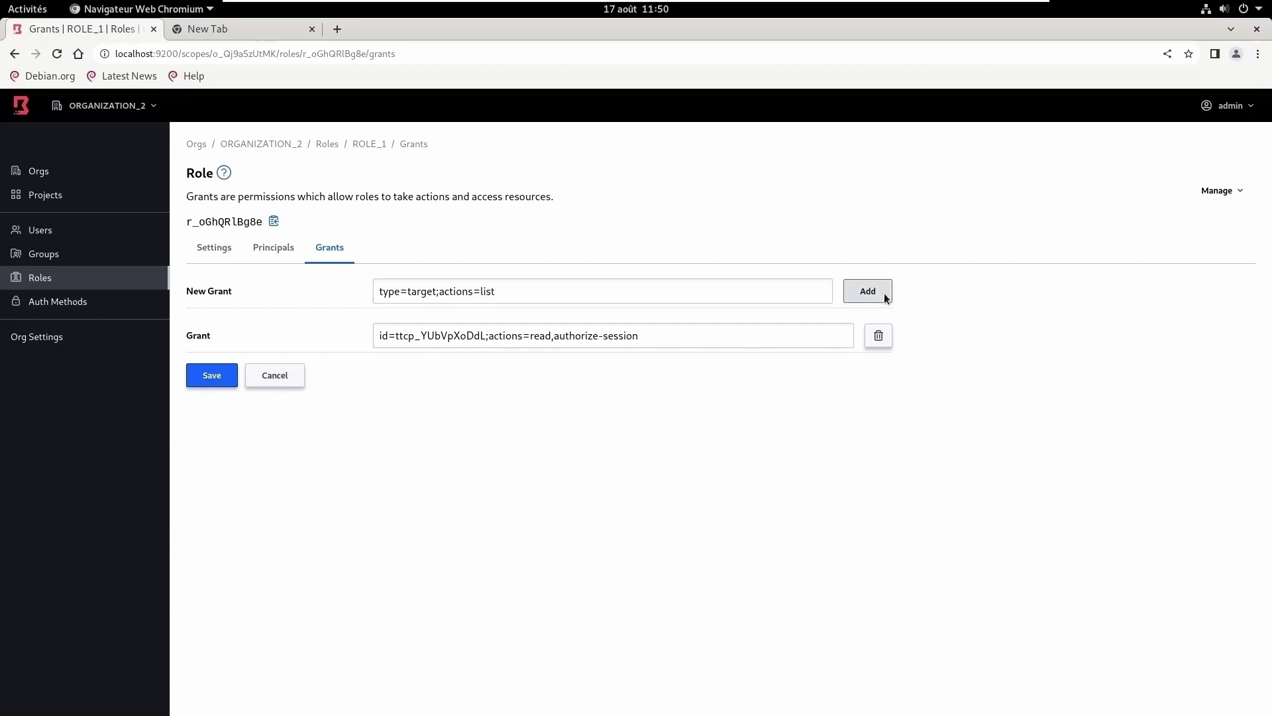
{"action": "left_click", "coordinate": [226, 412]}
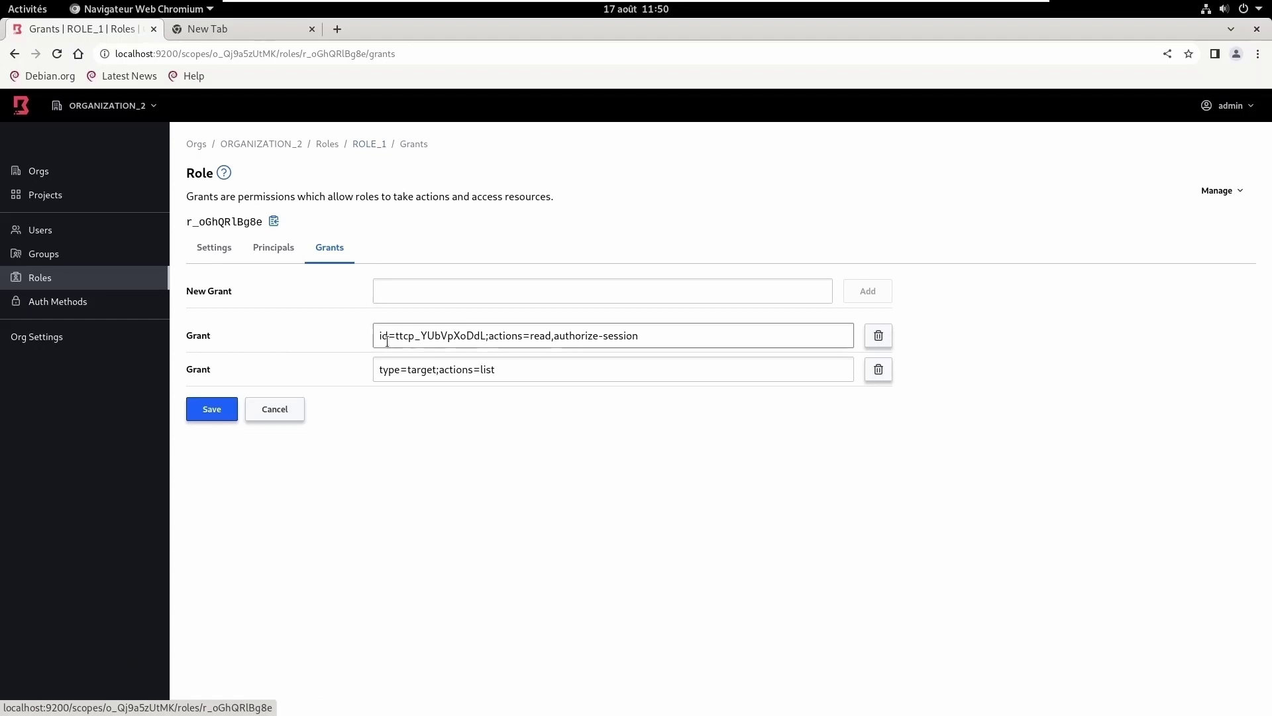
{"action": "left_click_drag", "start_coordinate": [400, 335], "coordinate": [483, 336]}
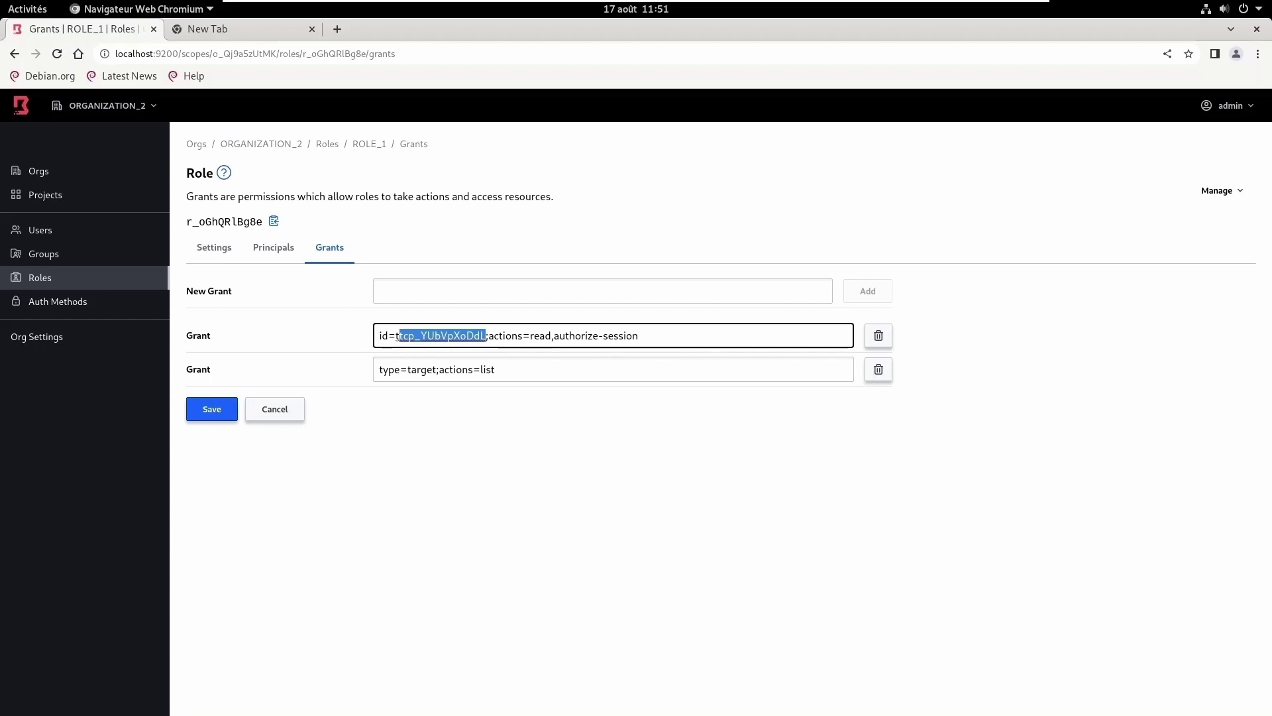
{"action": "left_click", "coordinate": [436, 336]}
{"action": "left_click", "coordinate": [213, 407]}
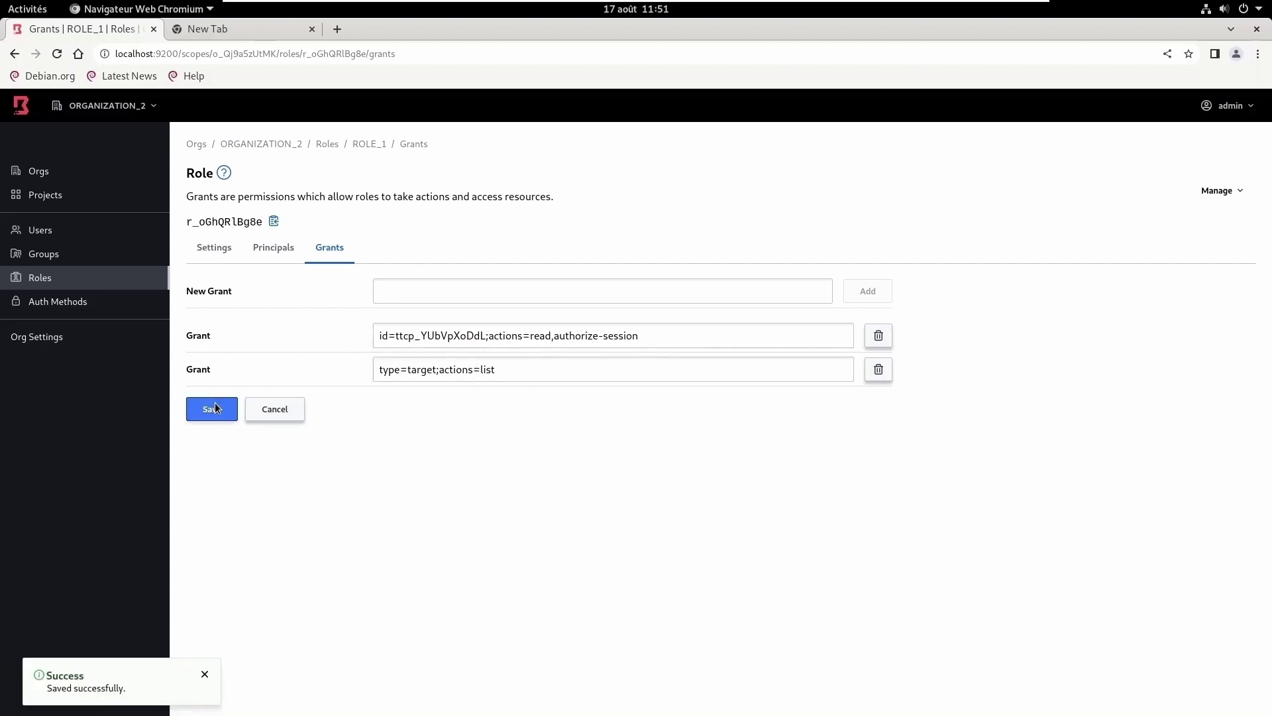
- Check the principals of ROLE_1 and open the hosts list of HOST_CATALOG_1 in PROJECT_1
{"action": "left_click", "coordinate": [267, 251]}
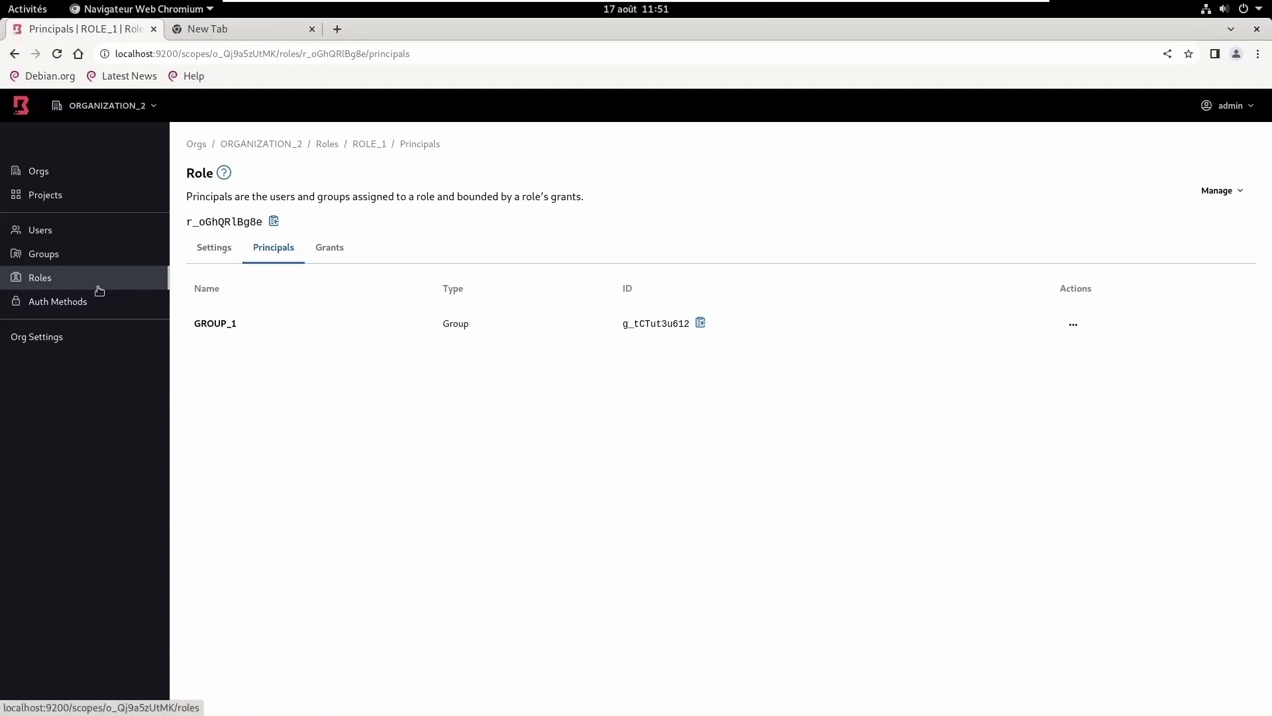
{"action": "left_click", "coordinate": [285, 144]}
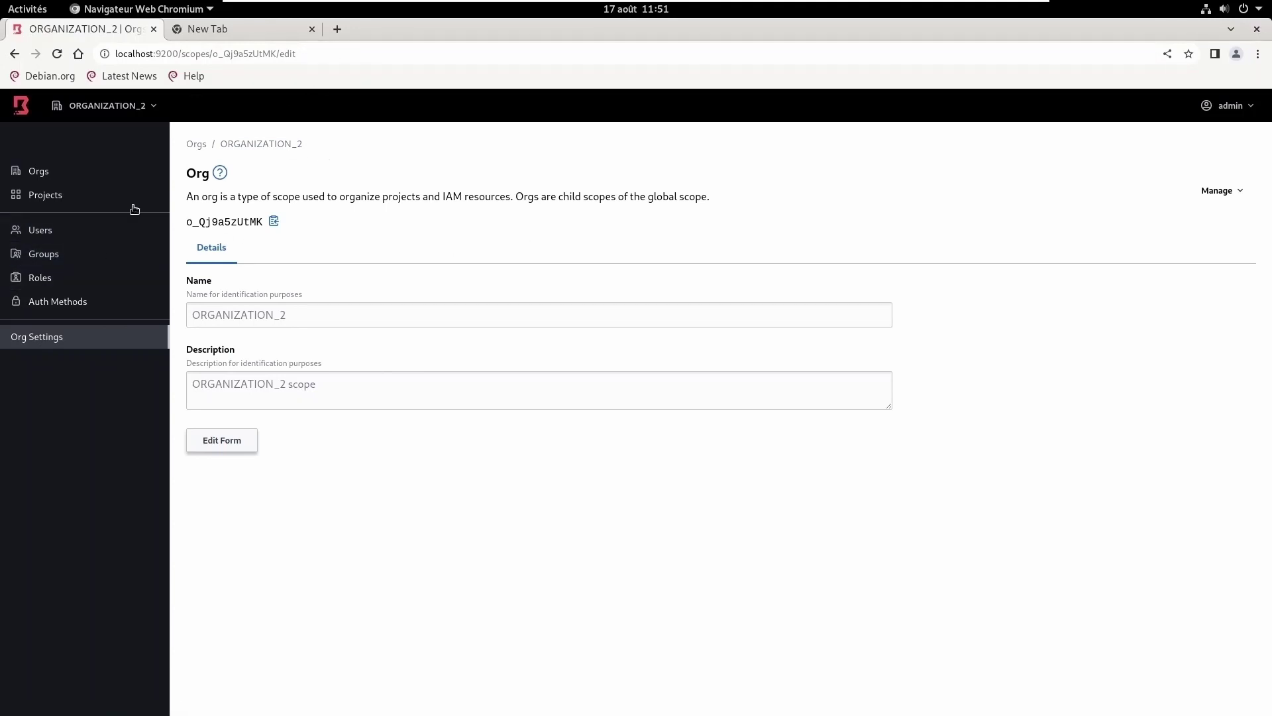
{"action": "left_click", "coordinate": [57, 201]}
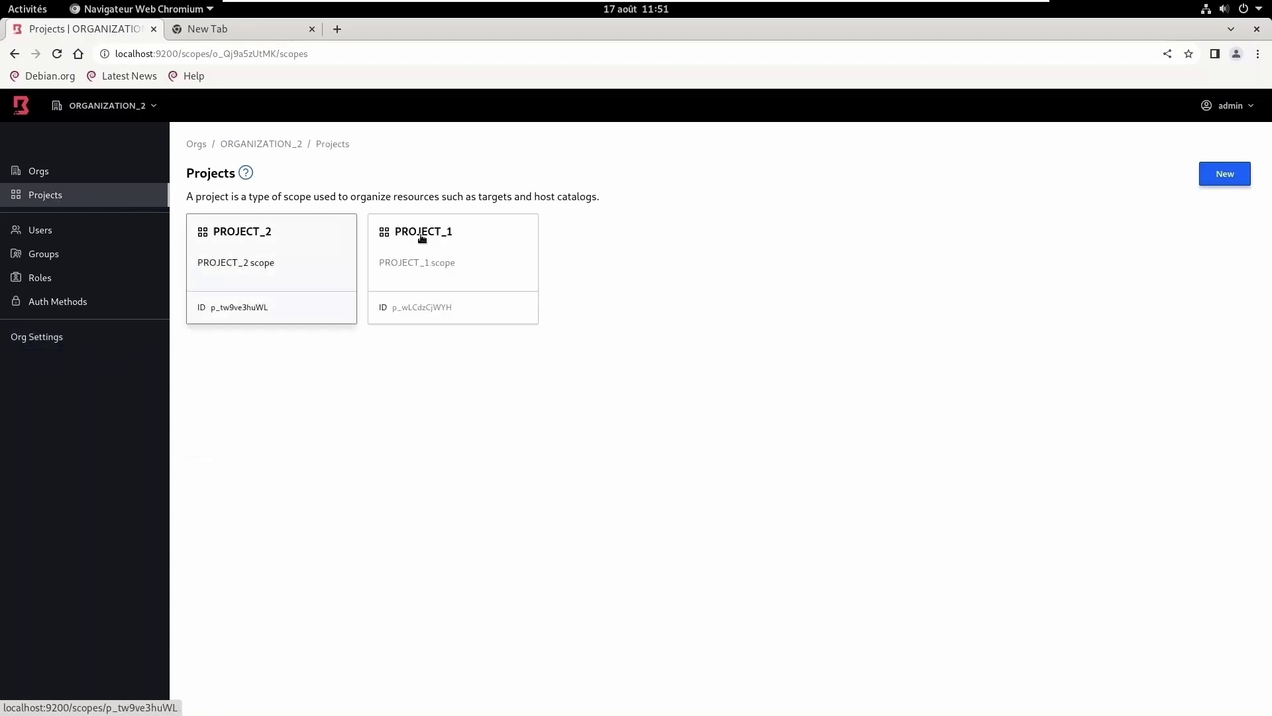
{"action": "left_click", "coordinate": [442, 238]}
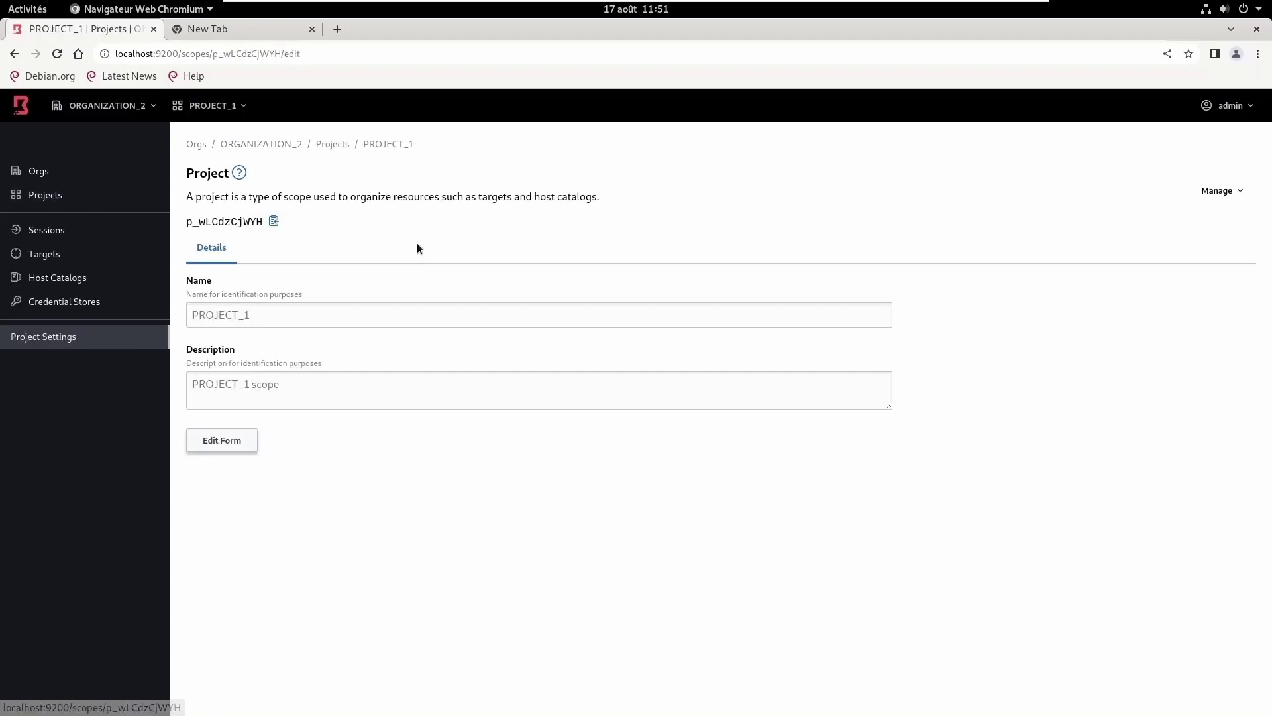
{"action": "left_click", "coordinate": [80, 284]}
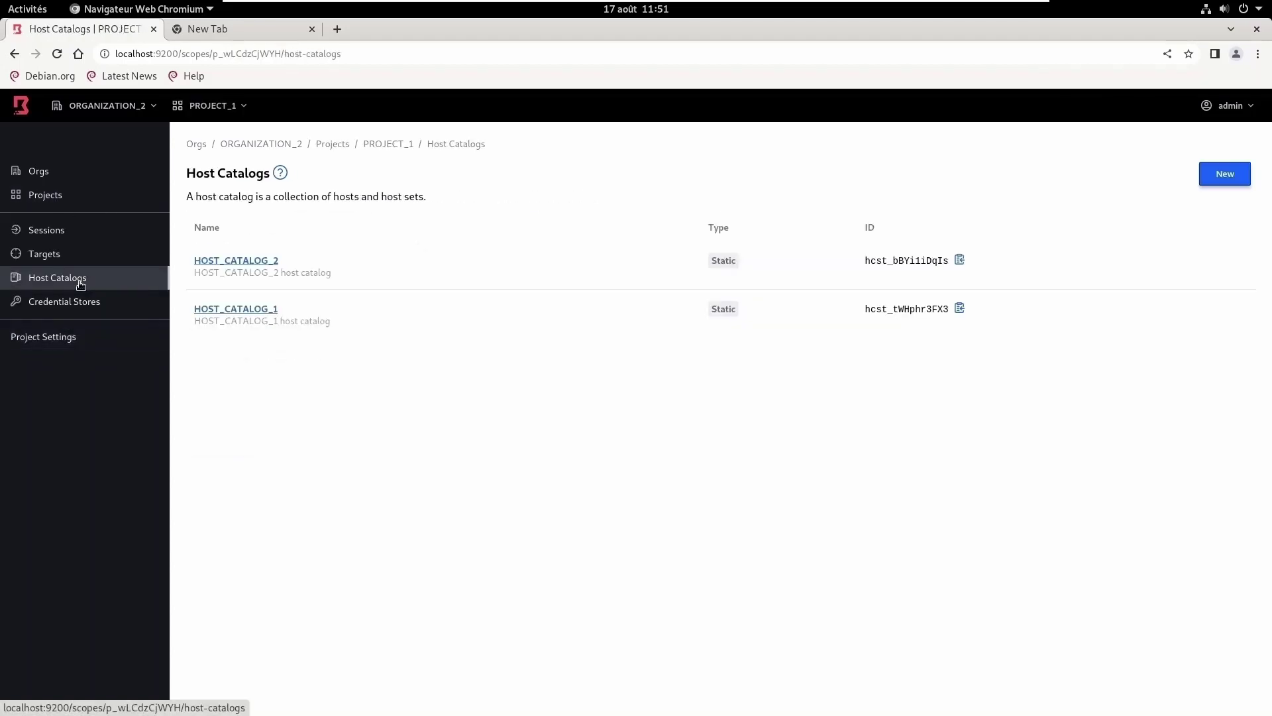
{"action": "left_click", "coordinate": [259, 307]}
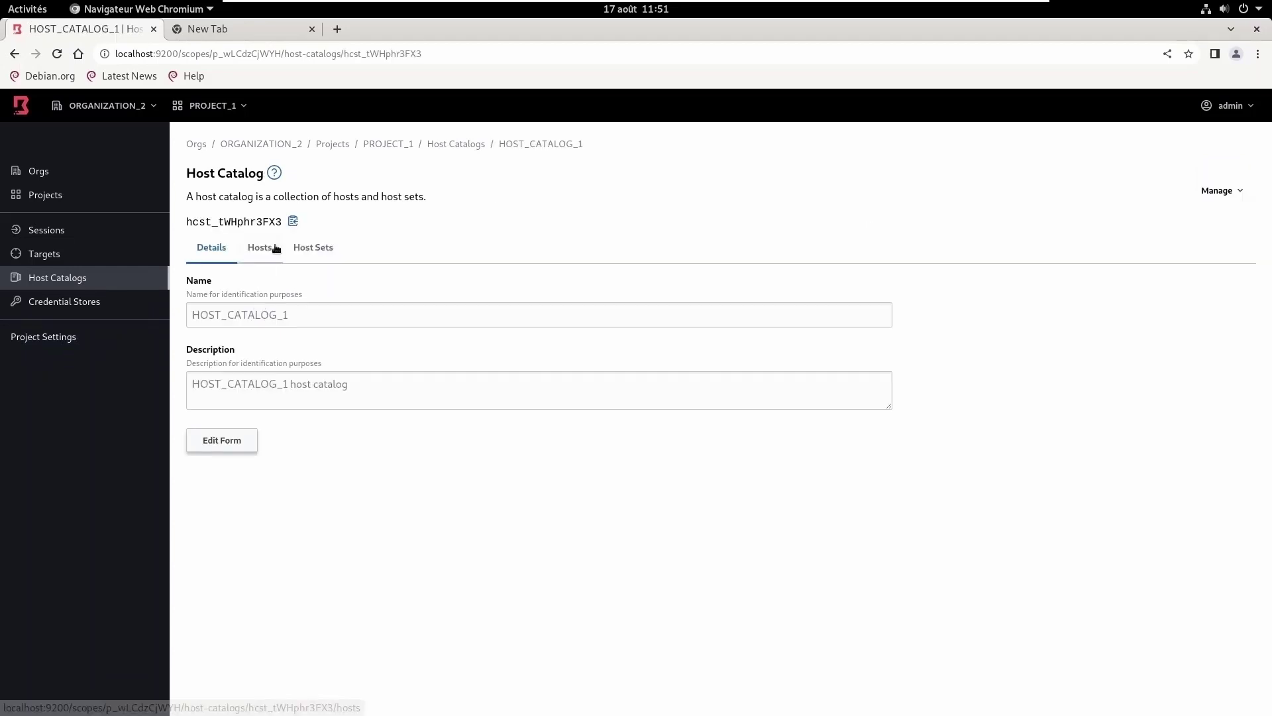
{"action": "left_click", "coordinate": [274, 251]}
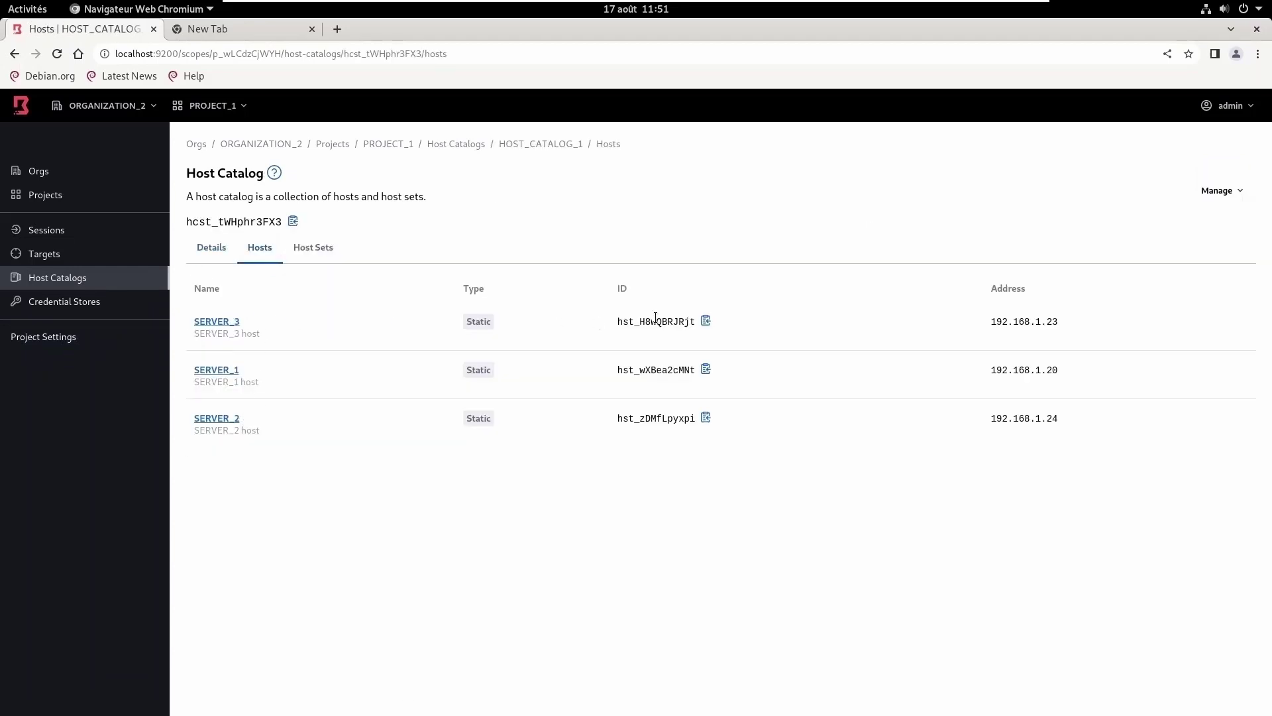
- Copy the ID of SERVER_3, paste it into the address bar of a new browser tab and return to the hosts list
{"action": "left_click", "coordinate": [705, 321]}
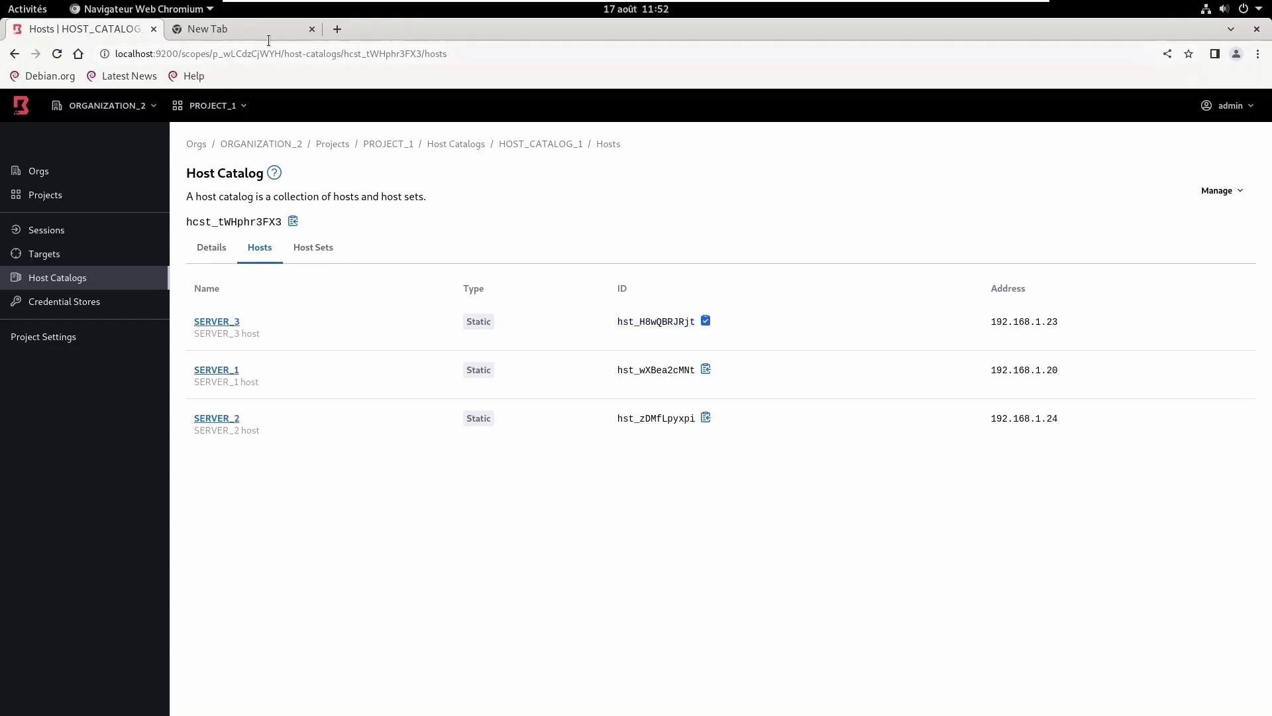
{"action": "left_click", "coordinate": [339, 28]}
{"action": "key", "text": "ctrl+v"}
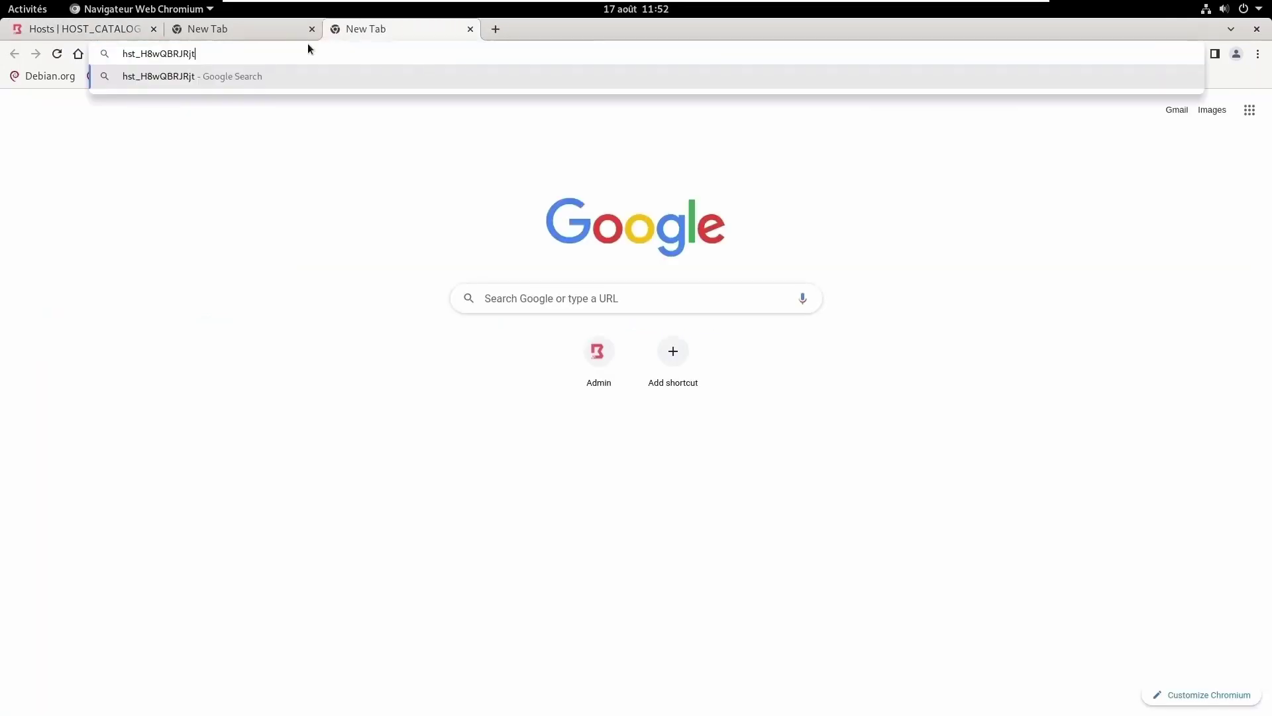
{"action": "left_click", "coordinate": [118, 30]}
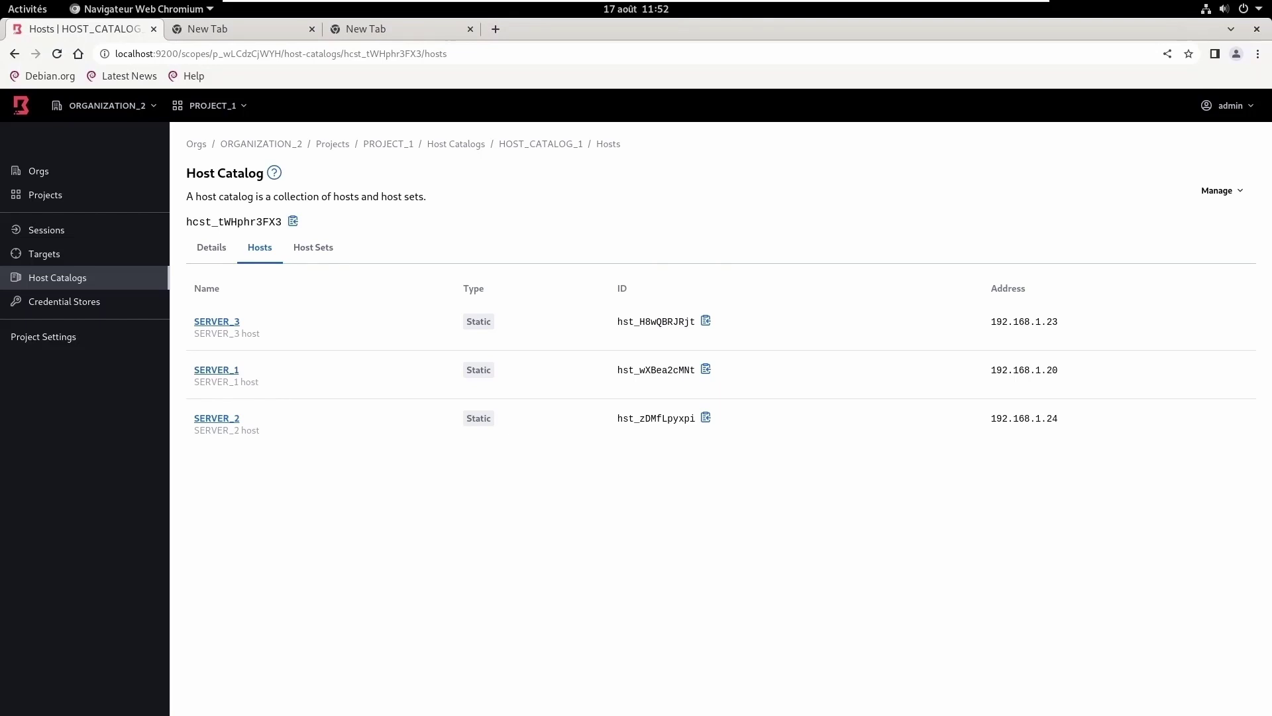
- Switch to the terminal and recall the earlier boundary connect ssh command with its target and host IDs
{"action": "left_click", "coordinate": [20, 12]}
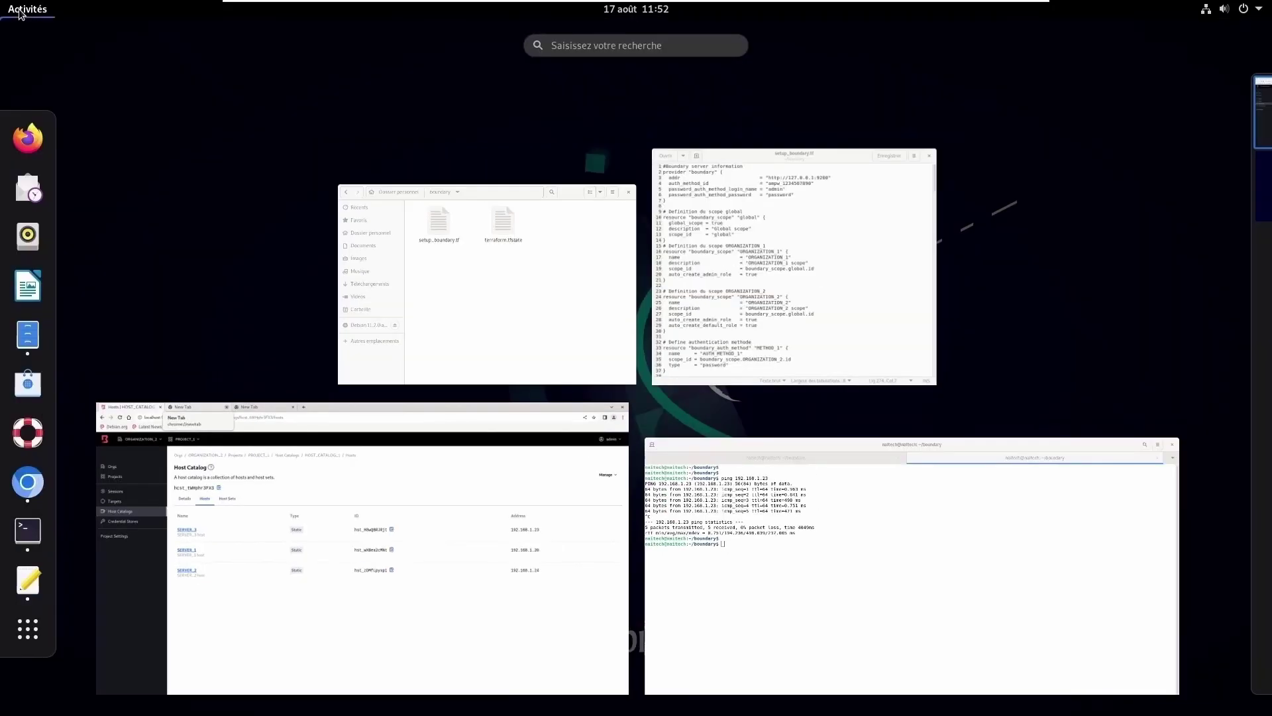
{"action": "left_click", "coordinate": [811, 561]}
{"action": "key", "text": "Up"}
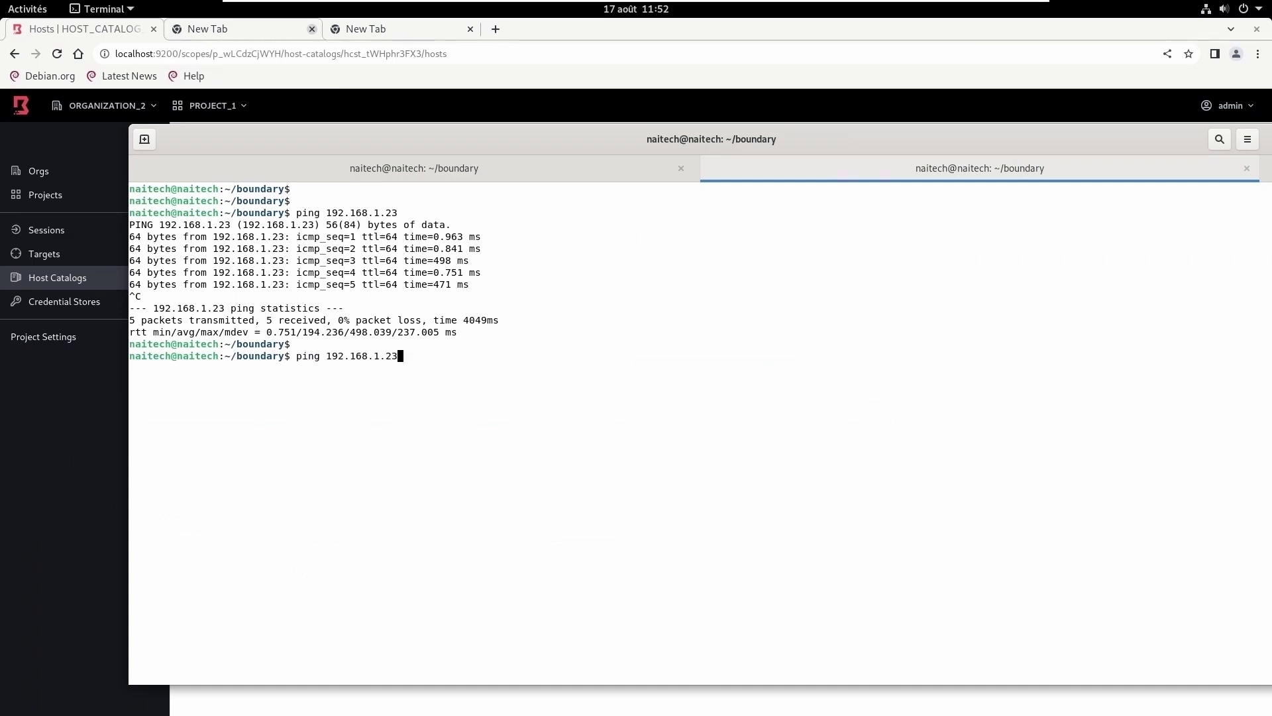
{"action": "key", "text": "Up"}
{"action": "key", "text": "Up"}
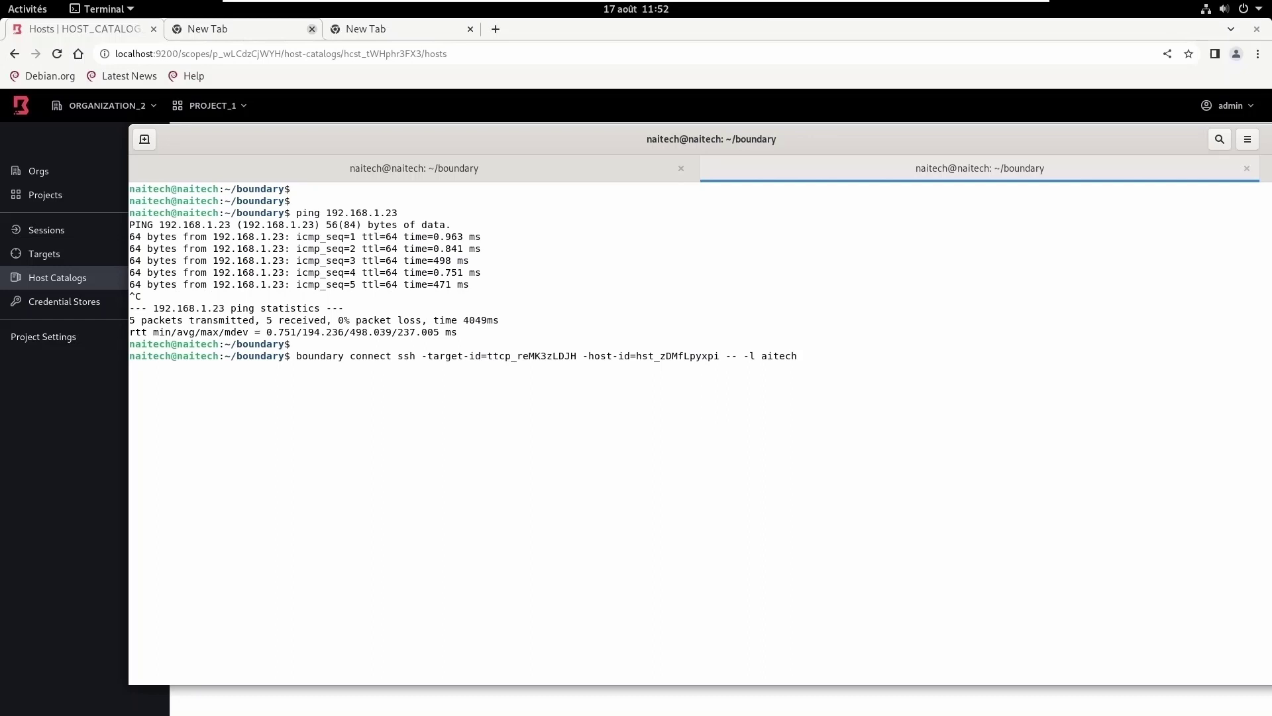
{"action": "double_click", "coordinate": [517, 356]}
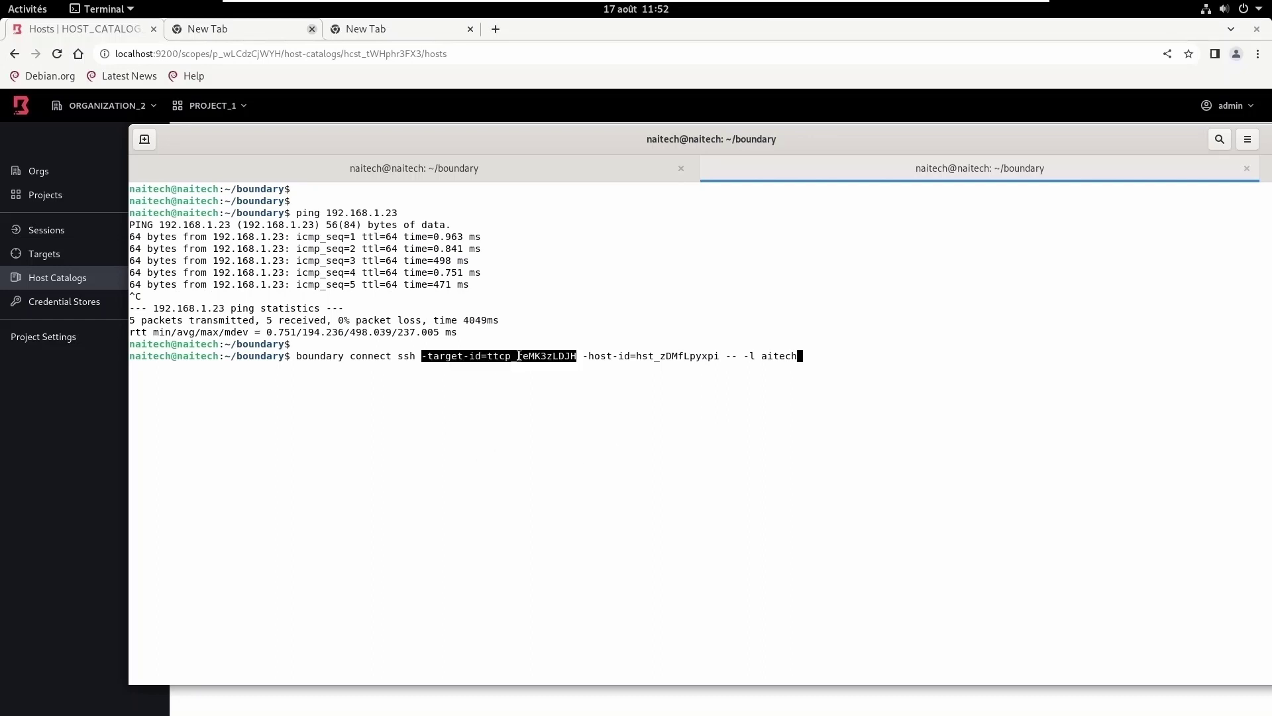
{"action": "left_click", "coordinate": [511, 371]}
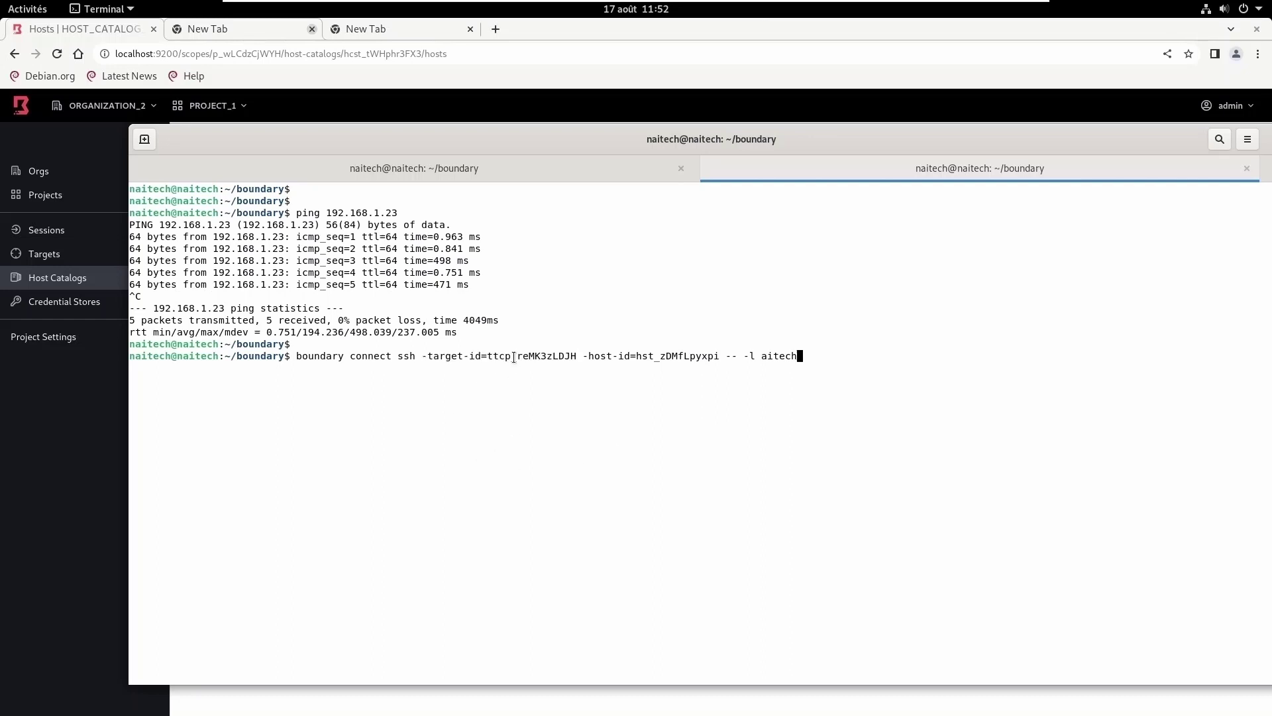
- Copy the TARGET_2 ID ttcp_YUbVpXoDdL from the browser tab and return to the terminal
{"action": "left_click", "coordinate": [226, 31]}
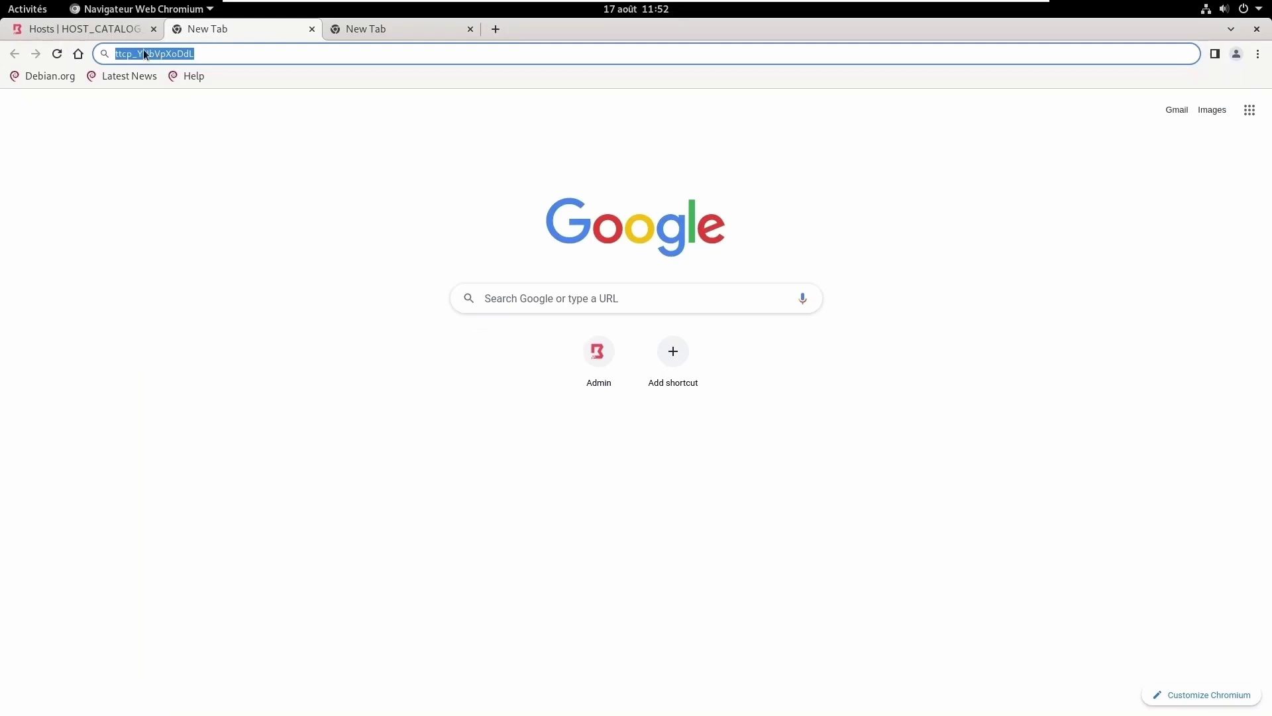
{"action": "left_click", "coordinate": [34, 12]}
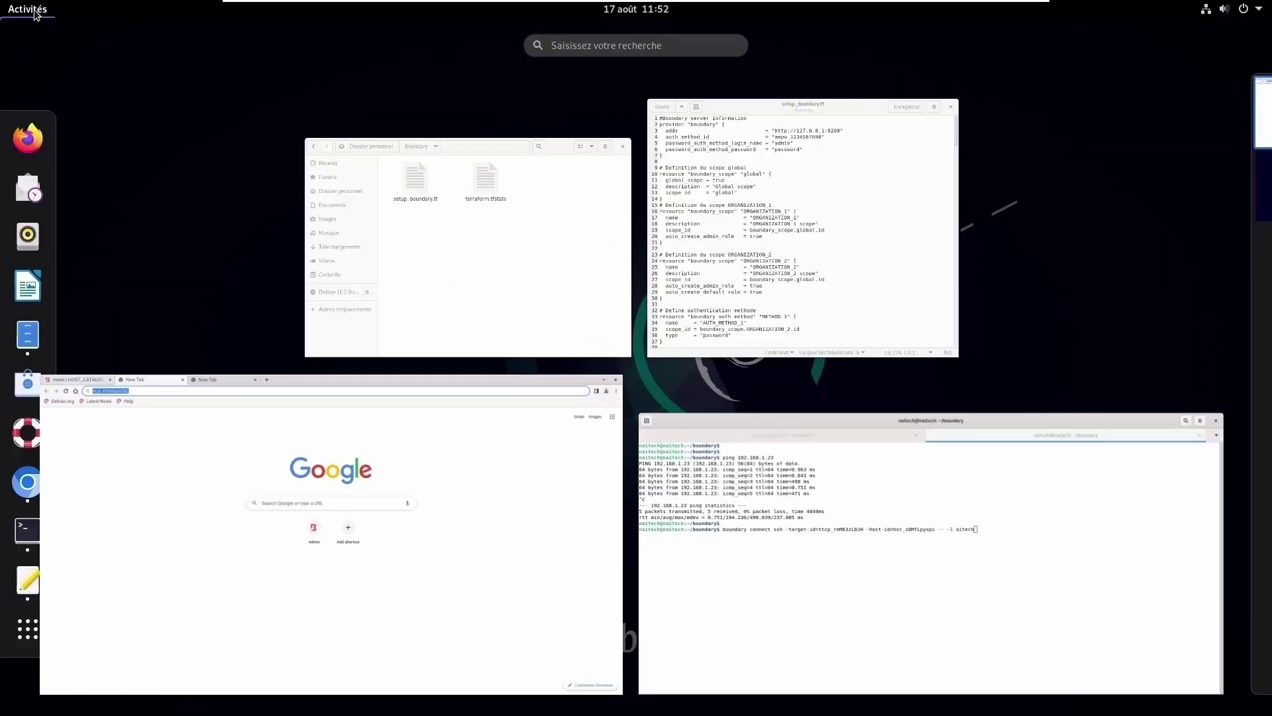
{"action": "left_click", "coordinate": [746, 503]}
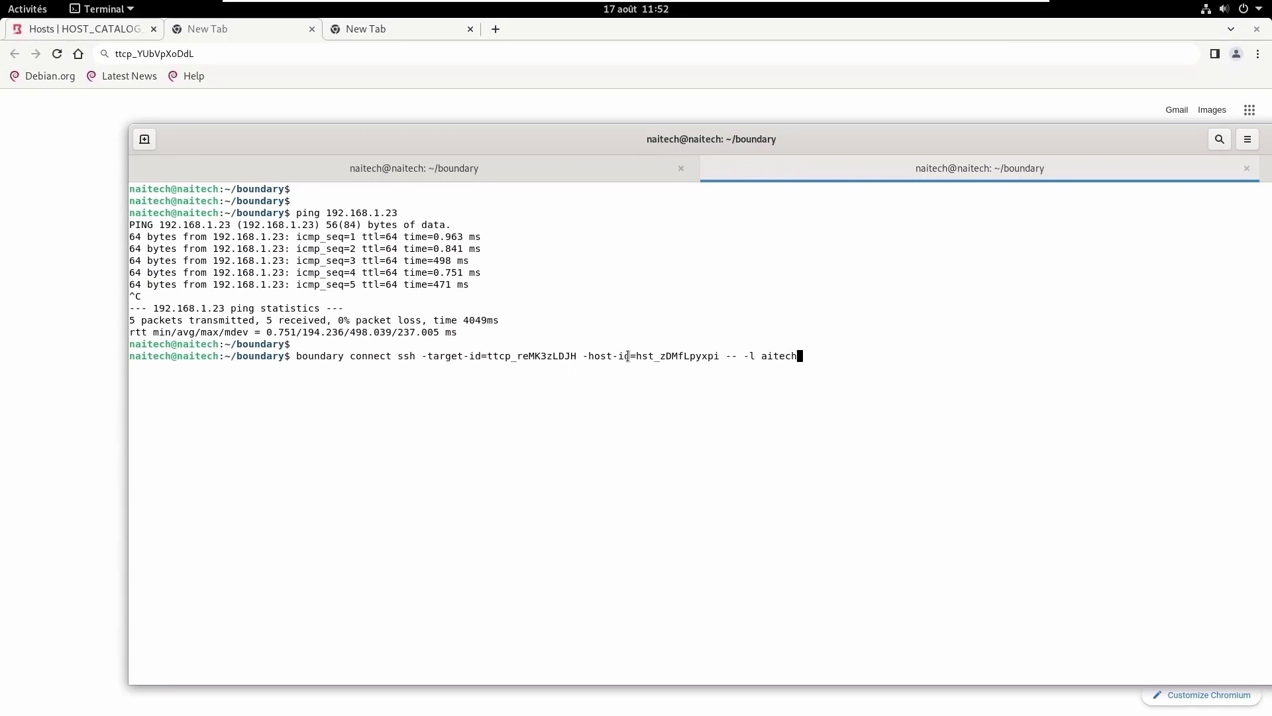
- Replace the target ID in the recalled boundary connect ssh command with the copied ID ttcp_YUbVpXoDdL
{"action": "key", "text": "Left"}
{"action": "key", "text": "Left"}
{"action": "key", "text": "Left"}
{"action": "key", "text": "Left"}
{"action": "key", "text": "Left"}
{"action": "key", "text": "Left"}
{"action": "key", "text": "Left"}
{"action": "key", "text": "Left"}
{"action": "key", "text": "Left"}
{"action": "key", "text": "Left"}
{"action": "key", "text": "Left"}
{"action": "key", "text": "Left"}
{"action": "key", "text": "Left"}
{"action": "key", "text": "Left"}
{"action": "key", "text": "Left"}
{"action": "key", "text": "Left"}
{"action": "key", "text": "Left"}
{"action": "key", "text": "Left"}
{"action": "key", "text": "Left"}
{"action": "key", "text": "Left"}
{"action": "key", "text": "Left"}
{"action": "key", "text": "Left"}
{"action": "key", "text": "Left"}
{"action": "key", "text": "Left"}
{"action": "key", "text": "Left"}
{"action": "key", "text": "Left"}
{"action": "key", "text": "Left"}
{"action": "key", "text": "Left"}
{"action": "key", "text": "Left"}
{"action": "key", "text": "Left"}
{"action": "key", "text": "Left"}
{"action": "key", "text": "Left"}
{"action": "key", "text": "Left"}
{"action": "key", "text": "Left"}
{"action": "key", "text": "Left"}
{"action": "key", "text": "Left"}
{"action": "key", "text": "Left"}
{"action": "key", "text": "Left"}
{"action": "key", "text": "Left"}
{"action": "key", "text": "Left"}
{"action": "key", "text": "Right"}
{"action": "key", "text": "Right"}
{"action": "key", "text": "Right"}
{"action": "key", "text": "Right"}
{"action": "key", "text": "Right"}
{"action": "key", "text": "Right"}
{"action": "key", "text": "Right"}
{"action": "key", "text": "Right"}
{"action": "key", "text": "Right"}
{"action": "key", "text": "Right"}
{"action": "key", "text": "Right"}
{"action": "key", "text": "Right"}
{"action": "key", "text": "Right"}
{"action": "key", "text": "Right"}
{"action": "key", "text": "Right"}
{"action": "key", "text": "Right"}
{"action": "key", "text": "Right"}
{"action": "key", "text": "Right"}
{"action": "key", "text": "Right"}
{"action": "key", "text": "Right"}
{"action": "key", "text": "Right"}
{"action": "key", "text": "Right"}
{"action": "key", "text": "Right"}
{"action": "key", "text": "Right"}
{"action": "key", "text": "Right"}
{"action": "key", "text": "Right"}
{"action": "key", "text": "Right"}
{"action": "key", "text": "Right"}
{"action": "key", "text": "Right"}
{"action": "key", "text": "Right"}
{"action": "key", "text": "Right"}
{"action": "key", "text": "Delete"}
{"action": "key", "text": "Delete"}
{"action": "key", "text": "Delete"}
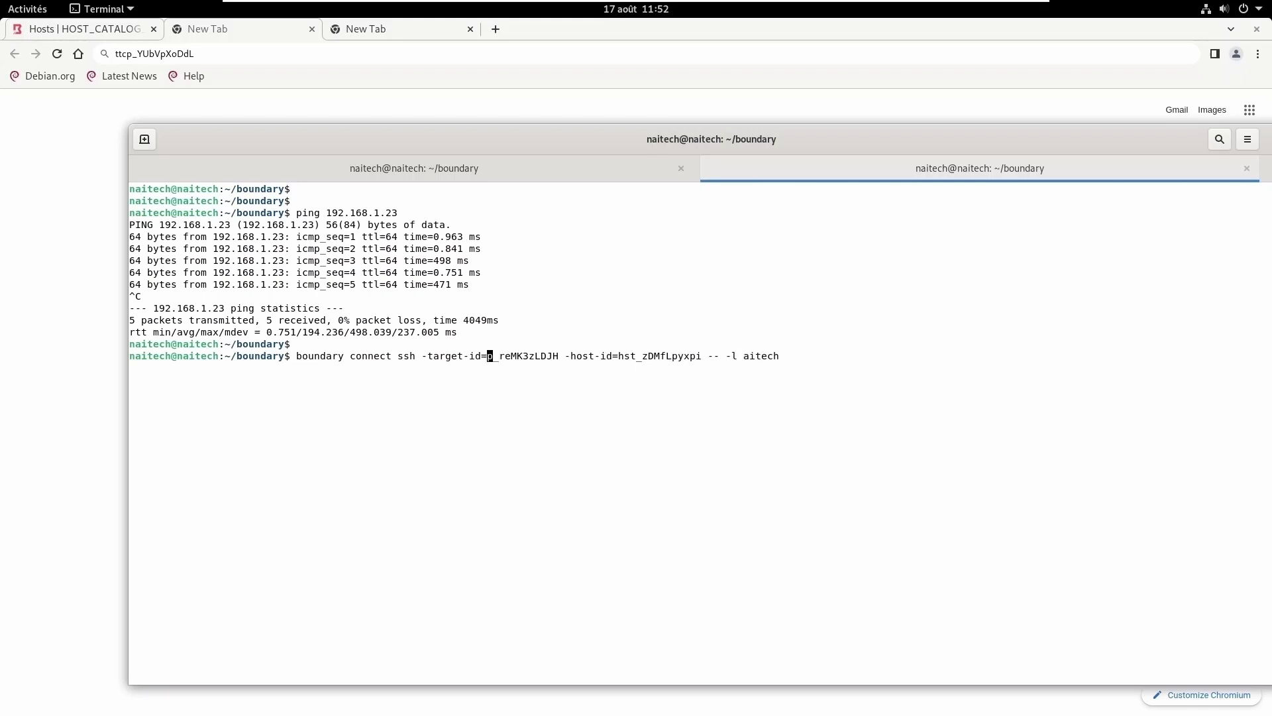
{"action": "key", "text": "Delete"}
{"action": "key", "text": "Delete"}
{"action": "key", "text": "Delete"}
{"action": "key", "text": "Delete"}
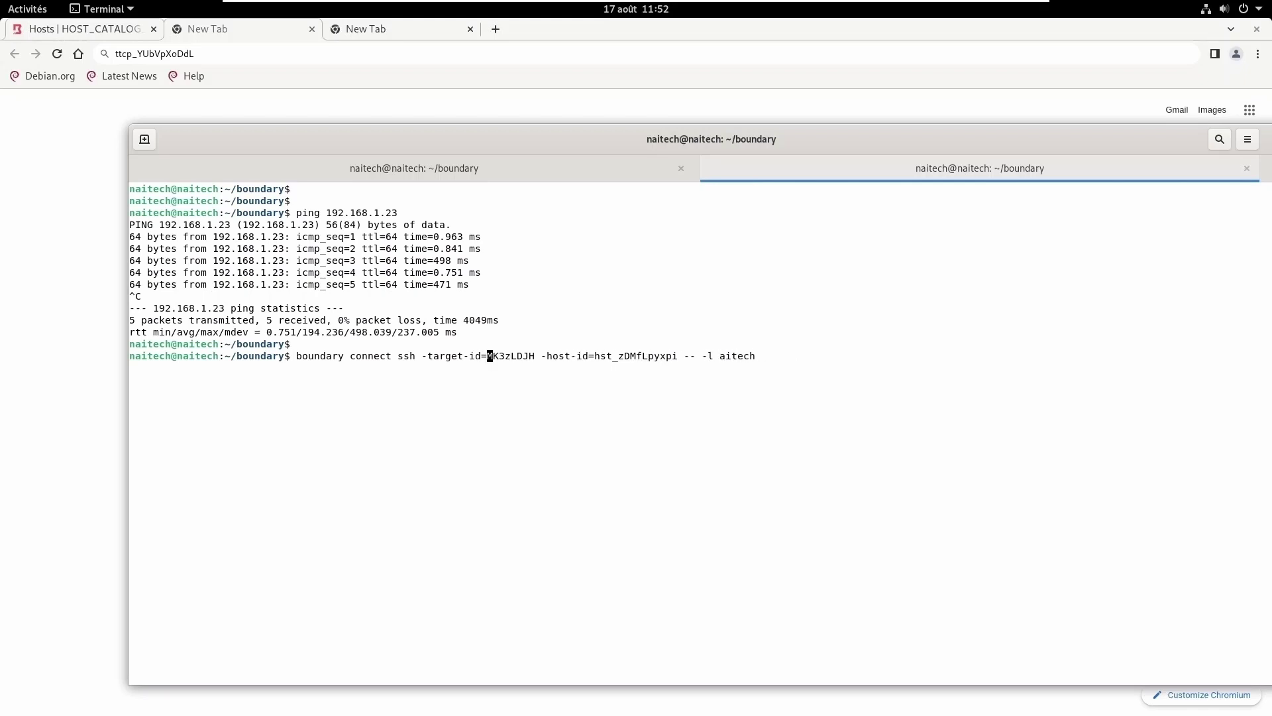
{"action": "key", "text": "Delete"}
{"action": "key", "text": "Delete"}
{"action": "key", "text": "Delete"}
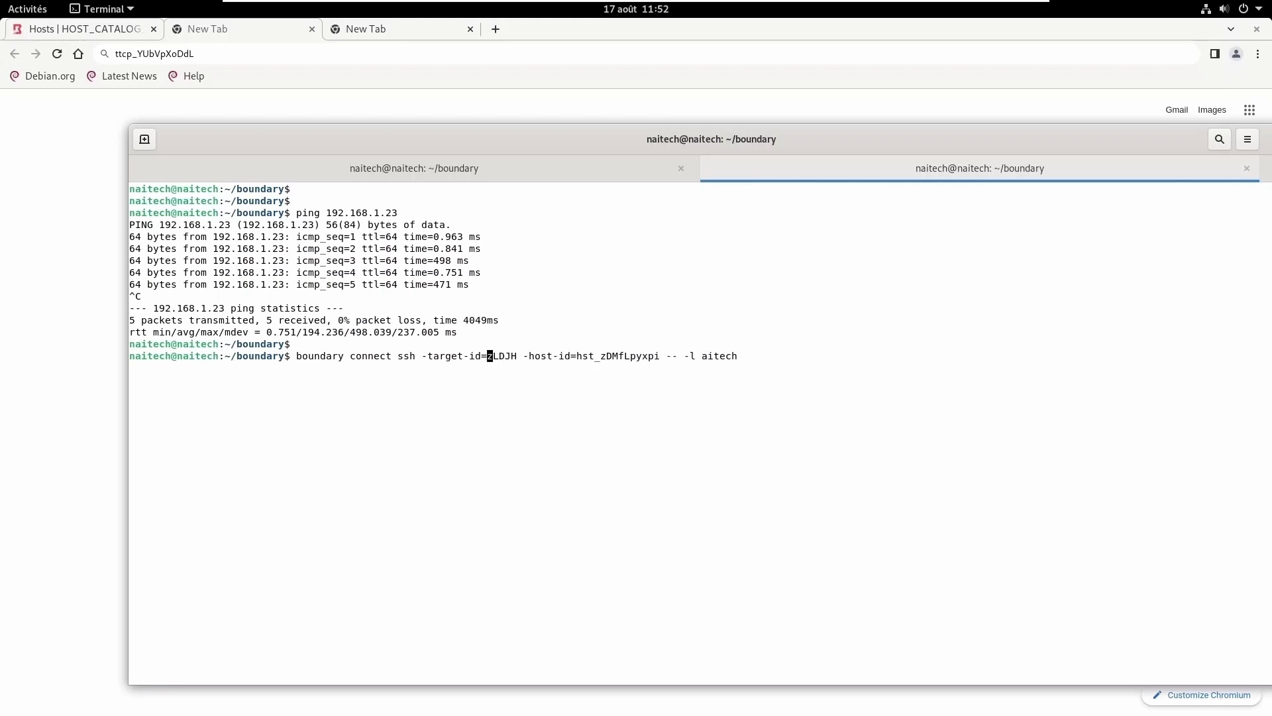
{"action": "key", "text": "Delete"}
{"action": "key", "text": "Delete"}
{"action": "key", "text": "Delete"}
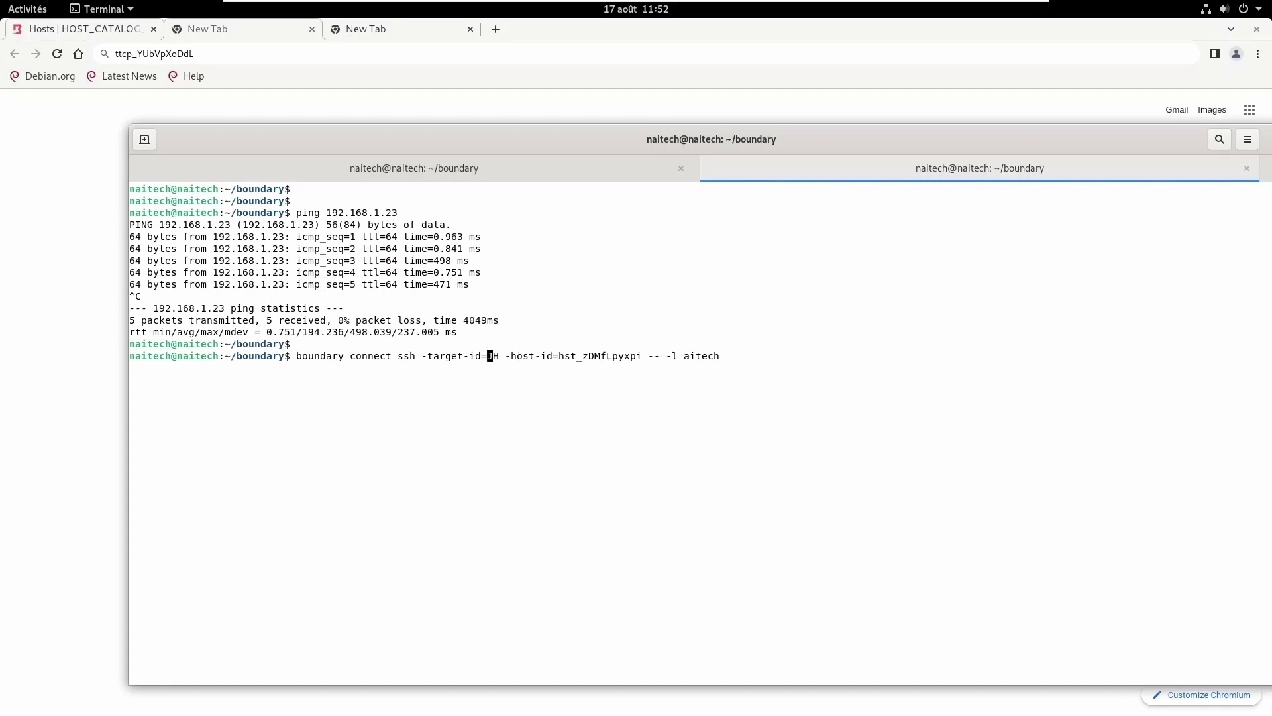
{"action": "key", "text": "Delete"}
{"action": "key", "text": "Delete"}
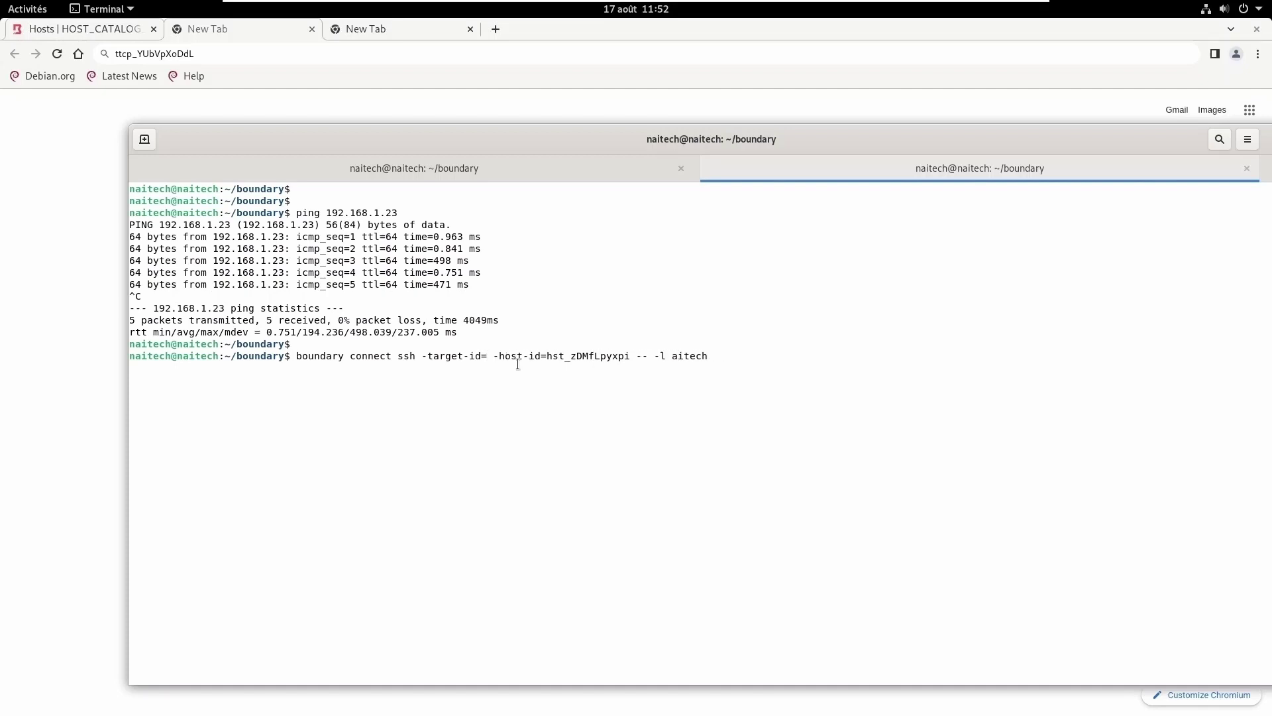
{"action": "right_click", "coordinate": [491, 358]}
{"action": "left_click", "coordinate": [531, 406]}
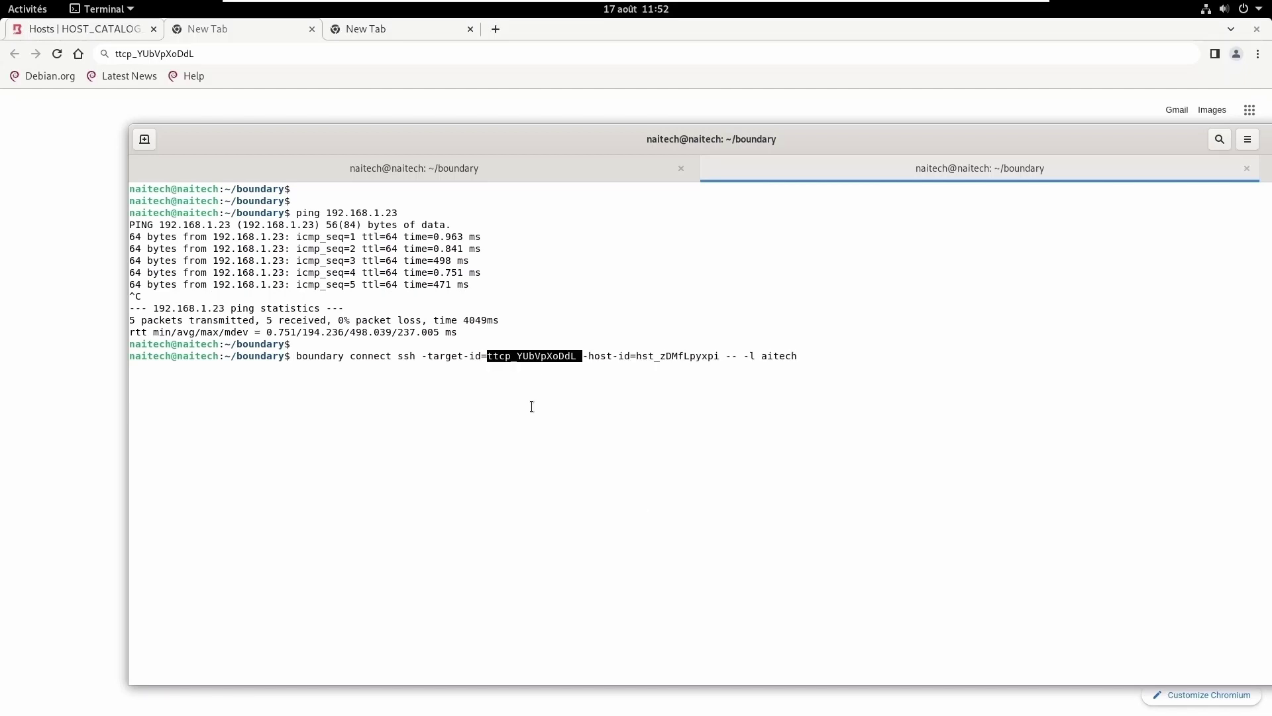
- Copy the SERVER_3 host ID hst_H8wQBRJRjt from the other new browser tab and return to the terminal
{"action": "left_click", "coordinate": [361, 27]}
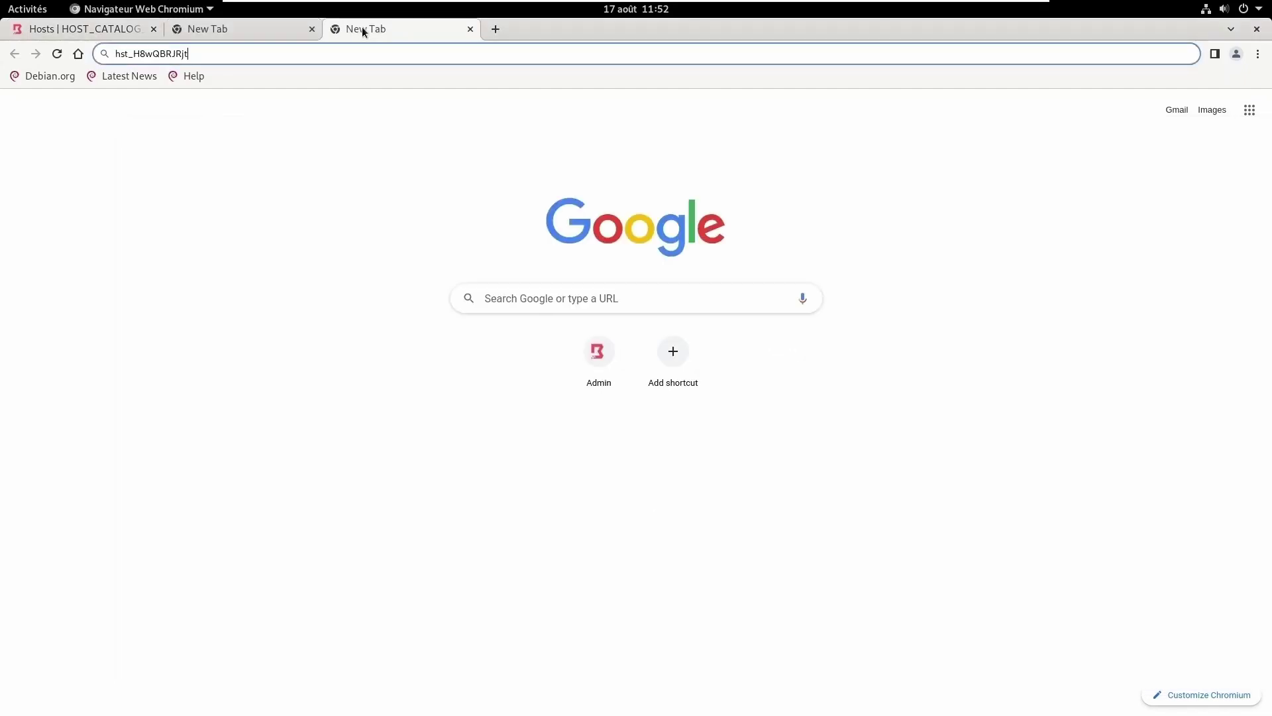
{"action": "left_click", "coordinate": [177, 55]}
{"action": "key", "text": "super+c"}
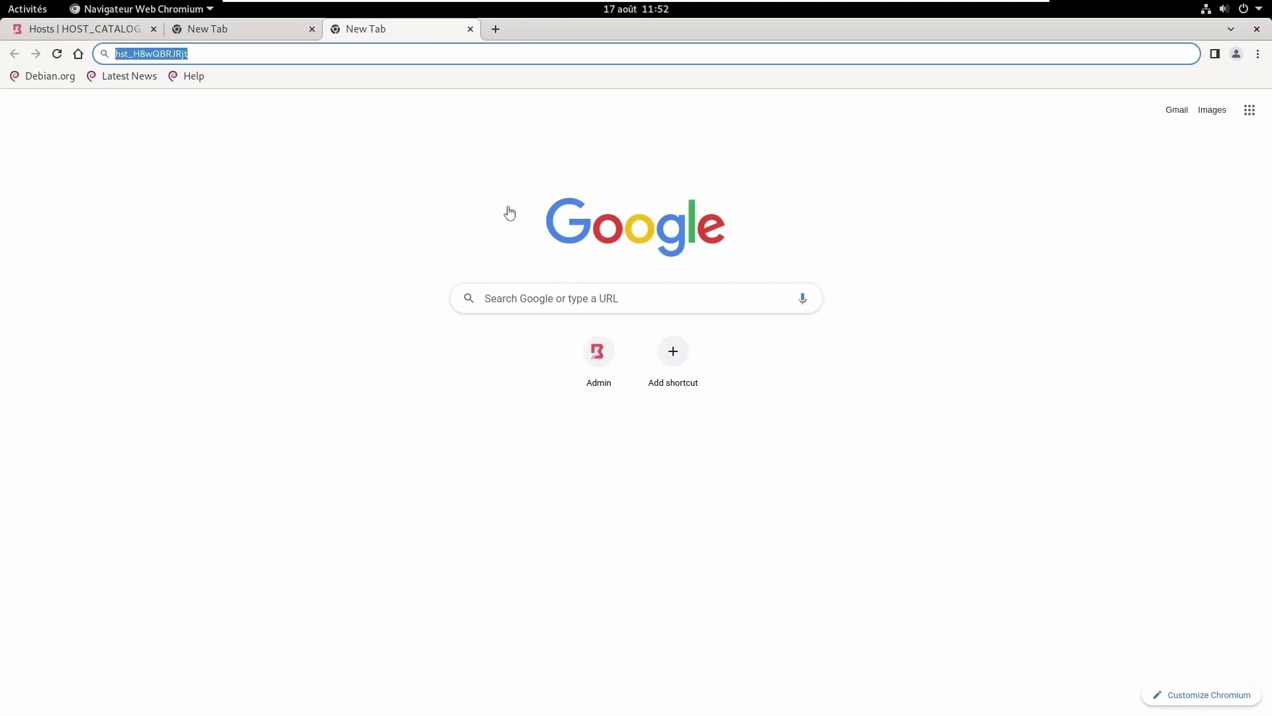
{"action": "left_click", "coordinate": [20, 10]}
{"action": "left_click", "coordinate": [842, 538]}
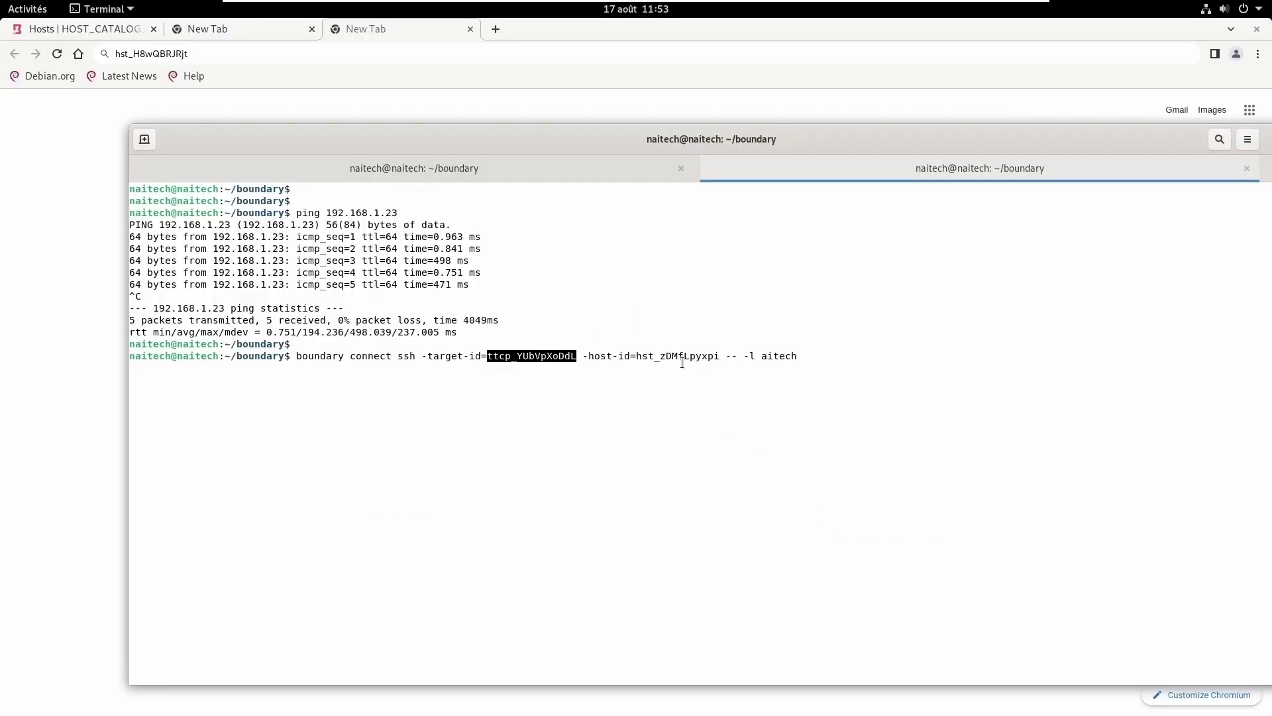
- Replace the host ID in the boundary connect ssh command with the copied ID hst_H8wQBRJRjt
{"action": "key", "text": "Right"}
{"action": "key", "text": "Right"}
{"action": "key", "text": "Right"}
{"action": "key", "text": "Right"}
{"action": "key", "text": "Right"}
{"action": "key", "text": "Right"}
{"action": "key", "text": "Right"}
{"action": "key", "text": "Right"}
{"action": "key", "text": "Right"}
{"action": "key", "text": "Right"}
{"action": "key", "text": "Right"}
{"action": "key", "text": "Right"}
{"action": "key", "text": "Right"}
{"action": "key", "text": "Right"}
{"action": "key", "text": "Right"}
{"action": "key", "text": "Right"}
{"action": "key", "text": "Right"}
{"action": "key", "text": "Right"}
{"action": "key", "text": "Right"}
{"action": "key", "text": "Right"}
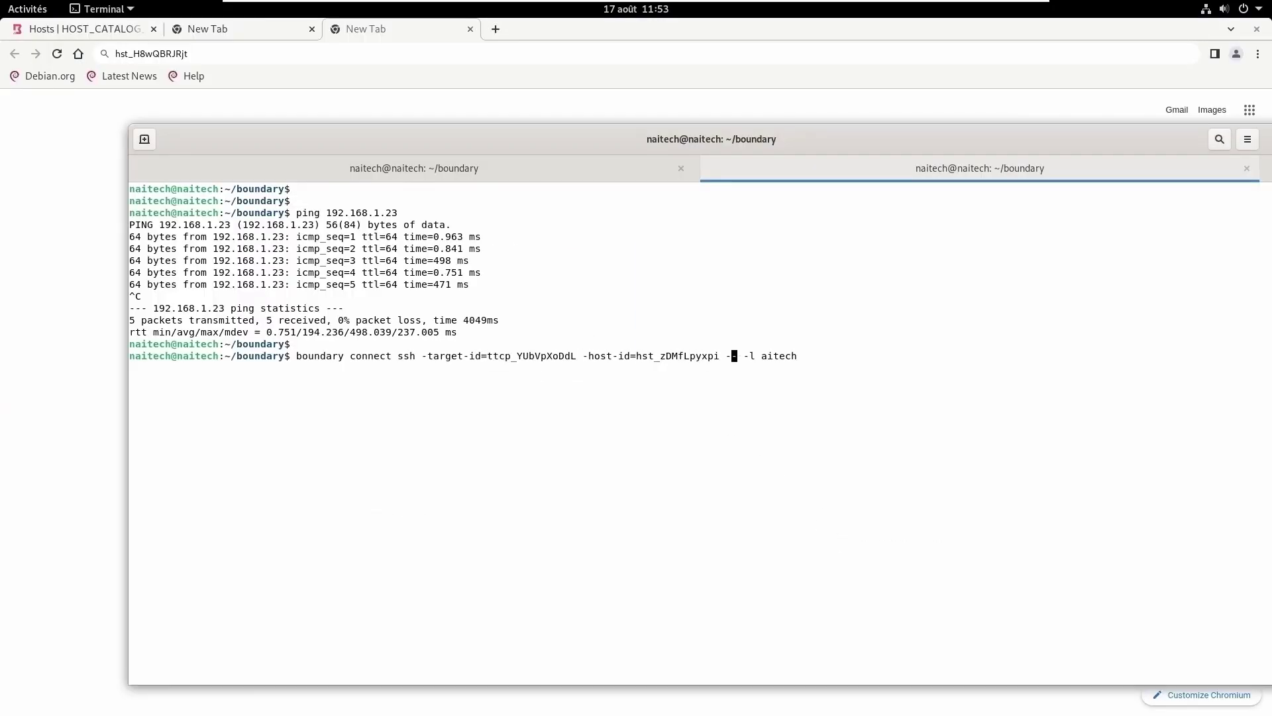
{"action": "key", "text": "Left"}
{"action": "key", "text": "Left"}
{"action": "key", "text": "BackSpace"}
{"action": "key", "text": "BackSpace"}
{"action": "key", "text": "BackSpace"}
{"action": "key", "text": "BackSpace"}
{"action": "key", "text": "BackSpace"}
{"action": "key", "text": "BackSpace"}
{"action": "key", "text": "BackSpace"}
{"action": "key", "text": "BackSpace"}
{"action": "key", "text": "BackSpace"}
{"action": "key", "text": "BackSpace"}
{"action": "key", "text": "BackSpace"}
{"action": "key", "text": "BackSpace"}
{"action": "key", "text": "BackSpace"}
{"action": "key", "text": "BackSpace"}
{"action": "right_click", "coordinate": [647, 346]}
{"action": "left_click", "coordinate": [682, 400]}
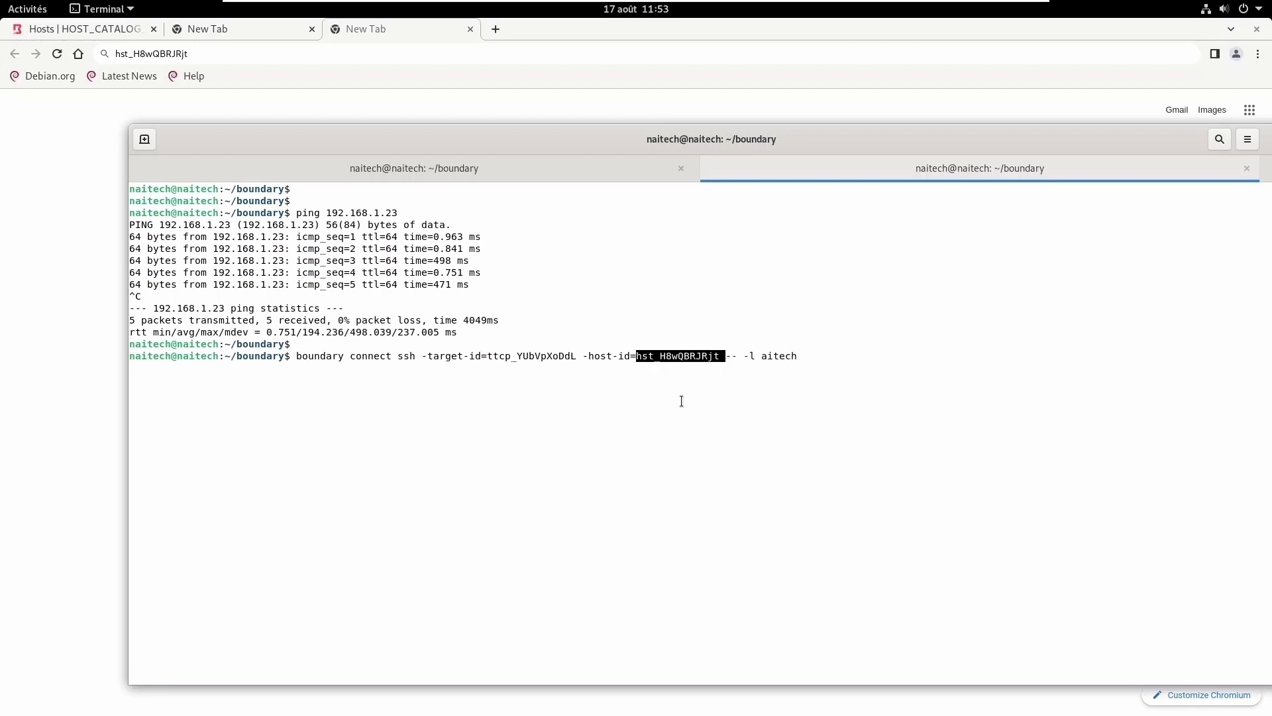
{"action": "key", "text": "Right"}
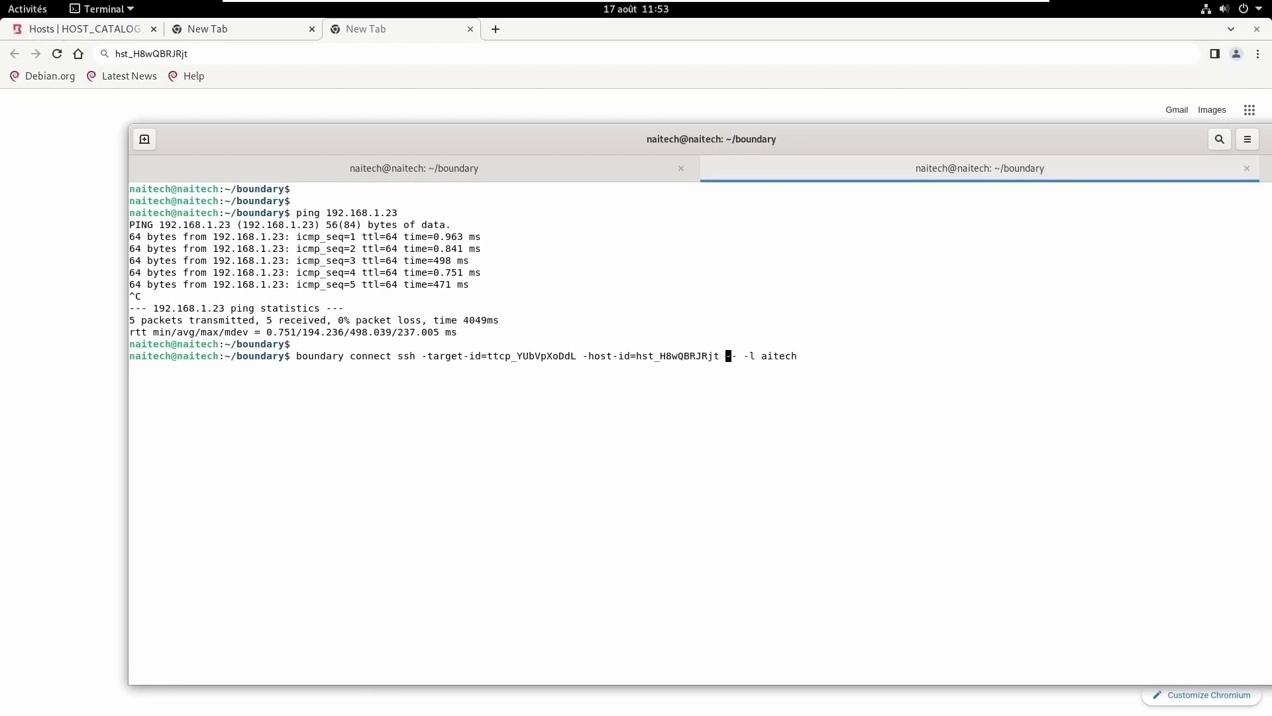
- Try to connect to SERVER_3 by running the edited boundary connect ssh command
{"action": "key", "text": "Right"}
{"action": "key", "text": "Right"}
{"action": "key", "text": "Right"}
{"action": "key", "text": "Right"}
{"action": "key", "text": "Right"}
{"action": "key", "text": "Right"}
{"action": "key", "text": "Right"}
{"action": "key", "text": "Right"}
{"action": "key", "text": "Right"}
{"action": "key", "text": "Right"}
{"action": "key", "text": "Right"}
{"action": "key", "text": "Right"}
{"action": "key", "text": "Return"}
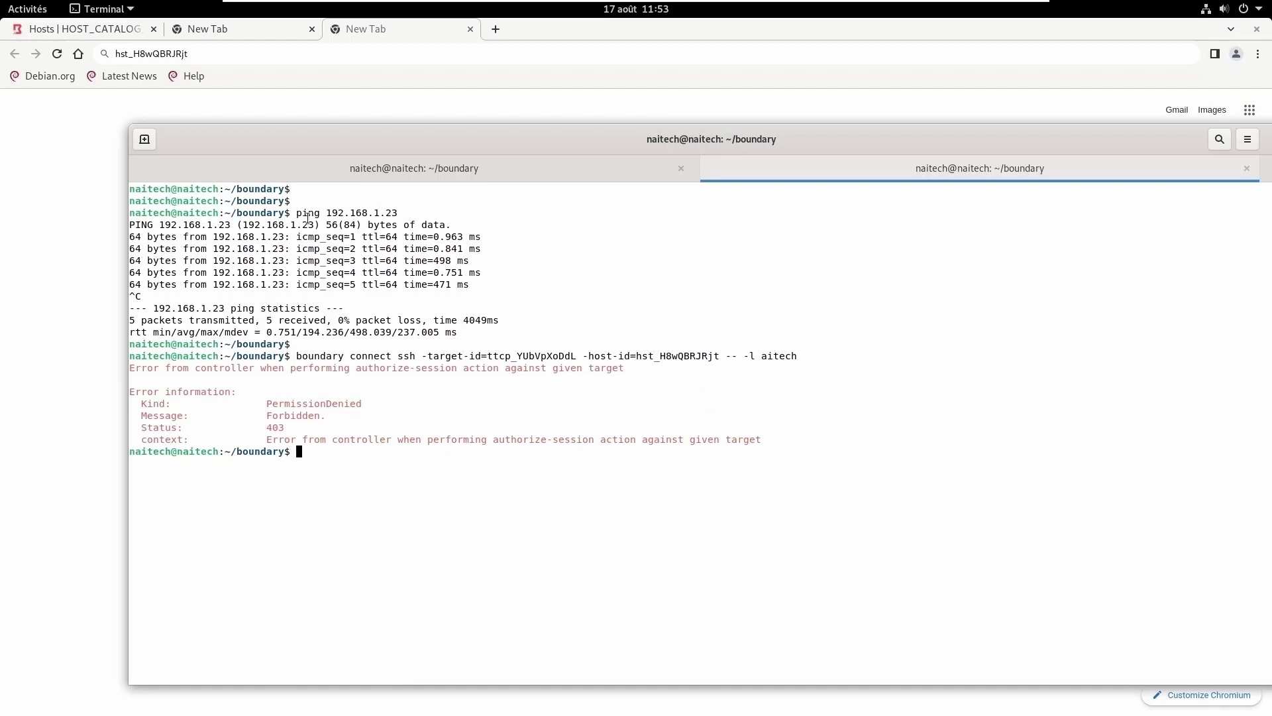
- Return to the Boundary admin page in the browser and open ROLE_1 from the roles of ORGANIZATION_2
{"action": "left_click", "coordinate": [91, 28]}
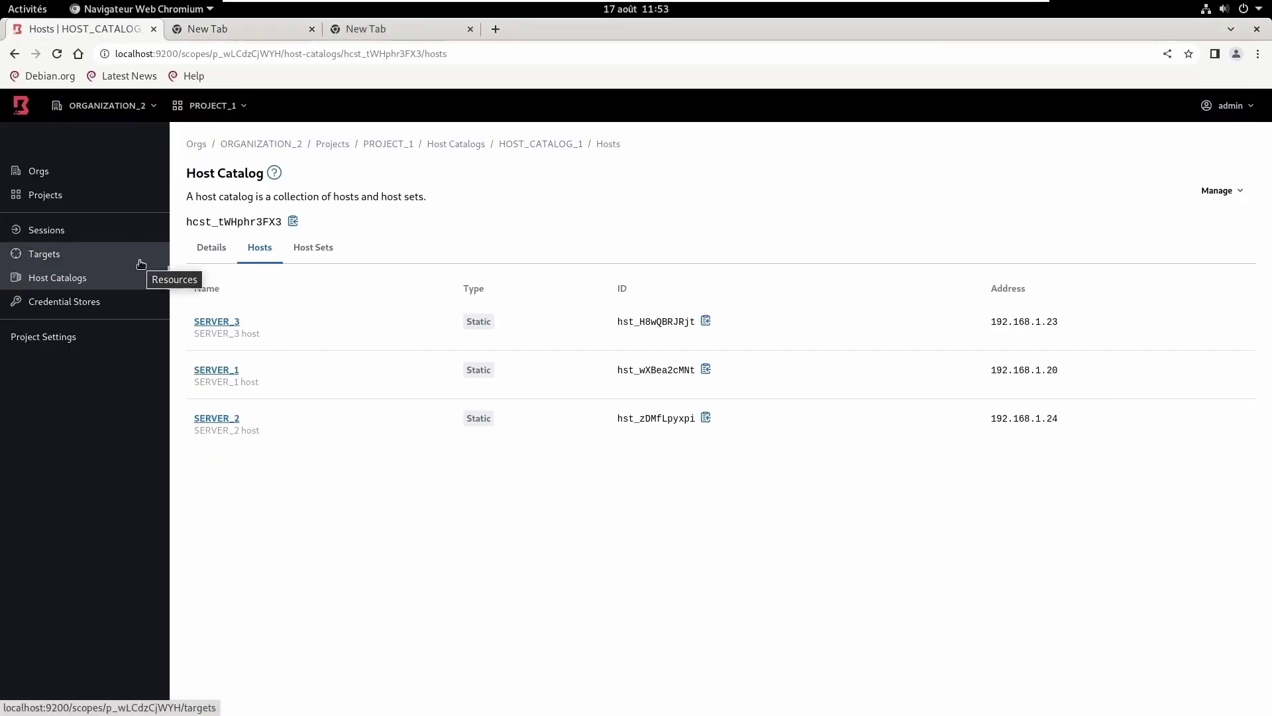
{"action": "left_click", "coordinate": [280, 143]}
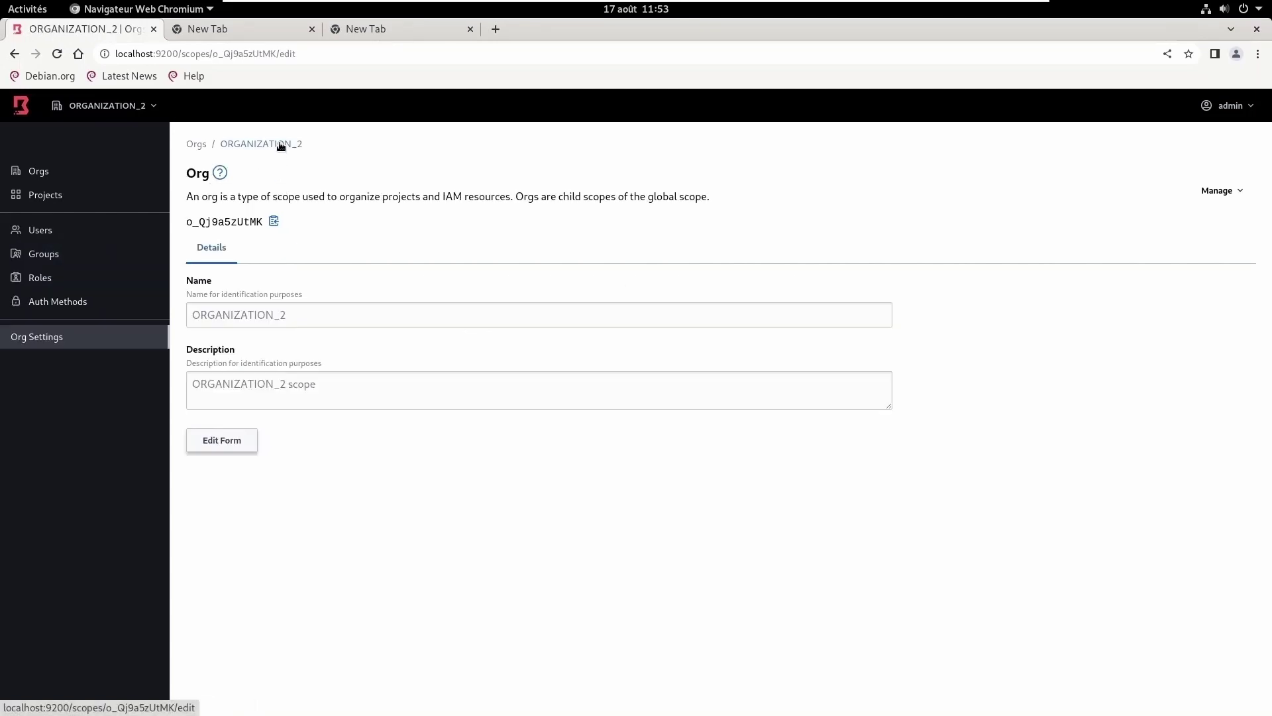
{"action": "left_click", "coordinate": [46, 283]}
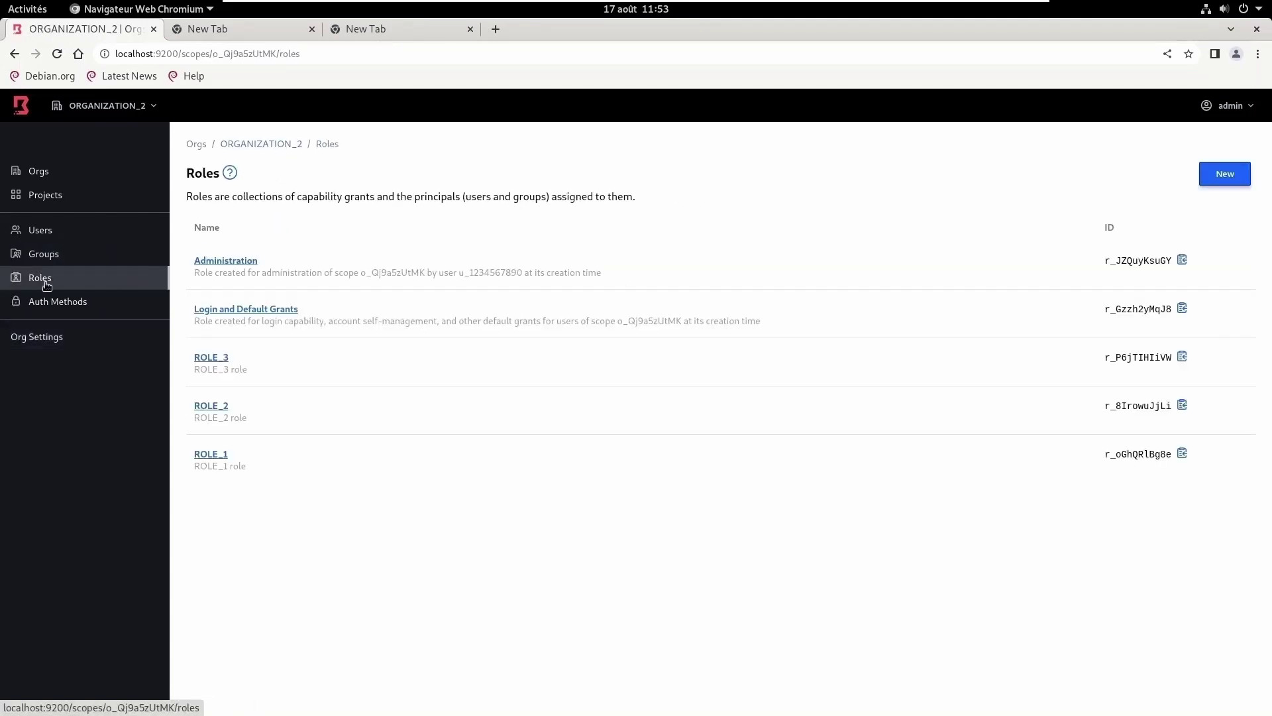
{"action": "left_click", "coordinate": [214, 455]}
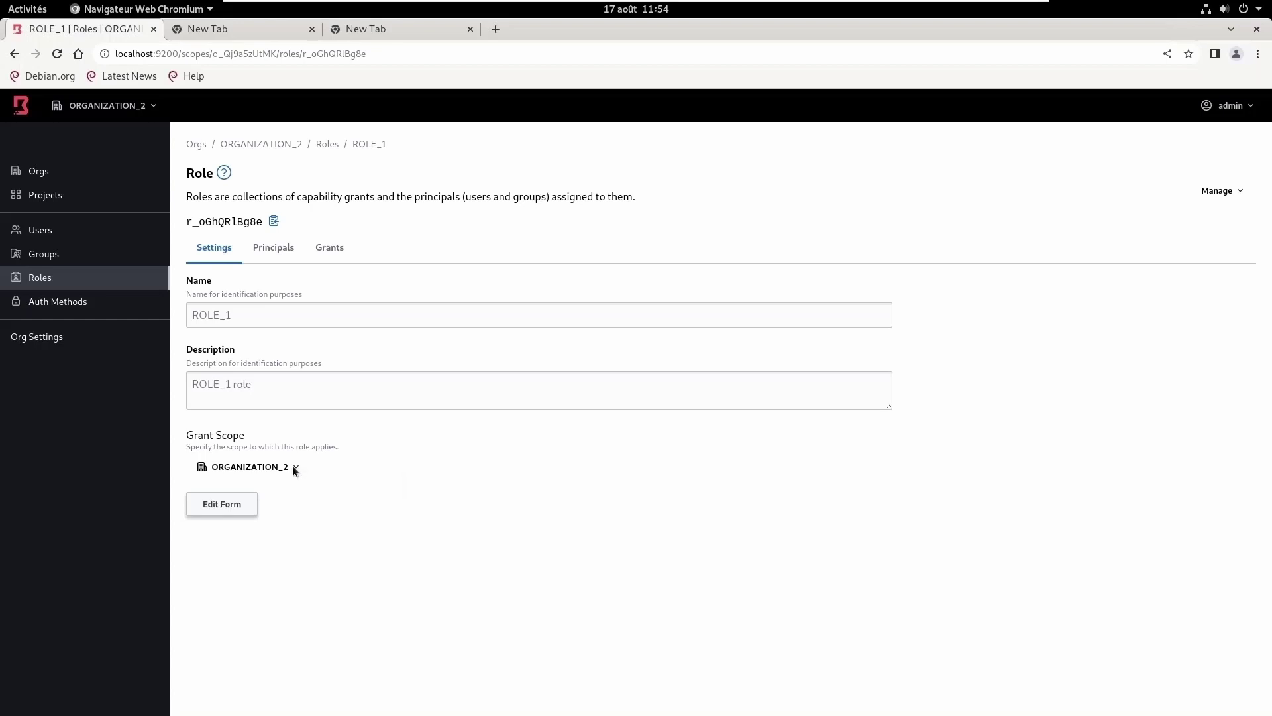
- Set the grant scope of ROLE_1 to PROJECT_1 and save the role
{"action": "left_click", "coordinate": [293, 469]}
{"action": "left_click", "coordinate": [372, 486]}
{"action": "left_click", "coordinate": [223, 507]}
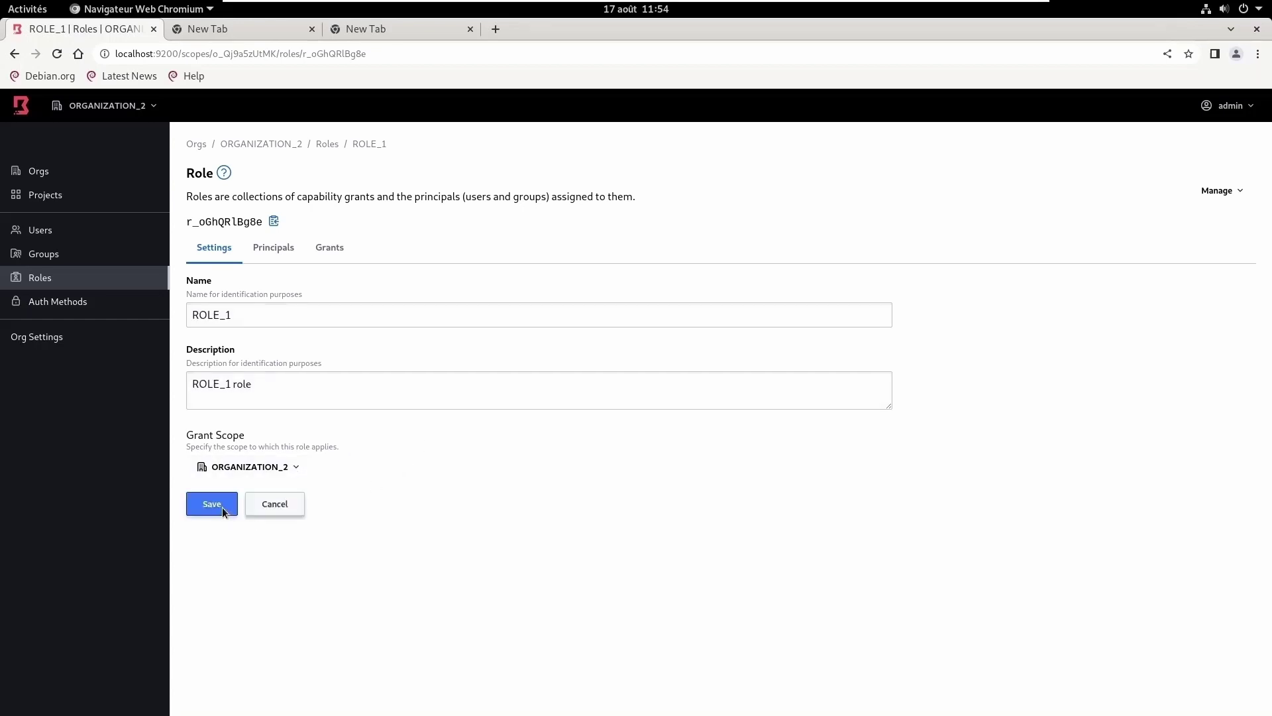
{"action": "left_click", "coordinate": [292, 467]}
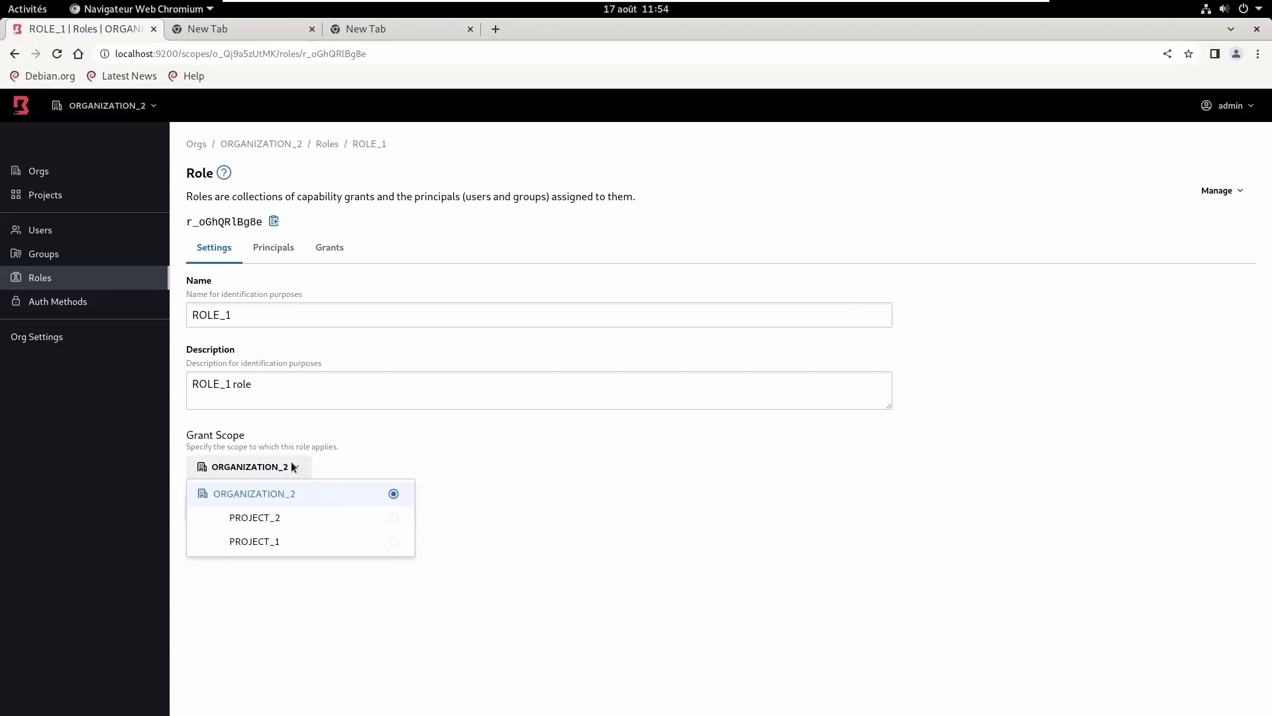
{"action": "left_click", "coordinate": [394, 542]}
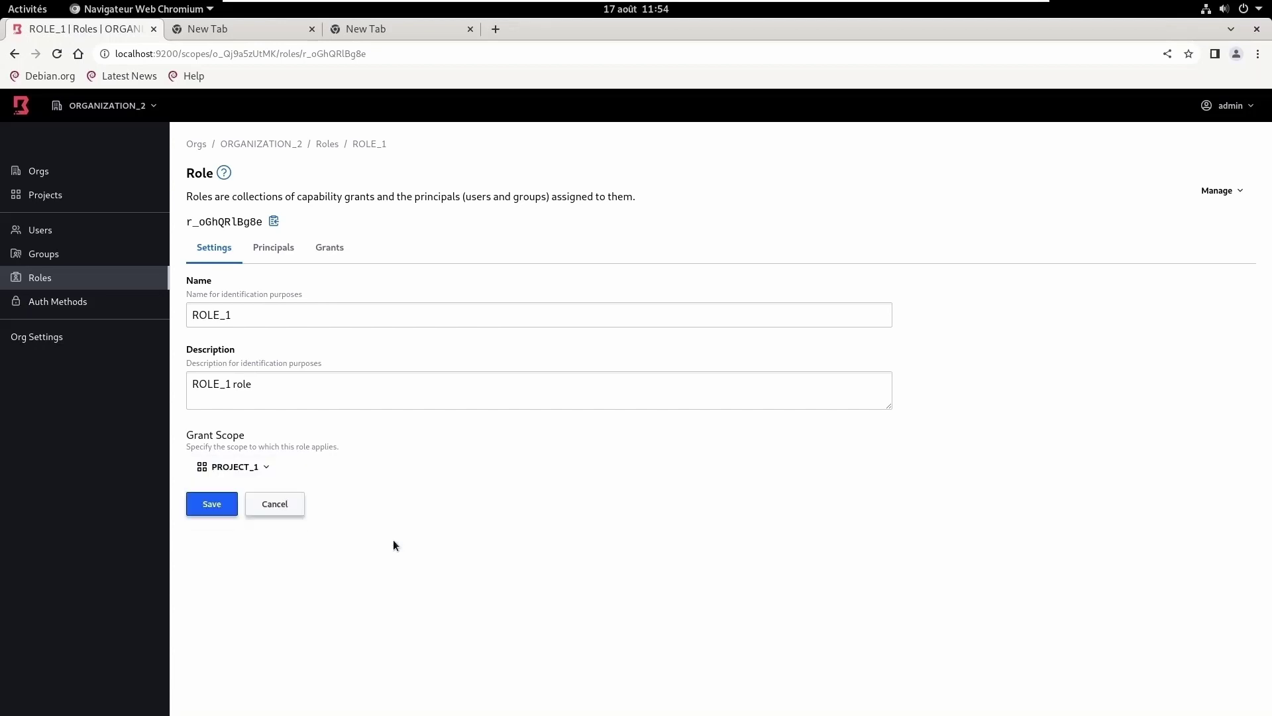
{"action": "left_click", "coordinate": [221, 505]}
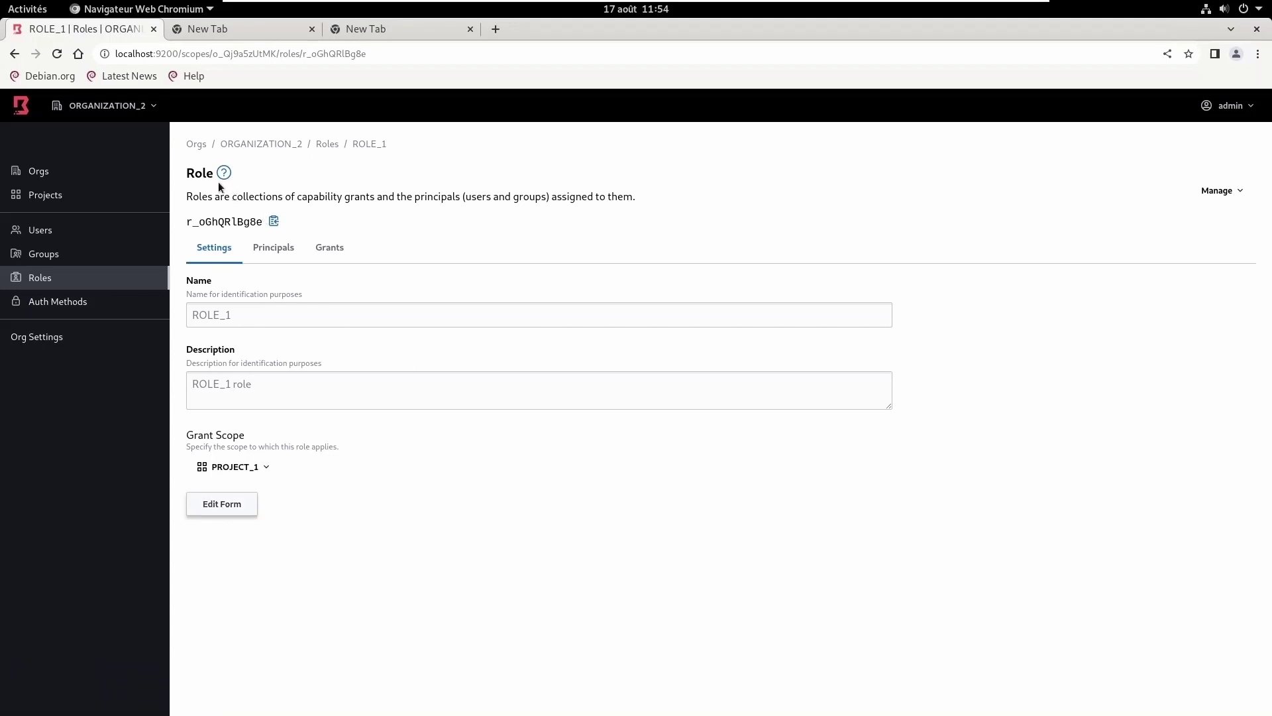
- Switch to the terminal, rerun the last boundary connect ssh command and log in to SERVER_3 with the account password
{"action": "left_click", "coordinate": [27, 9]}
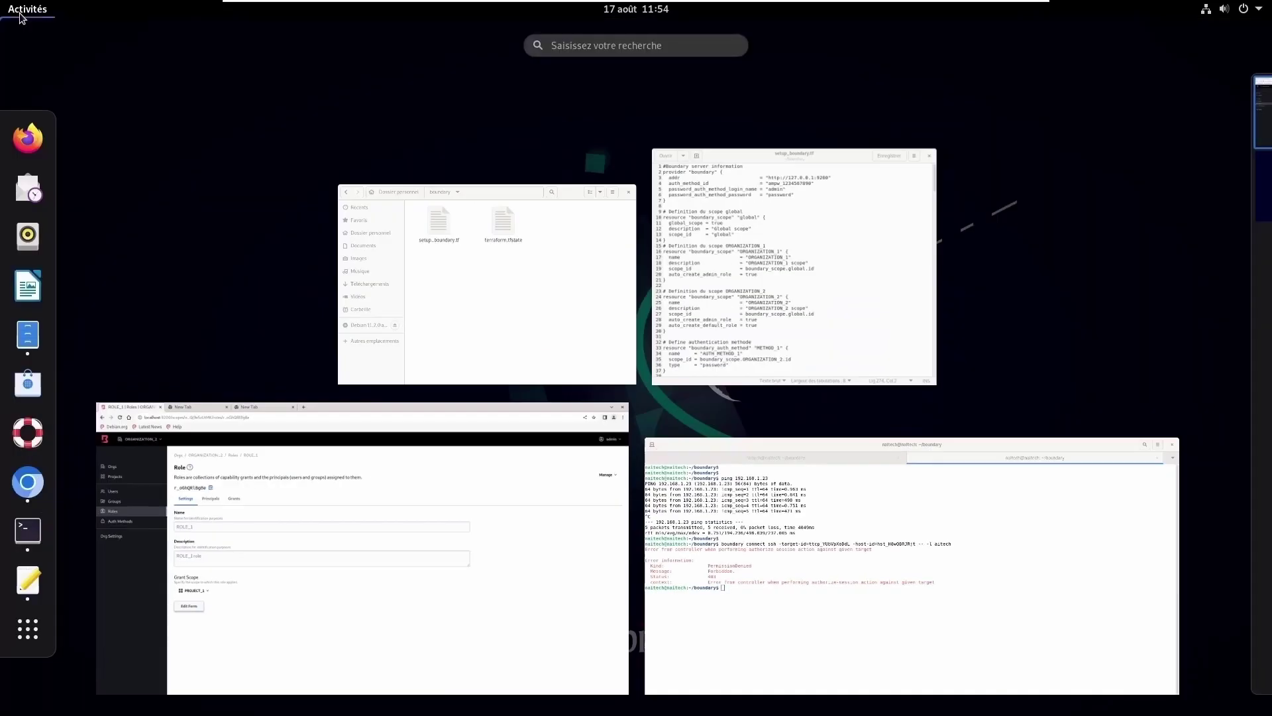
{"action": "left_click", "coordinate": [722, 515]}
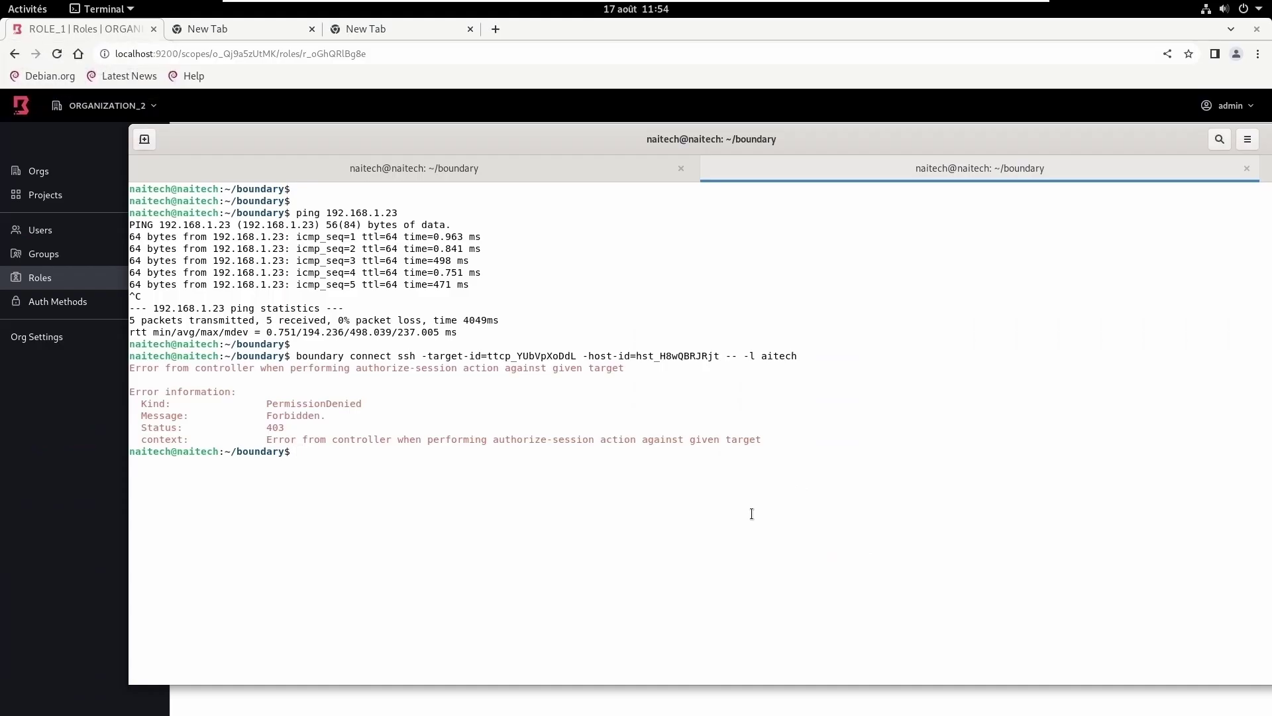
{"action": "key", "text": "Up"}
{"action": "key", "text": "Return"}
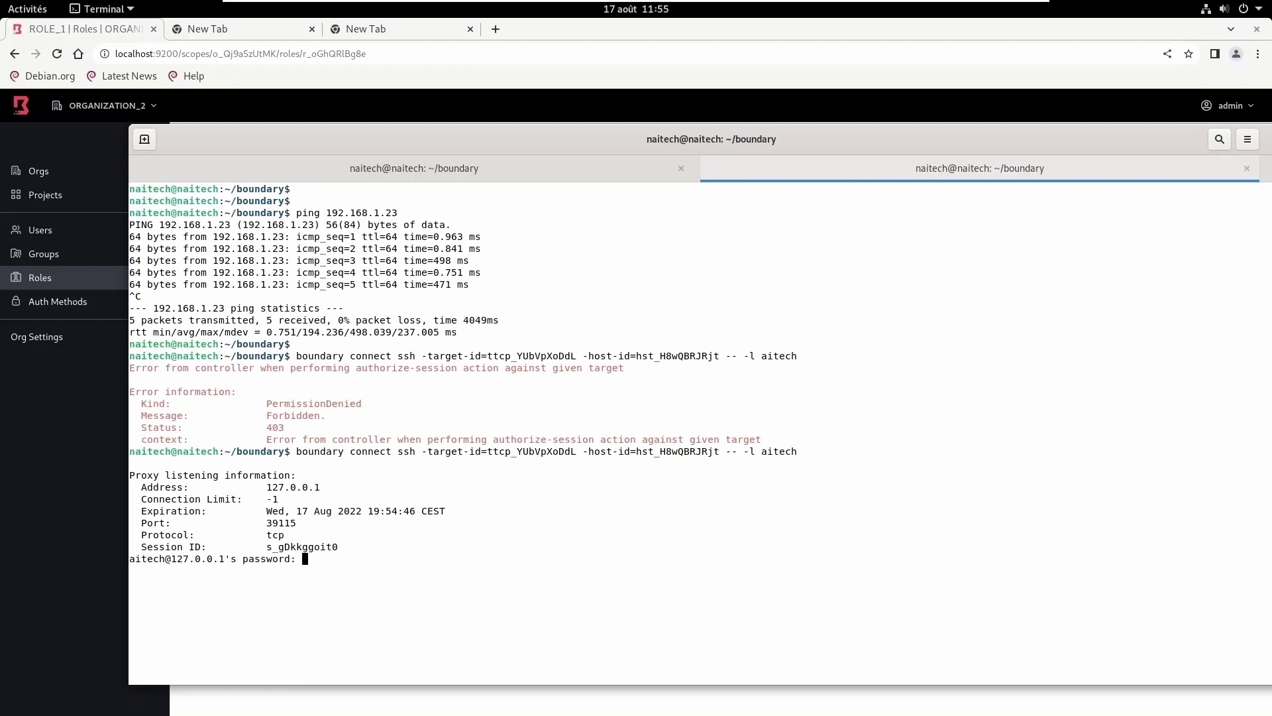
{"action": "key", "text": "Return"}
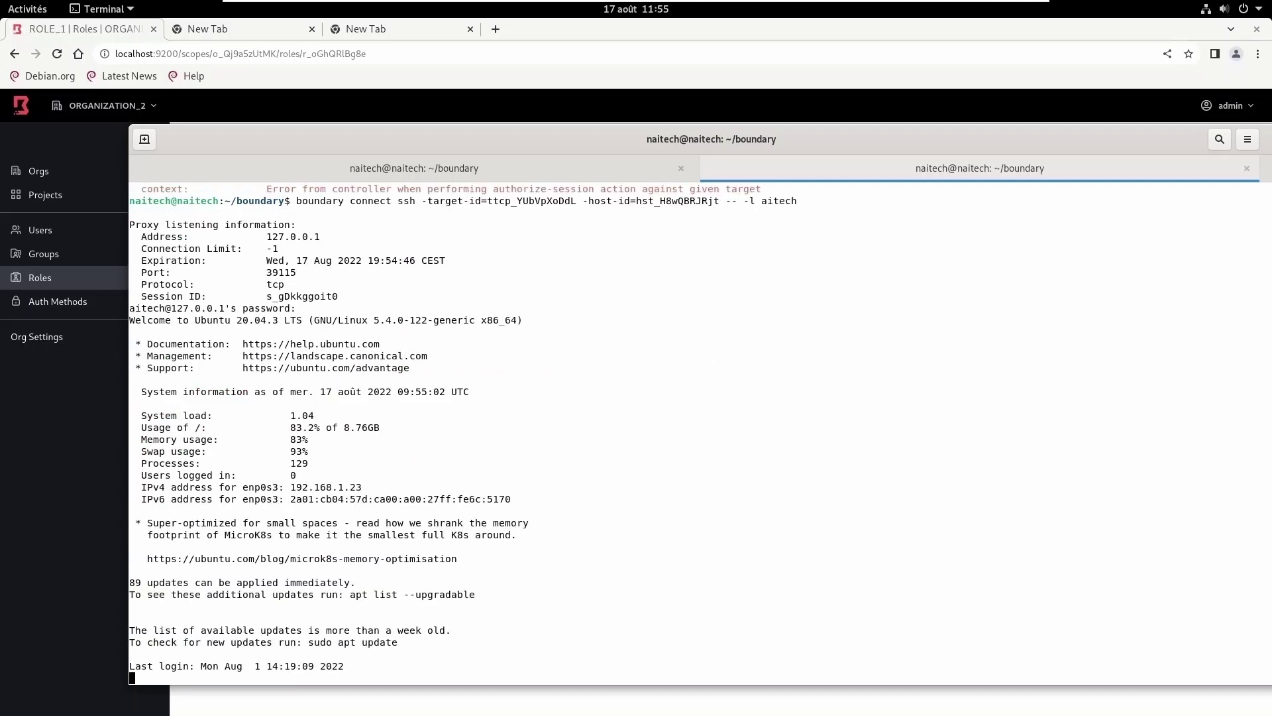
- Run ip a in the SSH session on SERVER_3 and highlight the end of the enp0s3 interface's IPv4 address
{"action": "key", "text": "Return"}
{"action": "key", "text": "Return"}
{"action": "key", "text": "Return"}
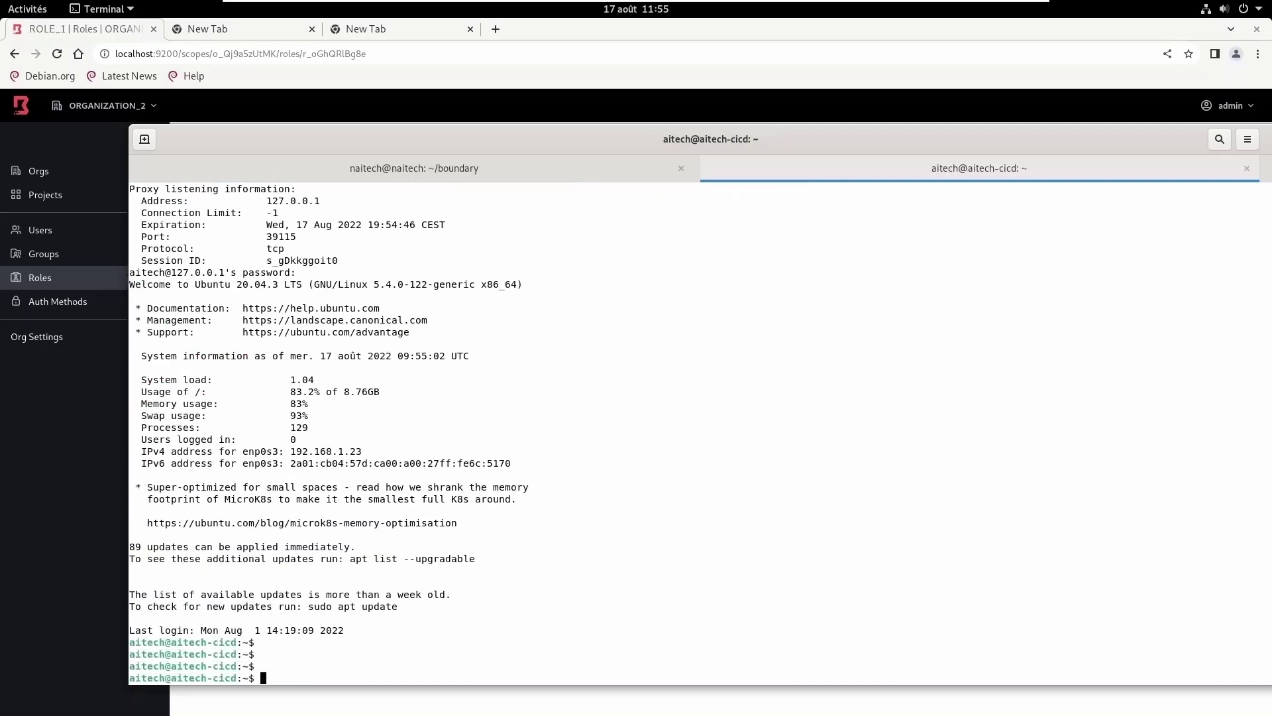
{"action": "type", "text": "ip "}
{"action": "type", "text": "a"}
{"action": "key", "text": "Return"}
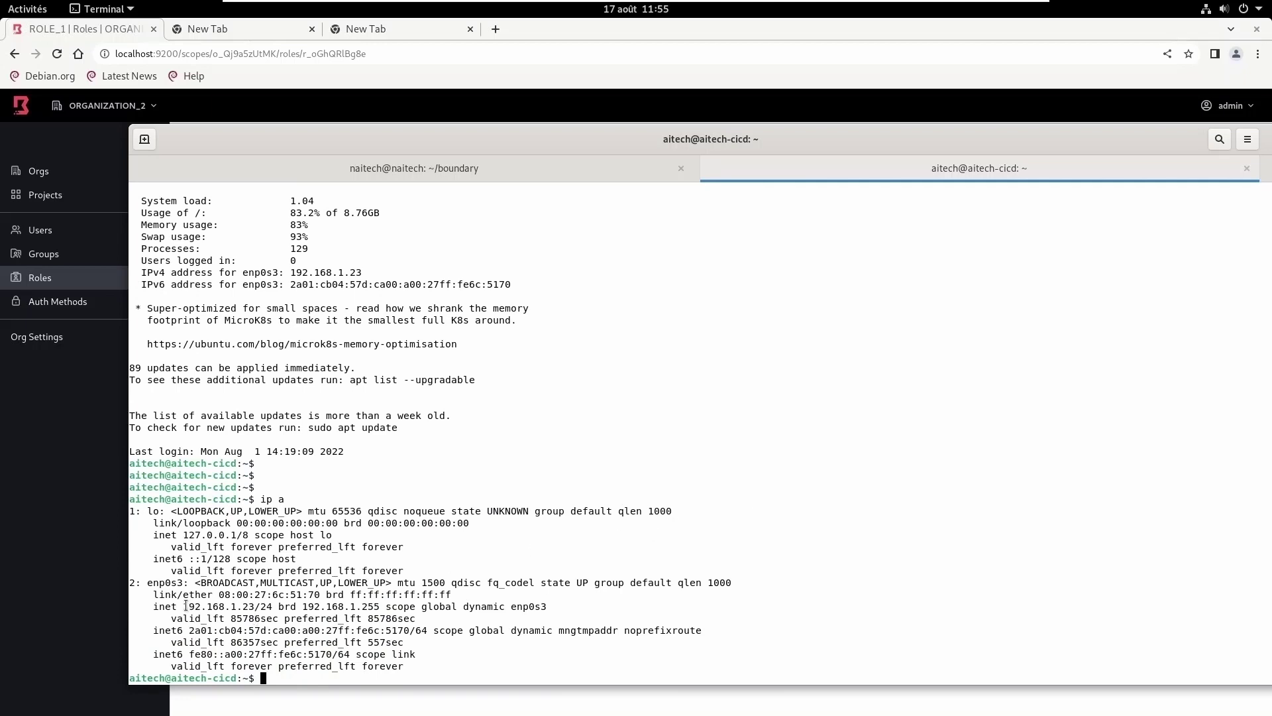
{"action": "left_click_drag", "start_coordinate": [188, 606], "coordinate": [200, 607]}
{"action": "left_click", "coordinate": [216, 606]}
{"action": "left_click_drag", "start_coordinate": [243, 606], "coordinate": [255, 603]}
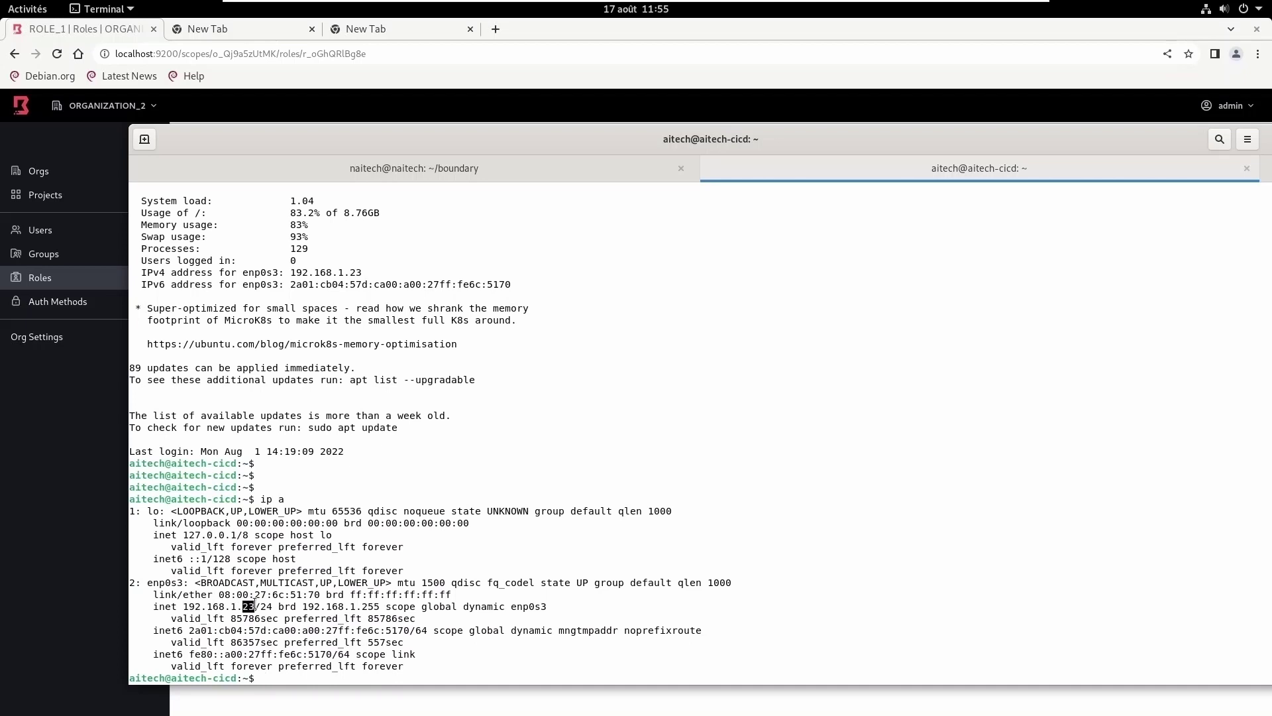